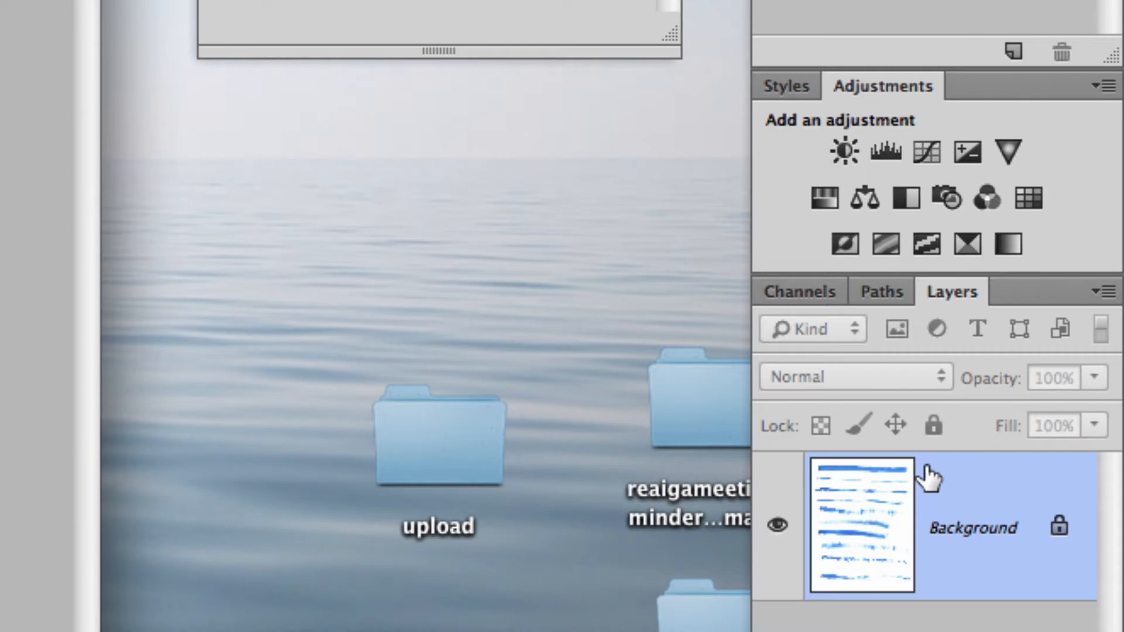
- Add a Black & White adjustment layer and a Levels adjustment layer above the scanned brush strokes
left_click(908, 196)
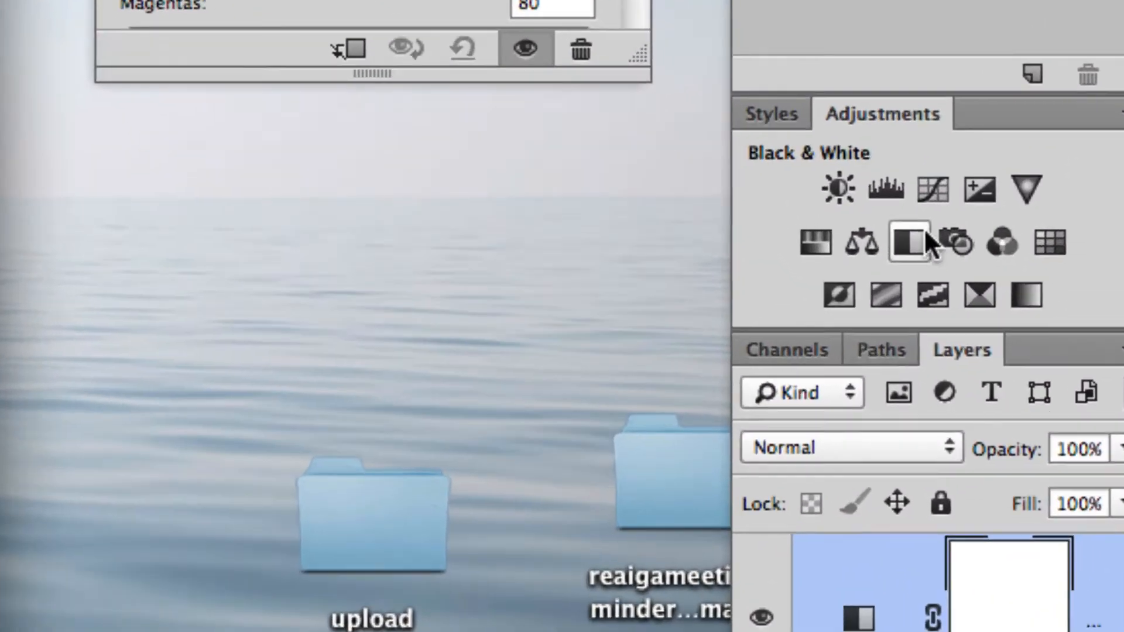
left_click(889, 186)
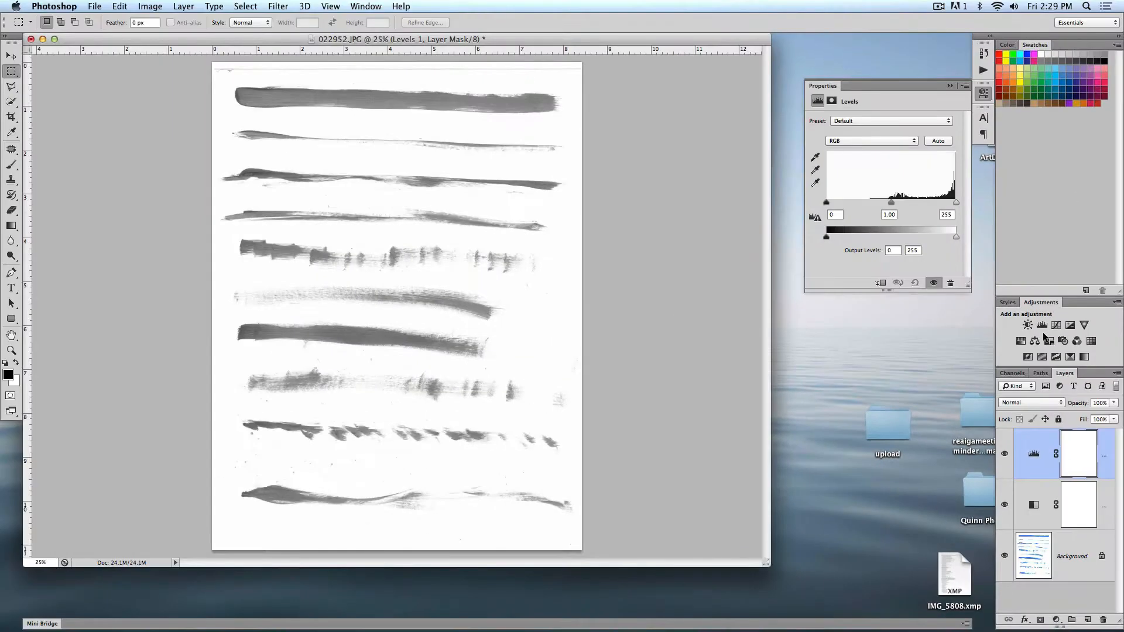
- Darken the strokes in the Levels adjustment, raising the black input above 145 and setting midtones to 0.29 and white input to 241
left_click_drag(555, 37, 711, 39)
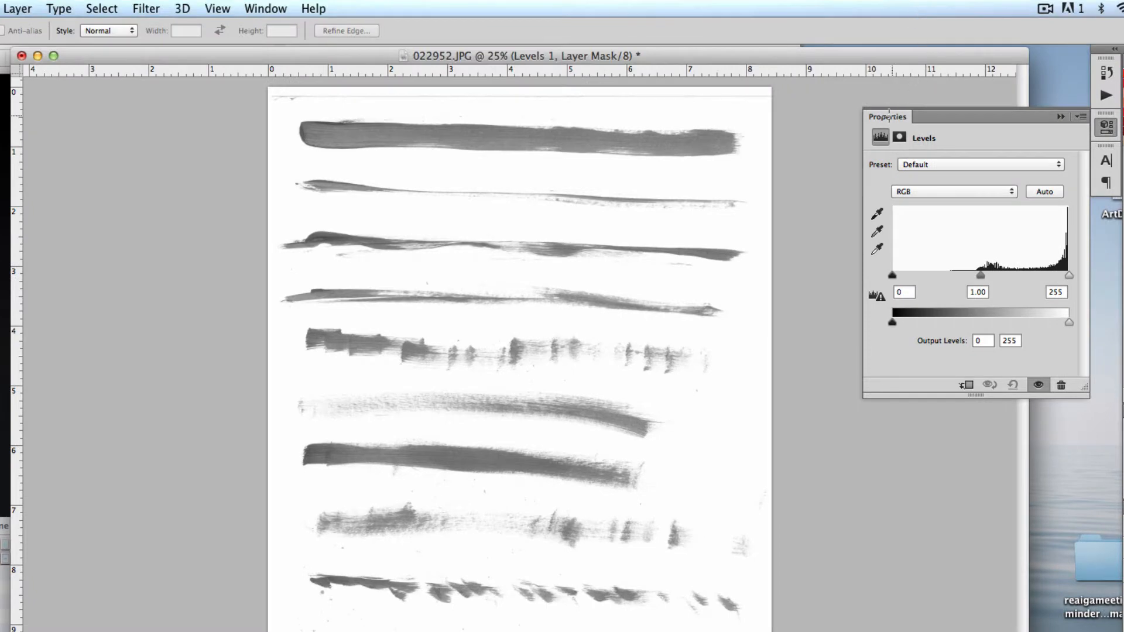
left_click_drag(887, 41, 669, 86)
left_click_drag(703, 147, 732, 194)
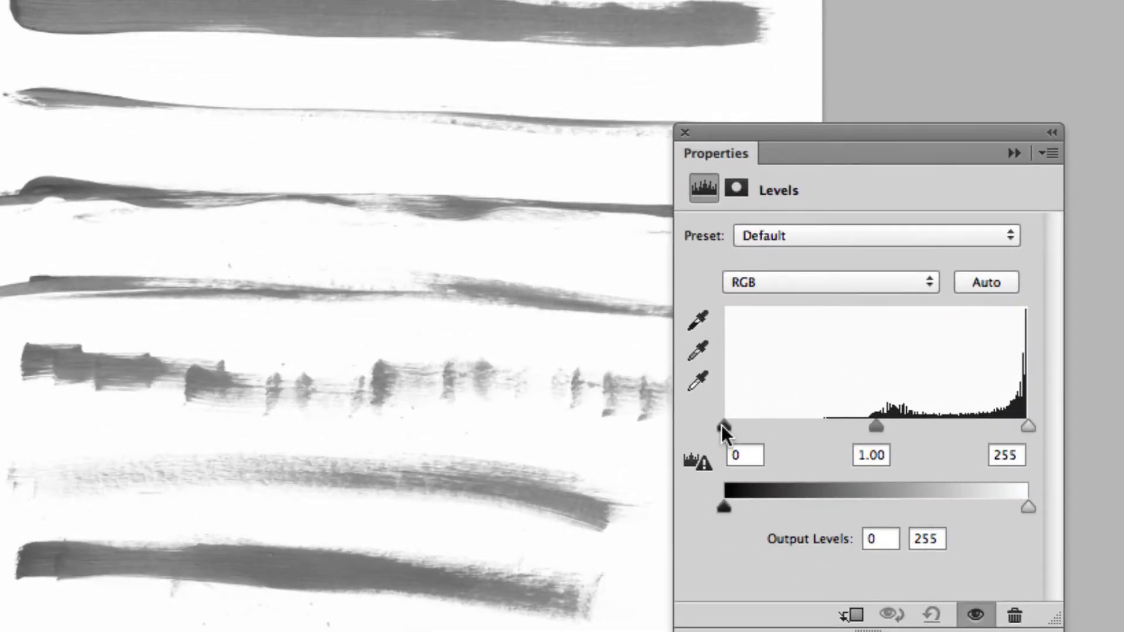
mouse_move(726, 427)
left_mouse_down()
mouse_move(911, 422)
mouse_move(896, 423)
left_mouse_up()
mouse_move(1029, 427)
left_mouse_down()
mouse_move(964, 424)
mouse_move(999, 423)
left_mouse_up()
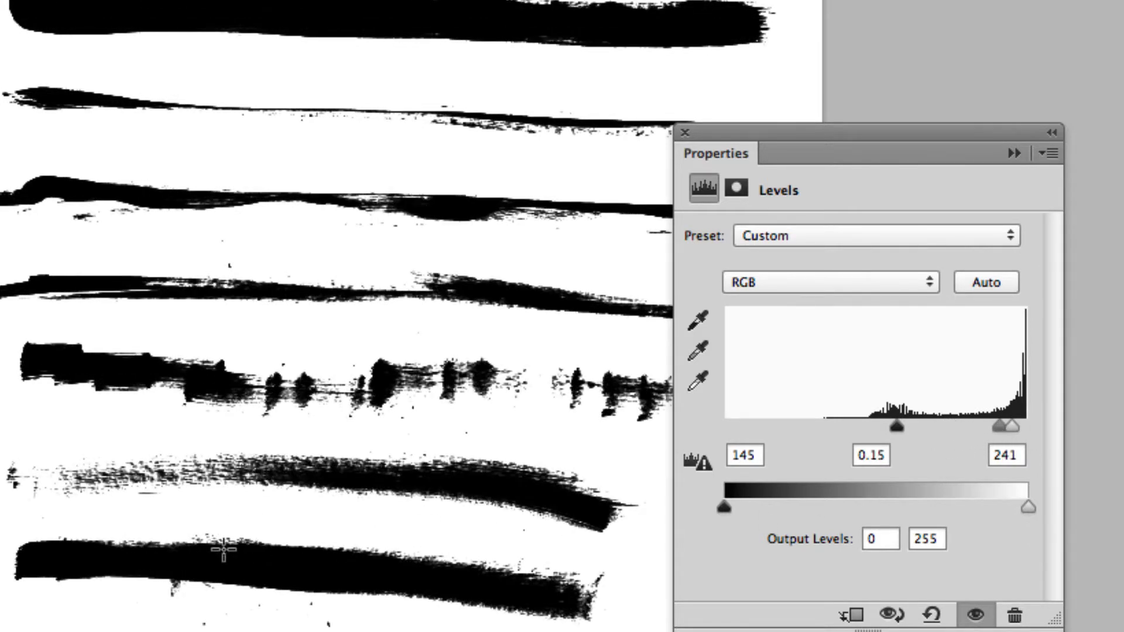
mouse_move(999, 423)
left_mouse_down()
mouse_move(899, 428)
mouse_move(989, 426)
left_mouse_up()
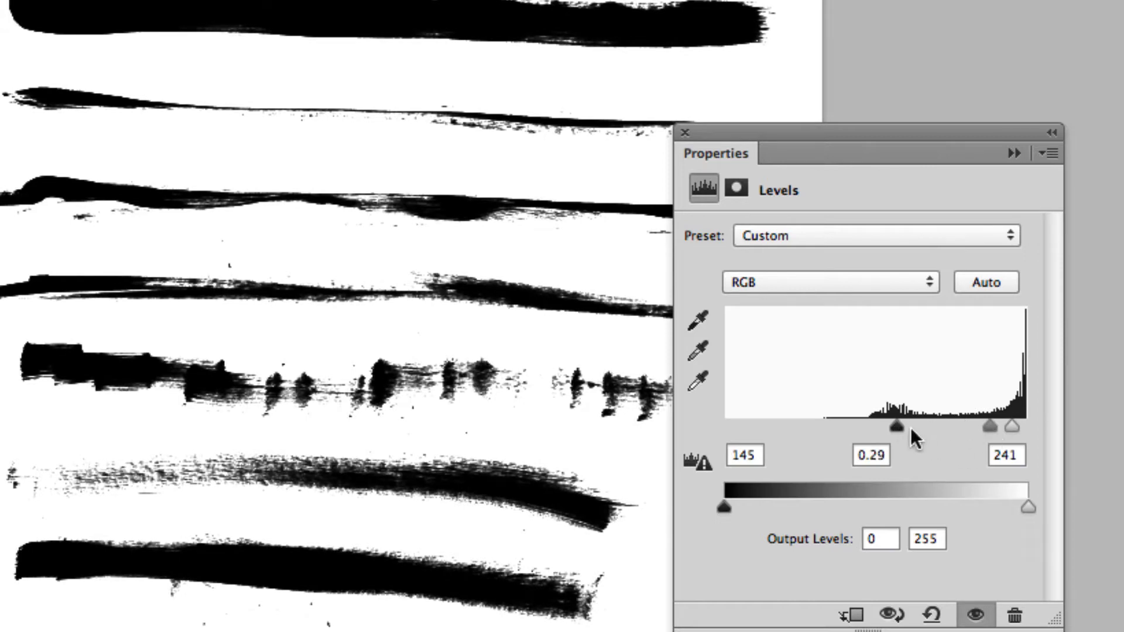
left_click_drag(897, 426, 908, 426)
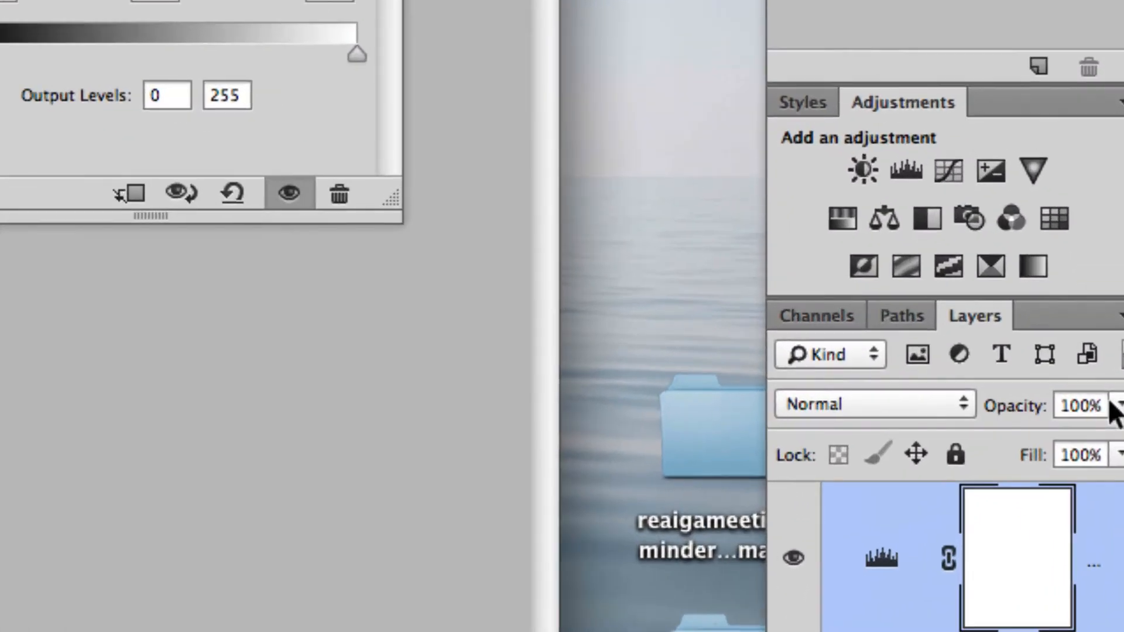
- Add a Threshold adjustment layer on top and set its threshold level to 220
left_click(944, 263)
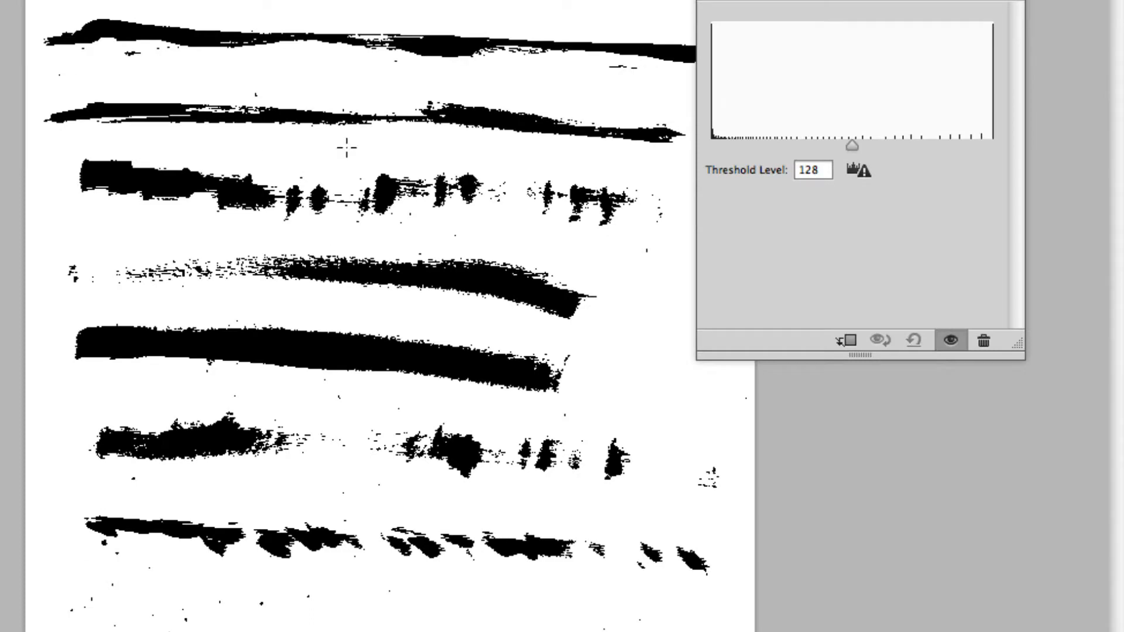
mouse_move(851, 145)
left_mouse_down()
mouse_move(976, 146)
mouse_move(629, 154)
mouse_move(1035, 158)
mouse_move(919, 170)
mouse_move(1003, 153)
mouse_move(966, 164)
mouse_move(954, 153)
left_mouse_up()
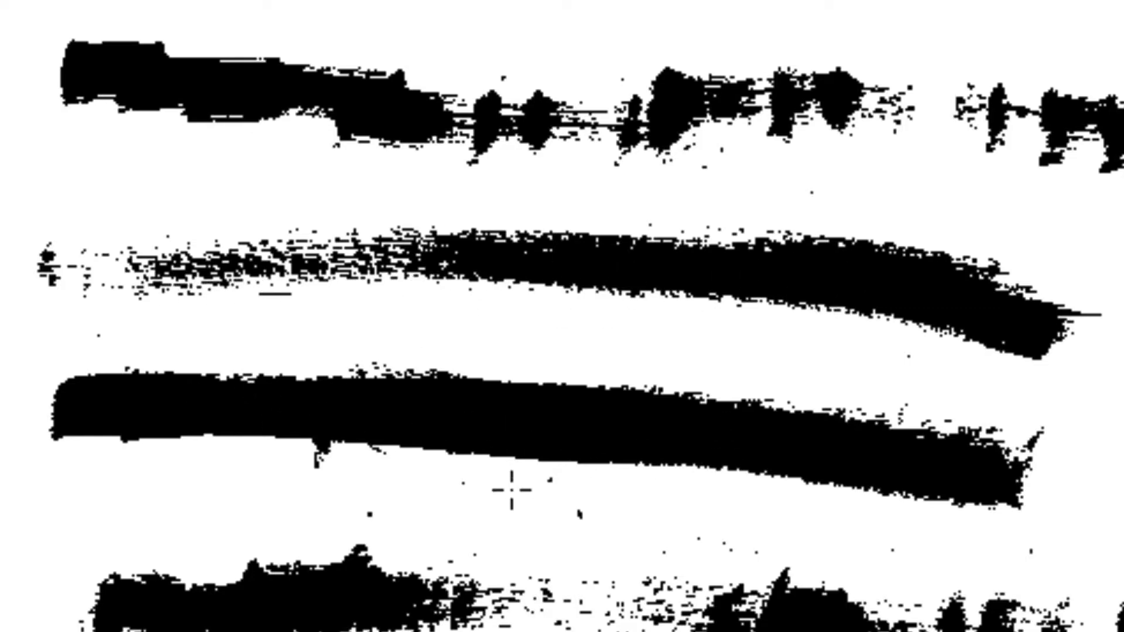
scroll(363, 410, "down", 4)
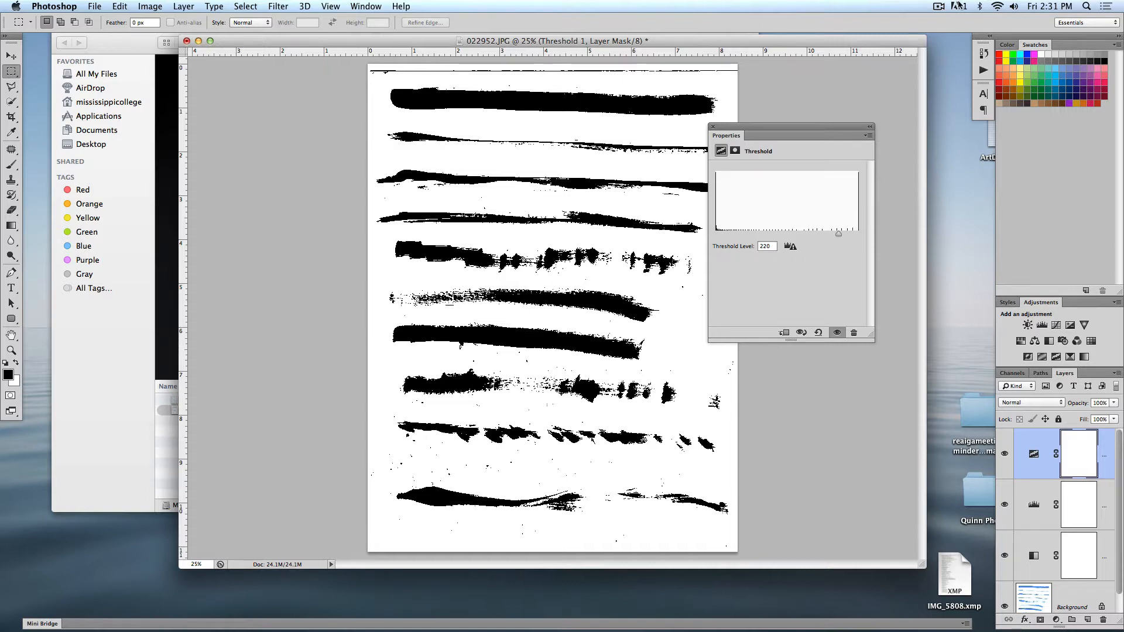
left_click(938, 6)
left_click(946, 43)
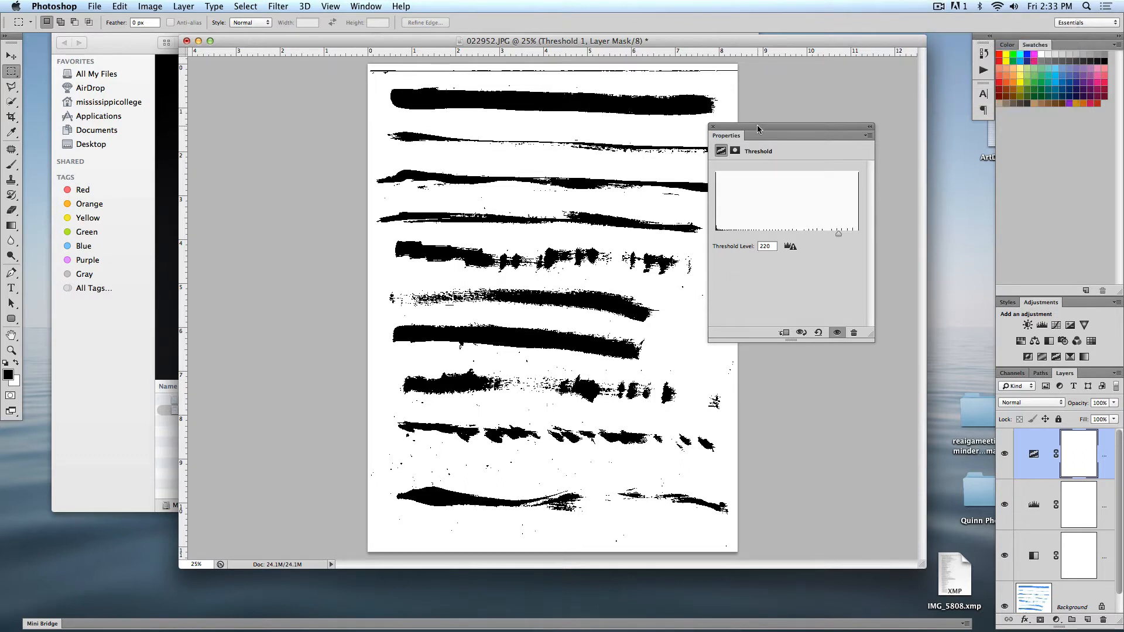
- Save the strokes image to the Desktop as a JPEG copy with quality 12 (Maximum) and Baseline ("Standard") format
left_click_drag(761, 128, 867, 149)
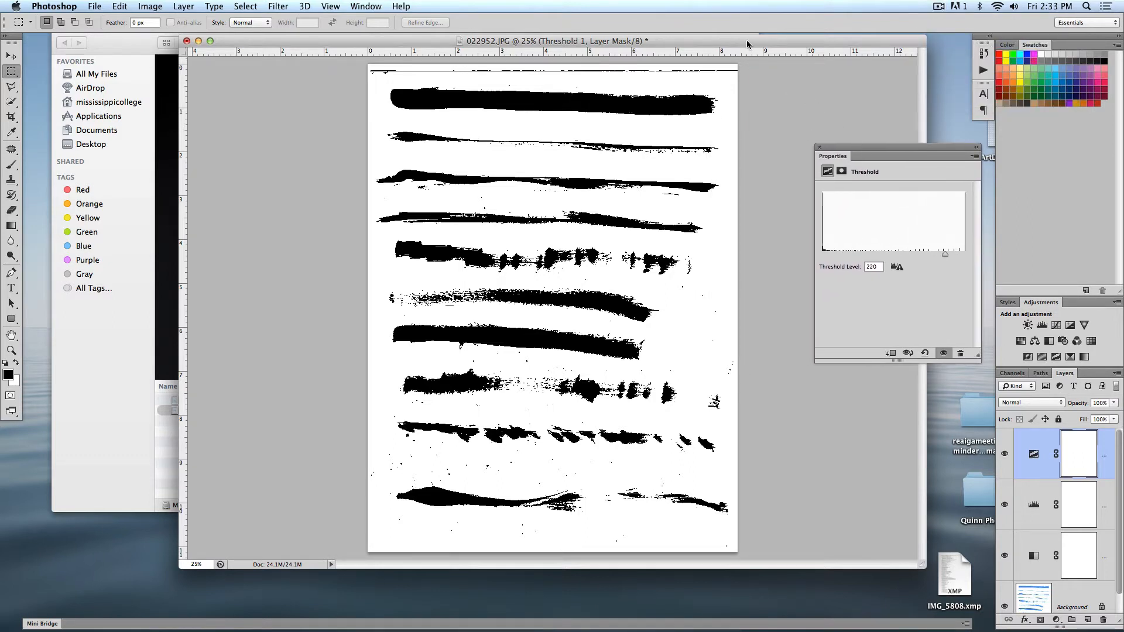
left_click_drag(750, 40, 677, 42)
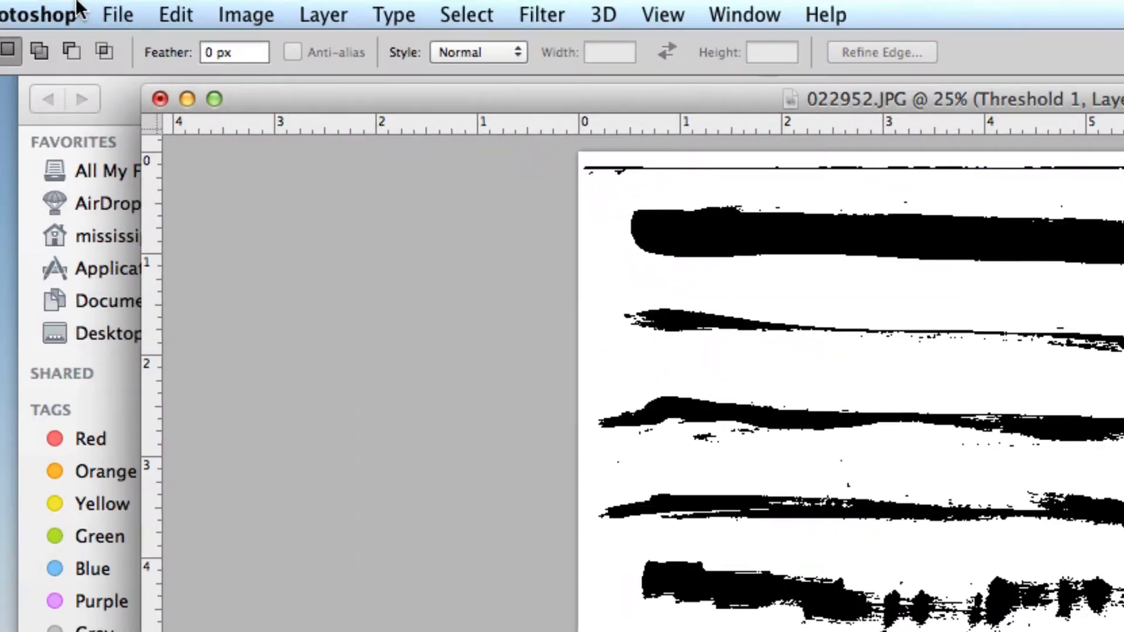
left_click(96, 6)
left_click(181, 323)
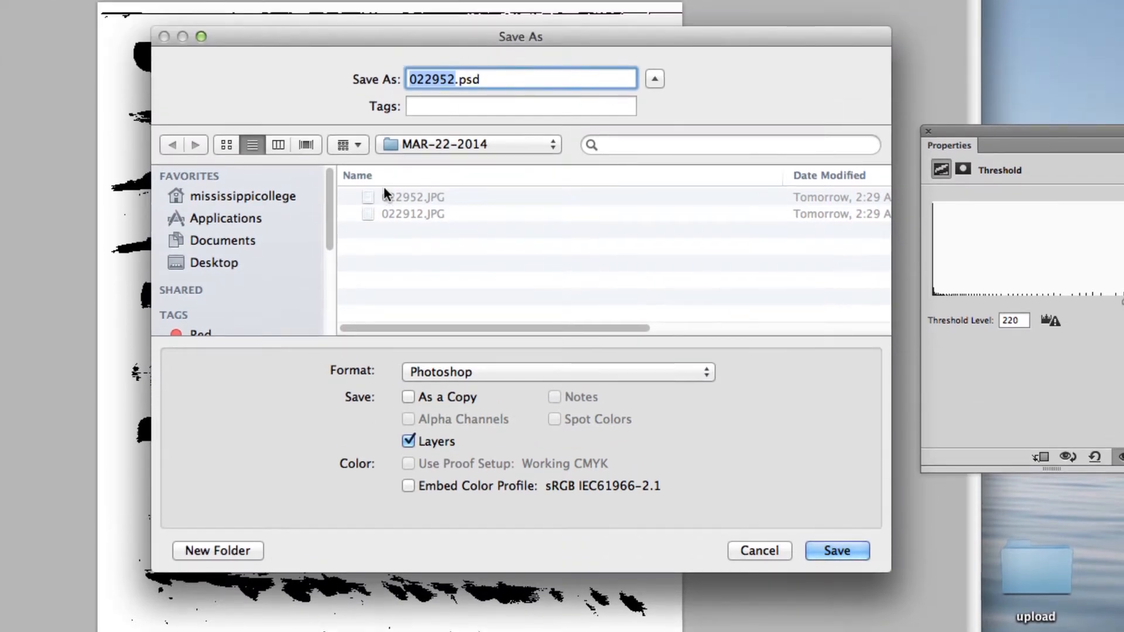
left_click(221, 264)
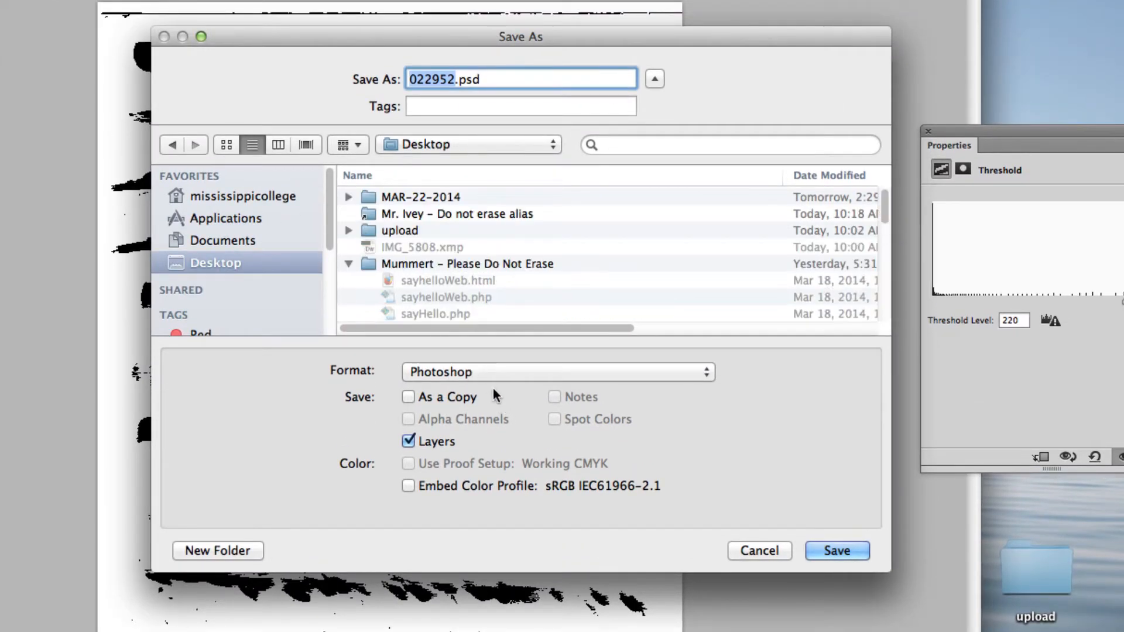
left_click(493, 374)
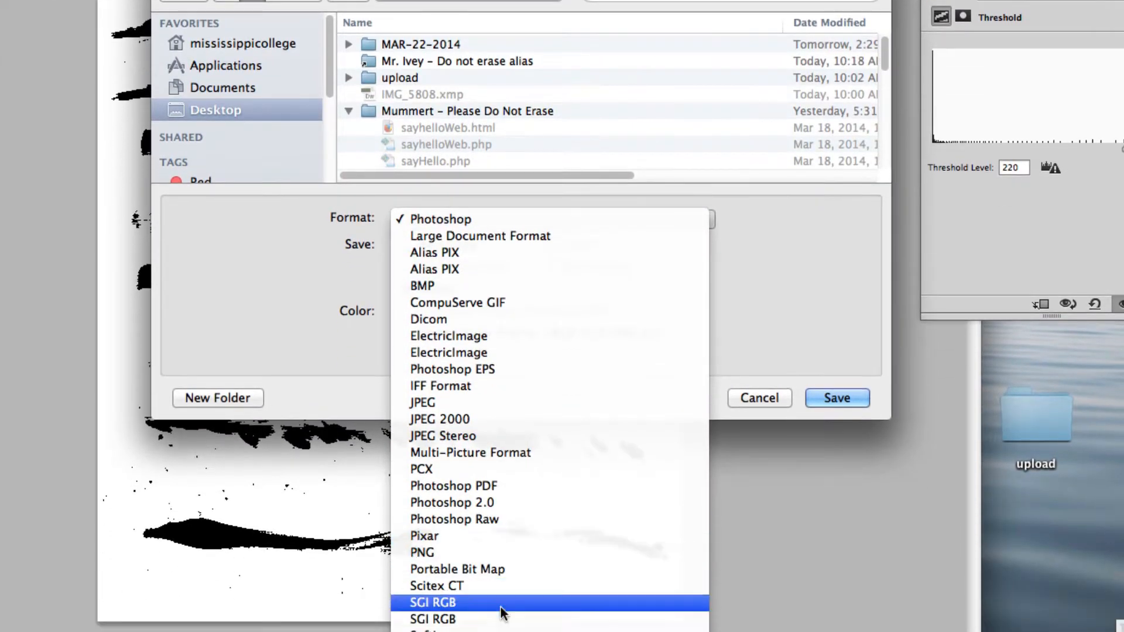
left_click(452, 368)
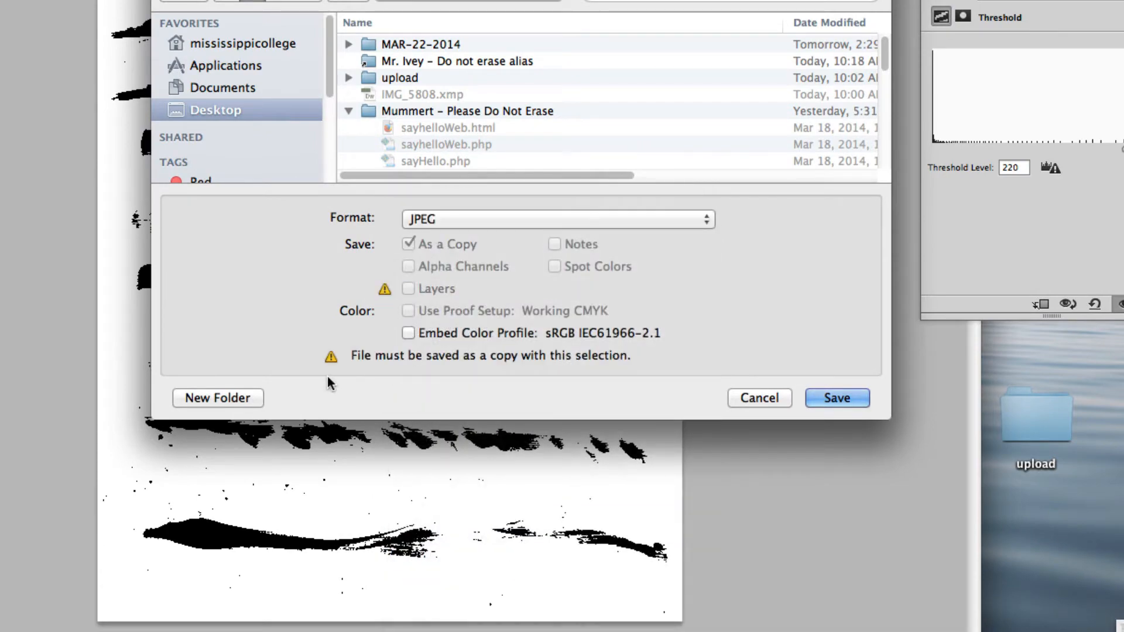
left_click(843, 398)
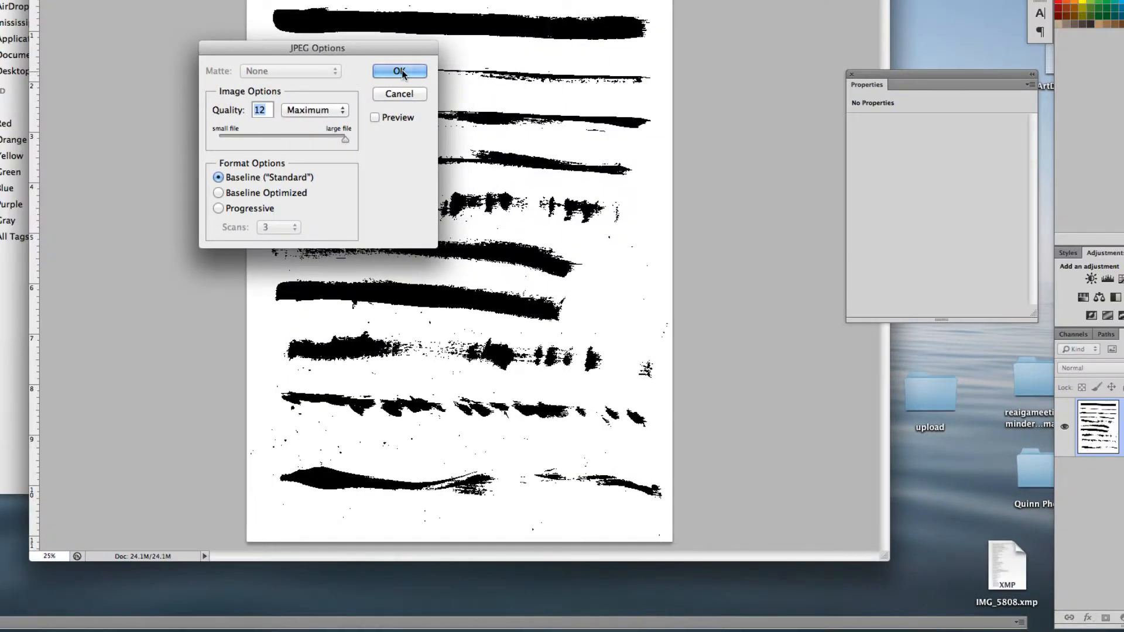
left_click(398, 70)
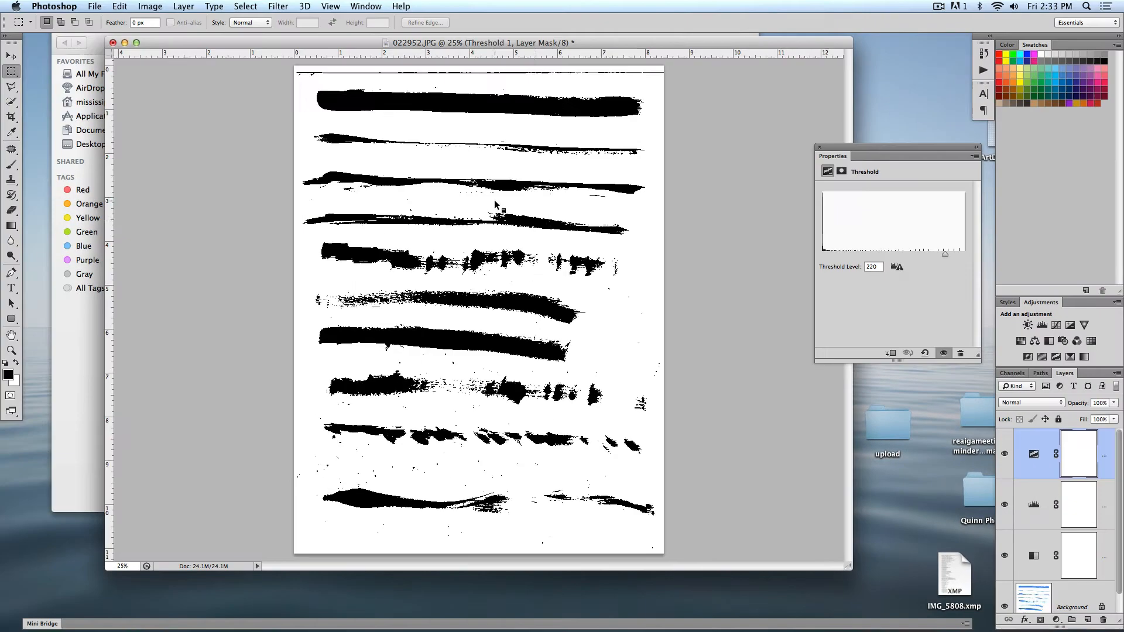
- Close the original 022952.JPG document without saving its changes
left_click(117, 44)
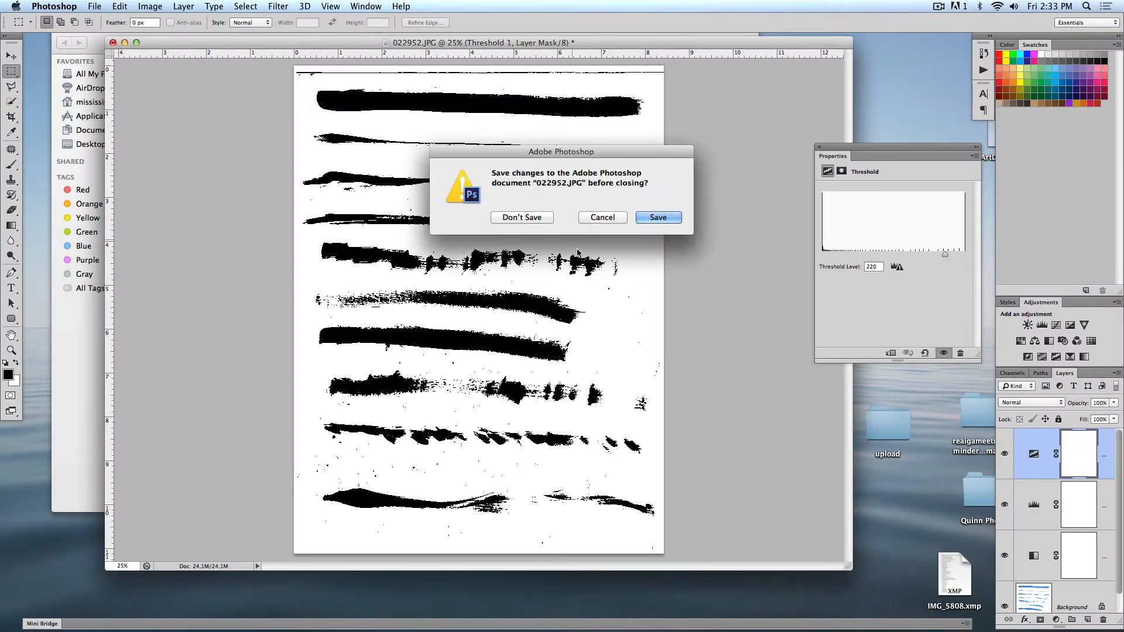
left_click(512, 218)
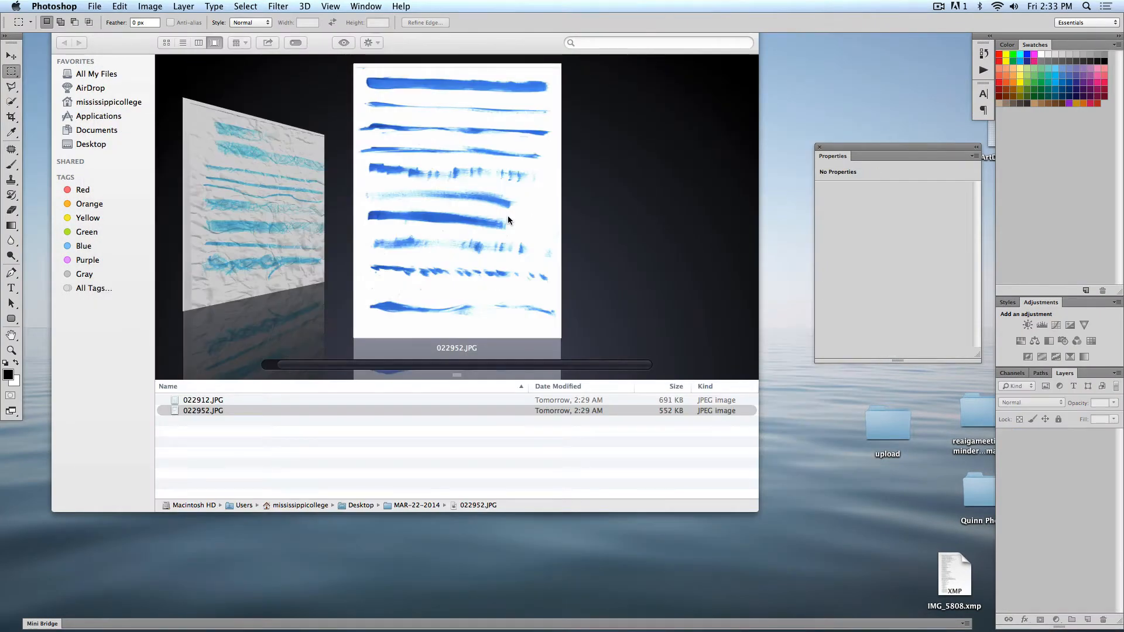
- Switch to the desktop and open the saved black-and-white 022952.jpg in Illustrator
left_click(812, 307)
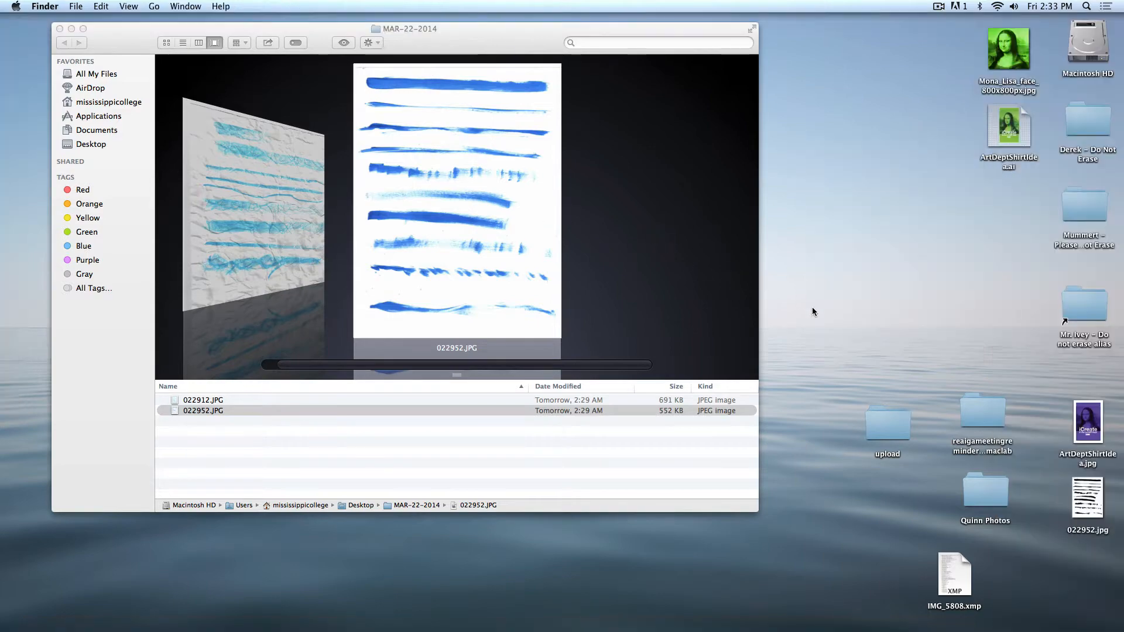
left_click_drag(1089, 502, 809, 483)
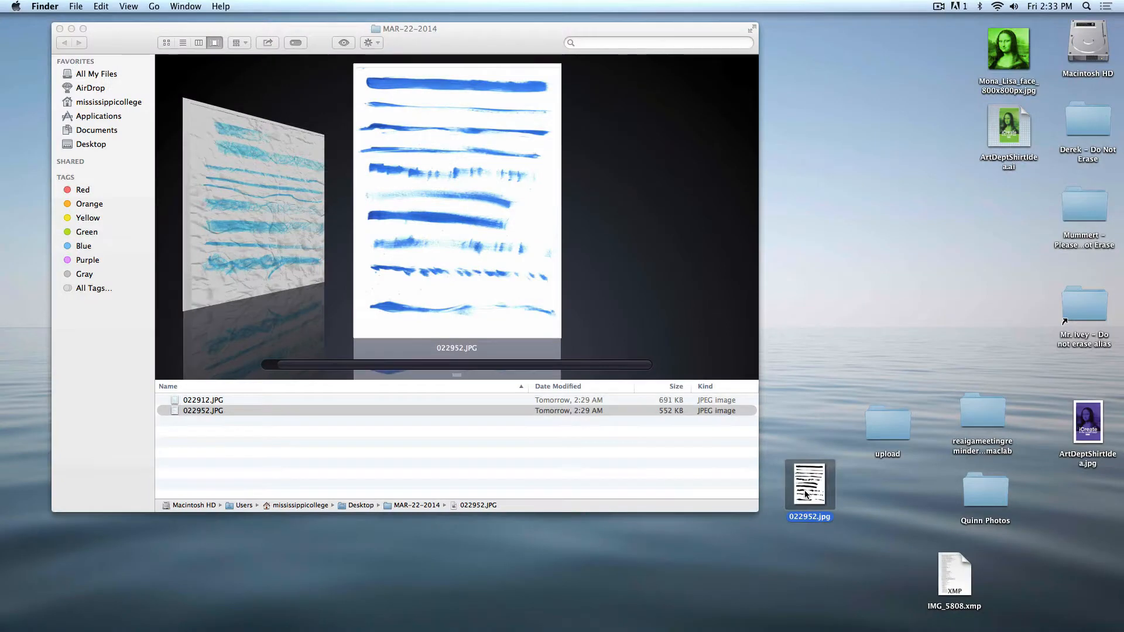
mouse_move(806, 493)
left_mouse_down()
mouse_move(592, 613)
mouse_move(444, 612)
left_mouse_up()
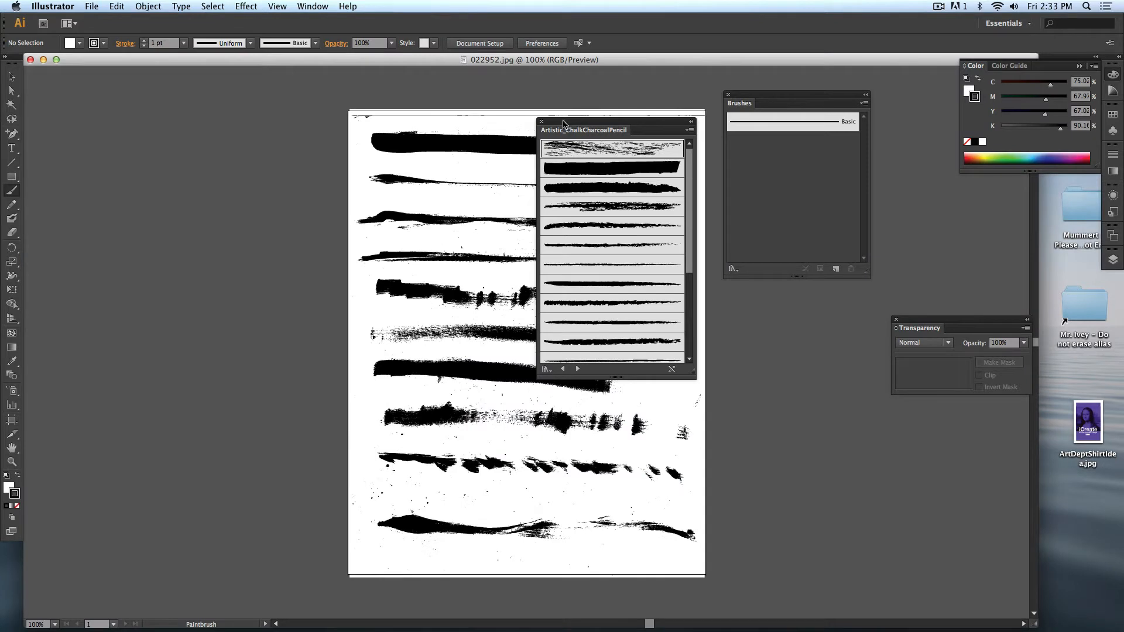
- Close the Artistic_ChalkCharcoalPencil brush library, move Transparency away from the artwork, and shorten the Brushes panel
mouse_move(567, 130)
left_mouse_down()
mouse_move(761, 280)
mouse_move(770, 323)
mouse_move(745, 327)
left_mouse_up()
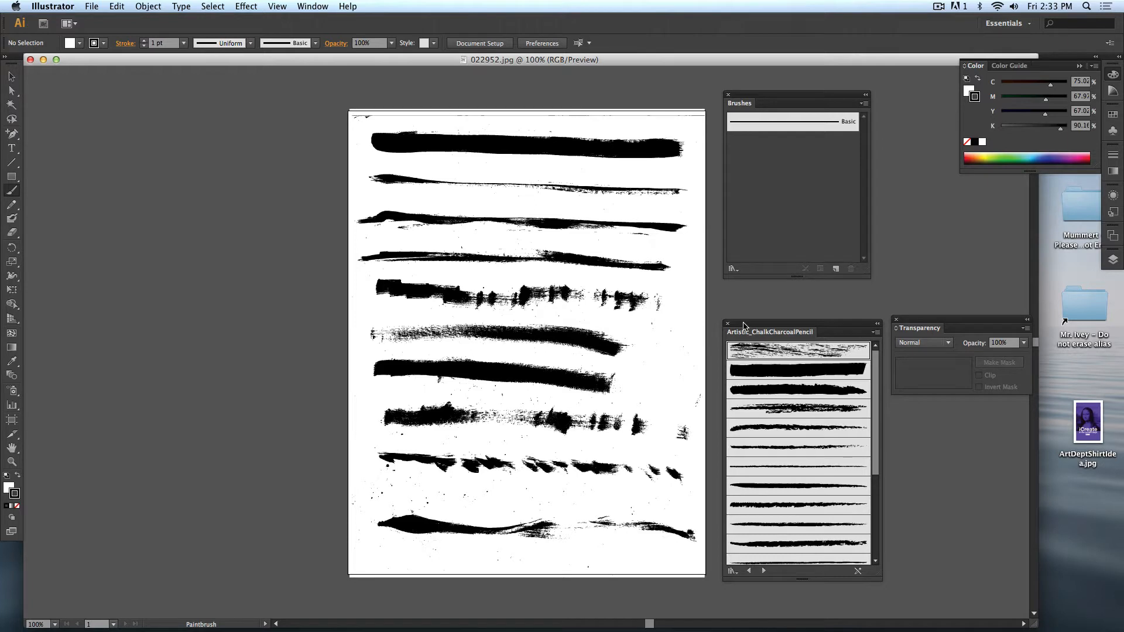
left_click(728, 324)
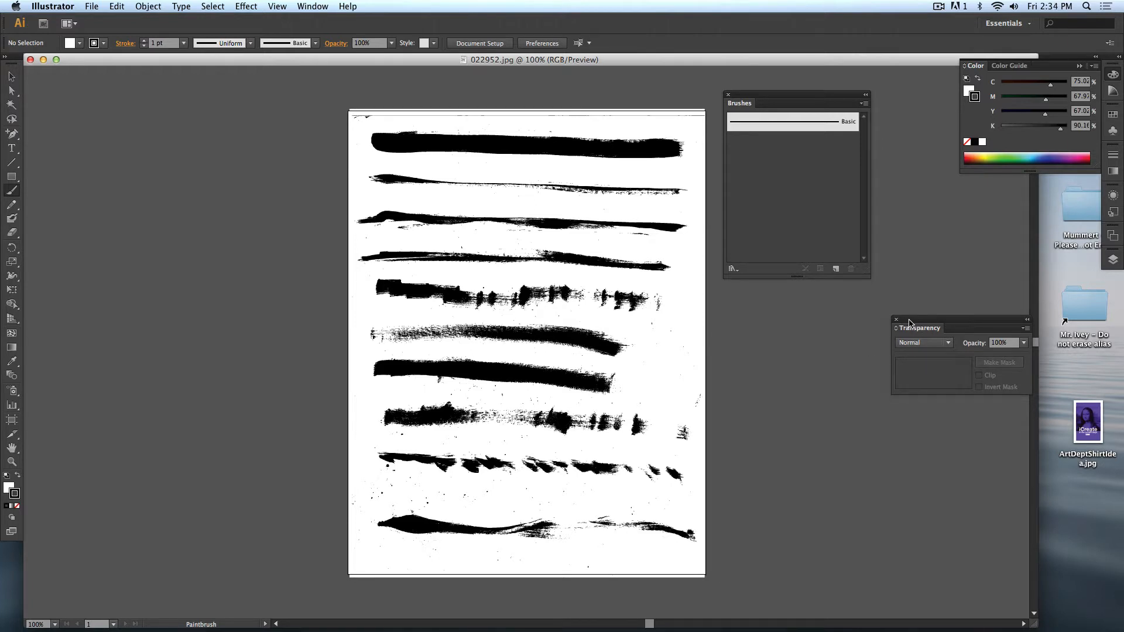
left_click_drag(910, 322, 1001, 283)
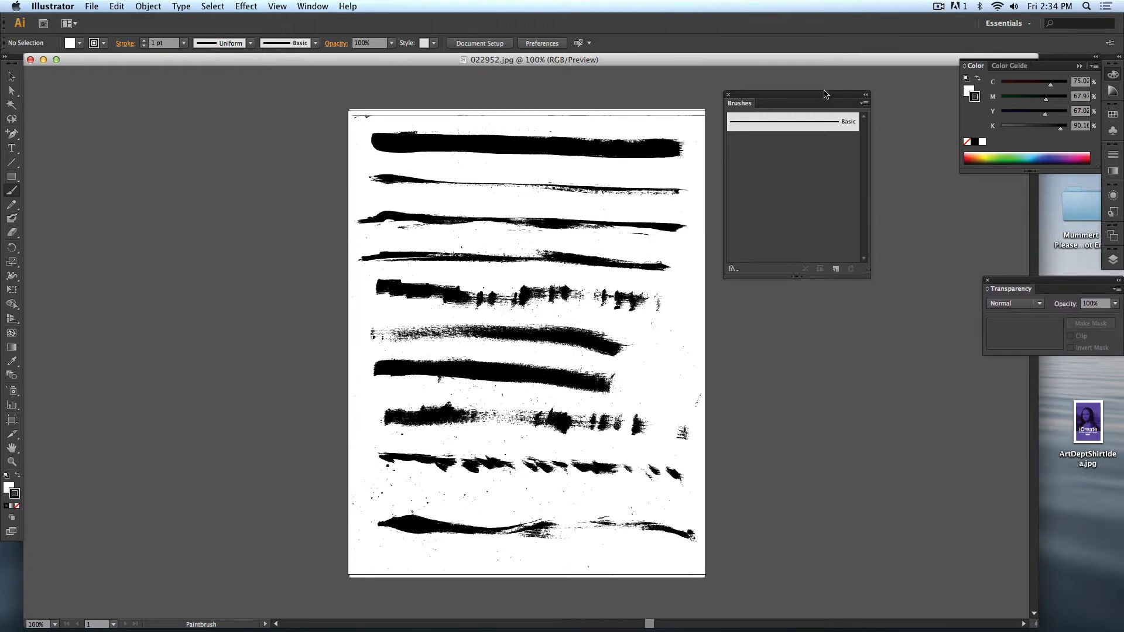
left_click_drag(866, 273, 866, 252)
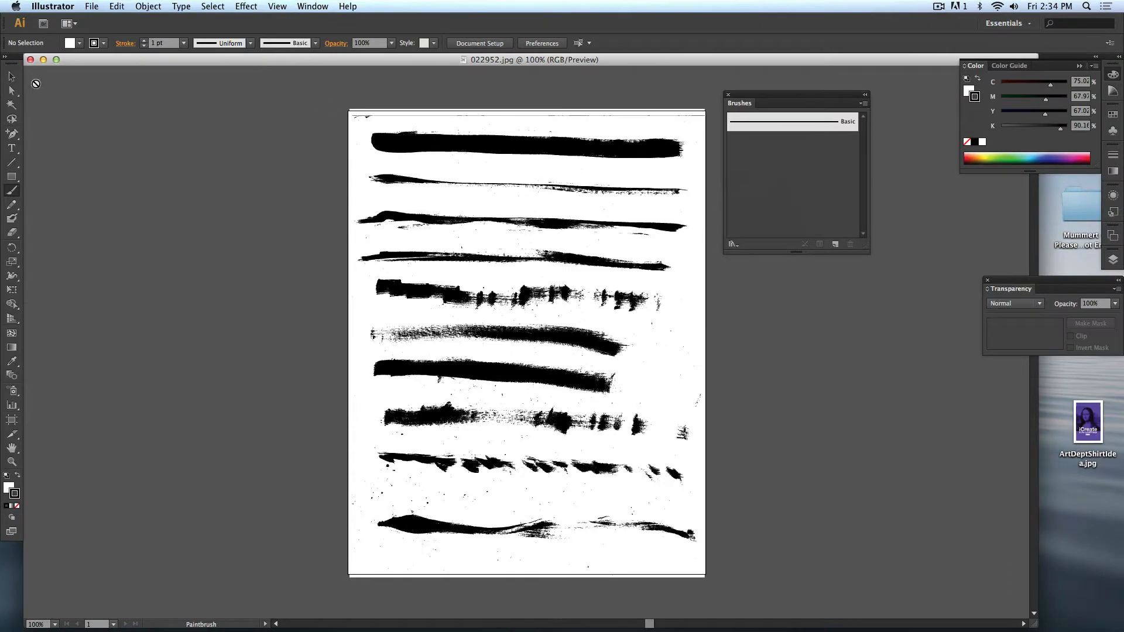
- Select the brush strokes image and convert it with Image Trace, continuing despite its large size
left_click(11, 76)
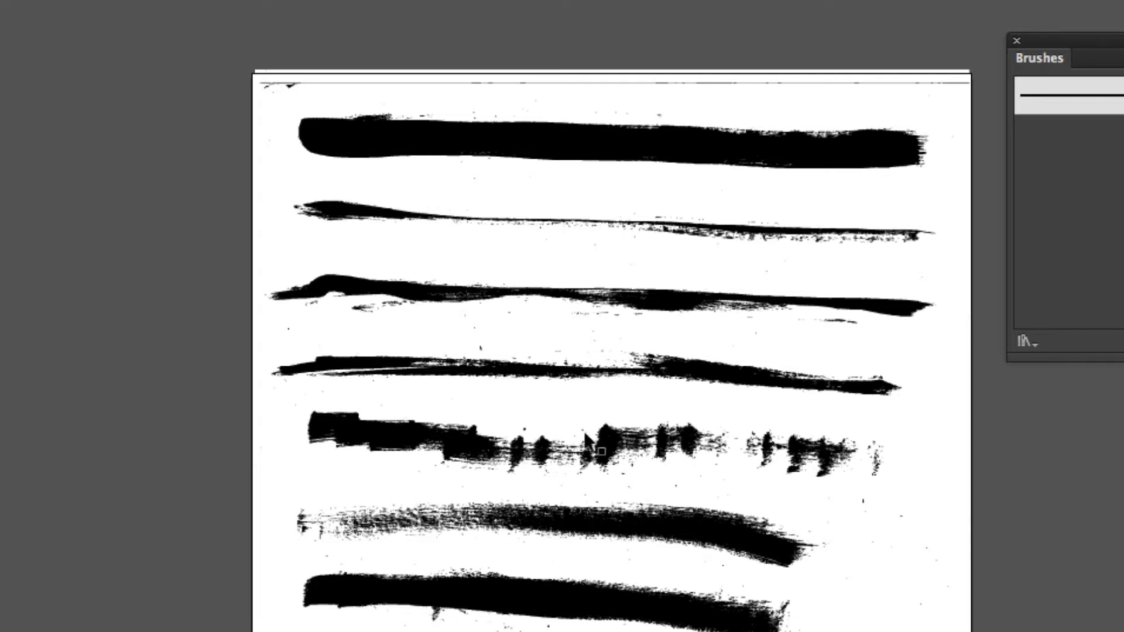
left_click(559, 280)
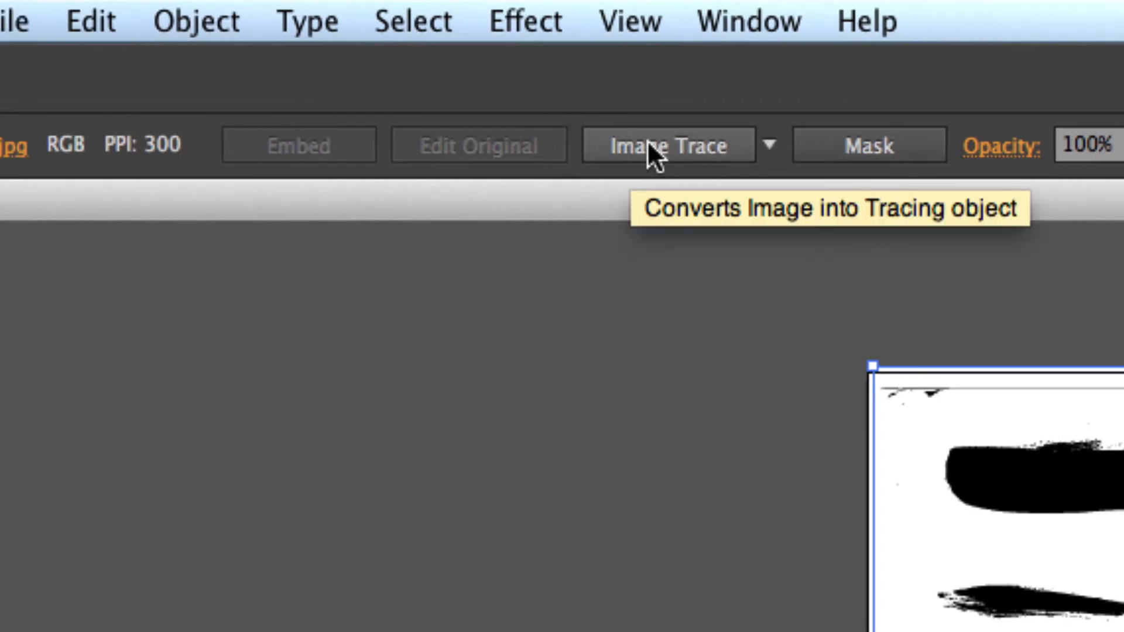
left_click(665, 151)
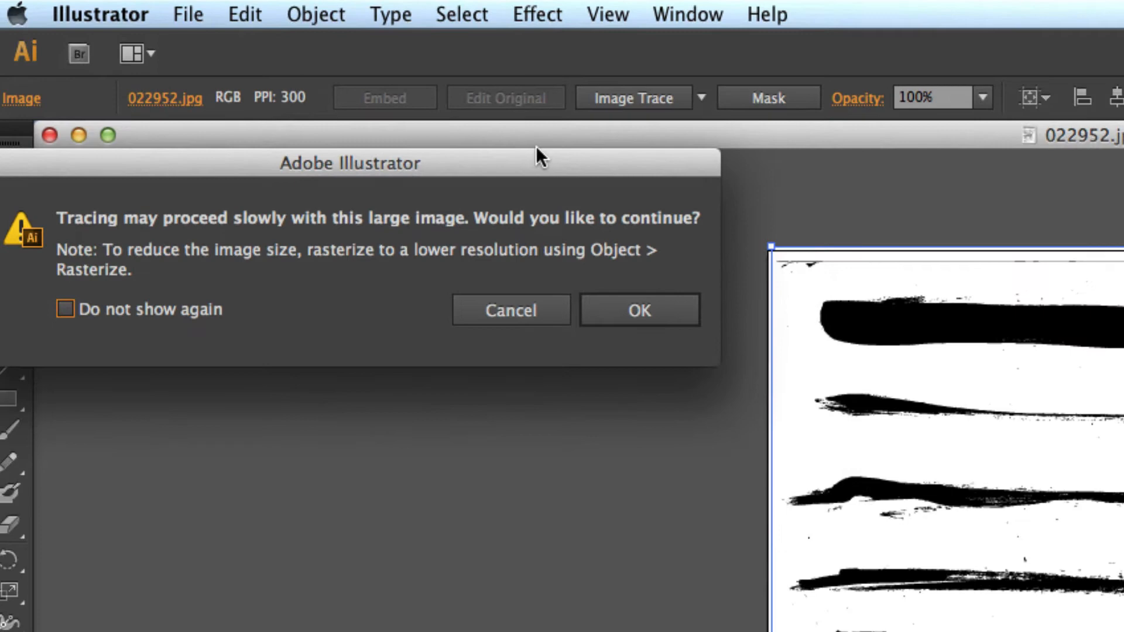
left_click_drag(491, 225, 729, 206)
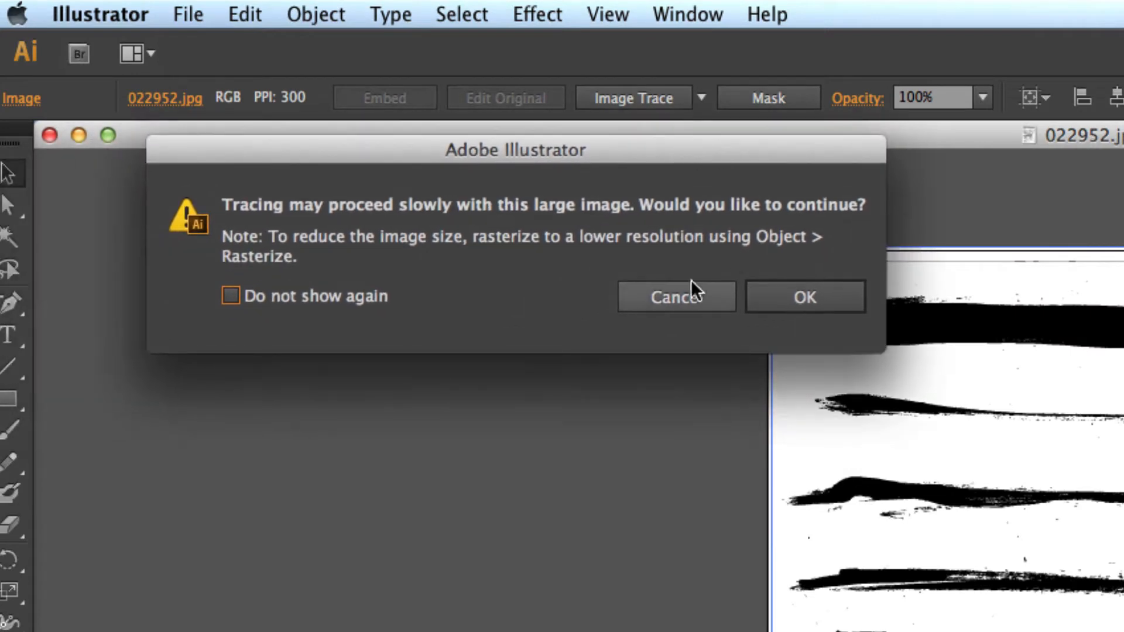
left_click(782, 292)
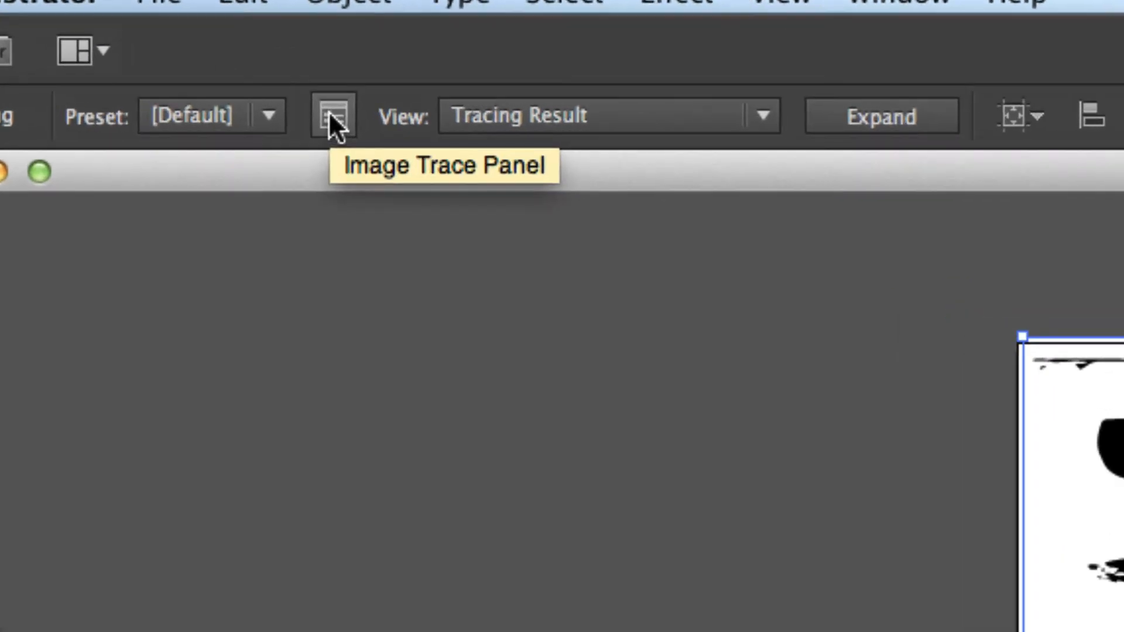
- Open the Image Trace options for the traced strokes and place them over the artwork
left_click(330, 115)
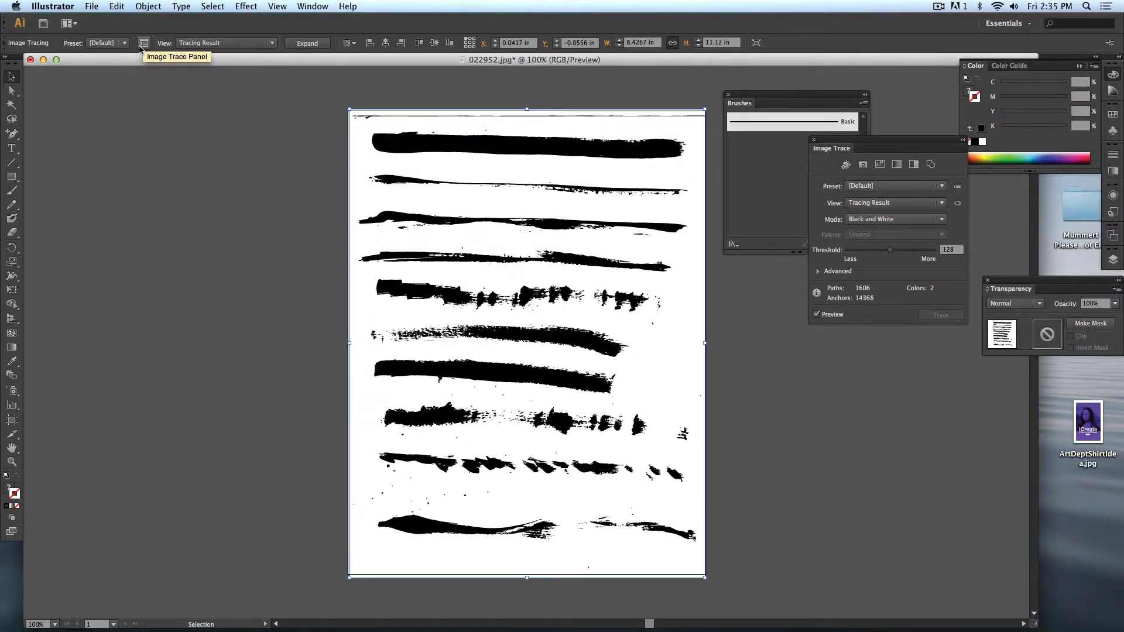
mouse_move(831, 144)
left_mouse_down()
mouse_move(774, 155)
mouse_move(462, 146)
left_mouse_up()
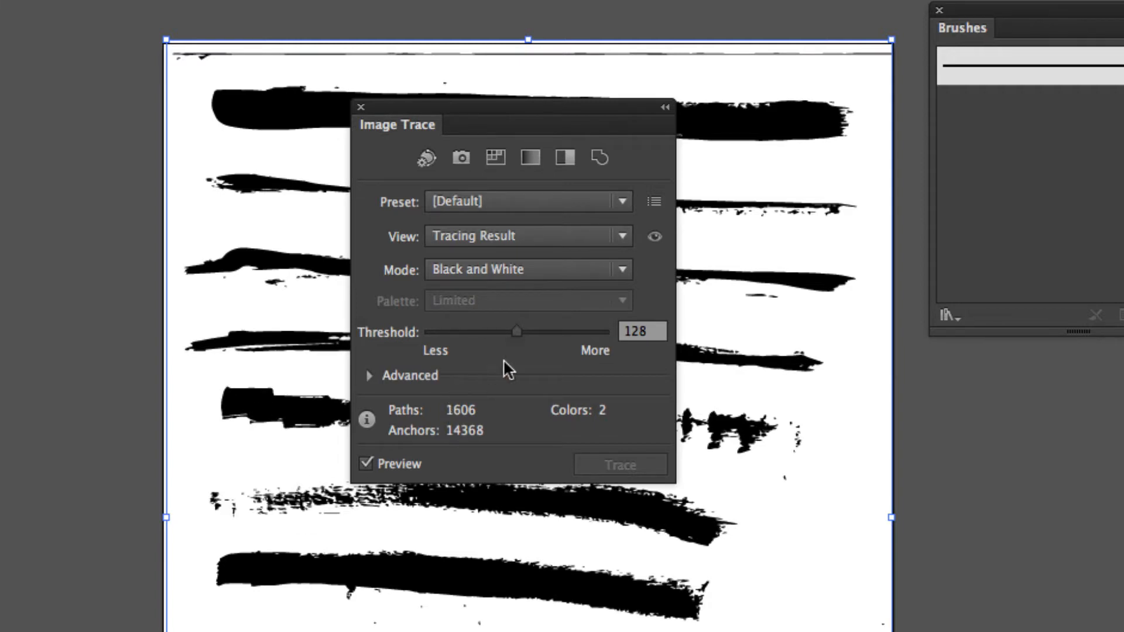
- Close the Image Trace options, expand the tracing into editable paths, and clear the selection
left_click(361, 107)
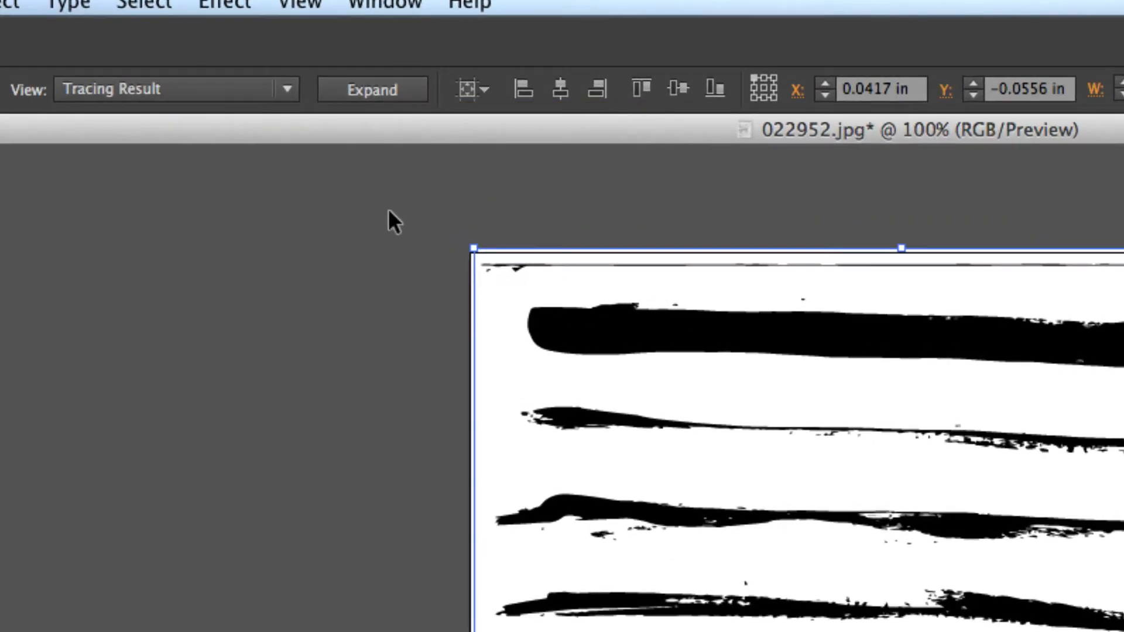
left_click(368, 90)
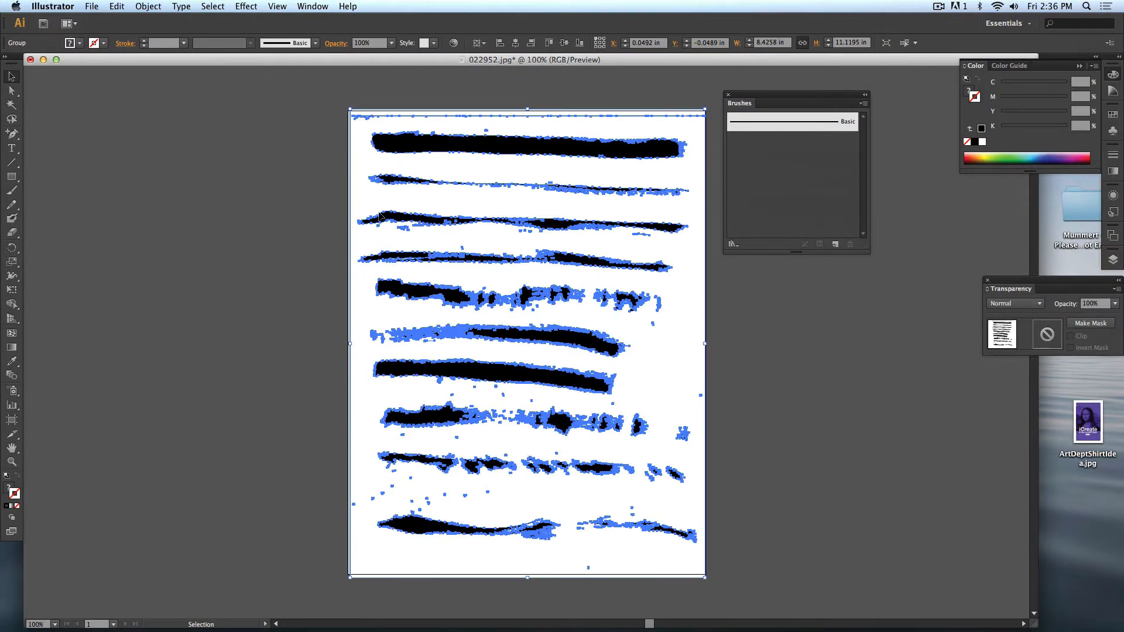
left_click(315, 201)
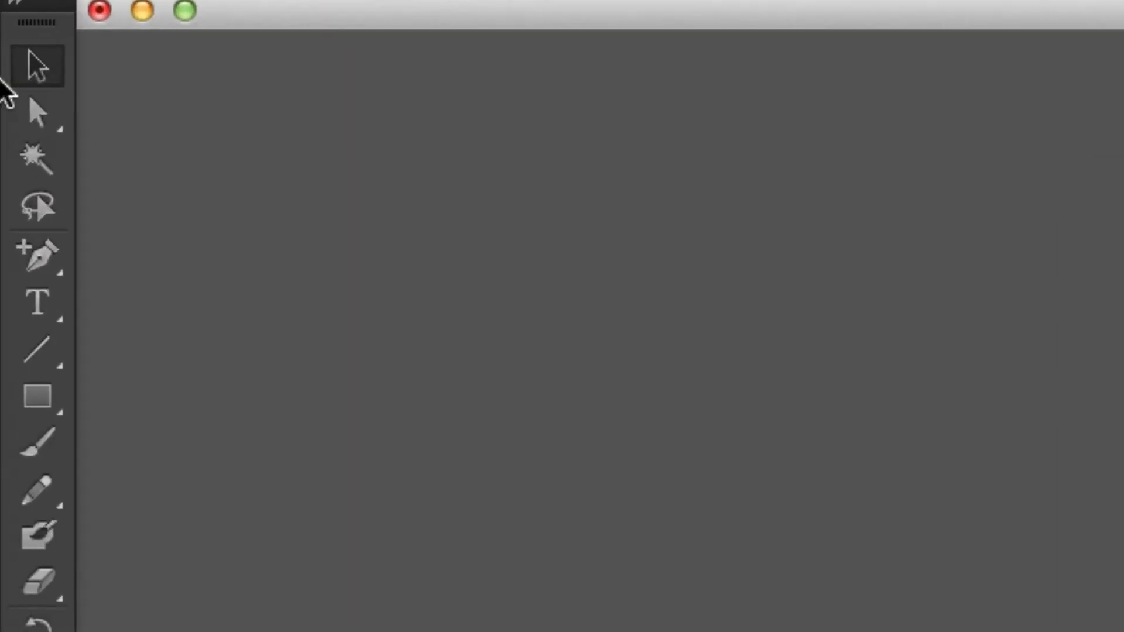
- Directly select the white background shape behind the traced strokes and delete it
left_click(22, 108)
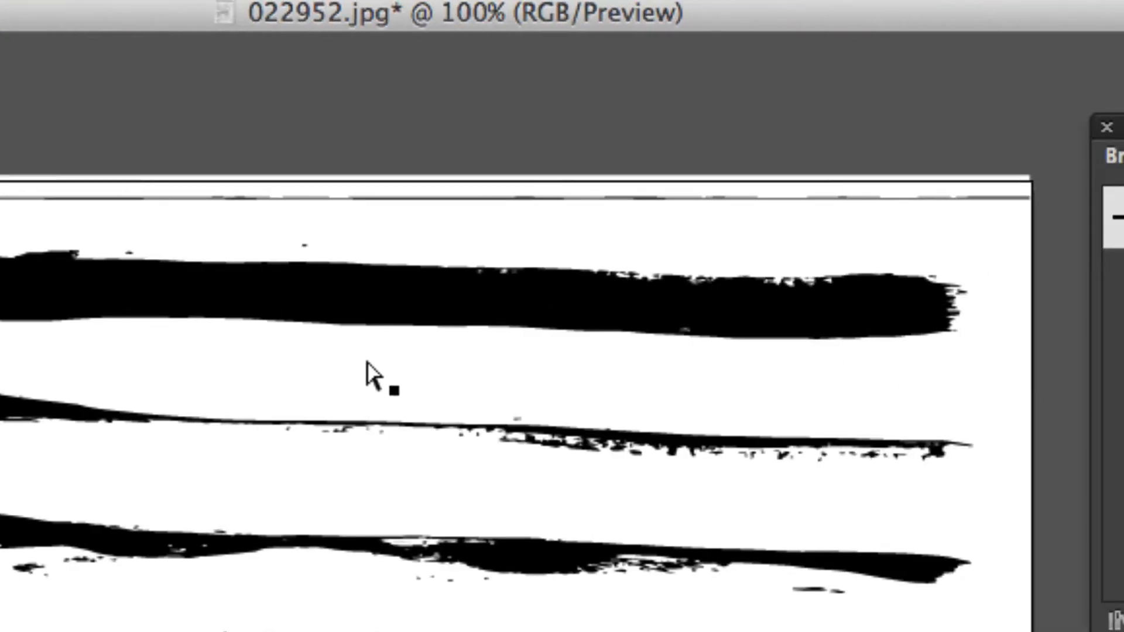
left_click(364, 377)
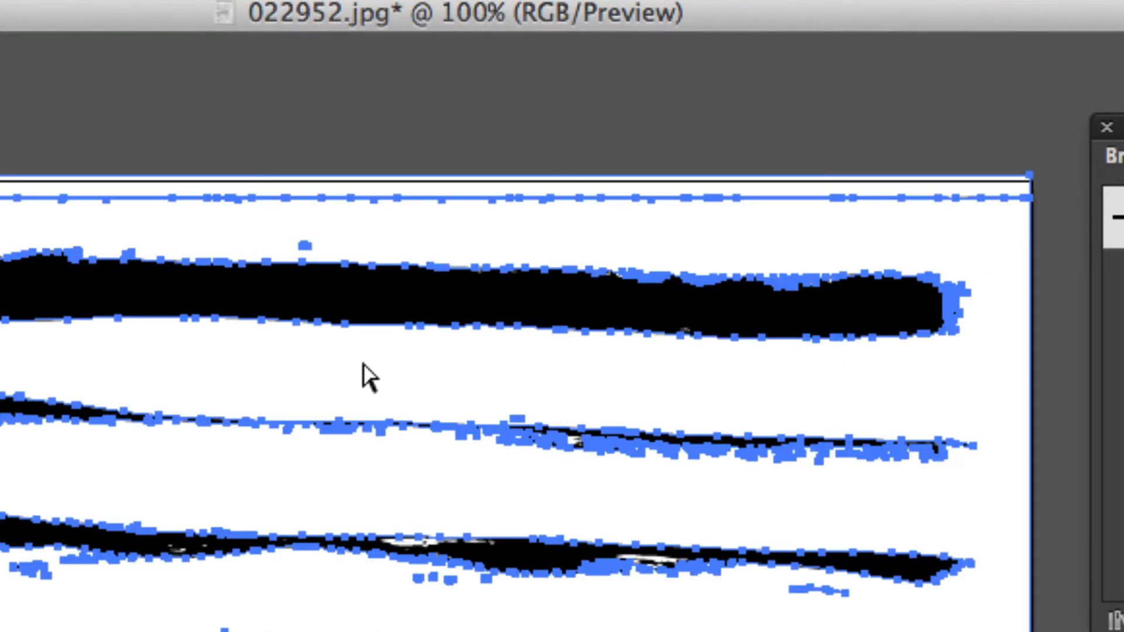
key("Delete")
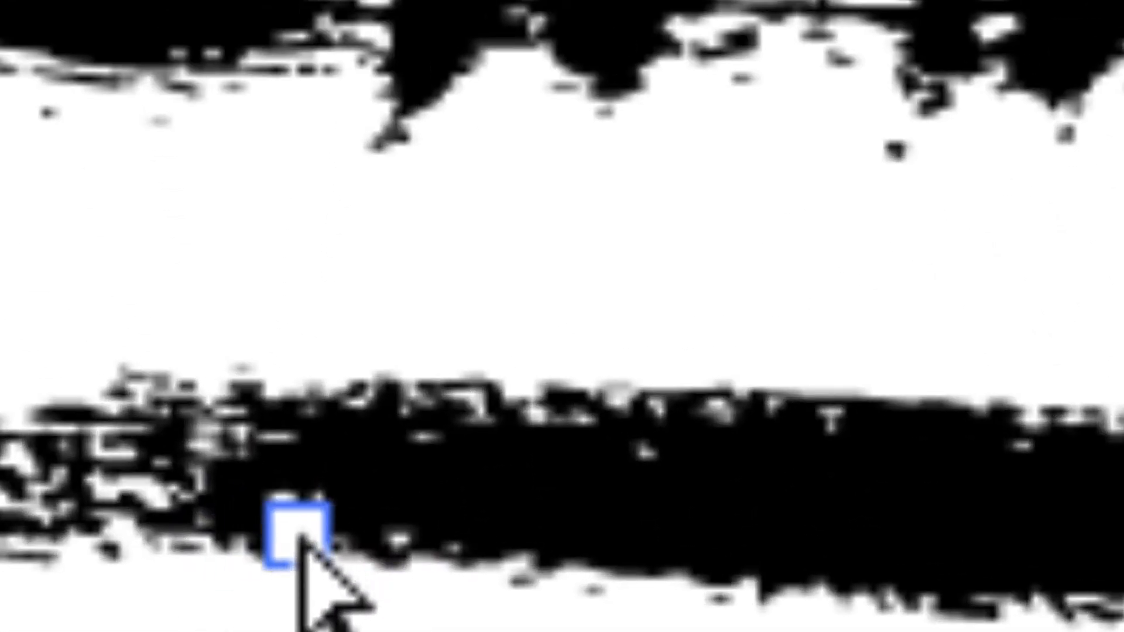
- Select every remaining shape with the same white fill inside the strokes and delete them all
left_click_drag(316, 534, 568, 451)
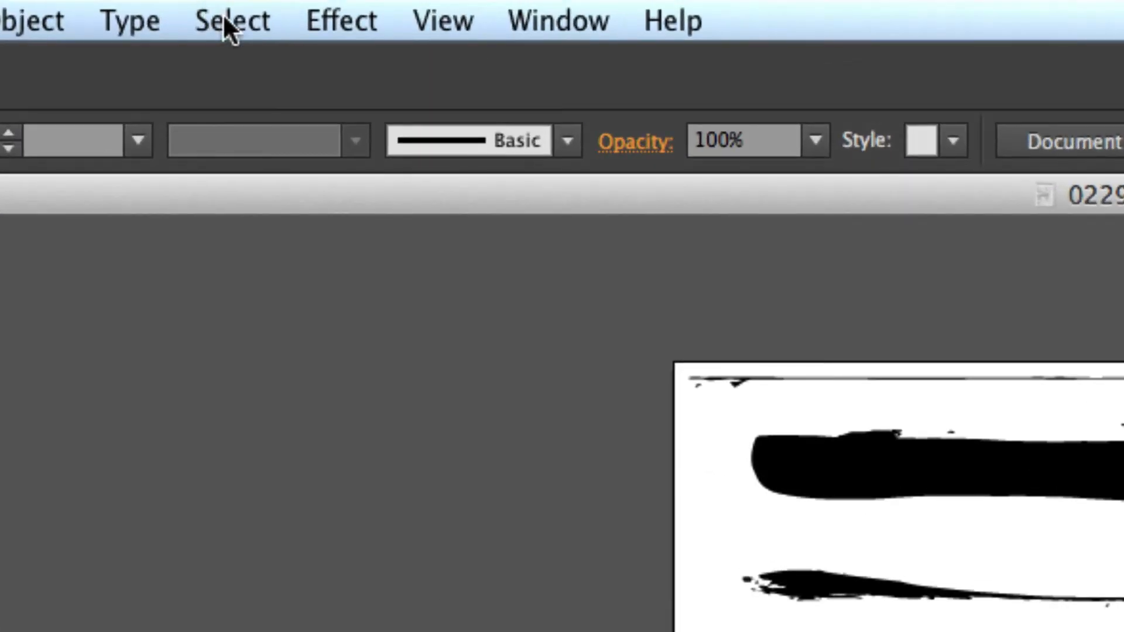
left_click(210, 7)
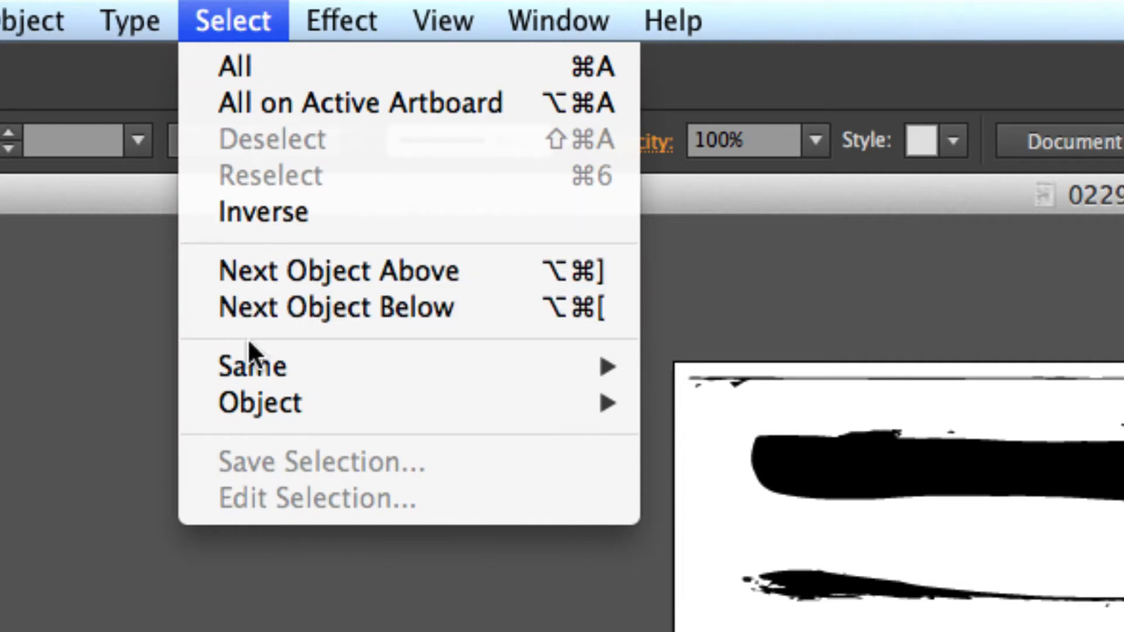
mouse_move(251, 368)
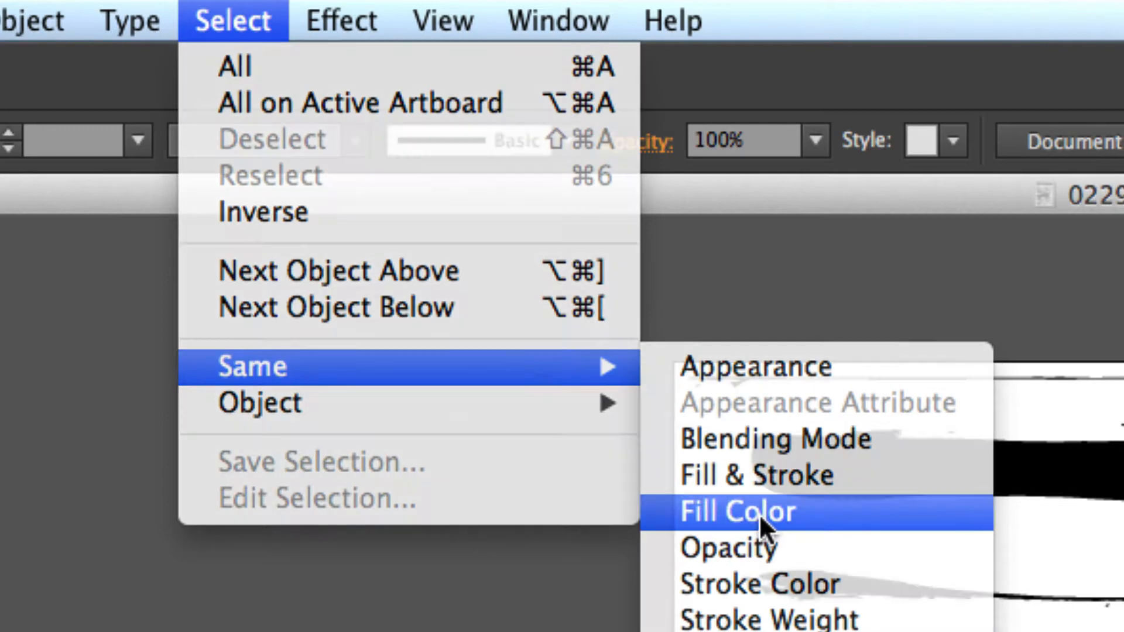
left_click(762, 516)
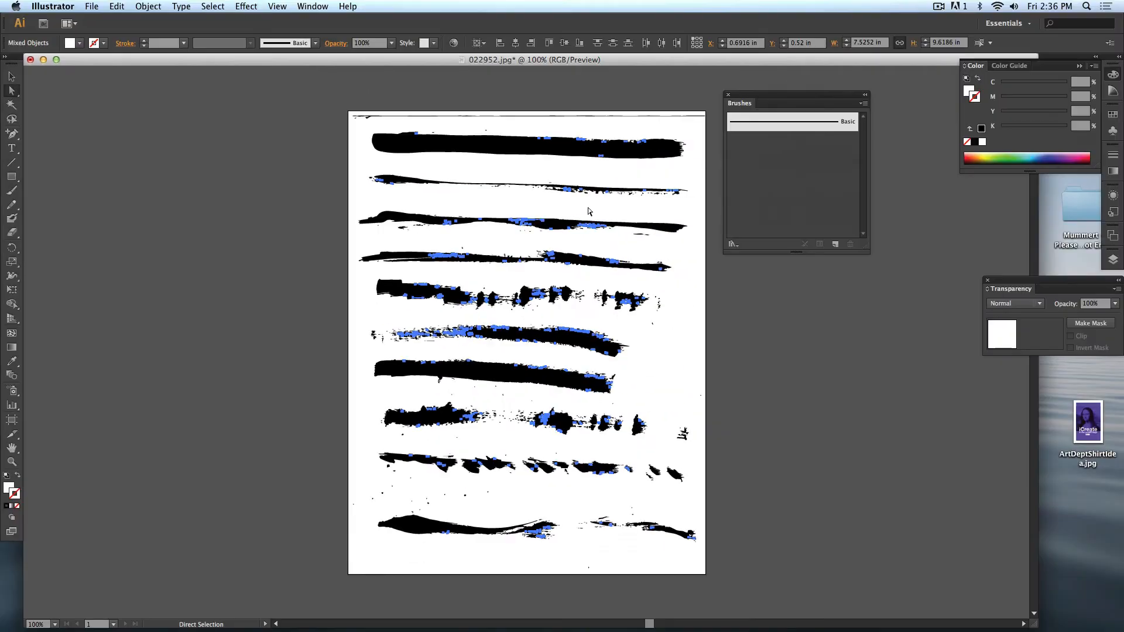
left_click(588, 211)
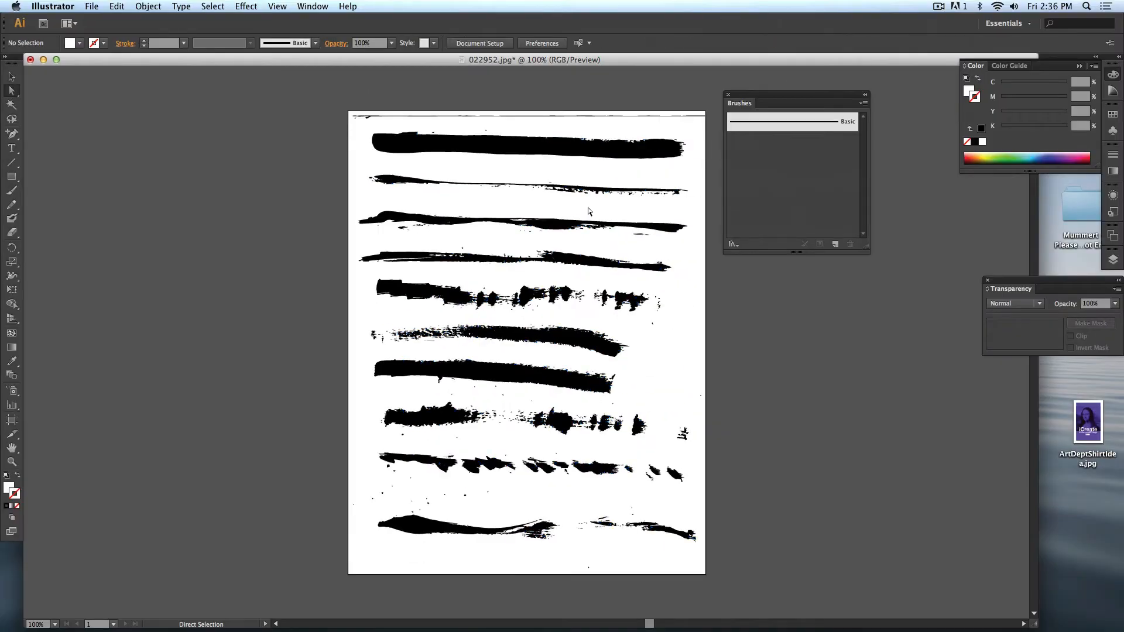
- Select the whole group of traced black strokes, ungroup it, and clear the selection
left_click(534, 151)
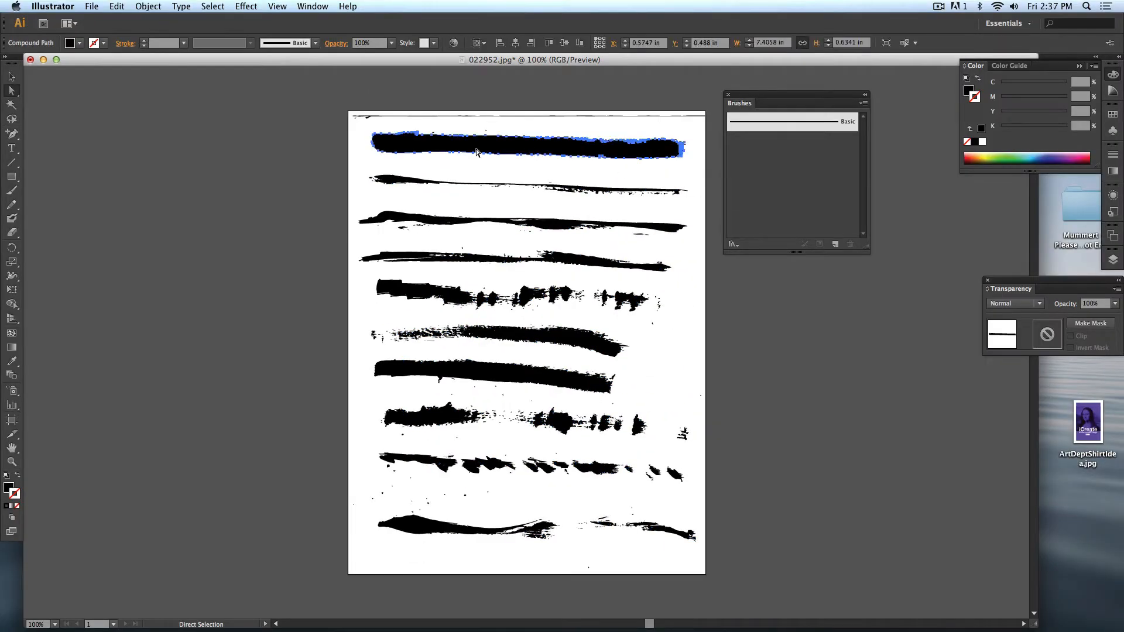
left_click(12, 77)
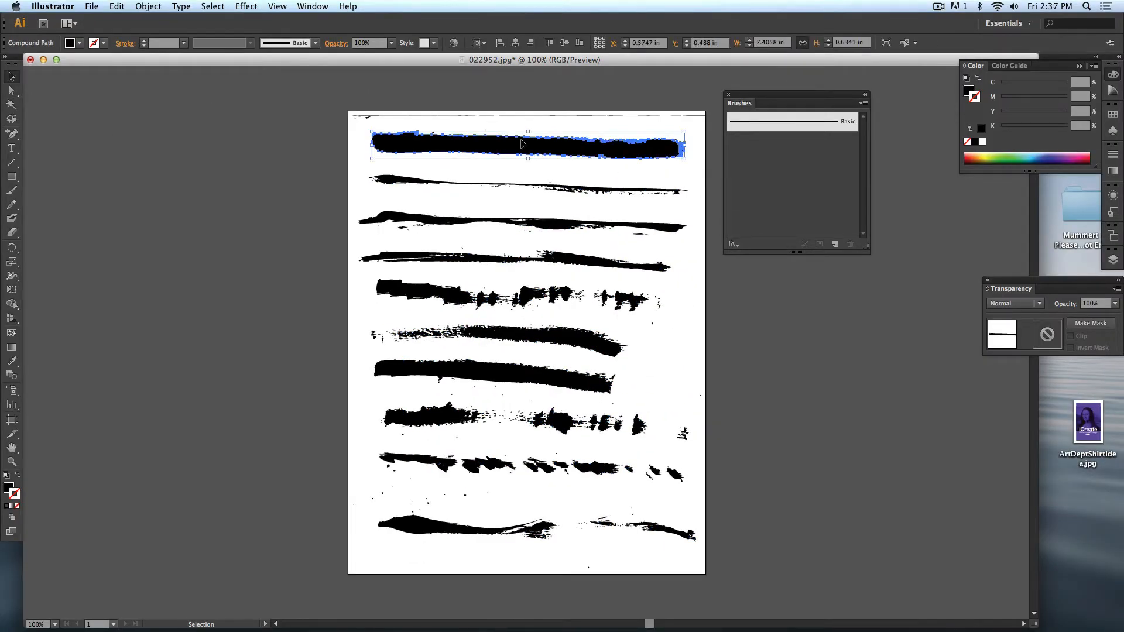
left_click(406, 183)
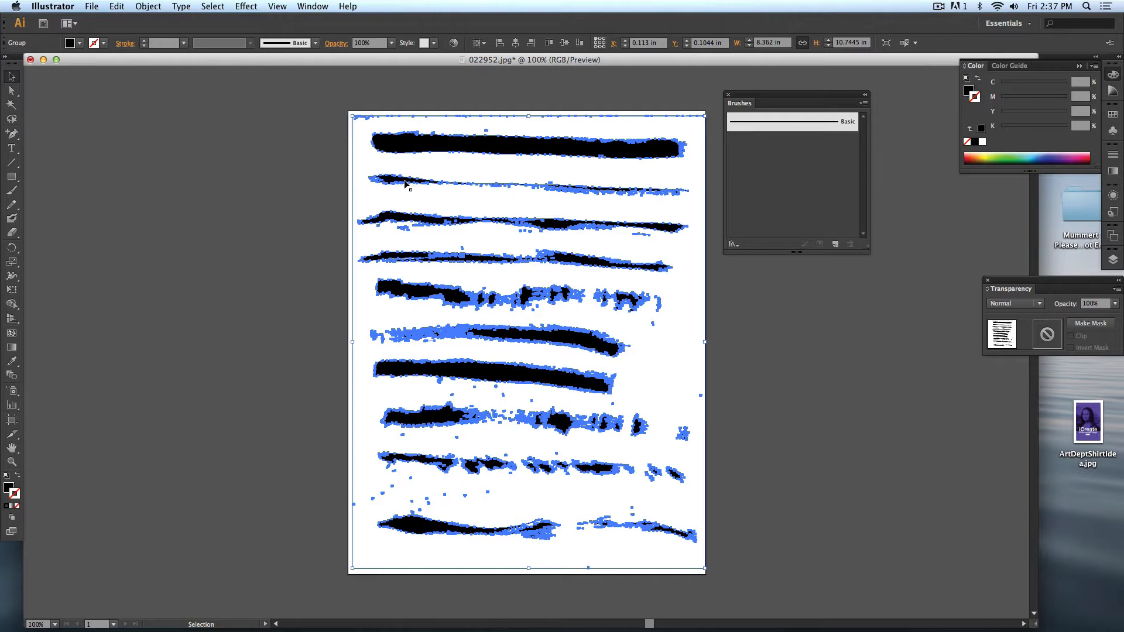
left_click(189, 168)
left_click(445, 150)
left_click(149, 6)
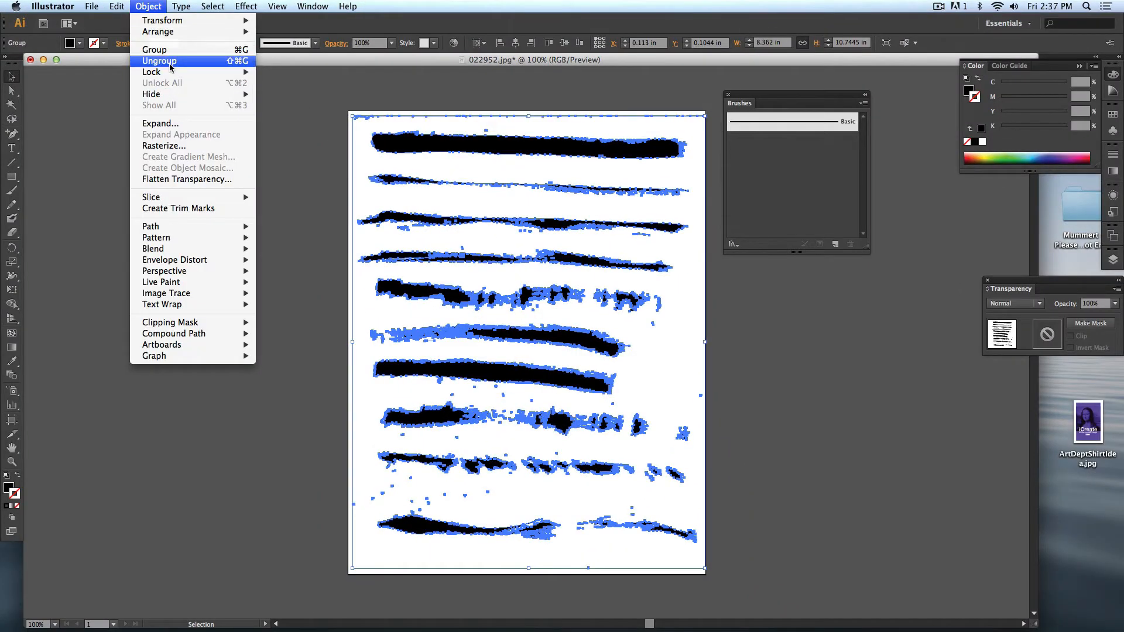
left_click(176, 61)
left_click(308, 161)
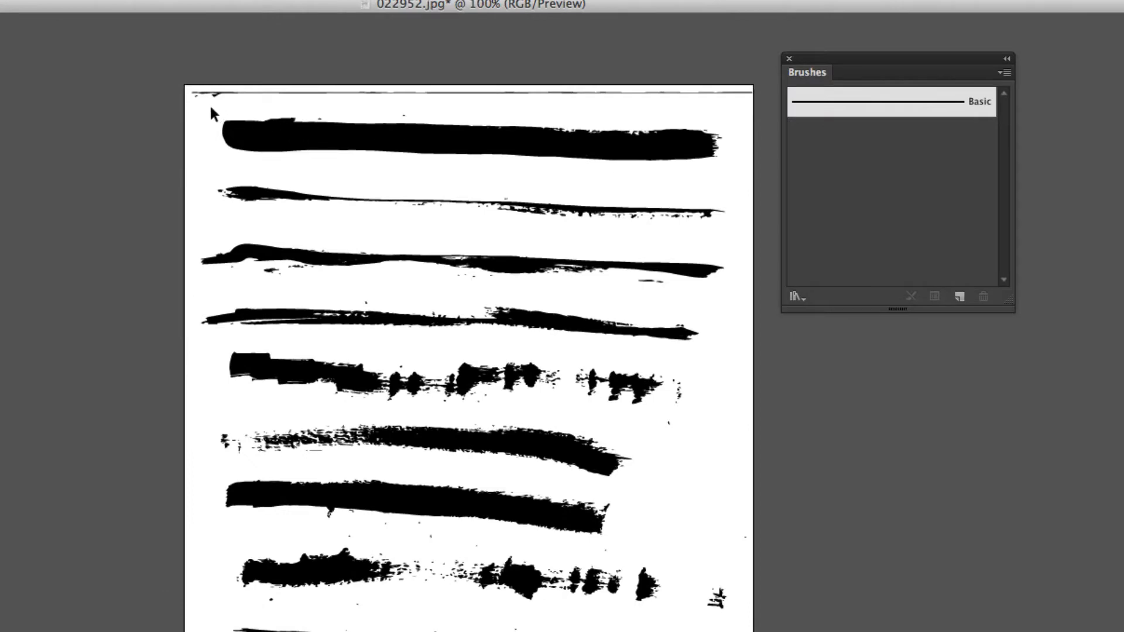
- Select the thick uppermost stroke with its specks and start a new Art Brush from it
mouse_move(212, 108)
left_mouse_down()
mouse_move(329, 153)
mouse_move(741, 176)
left_mouse_up()
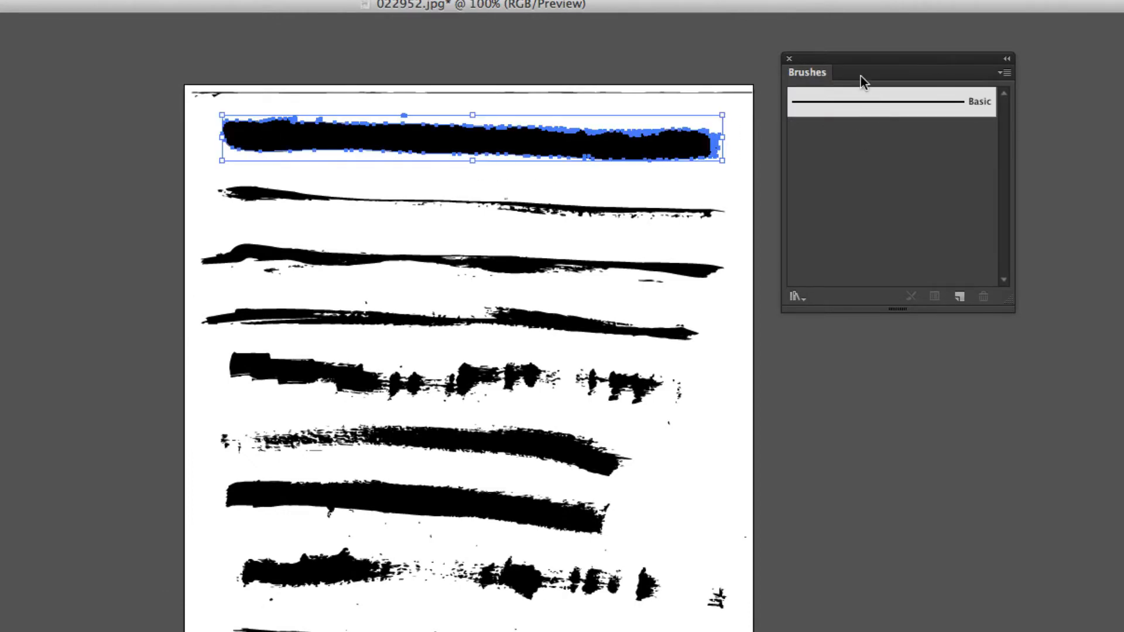
left_click_drag(854, 62, 835, 93)
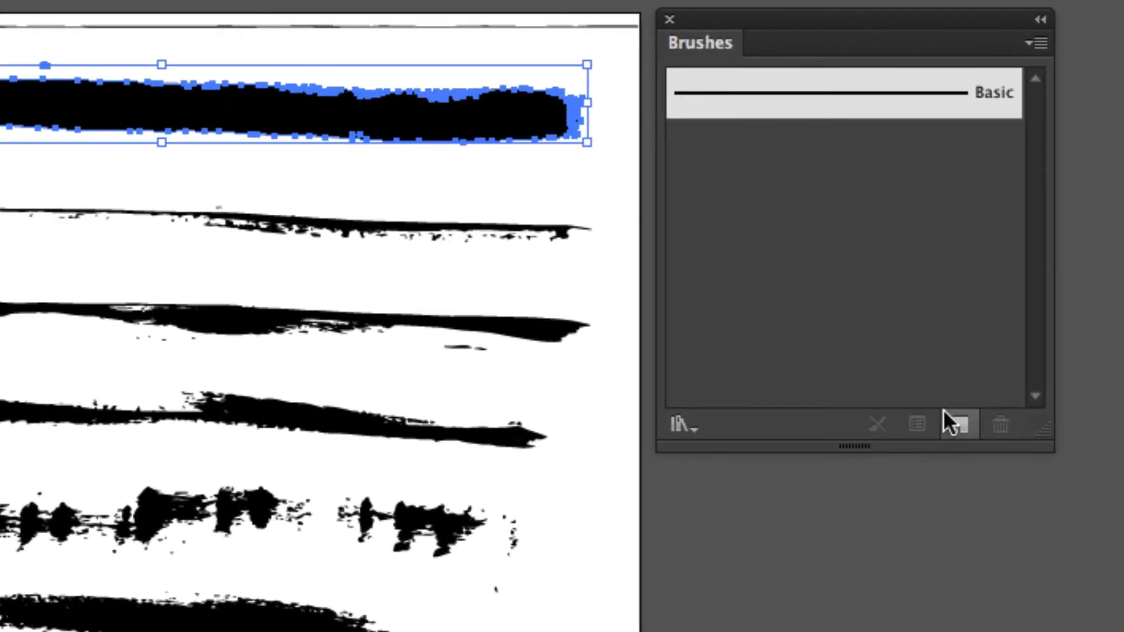
left_click(960, 423)
left_click(960, 424)
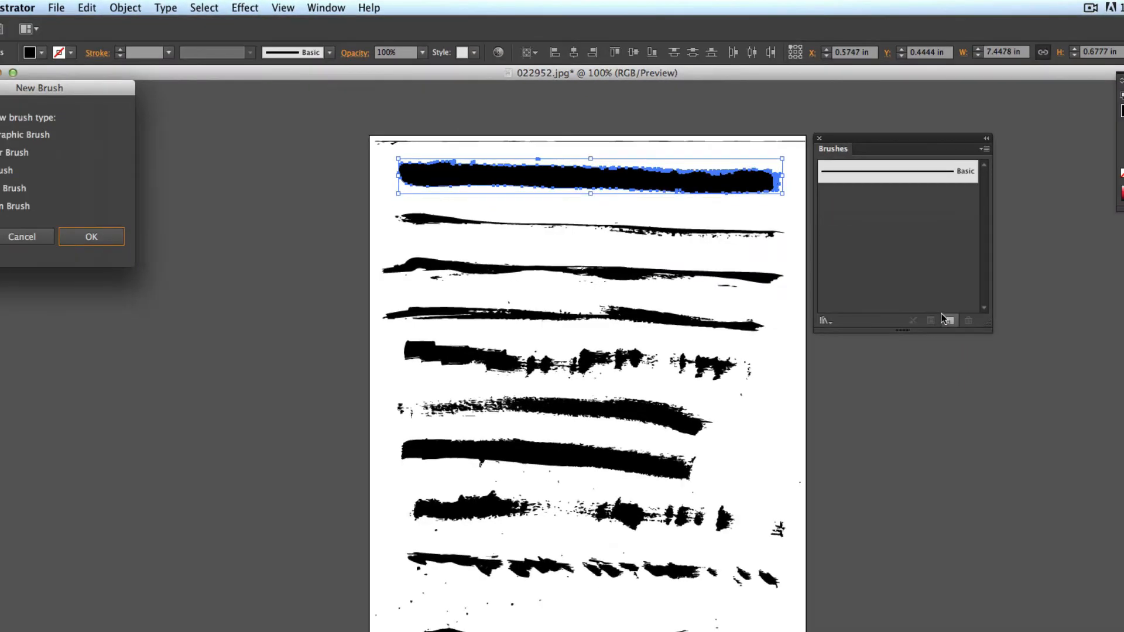
mouse_move(35, 88)
left_mouse_down()
mouse_move(399, 179)
mouse_move(598, 193)
left_mouse_up()
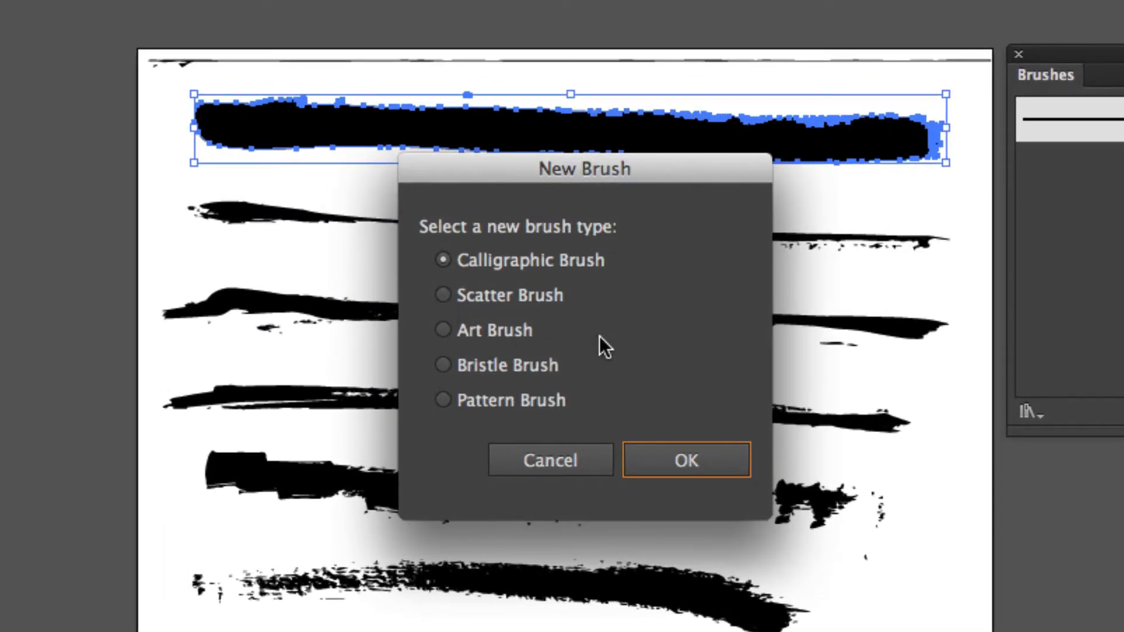
left_click(486, 330)
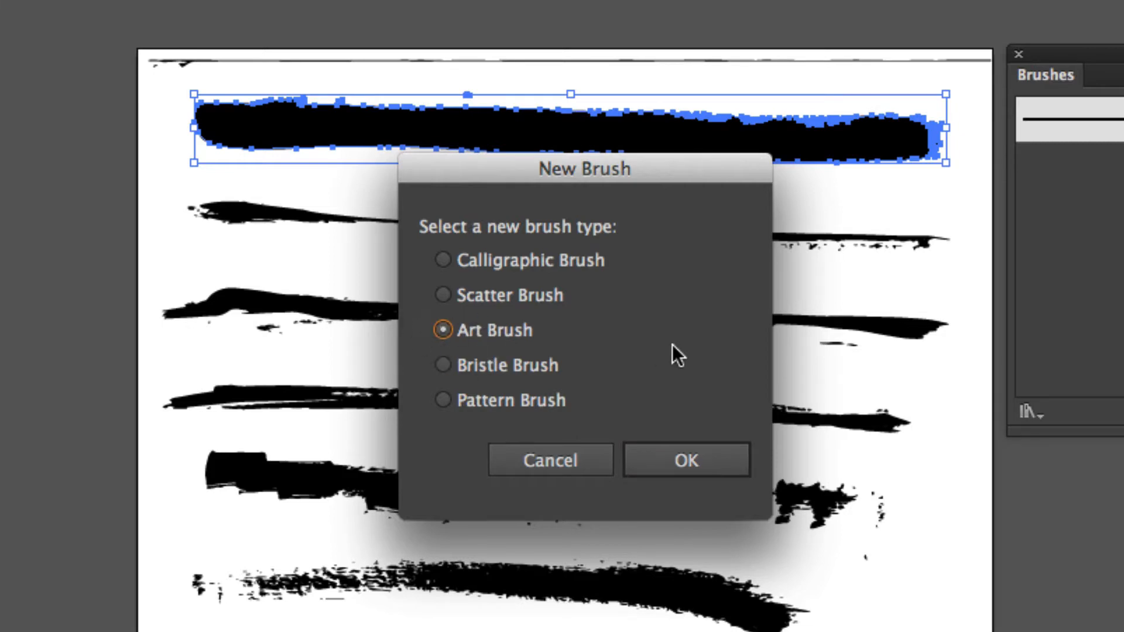
left_click(686, 461)
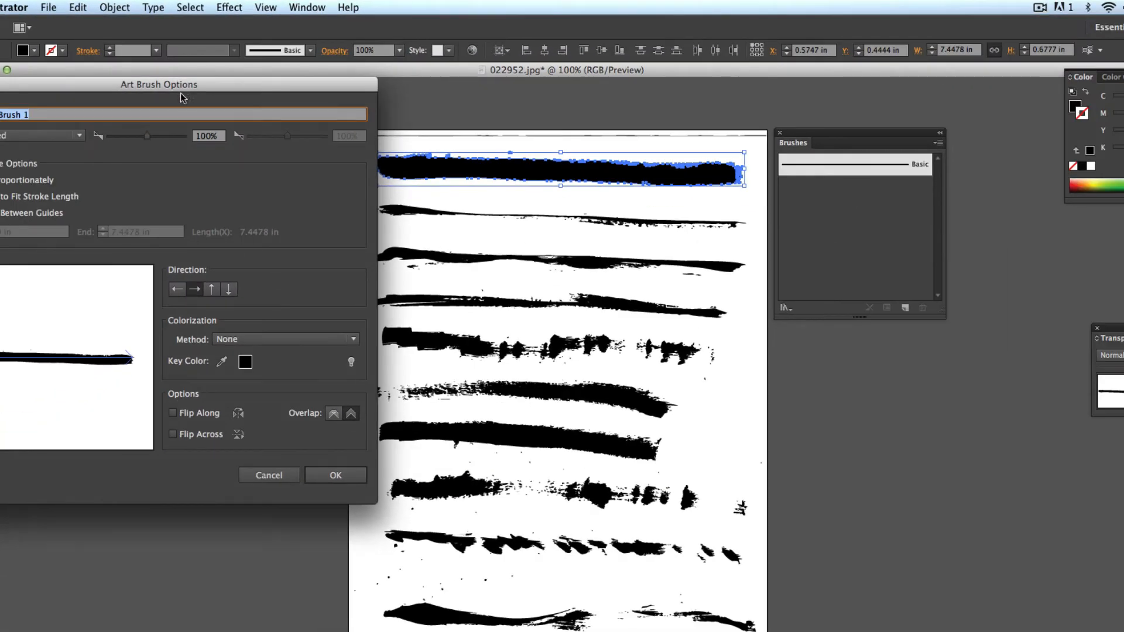
- Set the first art brush's colorization method to Tints, keep its width Fixed, and create the brush
mouse_move(181, 93)
left_mouse_down()
mouse_move(287, 123)
mouse_move(519, 111)
mouse_move(569, 74)
left_mouse_up()
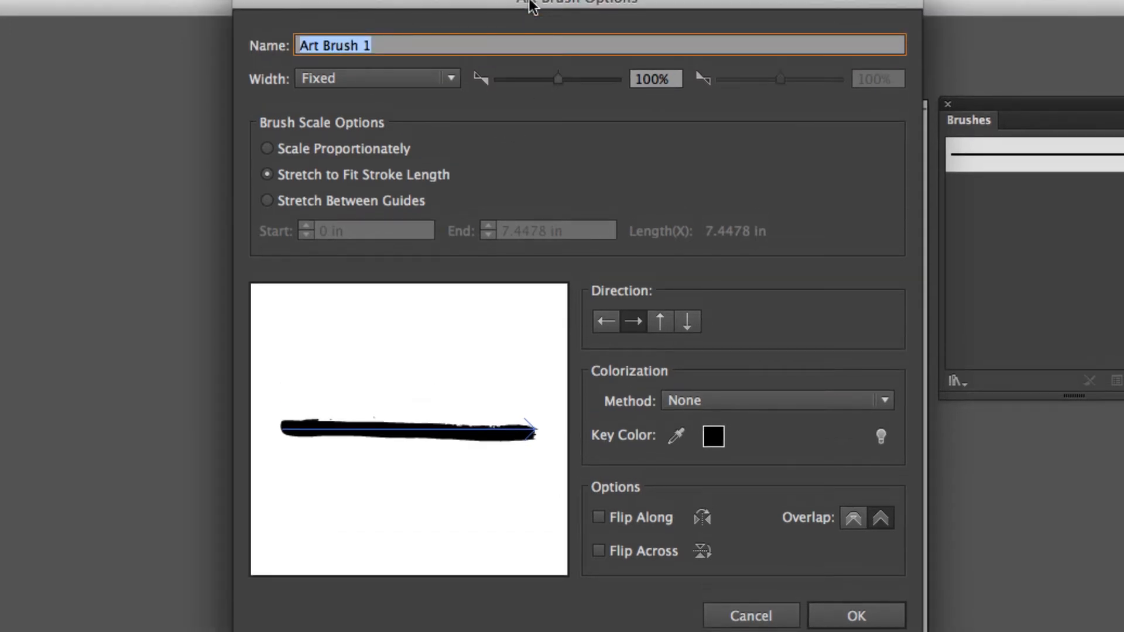
left_click(385, 82)
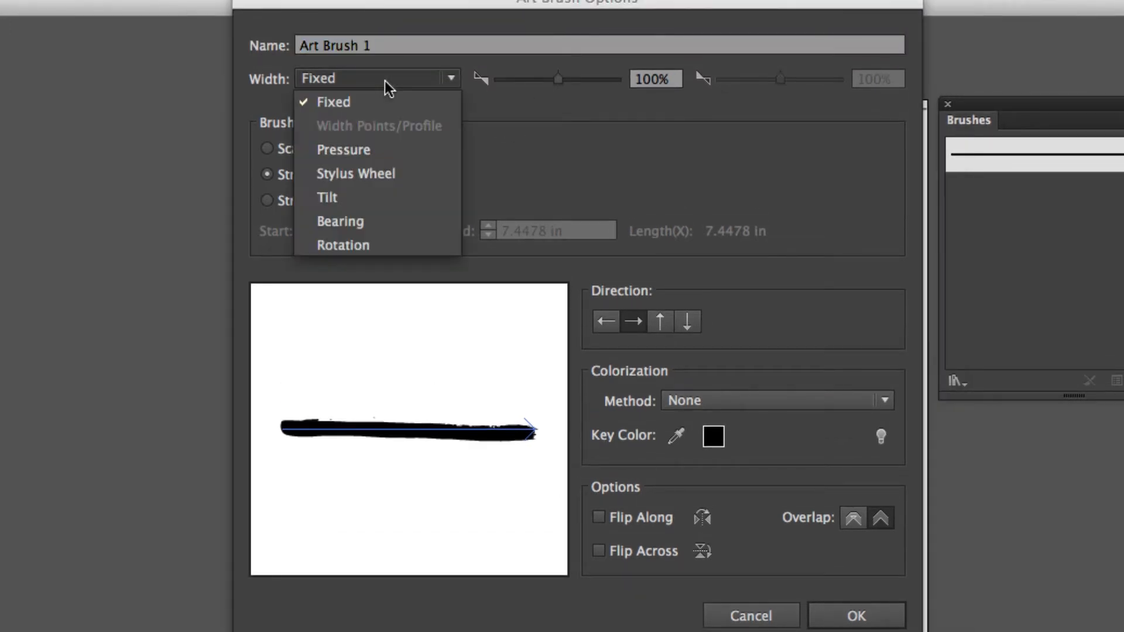
left_click(546, 112)
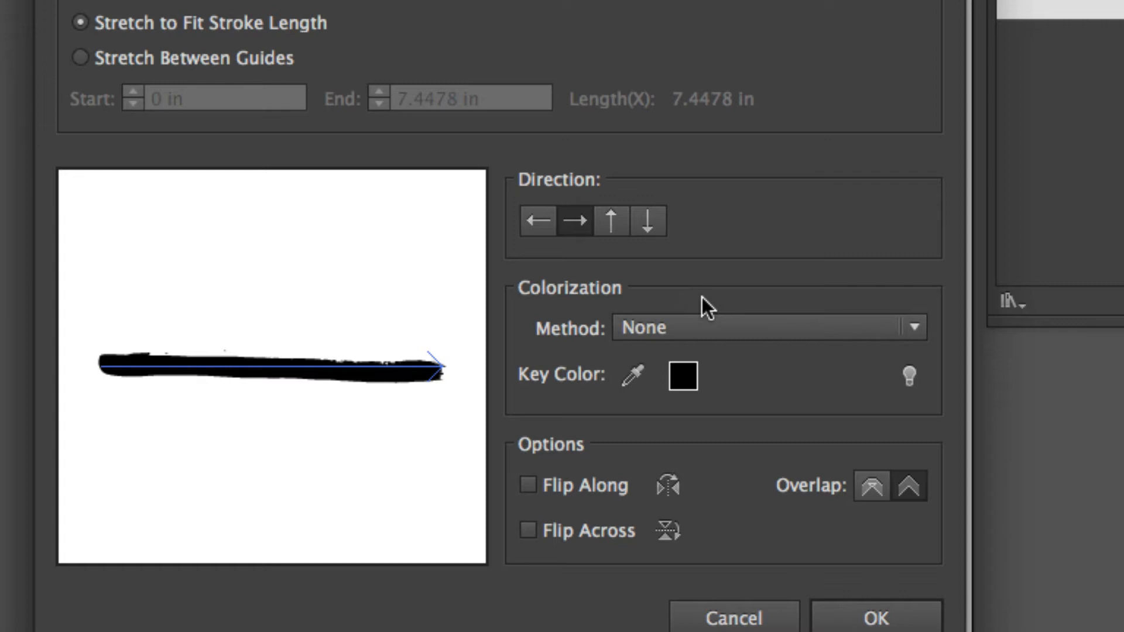
left_click(690, 327)
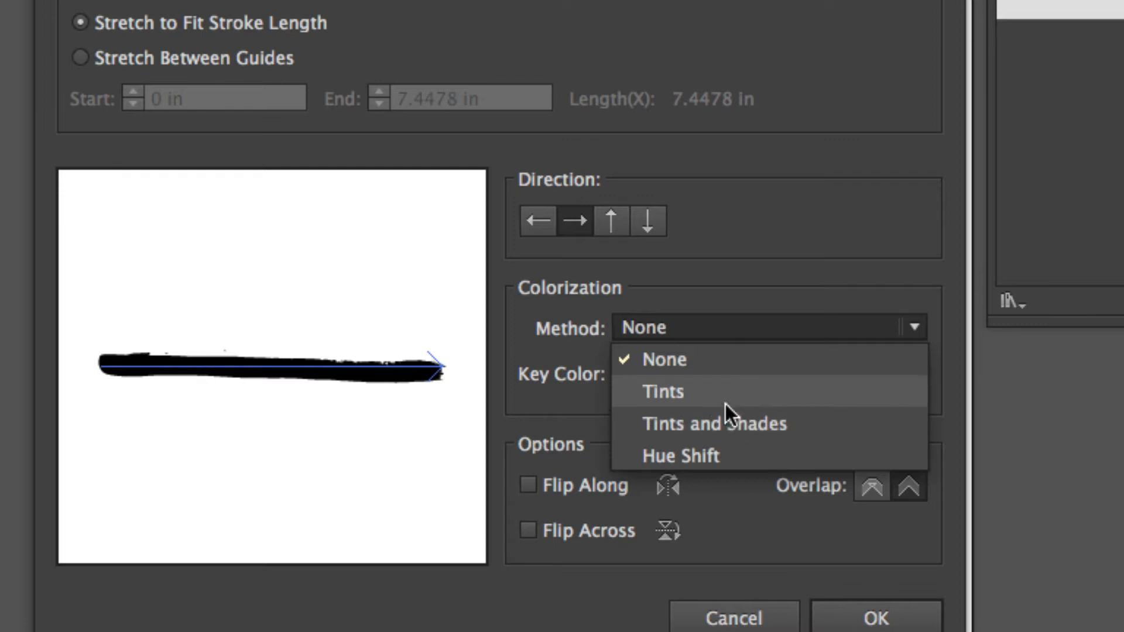
left_click(677, 392)
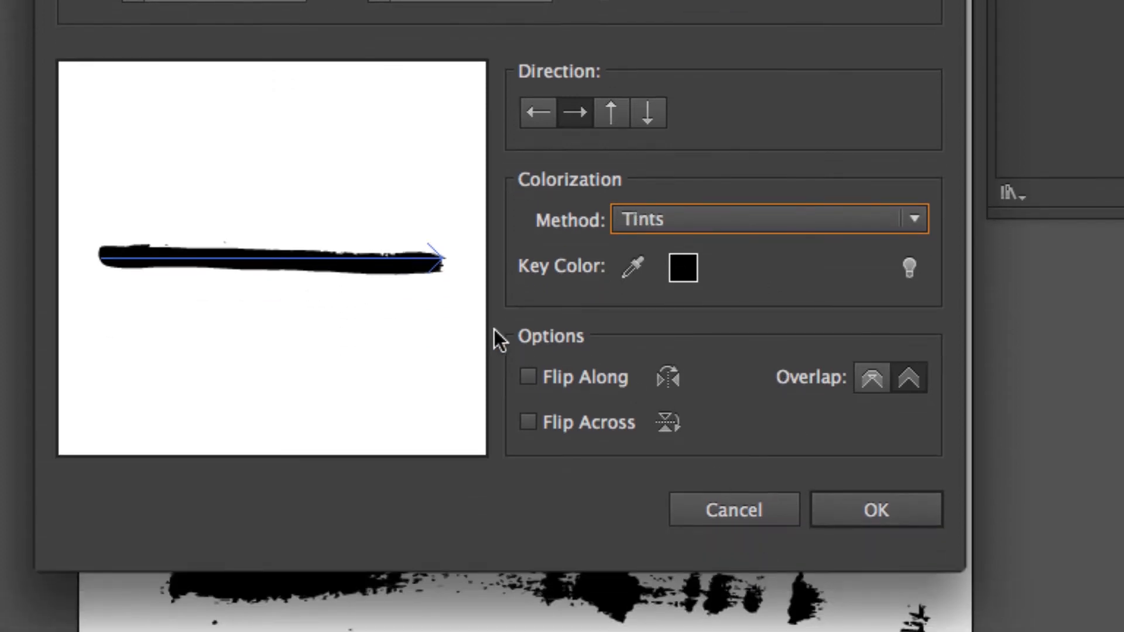
left_click(877, 512)
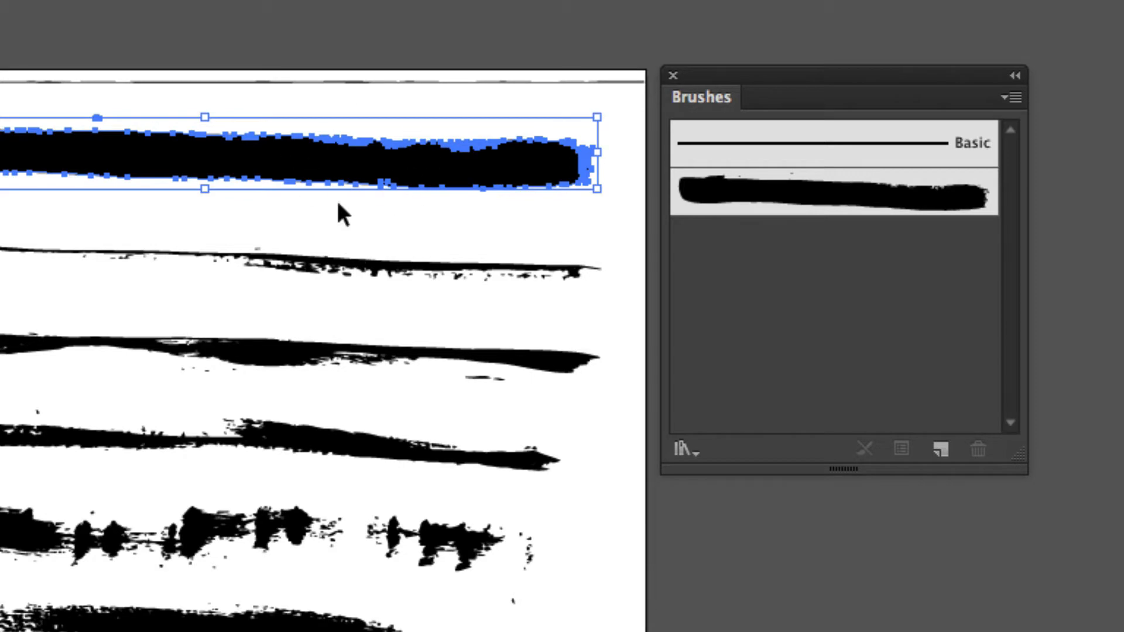
- Create an Art Brush from the thin second stroke and its specks, with the colorization method set to Tints
scroll(338, 196, "down", 5)
scroll(340, 192, "up", 5)
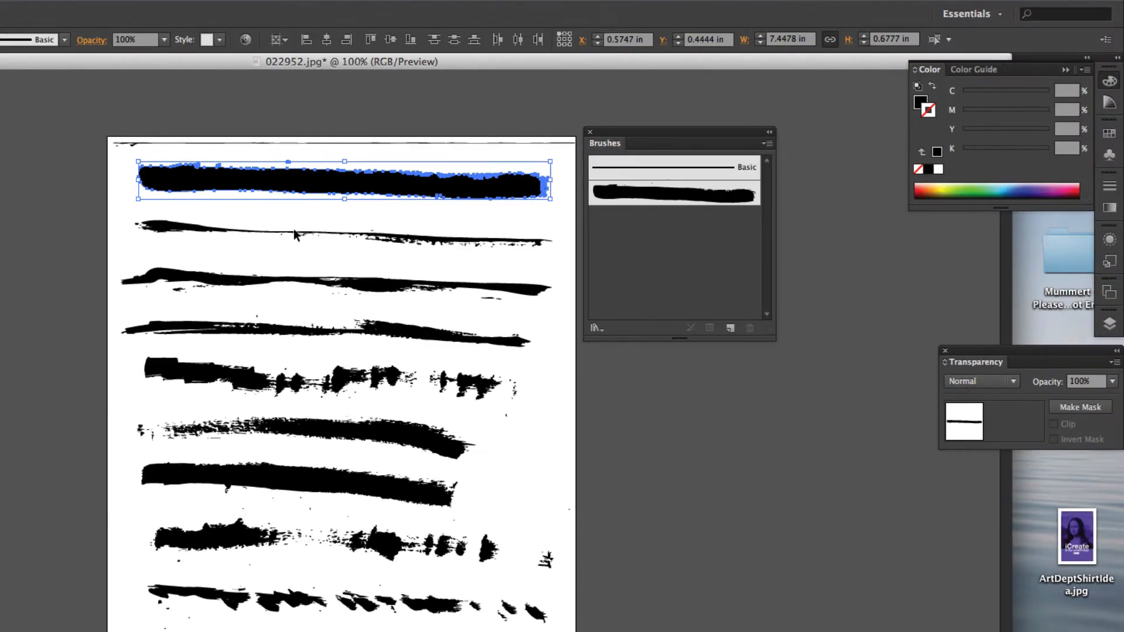
left_click(133, 208)
mouse_move(116, 209)
left_mouse_down()
mouse_move(166, 239)
mouse_move(556, 263)
left_mouse_up()
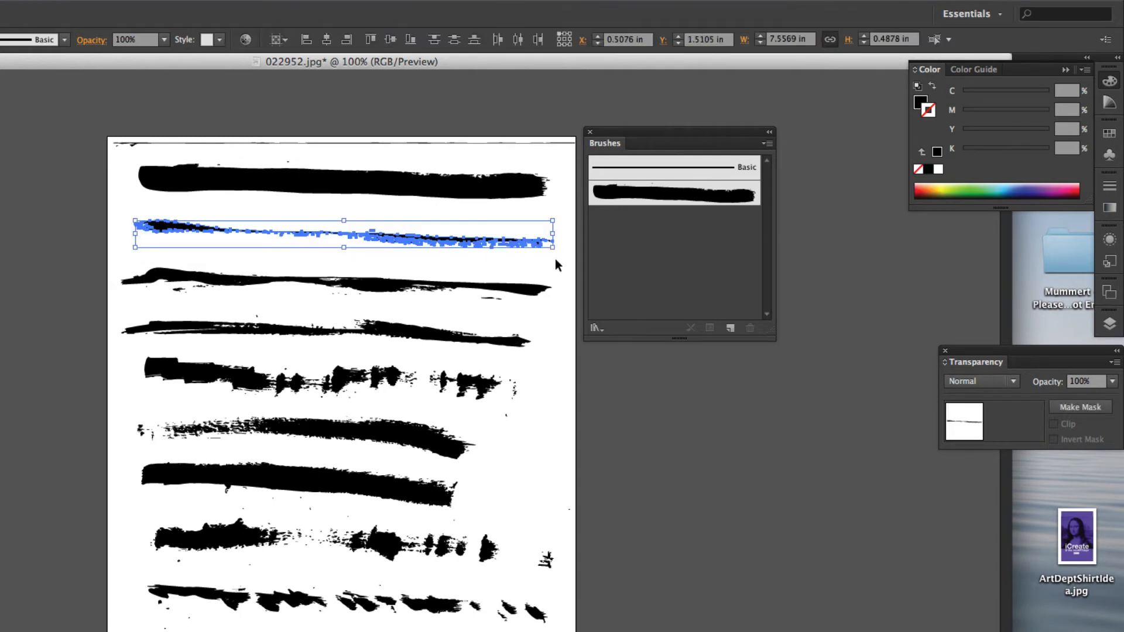
left_click(730, 328)
left_click(276, 285)
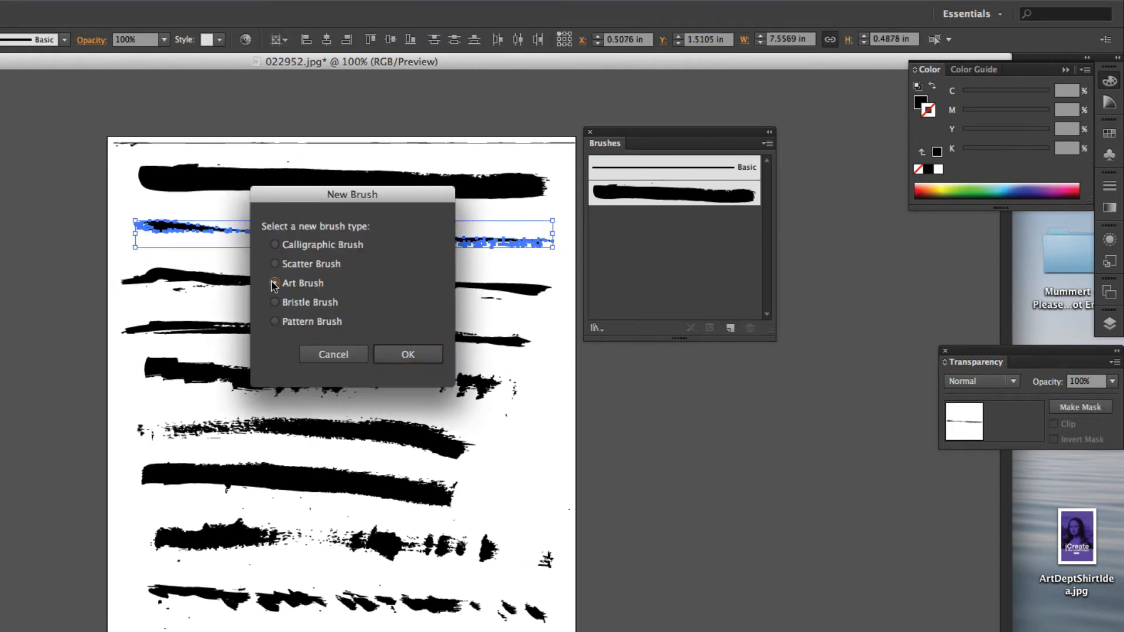
left_click(409, 353)
left_click(417, 344)
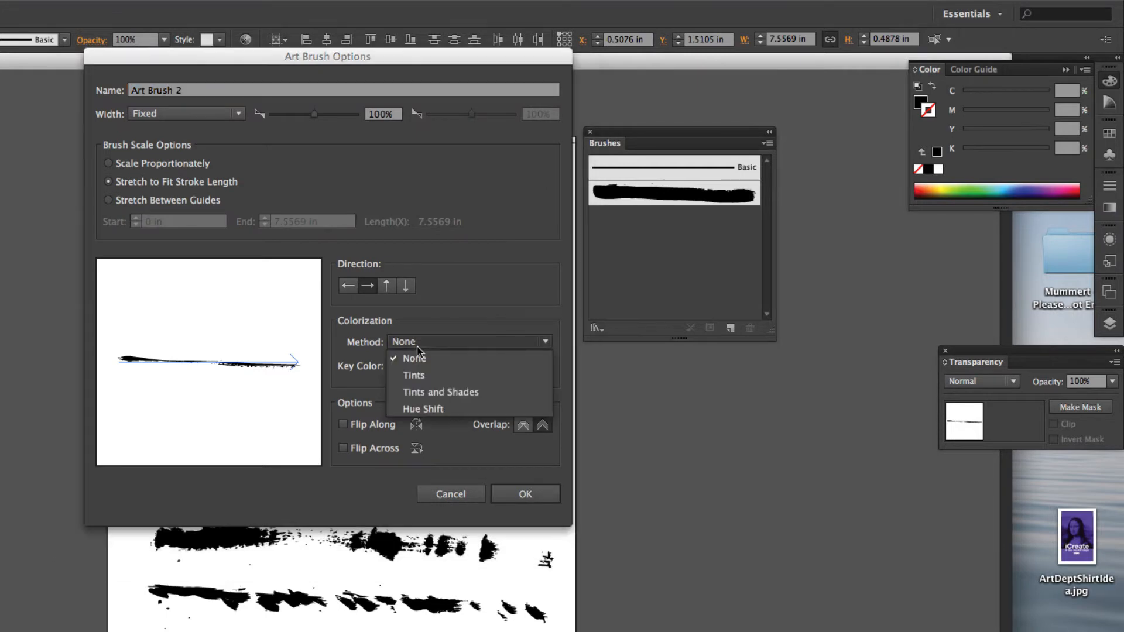
left_click(445, 379)
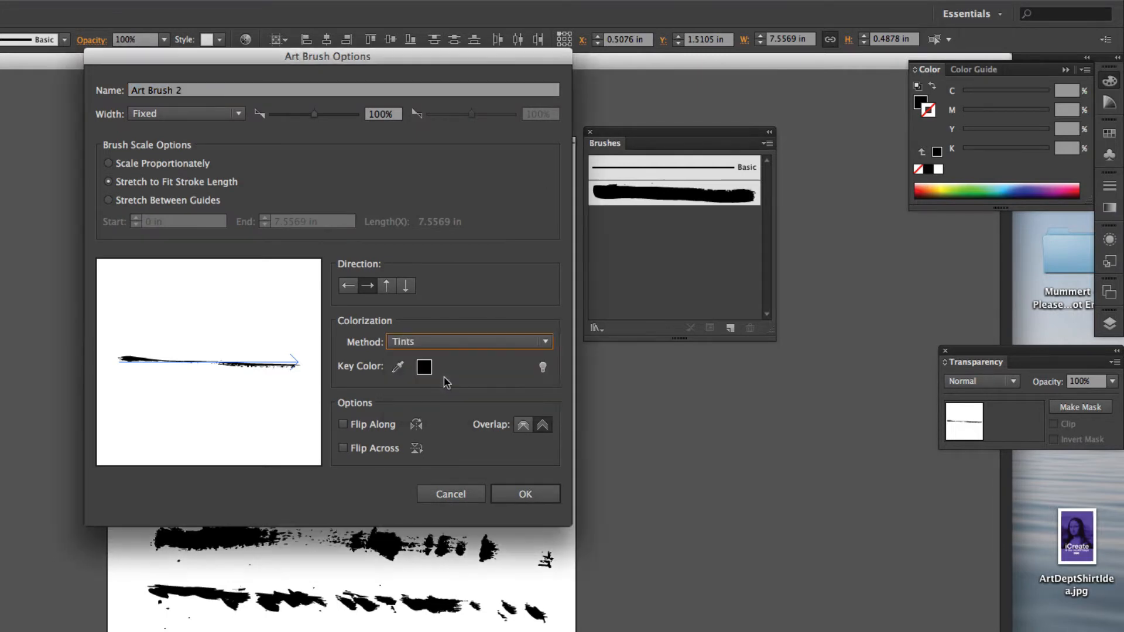
left_click(525, 496)
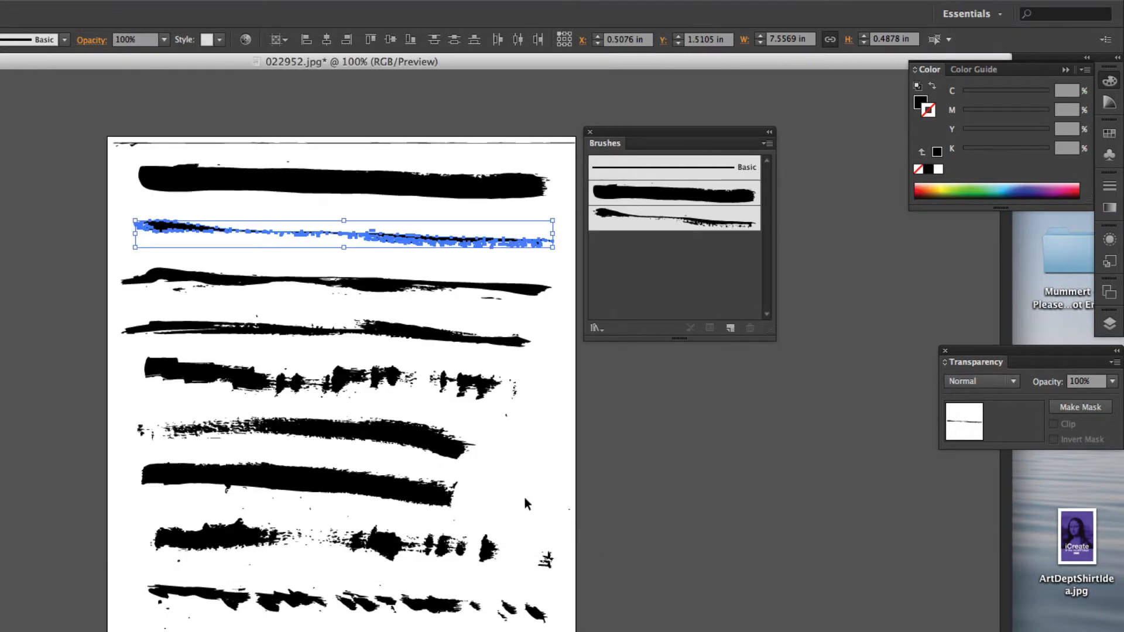
- Create an Art Brush from the third stroke and its specks, with the colorization method set to Tints
left_click(655, 469)
mouse_move(110, 254)
left_mouse_down()
mouse_move(241, 290)
mouse_move(550, 302)
left_mouse_up()
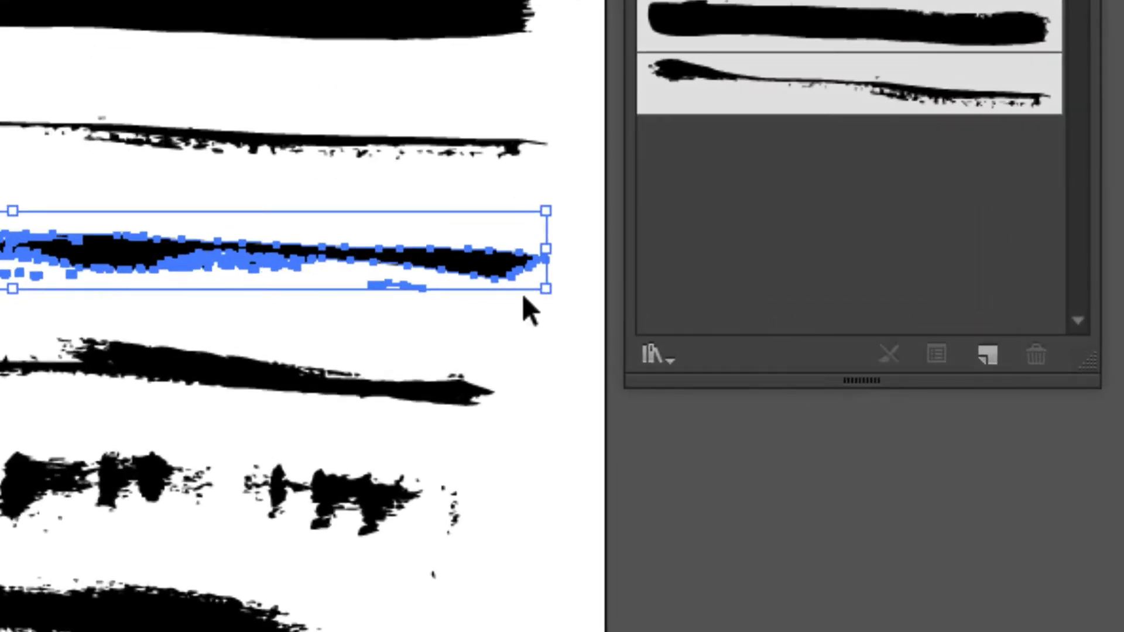
mouse_move(487, 270)
left_mouse_down()
mouse_move(487, 286)
mouse_move(668, 296)
mouse_move(797, 233)
mouse_move(858, 181)
left_mouse_up()
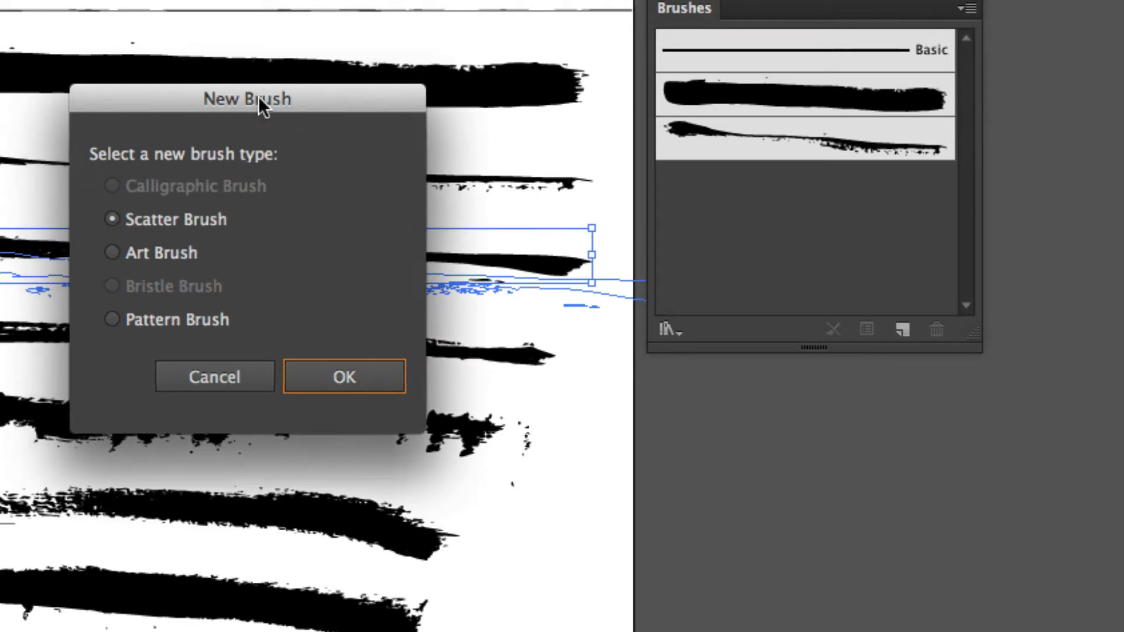
left_click_drag(258, 98, 492, 108)
left_click(430, 267)
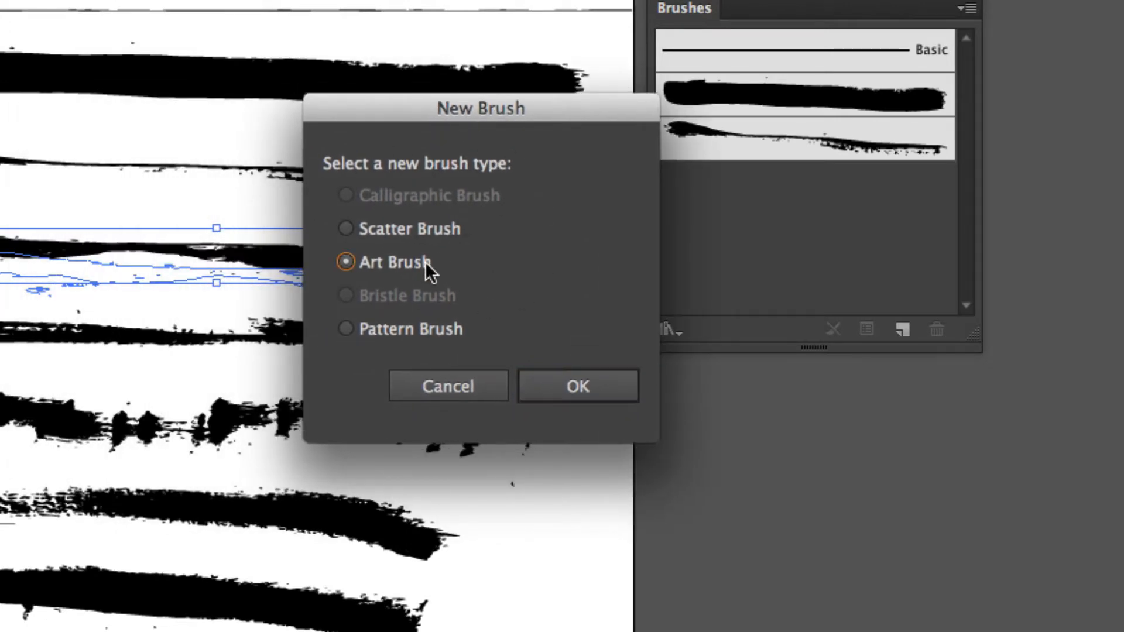
left_click(576, 389)
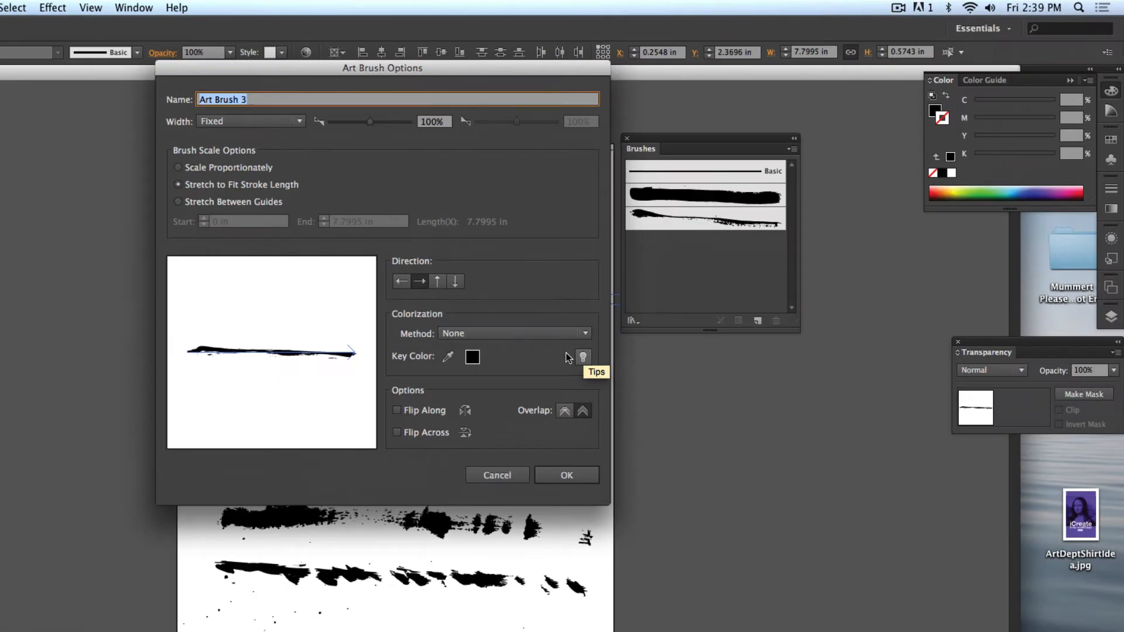
left_click(495, 335)
left_click(499, 368)
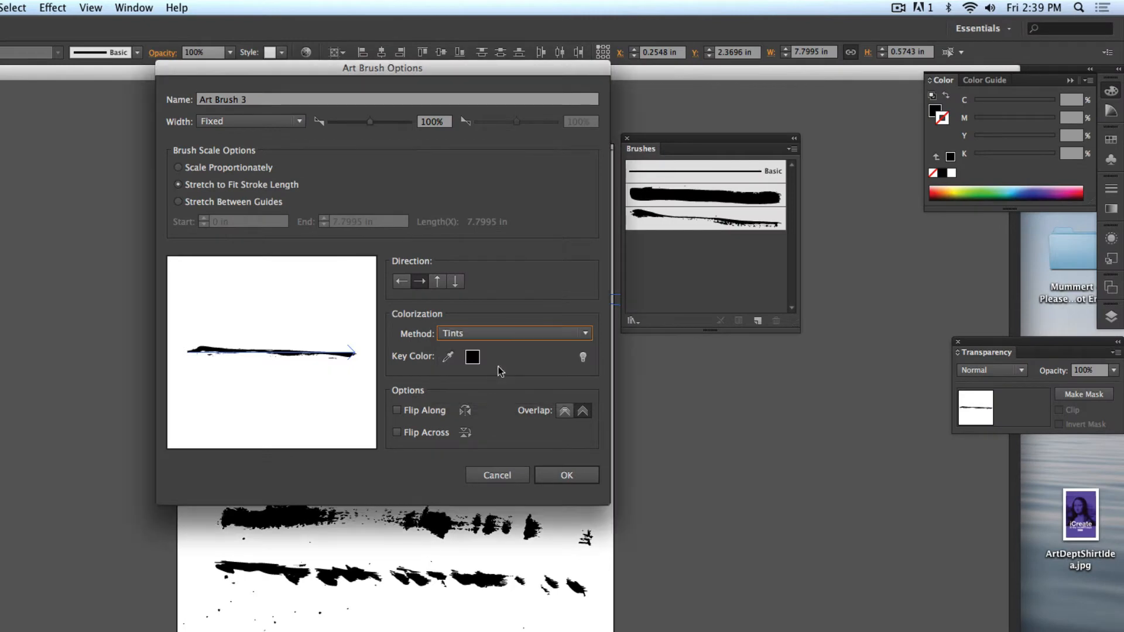
left_click(580, 477)
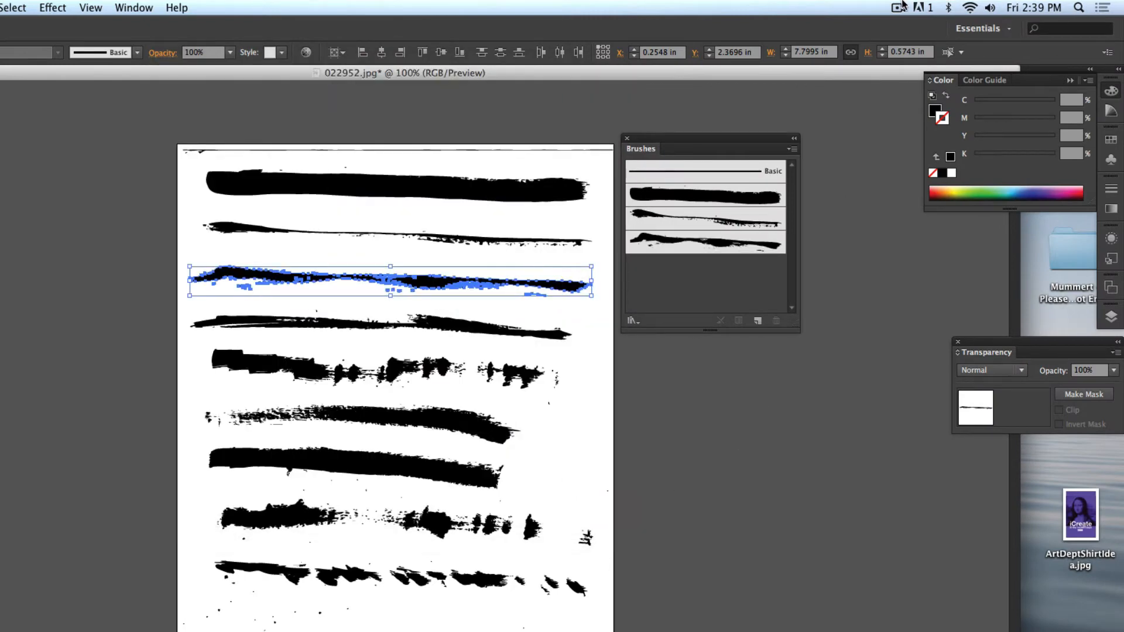
left_click(902, 6)
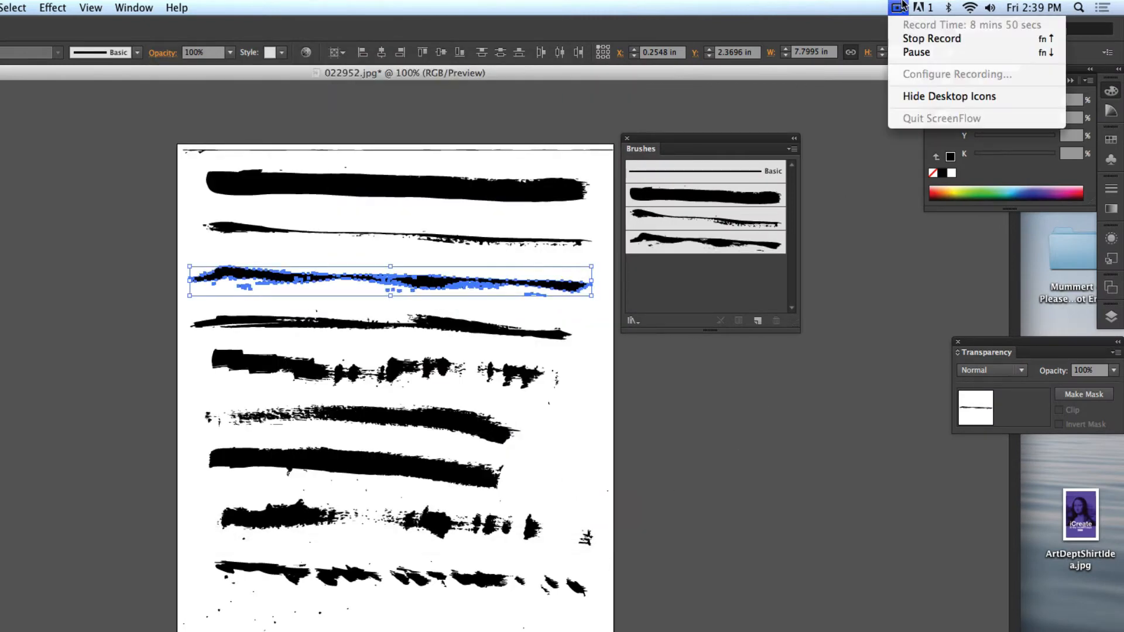
left_click(905, 53)
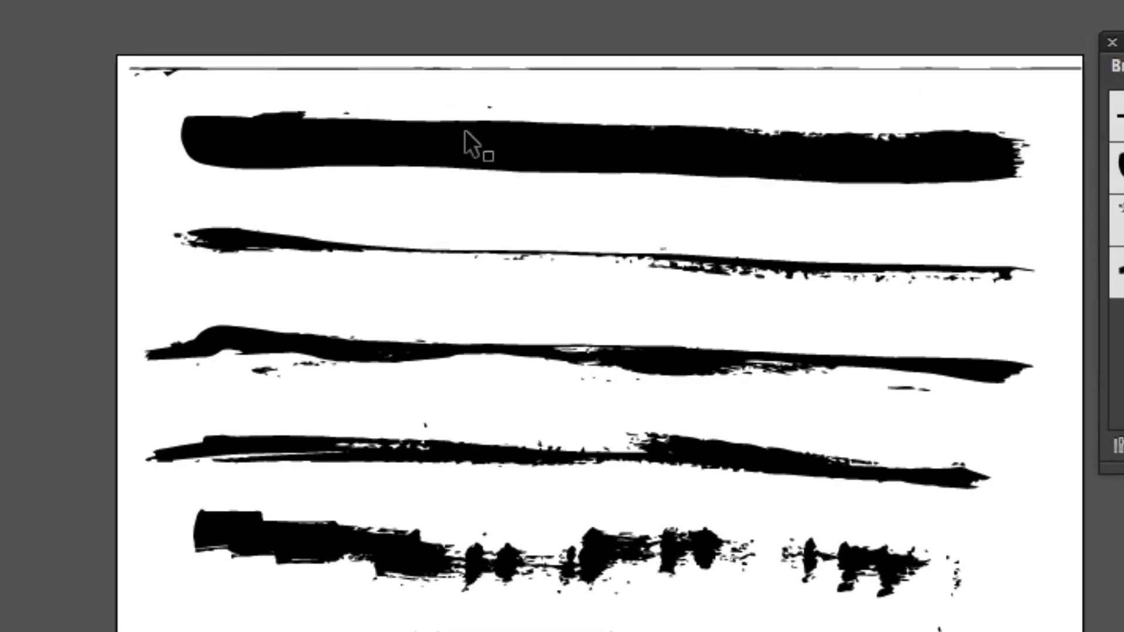
- Set the opacity of the thick uppermost stroke to 30% and clear the selection
left_click(472, 157)
left_click_drag(454, 170, 462, 177)
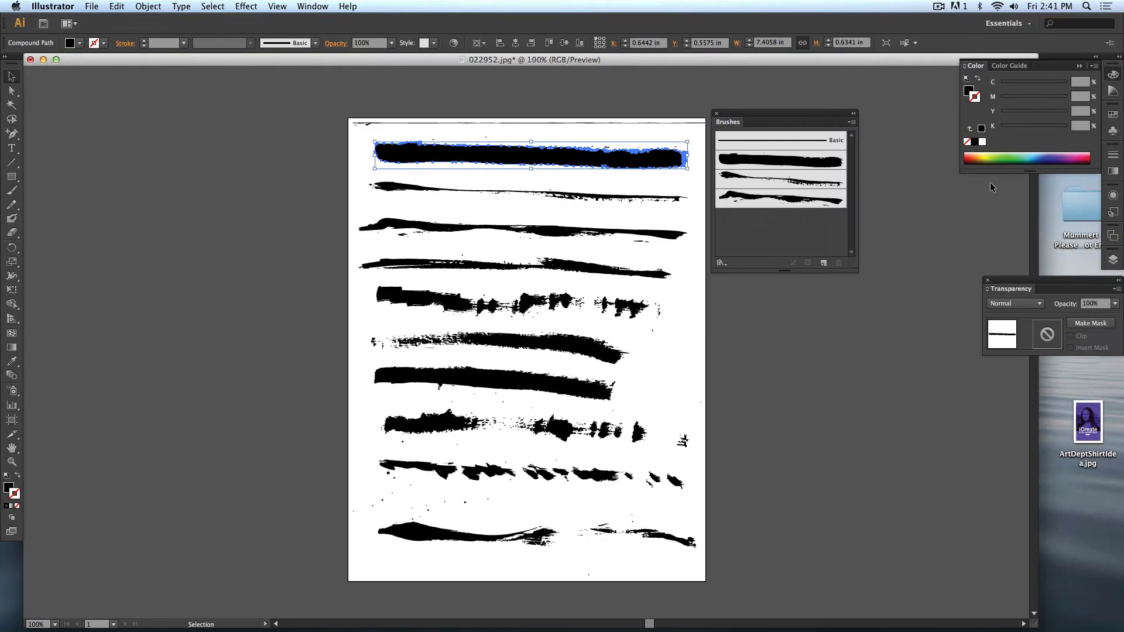
left_click(1114, 195)
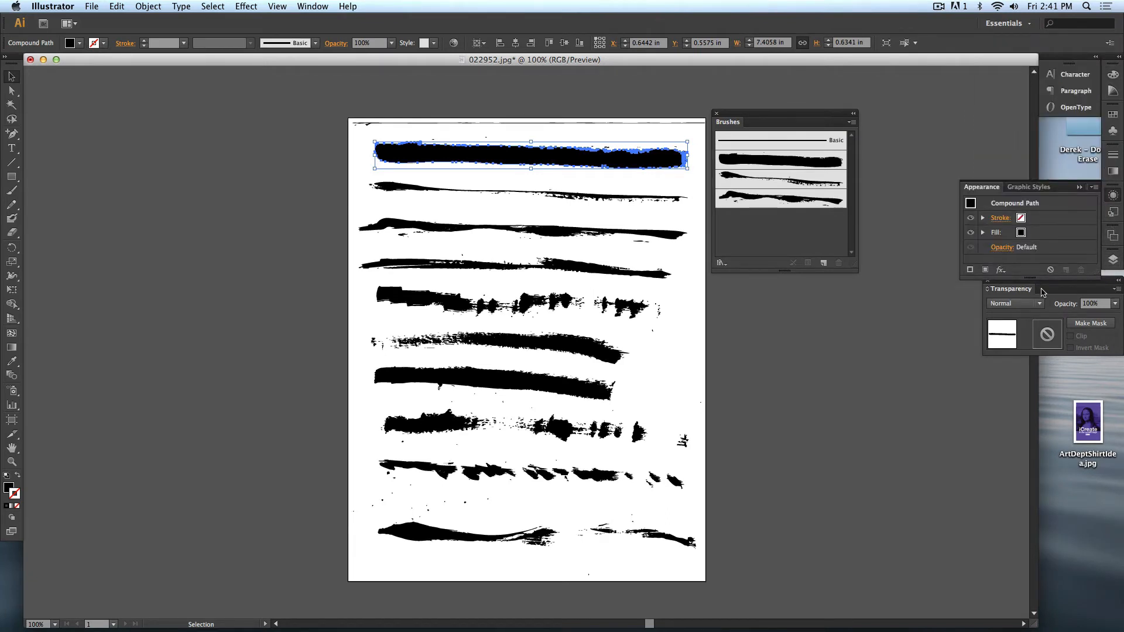
left_click_drag(1043, 292, 752, 303)
left_click(824, 314)
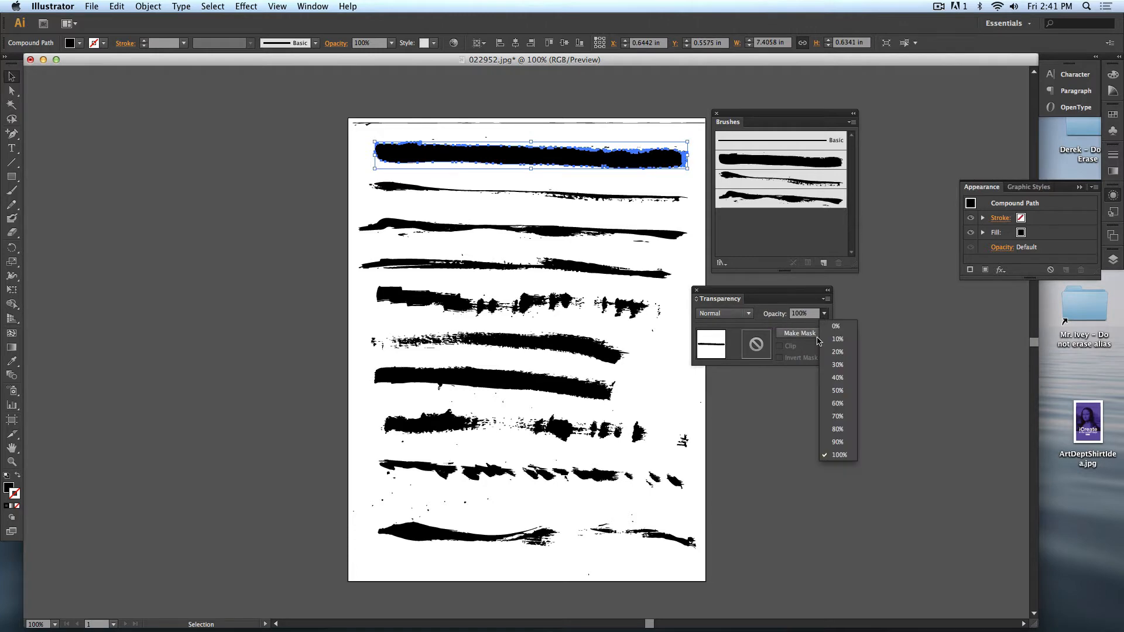
left_click(838, 364)
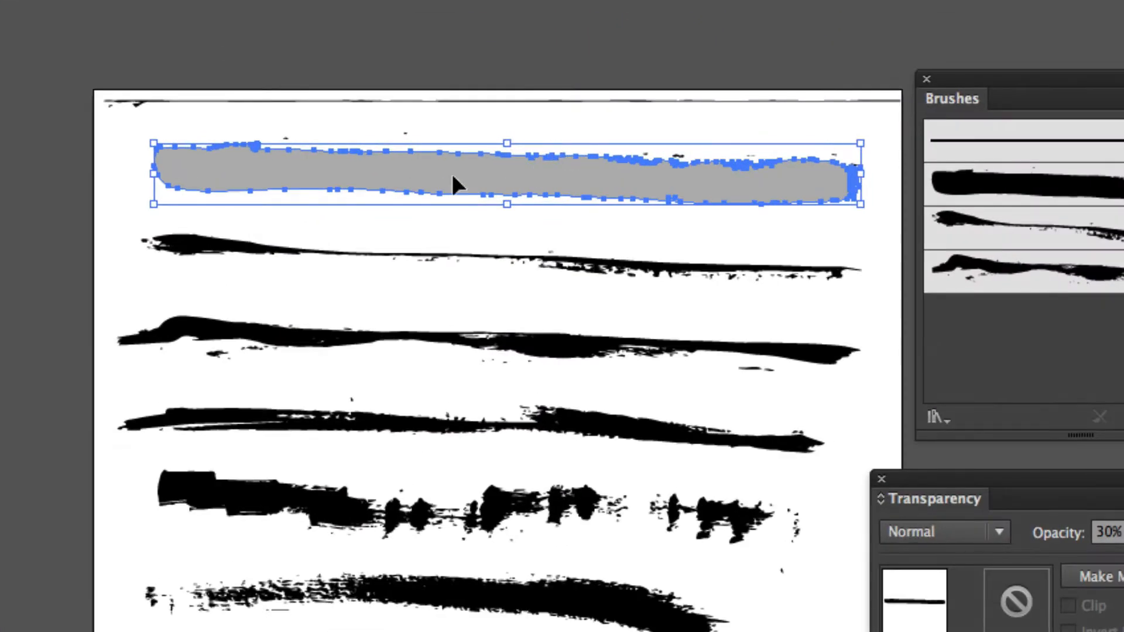
left_click(462, 213)
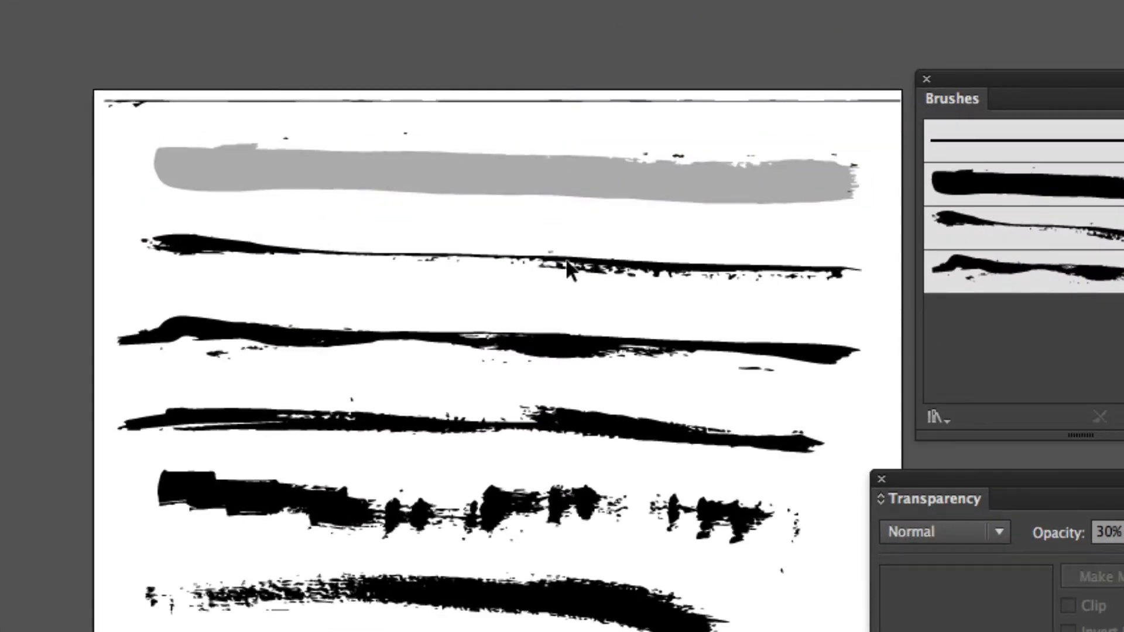
- Move the thin second stroke onto the grey uppermost stroke and set its opacity to 40%
left_click_drag(568, 267, 567, 179)
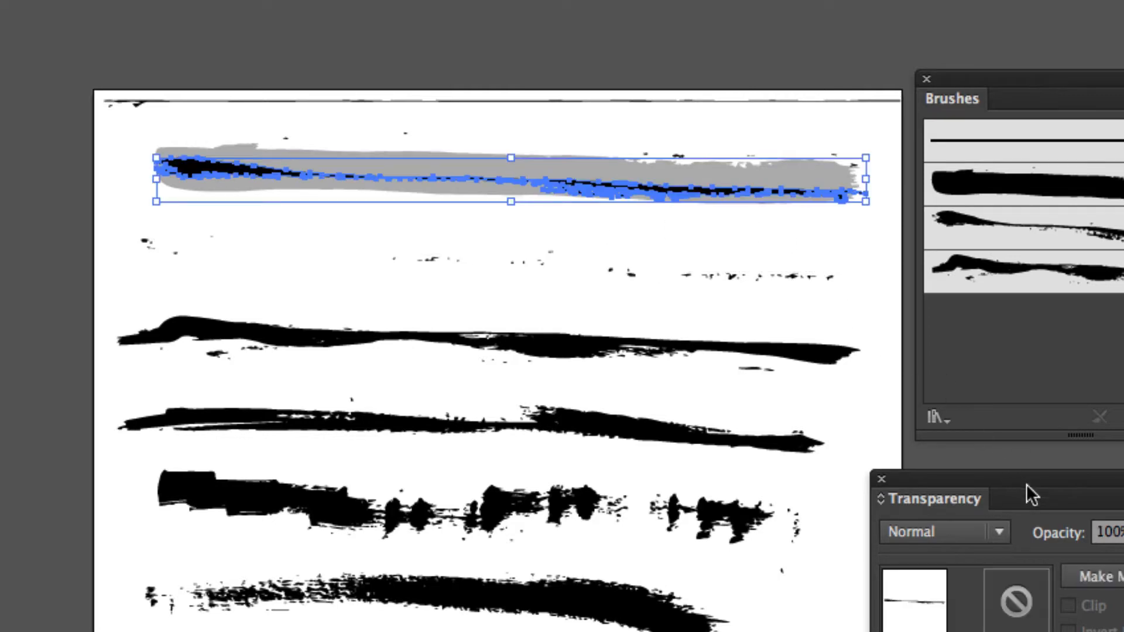
left_click(996, 531)
left_click(943, 534)
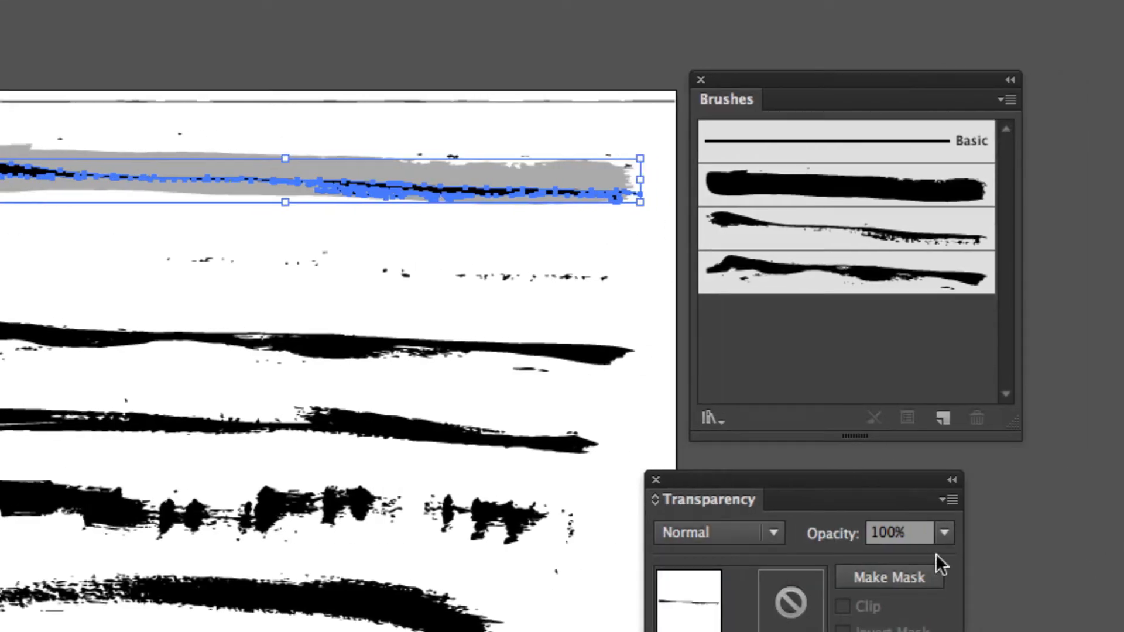
left_click(944, 533)
left_click(977, 561)
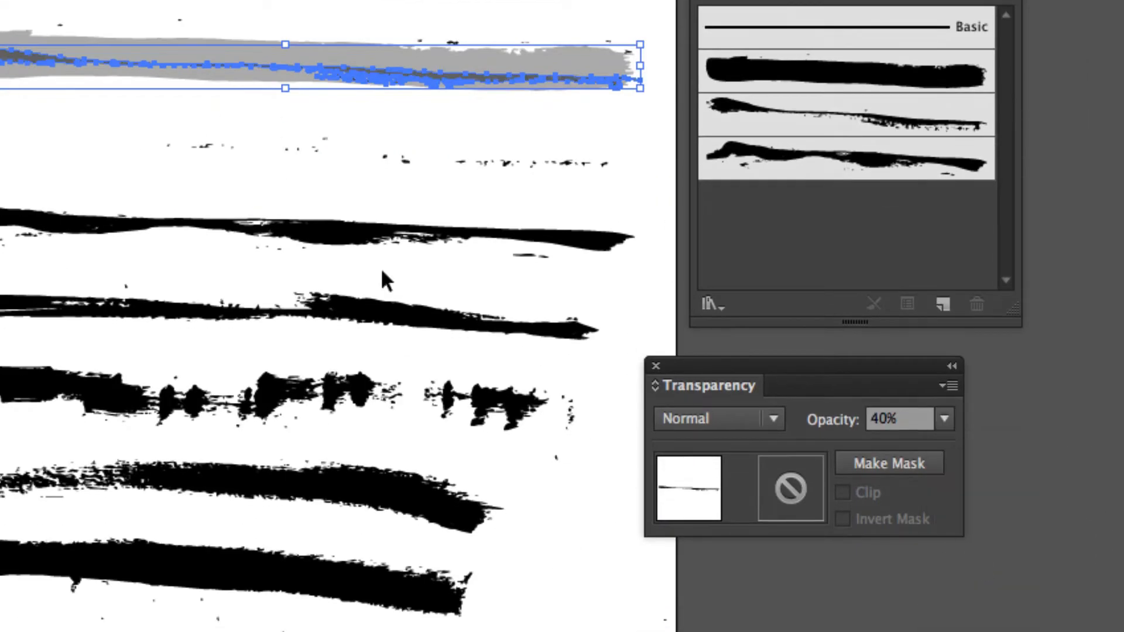
left_click(166, 125)
- Move the third stroke onto the layered uppermost strokes, set its opacity to 40%, and shift it slightly down to line up
left_click_drag(62, 123, 66, 42)
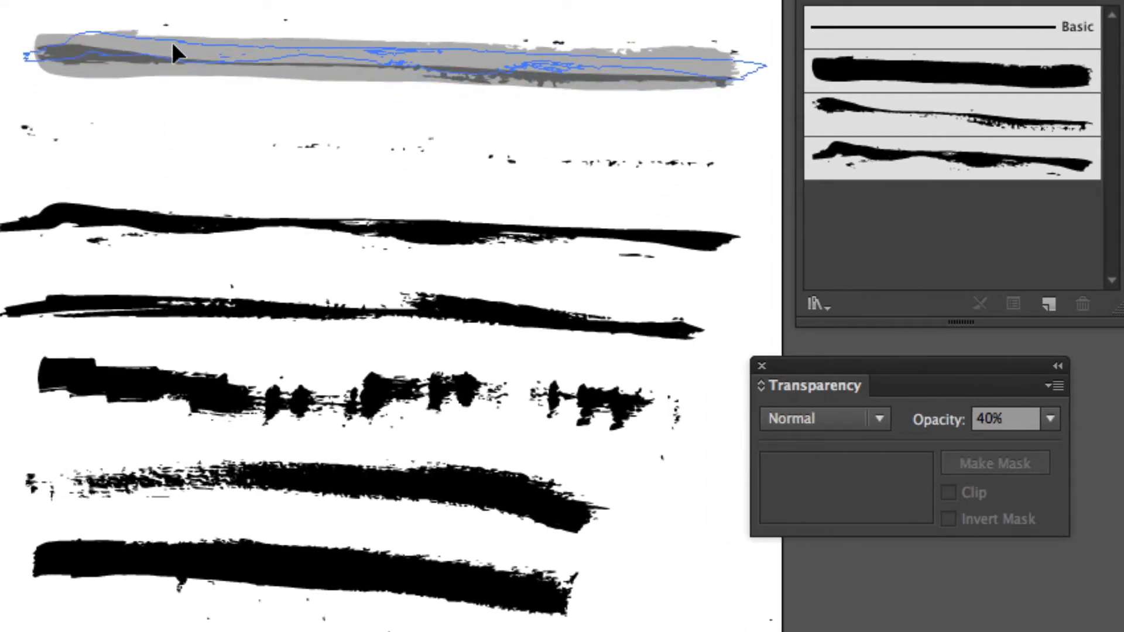
left_click_drag(171, 41, 170, 42)
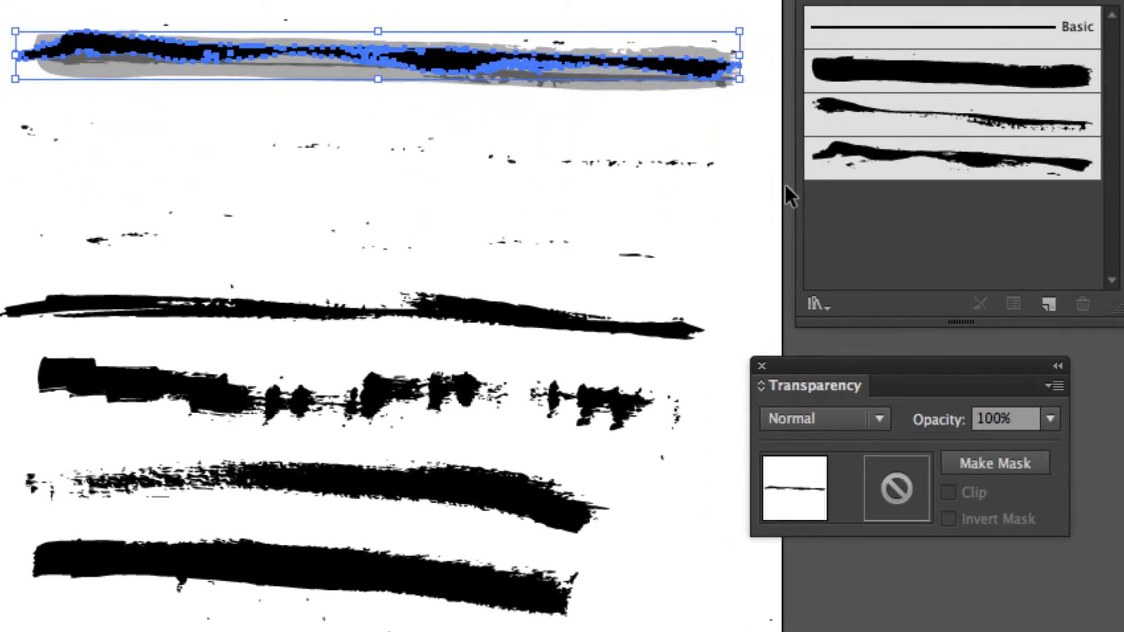
left_click(1050, 419)
left_click(1073, 564)
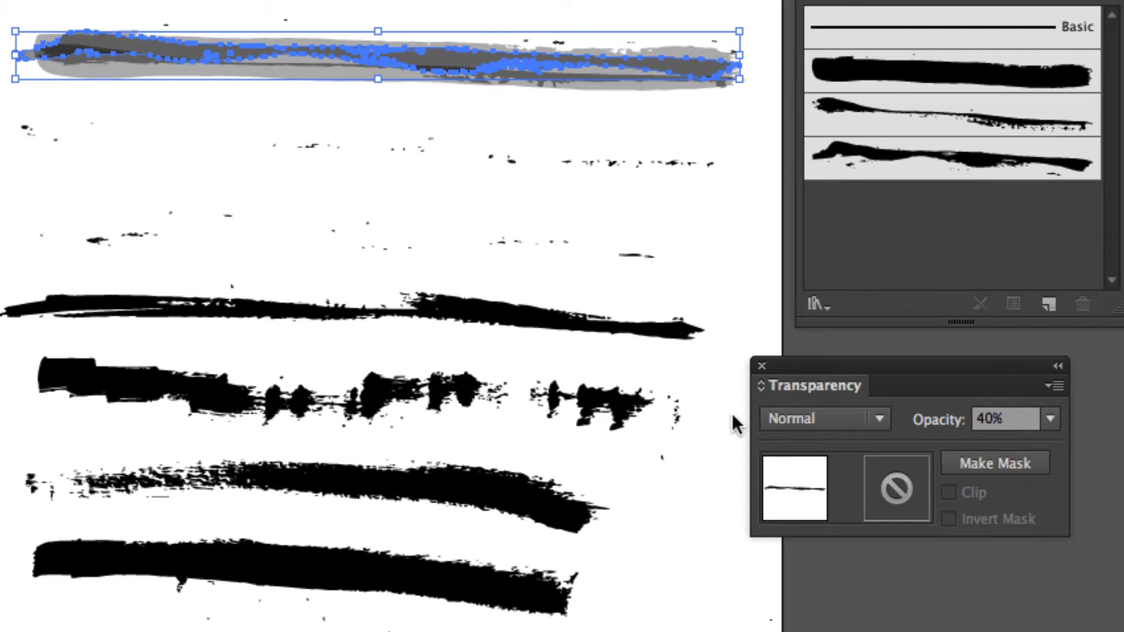
left_click(261, 265)
left_click(444, 57)
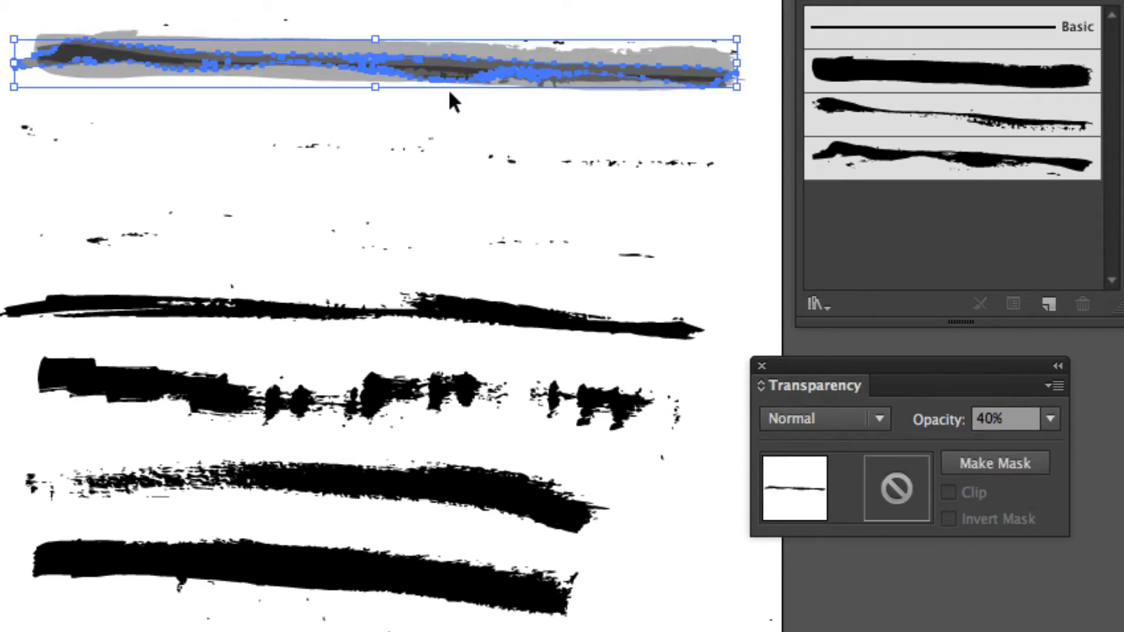
left_click(296, 179)
- Move the broken, ragged fifth stroke with its fragments onto the layered strokes and set its opacity to 50%
mouse_move(191, 382)
left_mouse_down()
mouse_move(211, 72)
mouse_move(192, 64)
left_mouse_up()
key("super+z")
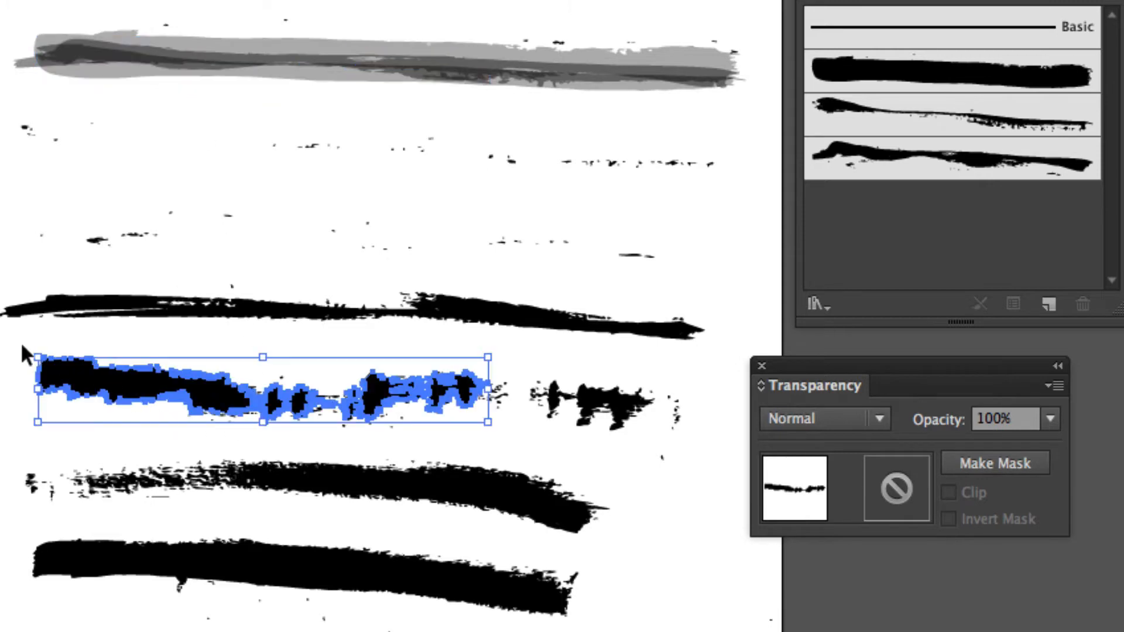
mouse_move(23, 339)
left_mouse_down()
mouse_move(188, 394)
mouse_move(625, 427)
mouse_move(635, 67)
mouse_move(653, 80)
left_mouse_up()
left_click(1052, 418)
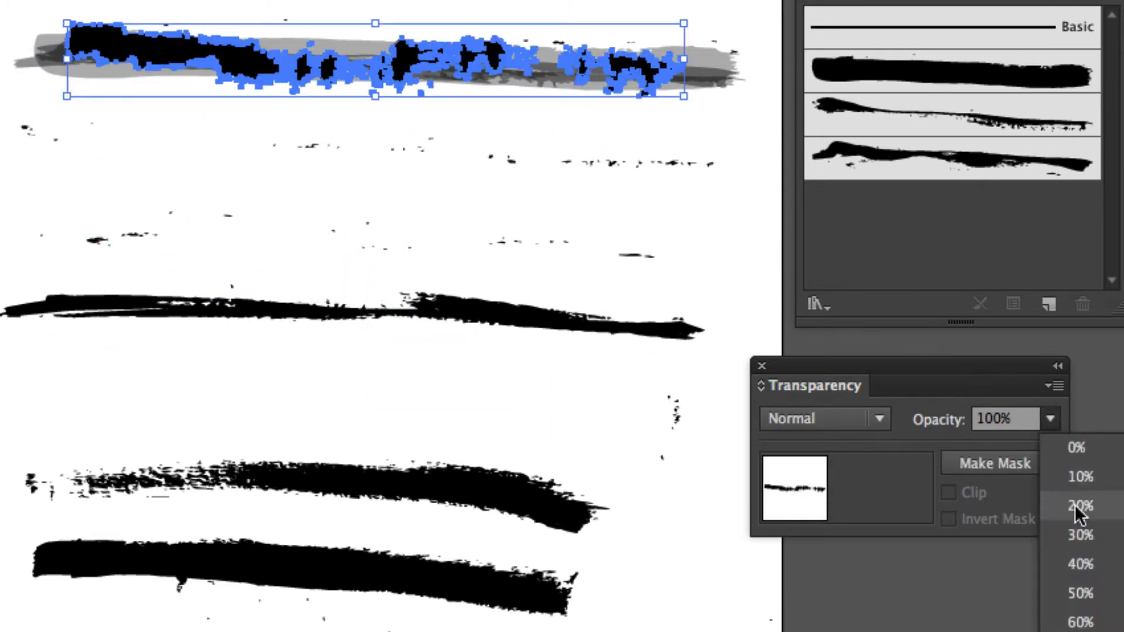
left_click(1080, 594)
left_click(225, 209)
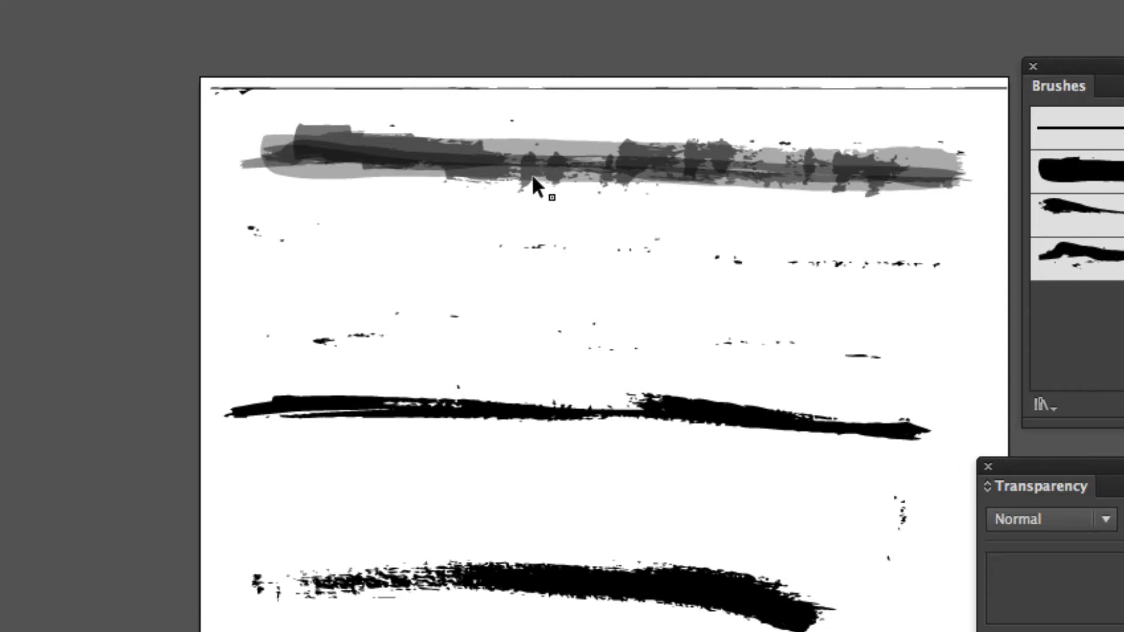
- Create an Art Brush from all the layered translucent strokes, with the colorization method set to Tints
mouse_move(239, 117)
left_mouse_down()
mouse_move(427, 171)
mouse_move(494, 175)
left_mouse_up()
left_click(422, 200)
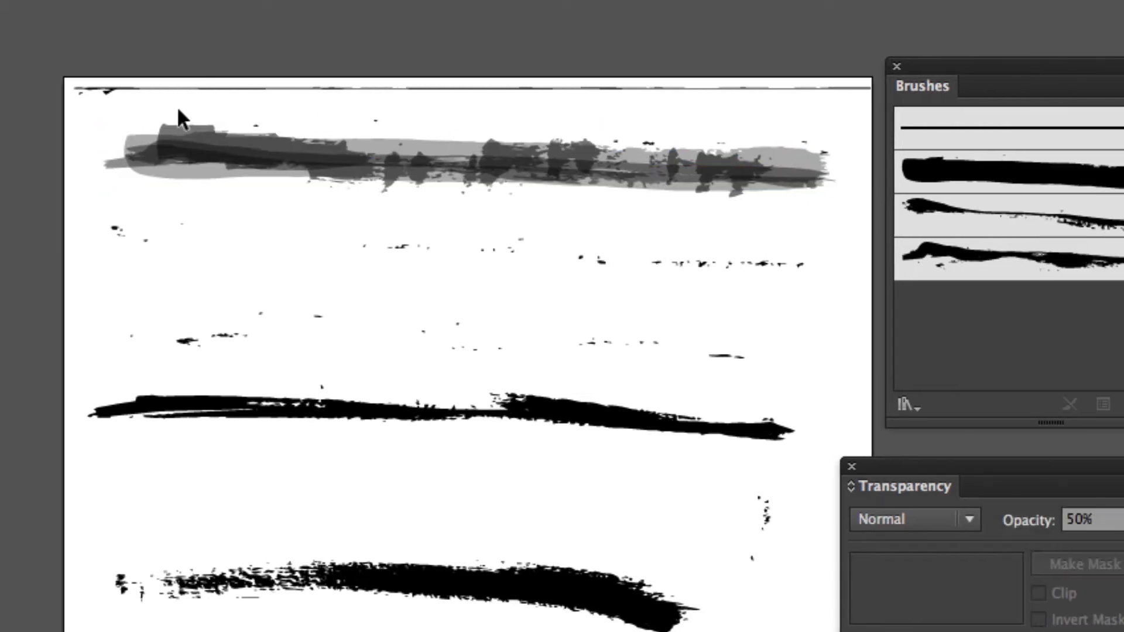
mouse_move(110, 111)
left_mouse_down()
mouse_move(261, 186)
mouse_move(772, 246)
mouse_move(832, 214)
left_mouse_up()
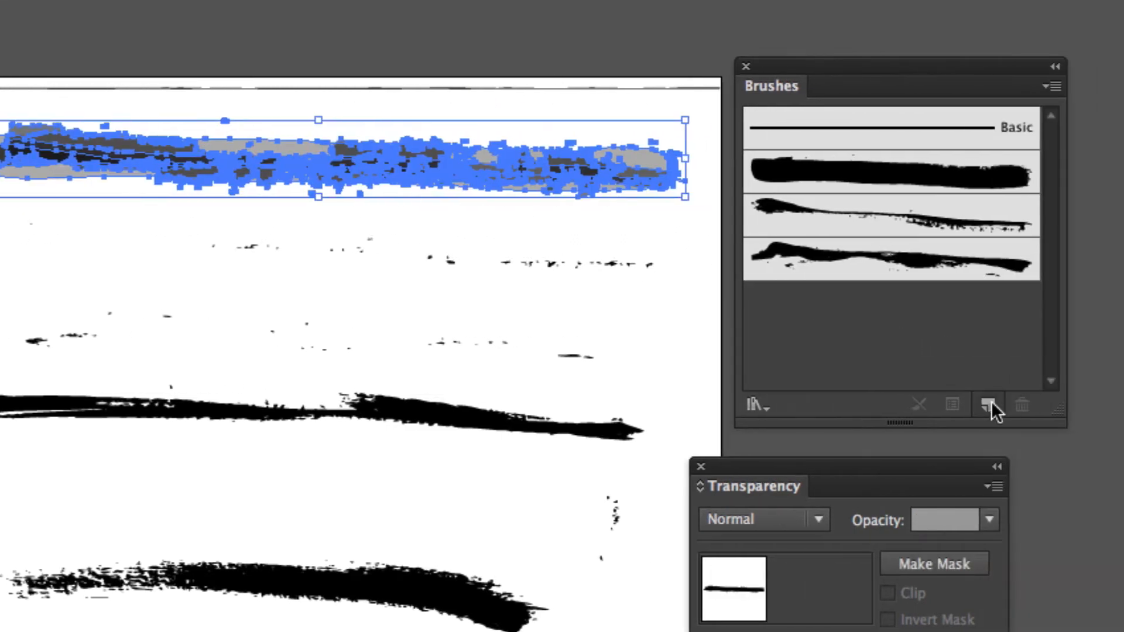
left_click(988, 404)
left_click(441, 336)
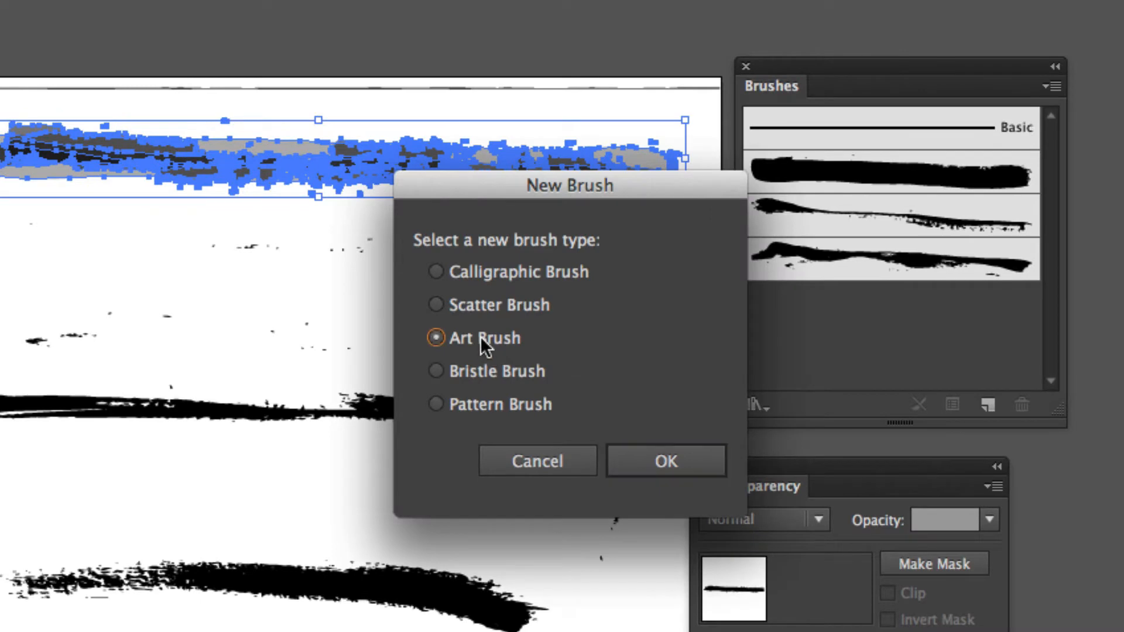
left_click(682, 465)
left_click(511, 431)
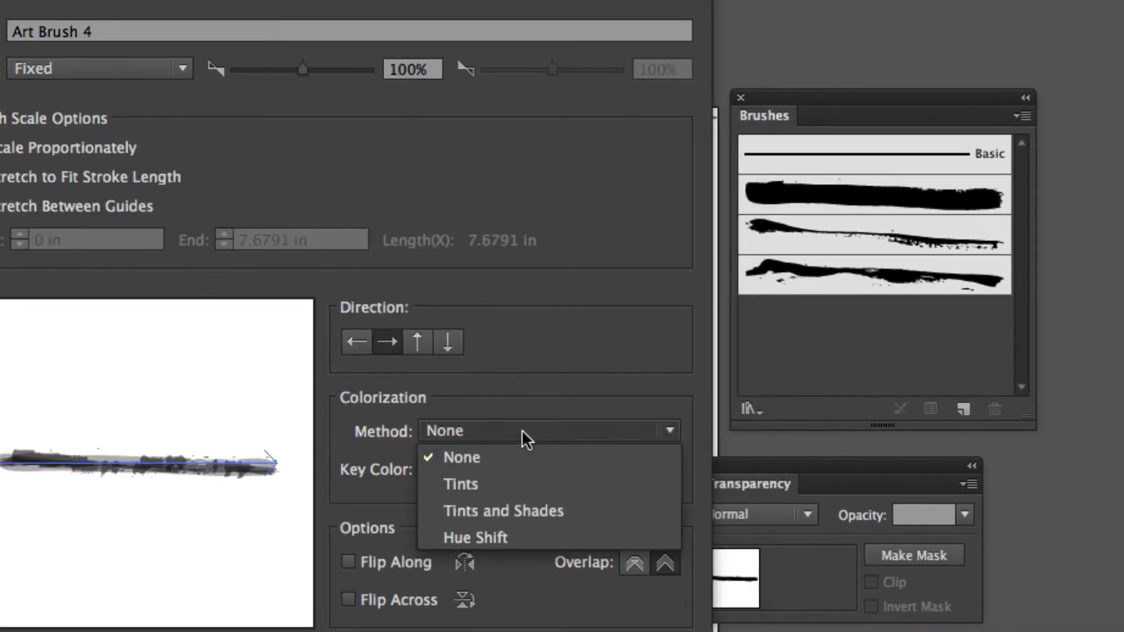
left_click(505, 473)
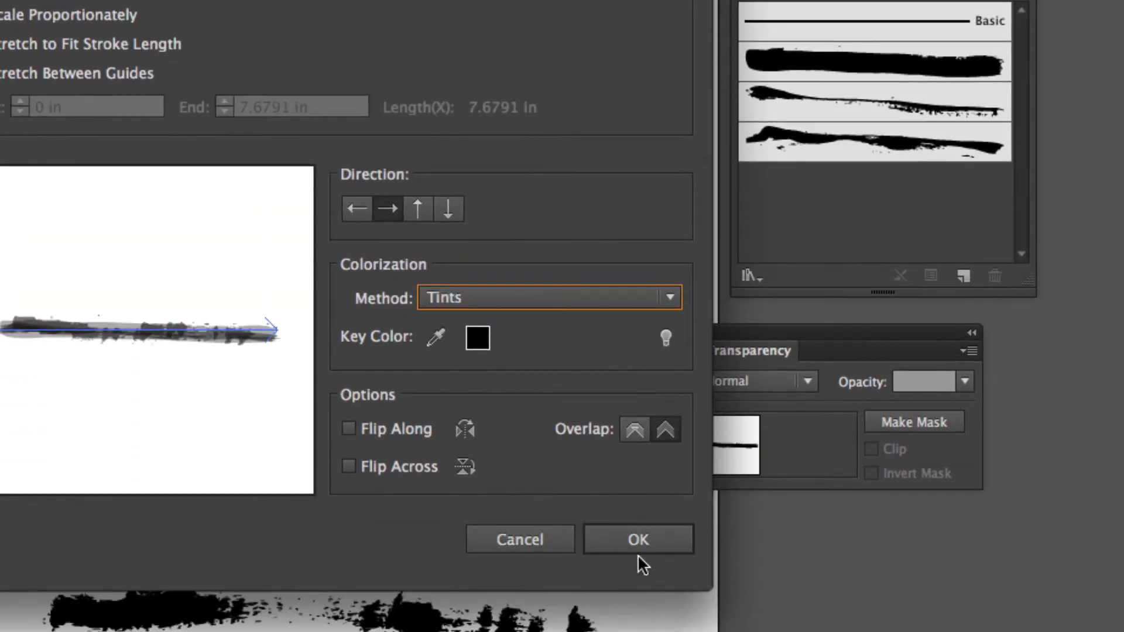
left_click(640, 631)
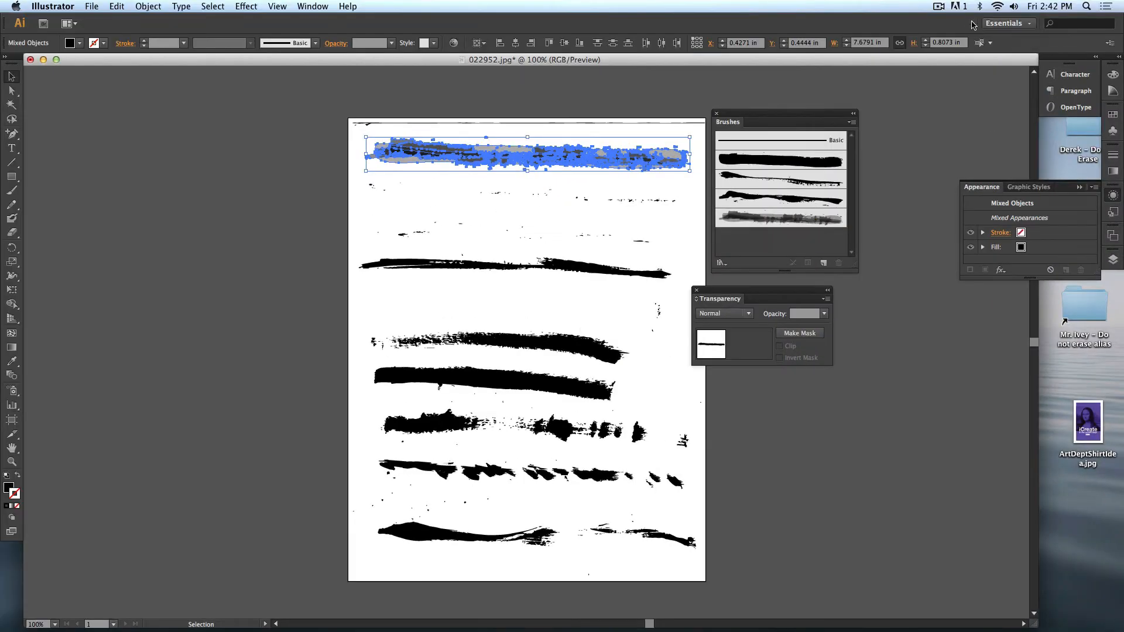
left_click(939, 6)
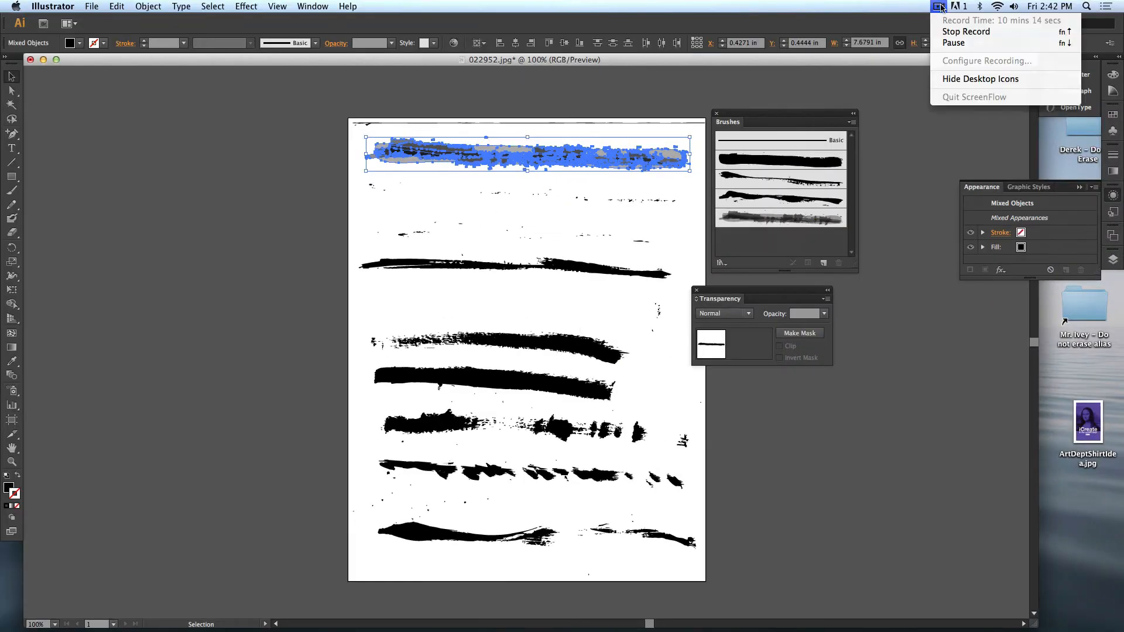
left_click(953, 44)
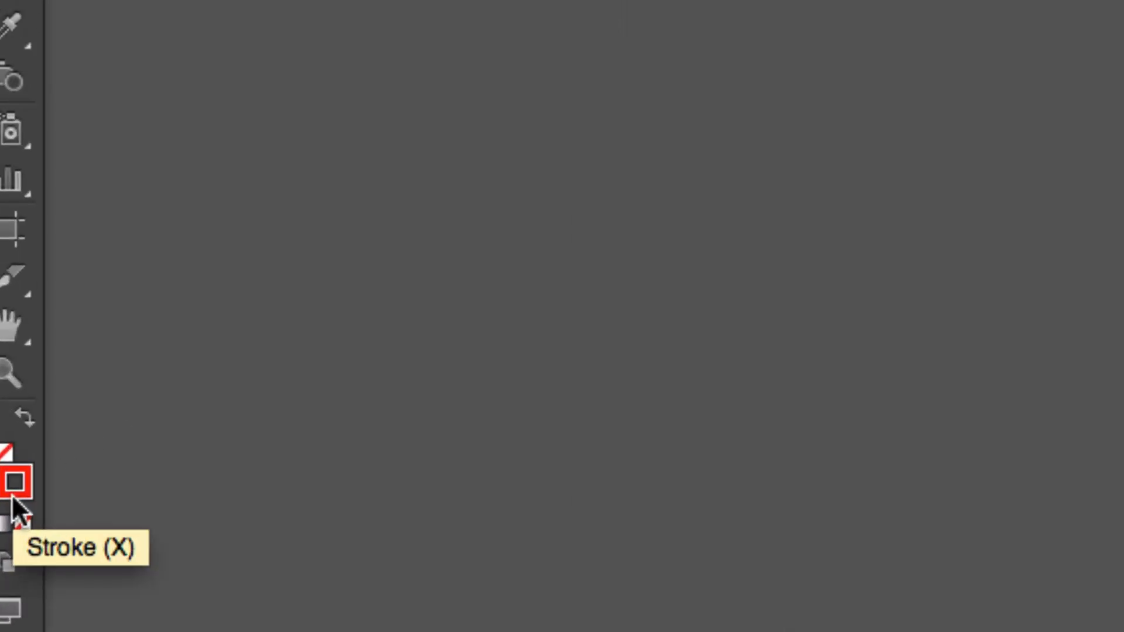
- Confirm red (ff0000) as the stroke color and paint two overlapping wavy strokes with the thick first art brush below the layered artwork
double_click(15, 492)
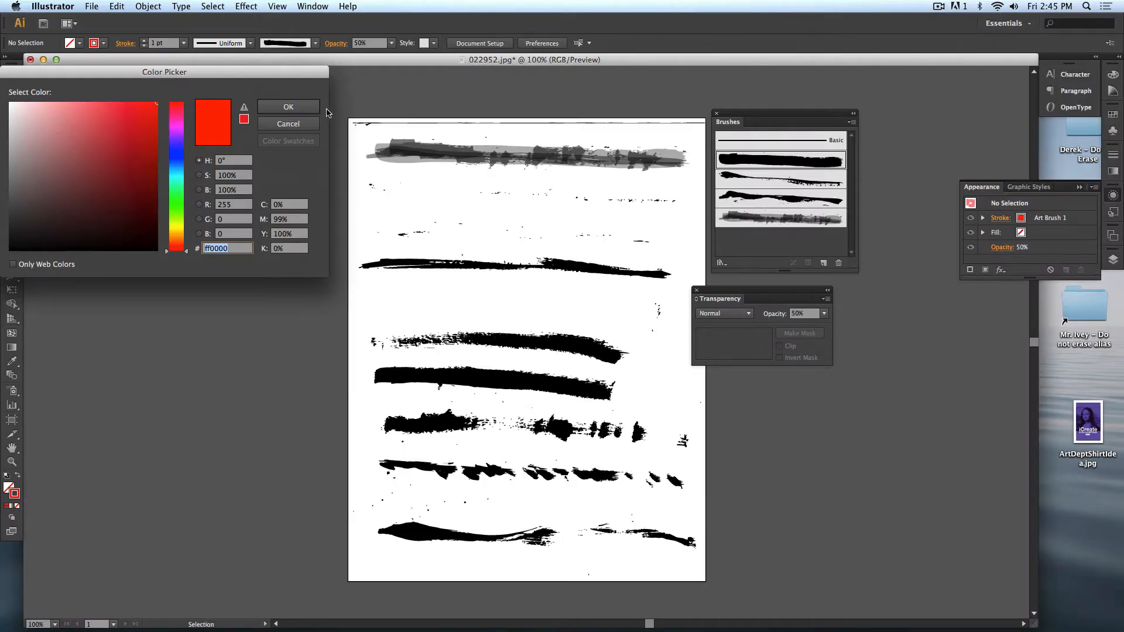
left_click(306, 108)
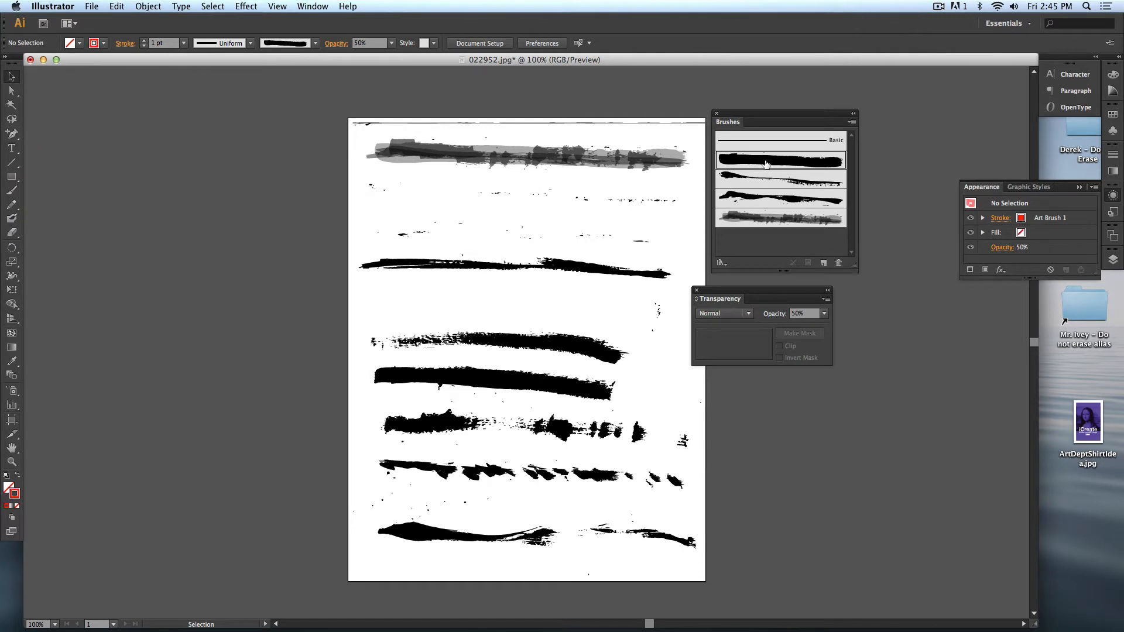
left_click(12, 191)
left_click_drag(574, 188, 618, 233)
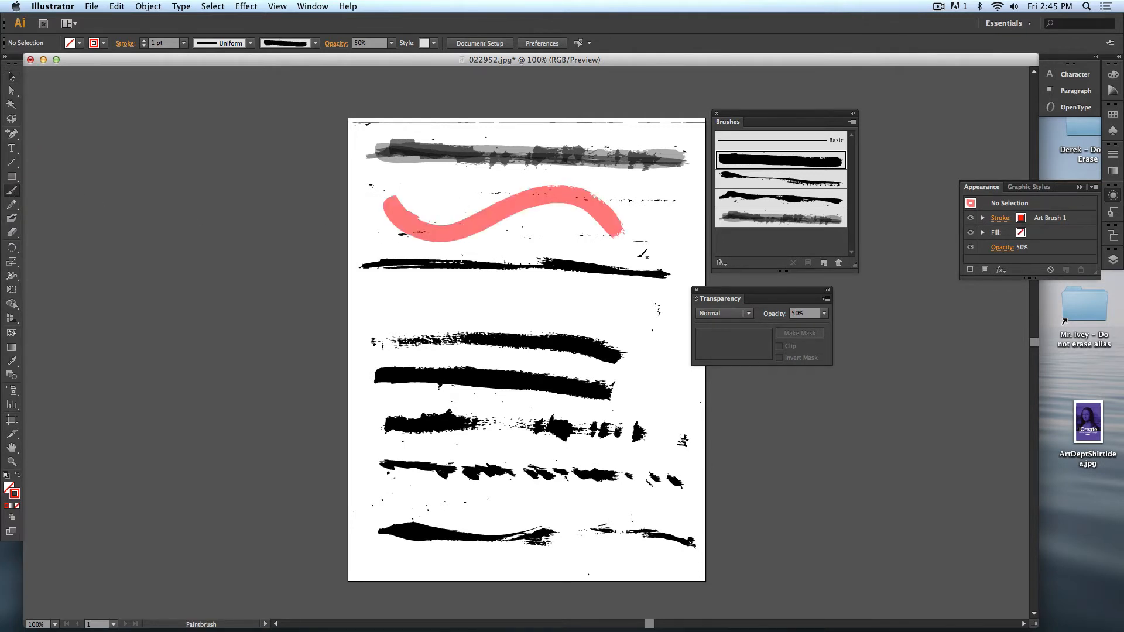
left_click_drag(513, 237, 692, 174)
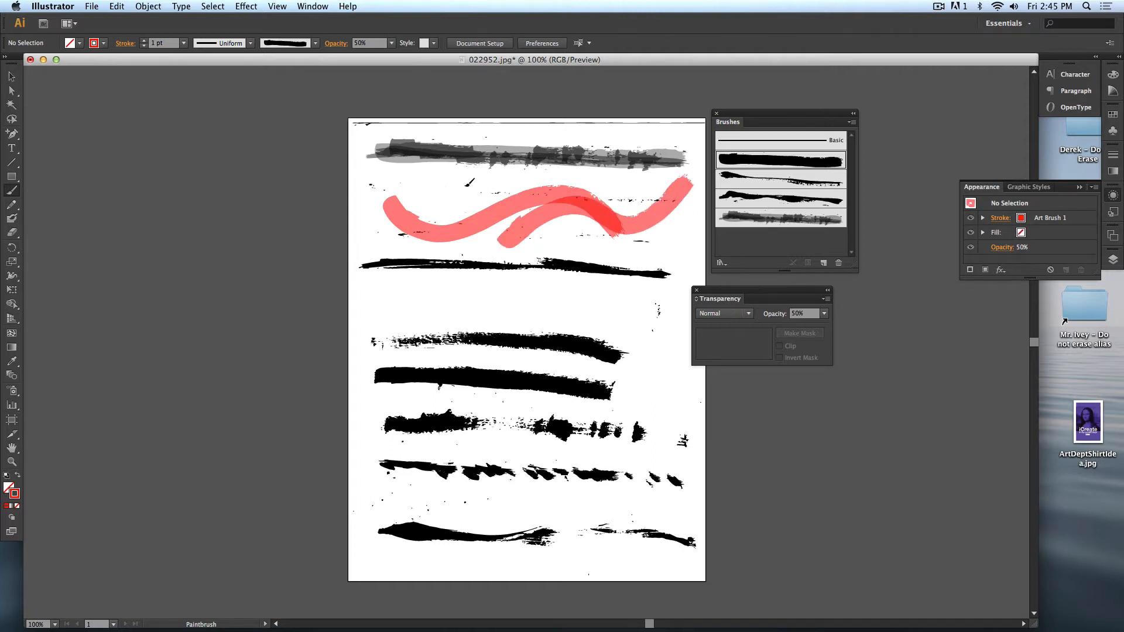
- Paint two more red strokes across the wavy ones with the thick first art brush, and three overlapping ones with the third art brush
left_click_drag(449, 183, 681, 247)
left_click_drag(438, 200, 653, 240)
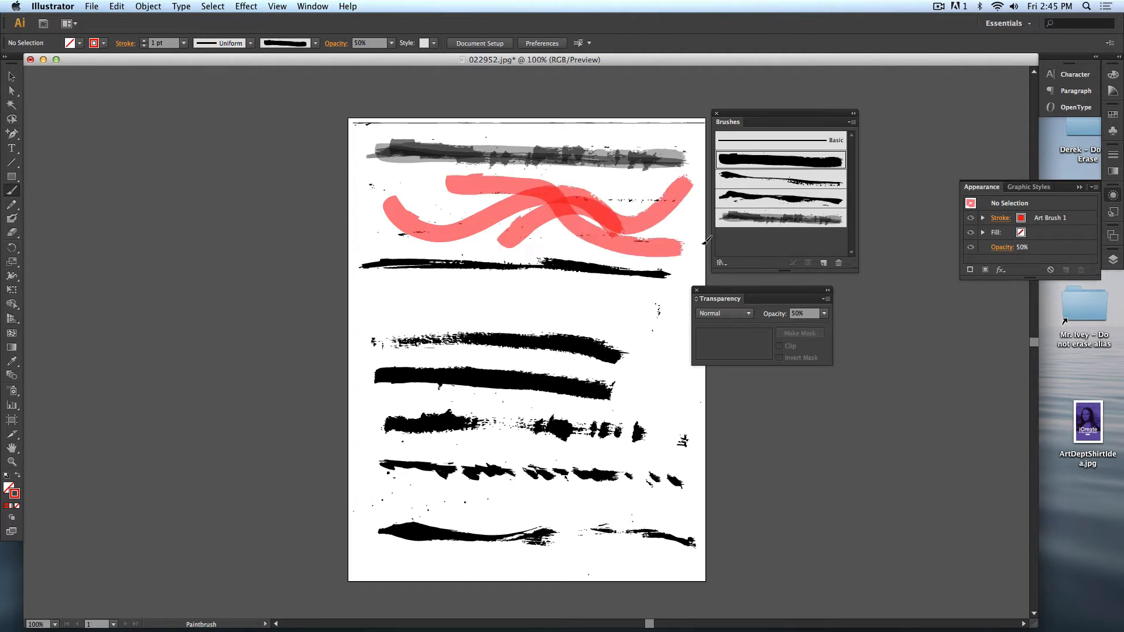
left_click(779, 198)
mouse_move(425, 213)
left_mouse_down()
mouse_move(455, 244)
mouse_move(719, 178)
left_mouse_up()
mouse_move(447, 193)
left_mouse_down()
mouse_move(521, 241)
mouse_move(636, 241)
left_mouse_up()
mouse_move(502, 193)
left_mouse_down()
mouse_move(617, 224)
mouse_move(579, 203)
mouse_move(567, 229)
left_mouse_up()
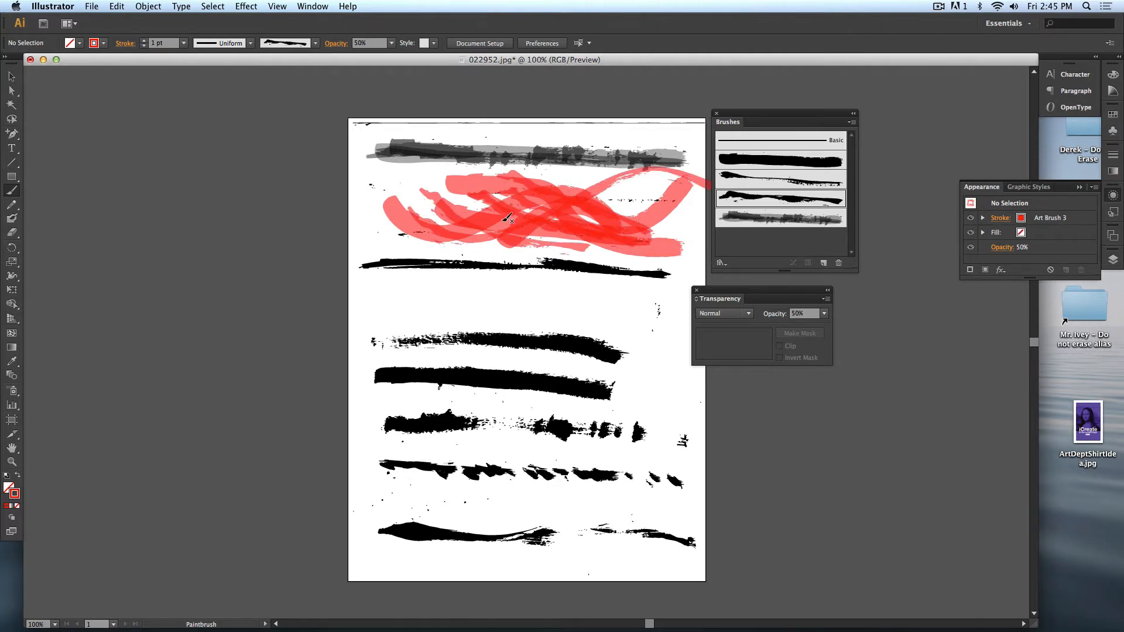
- Set the opacity to 100% and paint five overlapping red strokes with the layered translucent art brush in the gap below the second black stroke
left_click(758, 222)
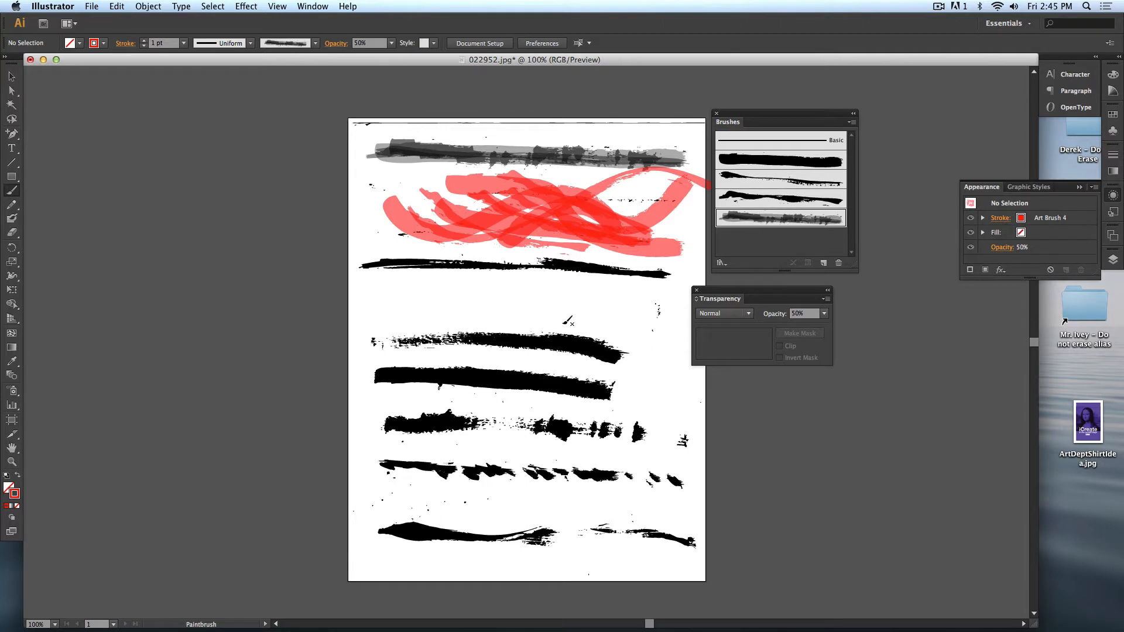
left_click_drag(393, 294, 640, 336)
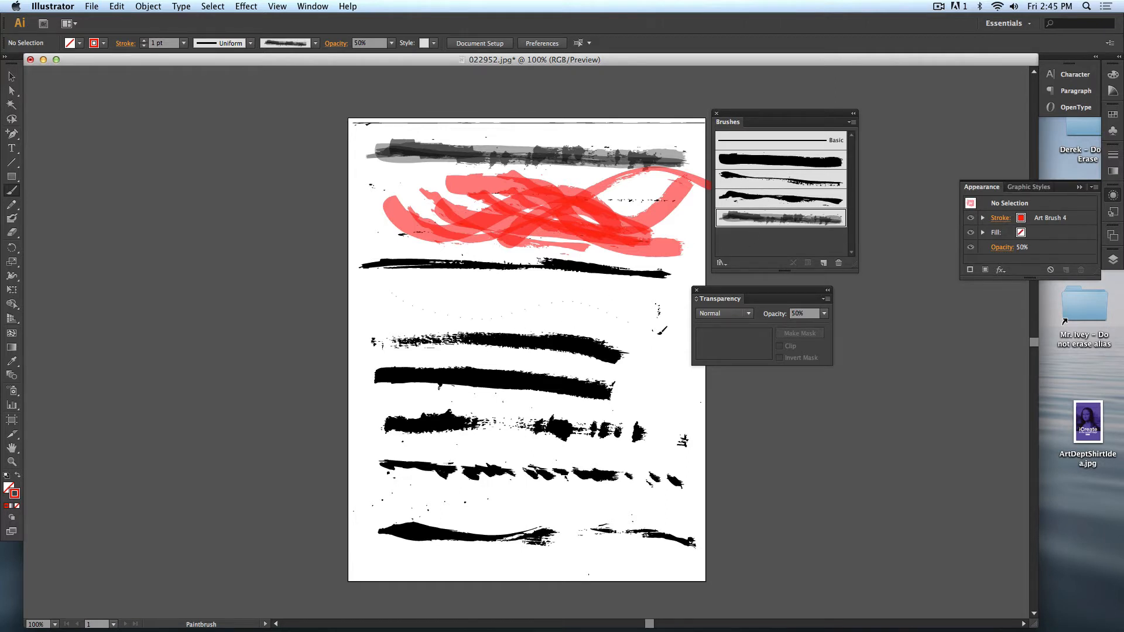
key("super+z")
left_click(824, 314)
left_click(837, 460)
left_click_drag(382, 282, 594, 322)
left_click_drag(448, 279, 678, 330)
left_click_drag(577, 298, 653, 352)
left_click_drag(598, 278, 675, 370)
left_click_drag(622, 276, 670, 419)
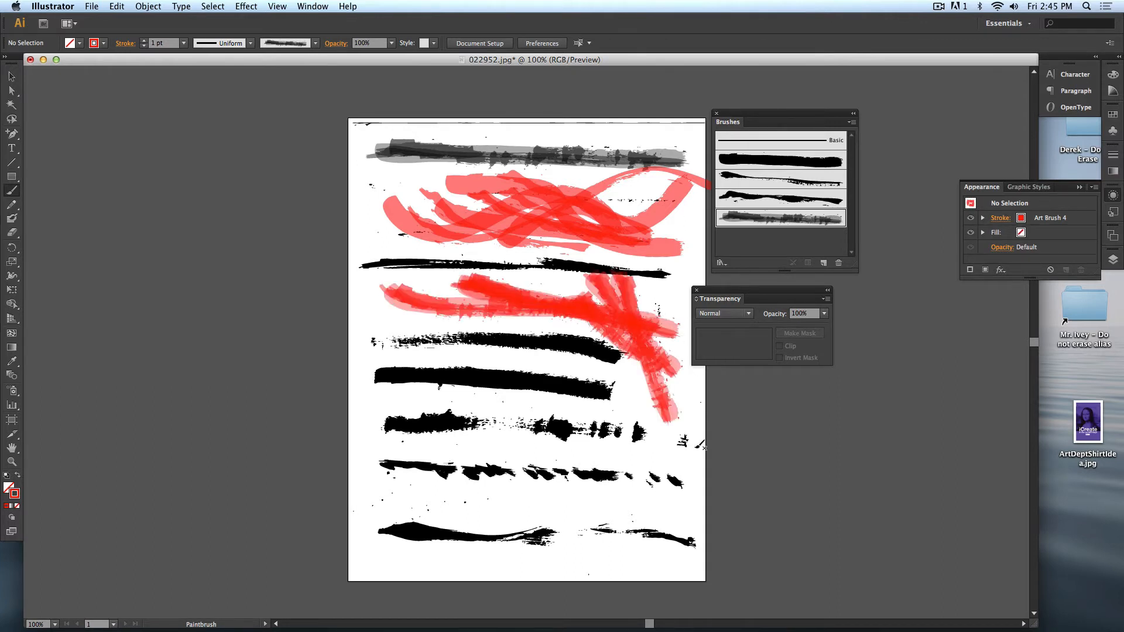
left_click(12, 77)
left_click(938, 7)
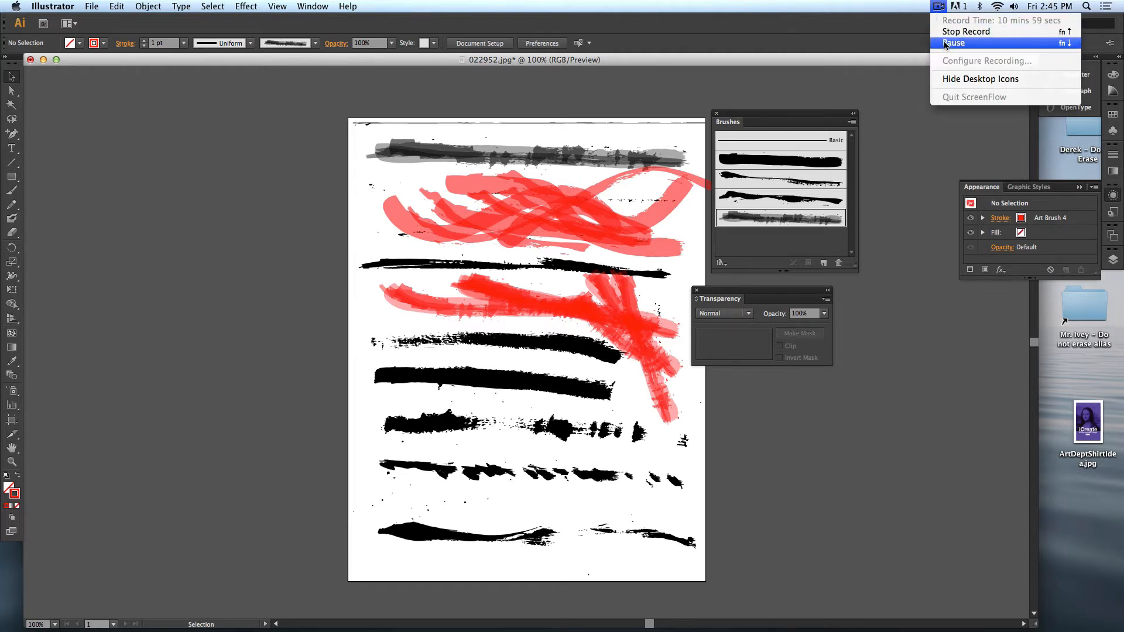
left_click(946, 44)
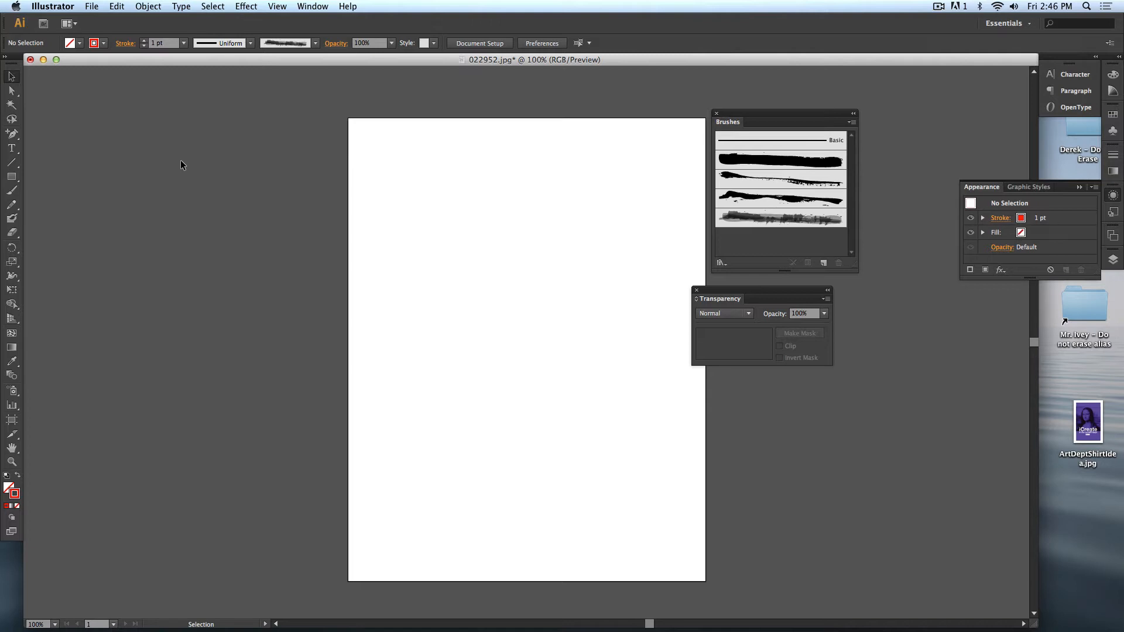
- Paint a 1 pt red stroke across the blank page with the layered translucent brush, and a 2 pt stroke above it
key("b")
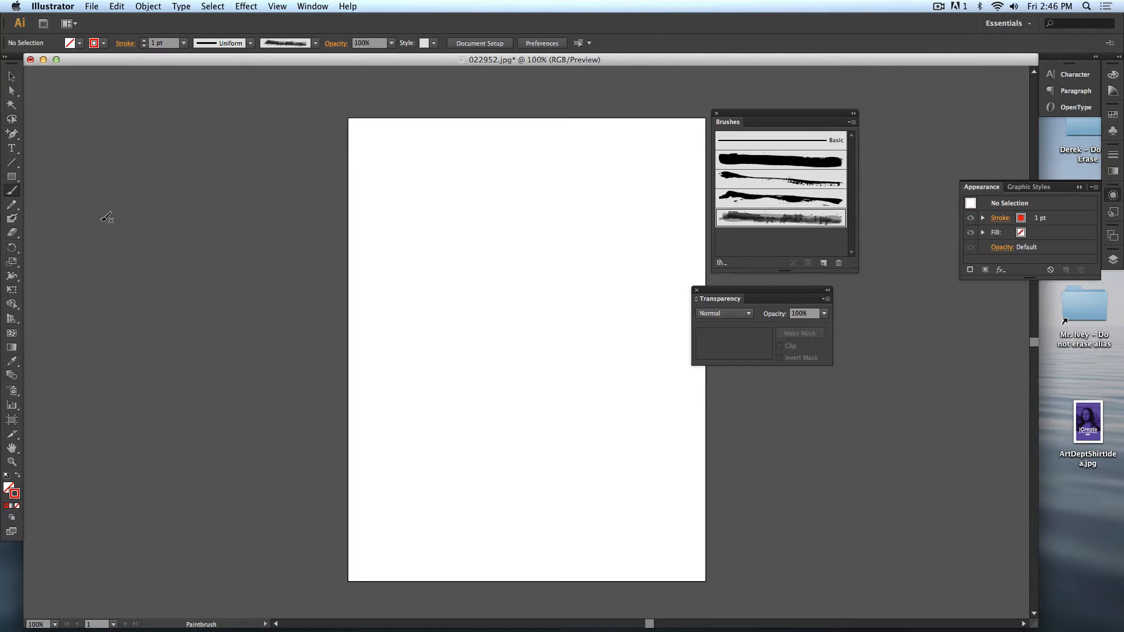
left_click_drag(368, 217, 680, 220)
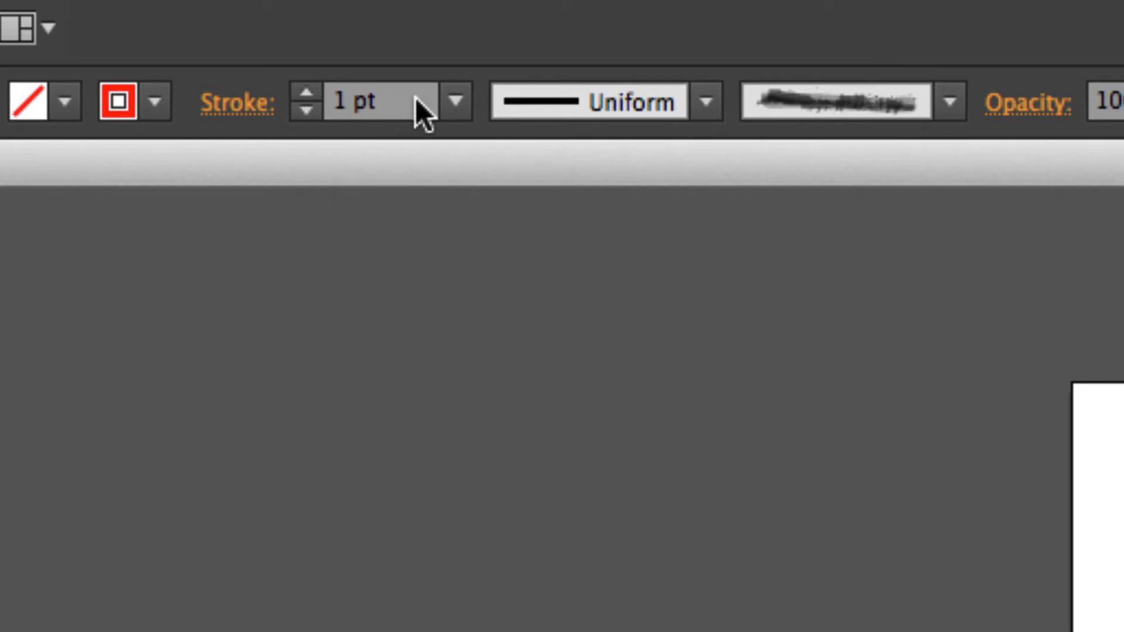
left_click(446, 98)
left_click(509, 343)
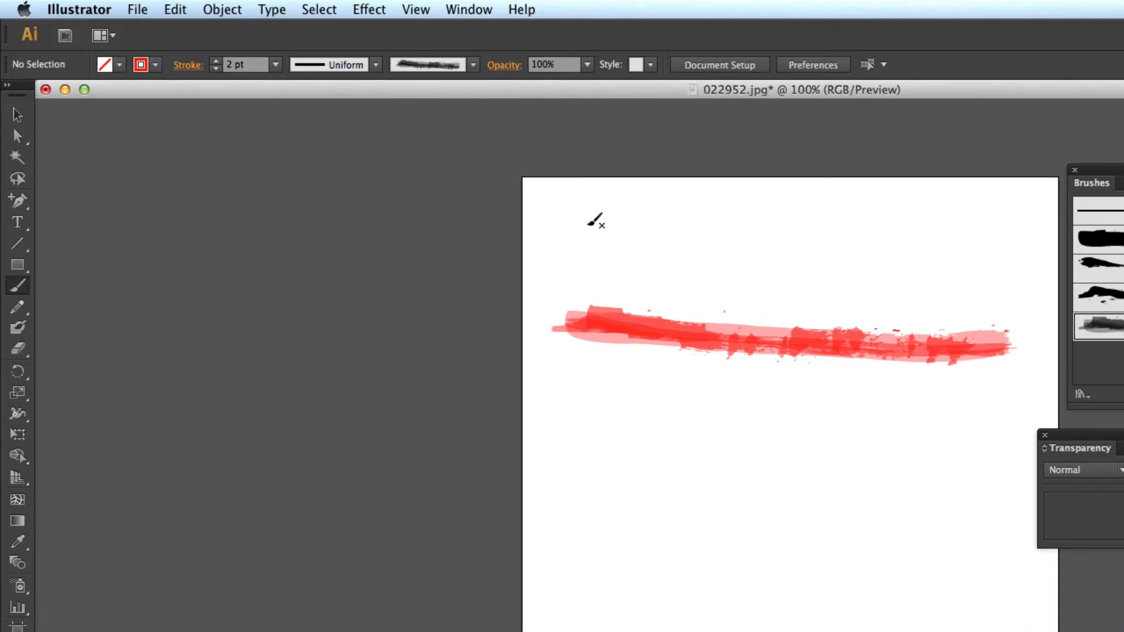
left_click_drag(588, 242, 1012, 253)
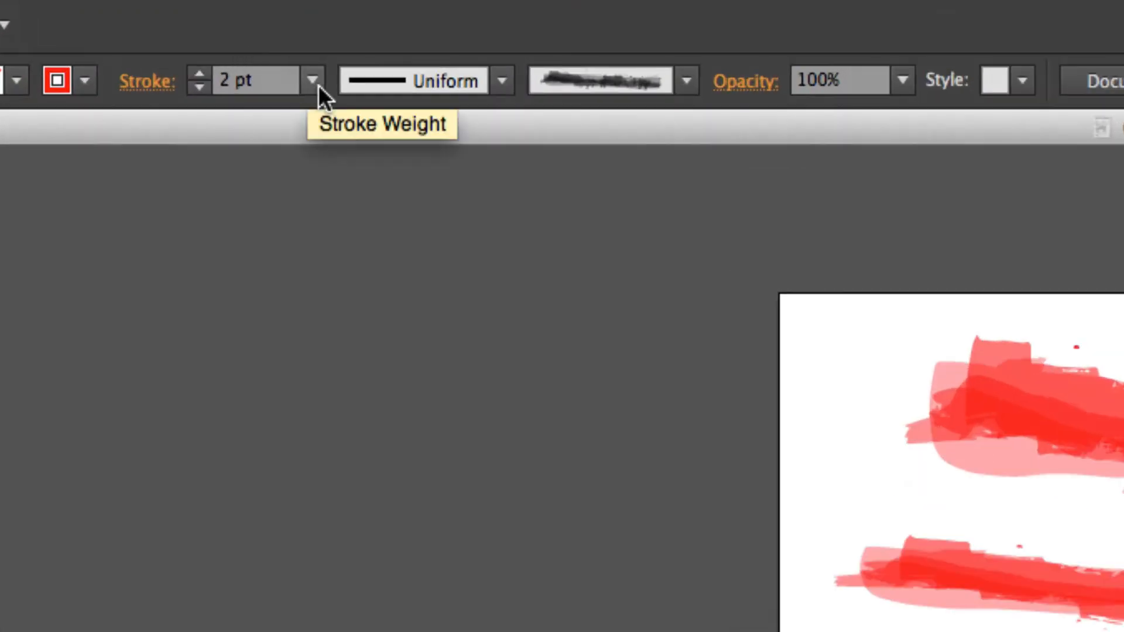
- Set the stroke weight to 0.5 pt and paint a shorter stroke below the other two
left_click(275, 65)
left_click(298, 95)
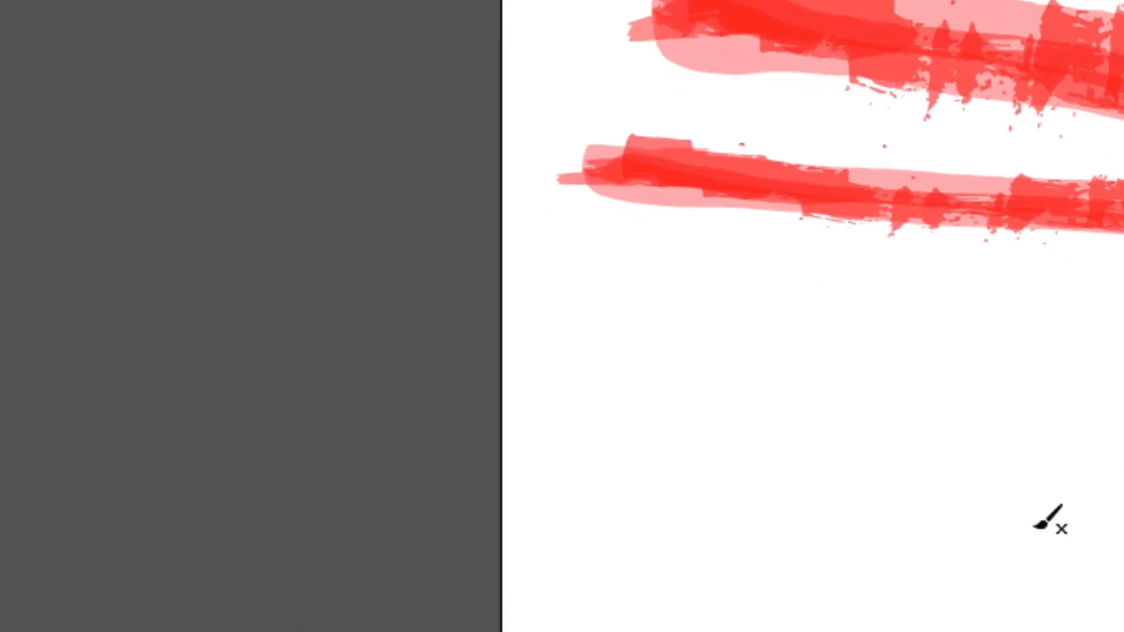
left_click_drag(648, 311, 1043, 370)
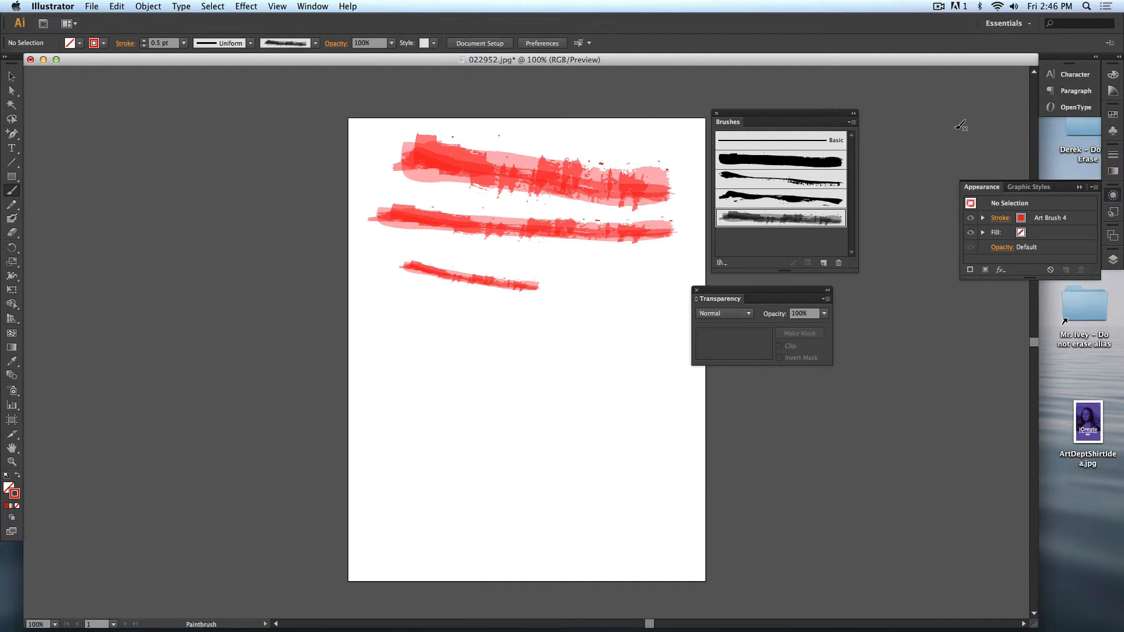
left_click(939, 7)
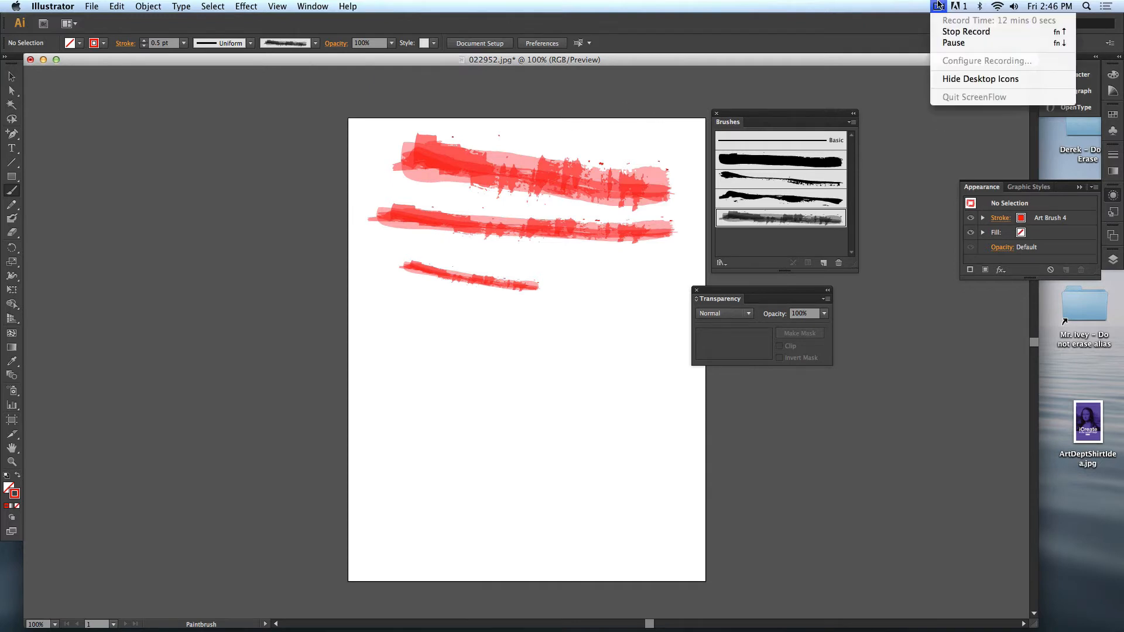
left_click(949, 47)
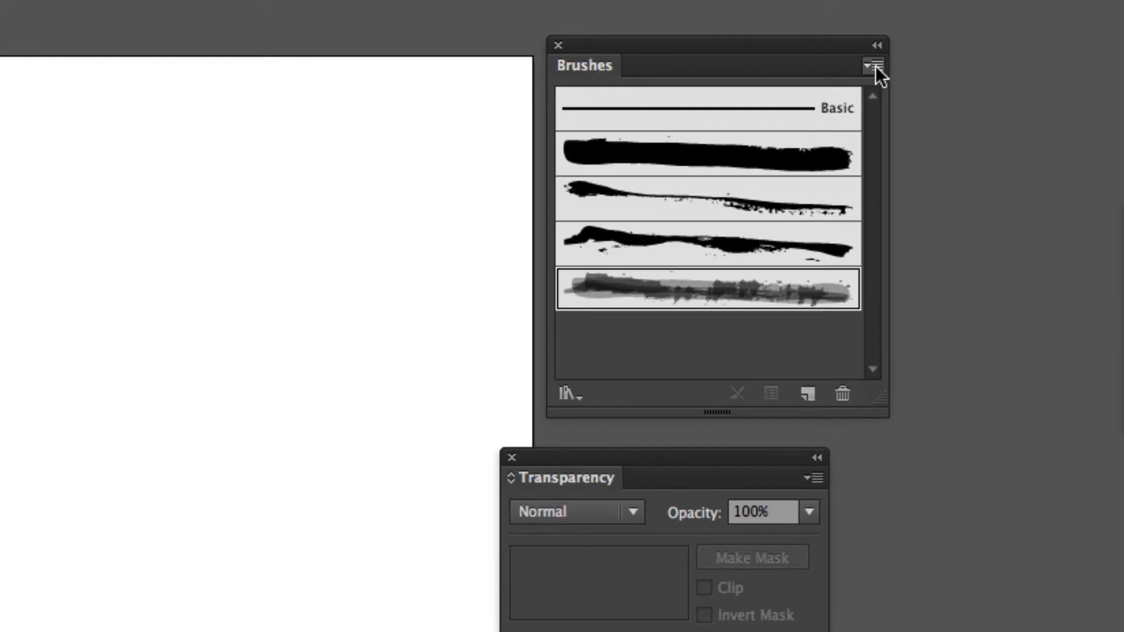
- Save the custom brushes as a brush library named GrungeBrushes.ai in the Brushes folder
left_click(874, 65)
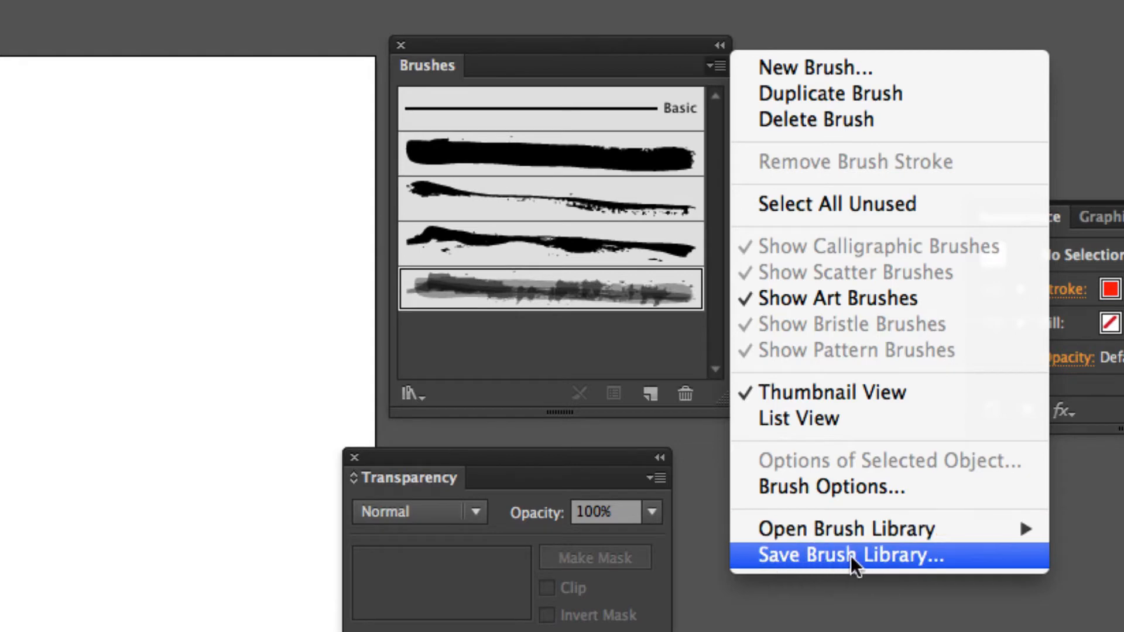
left_click(811, 553)
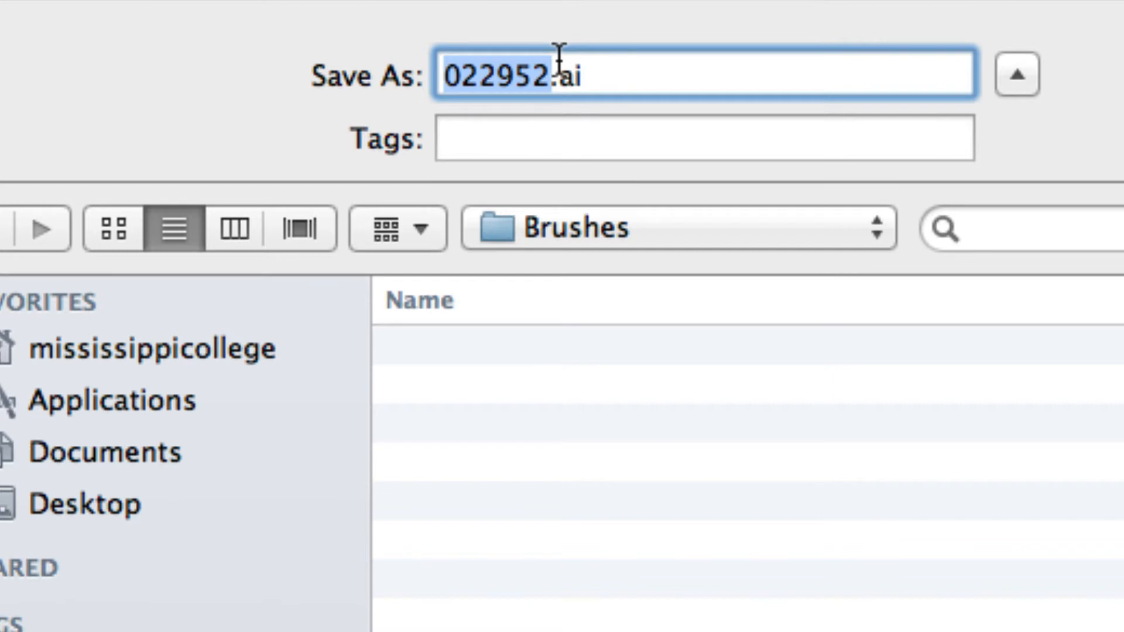
type("GrungeBrushes")
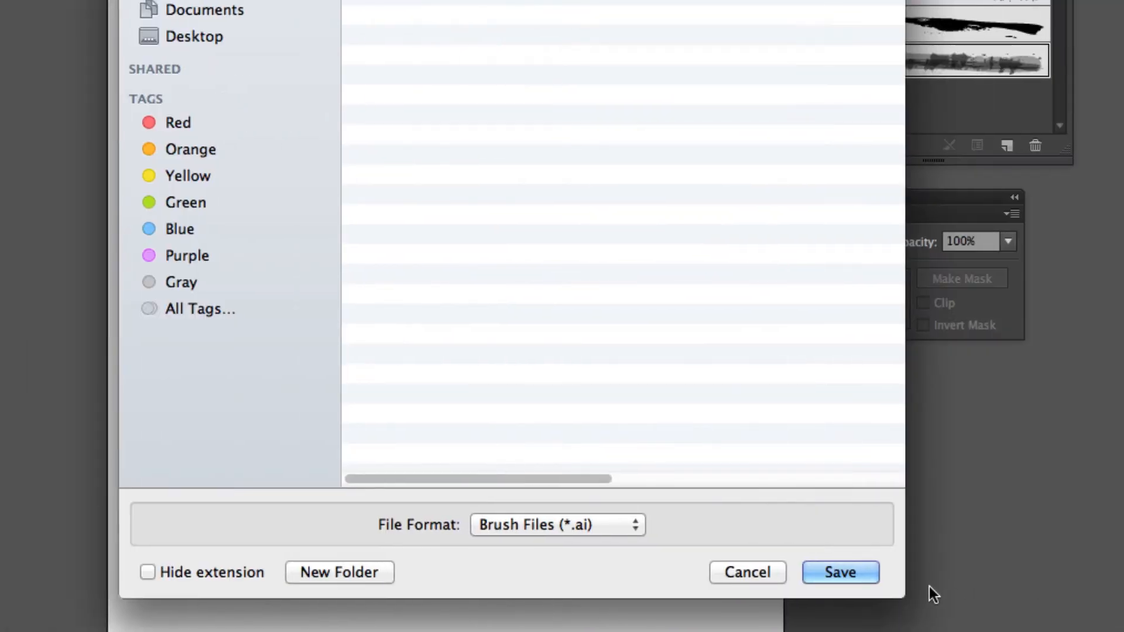
left_click(1040, 574)
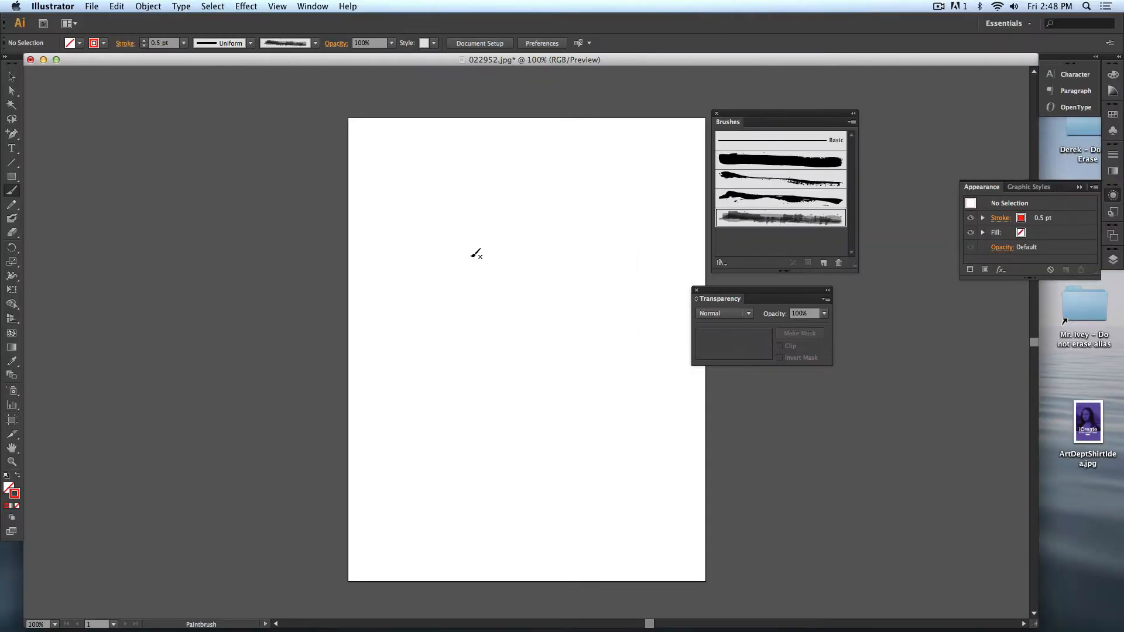
- Create a new blank document
left_click(91, 6)
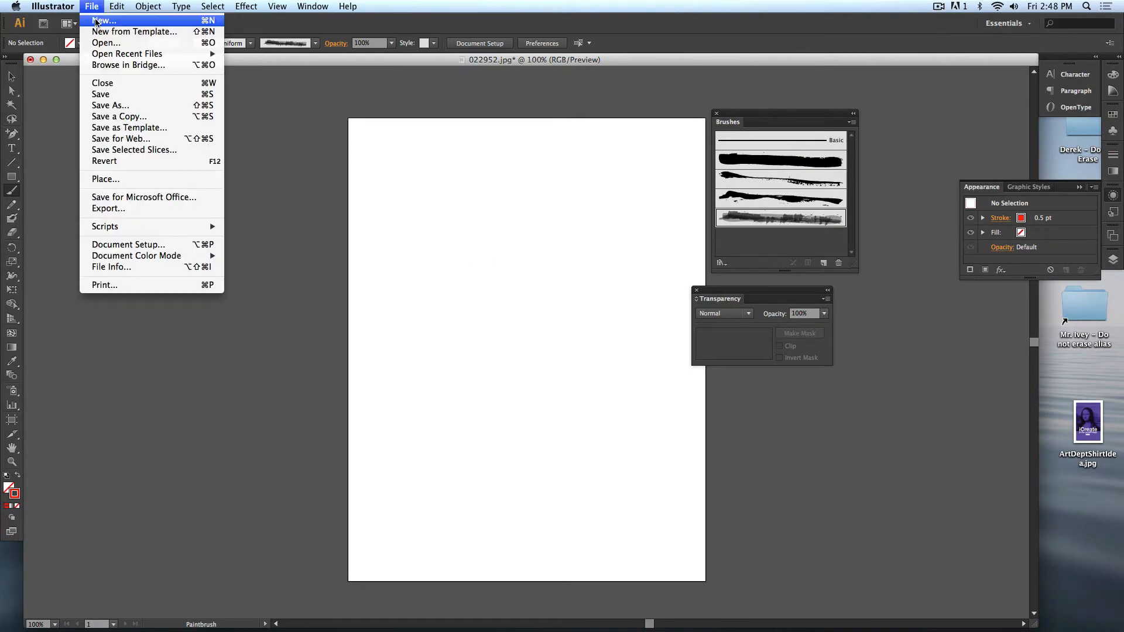
left_click(507, 135)
left_click(445, 350)
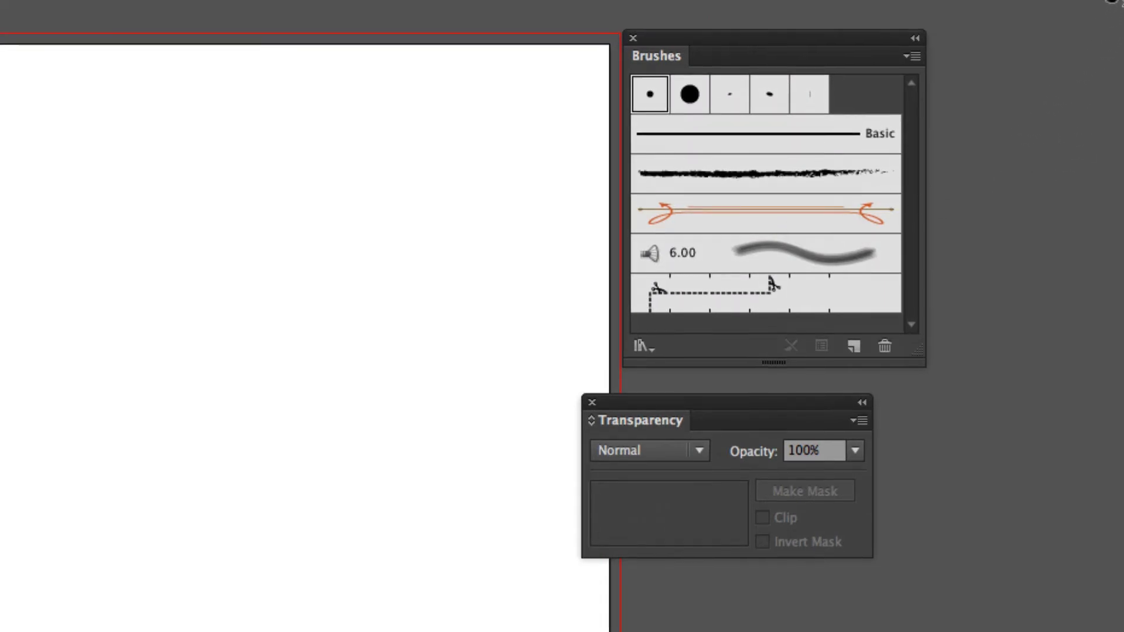
- Start opening another brush library from a file and look through the Desktop folder by modification date for the saved GrungeBrushes file
left_click(907, 97)
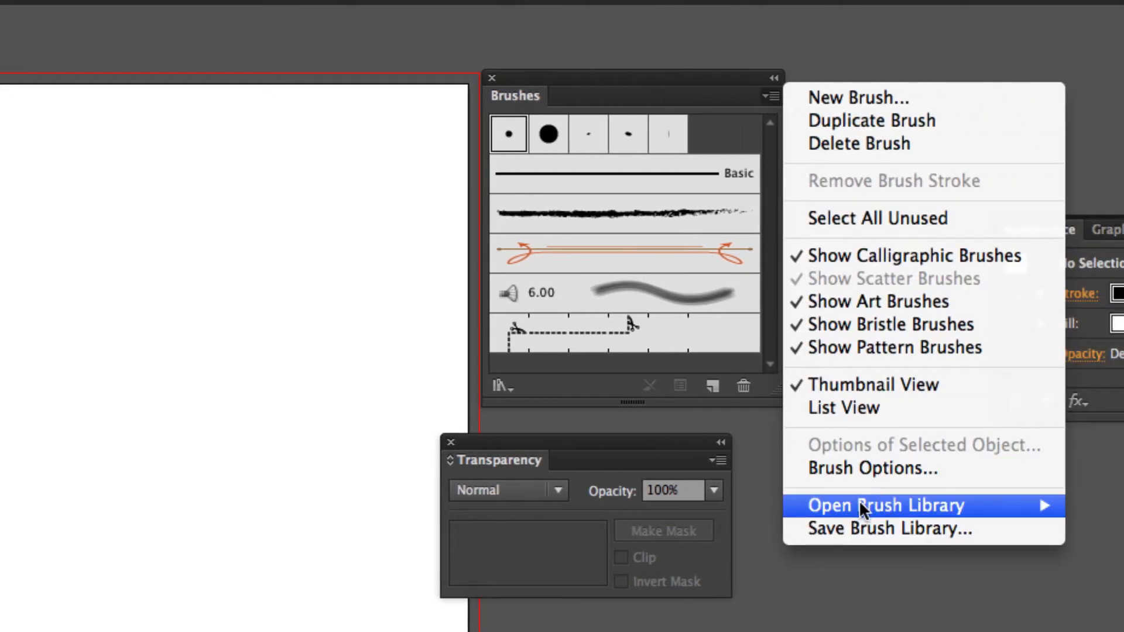
mouse_move(883, 506)
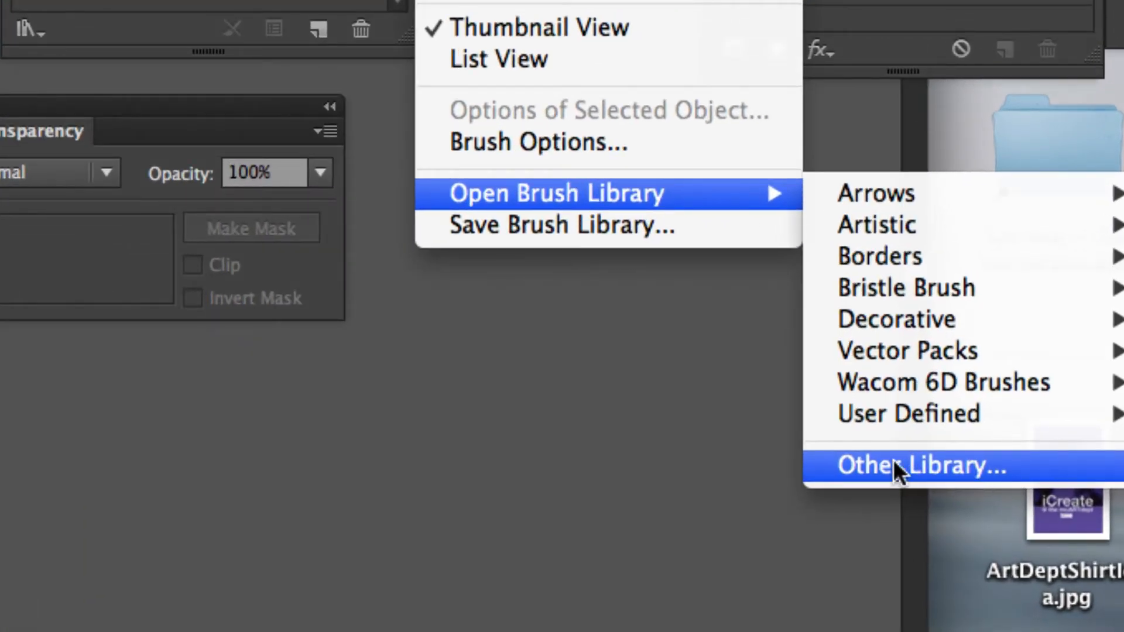
left_click(923, 465)
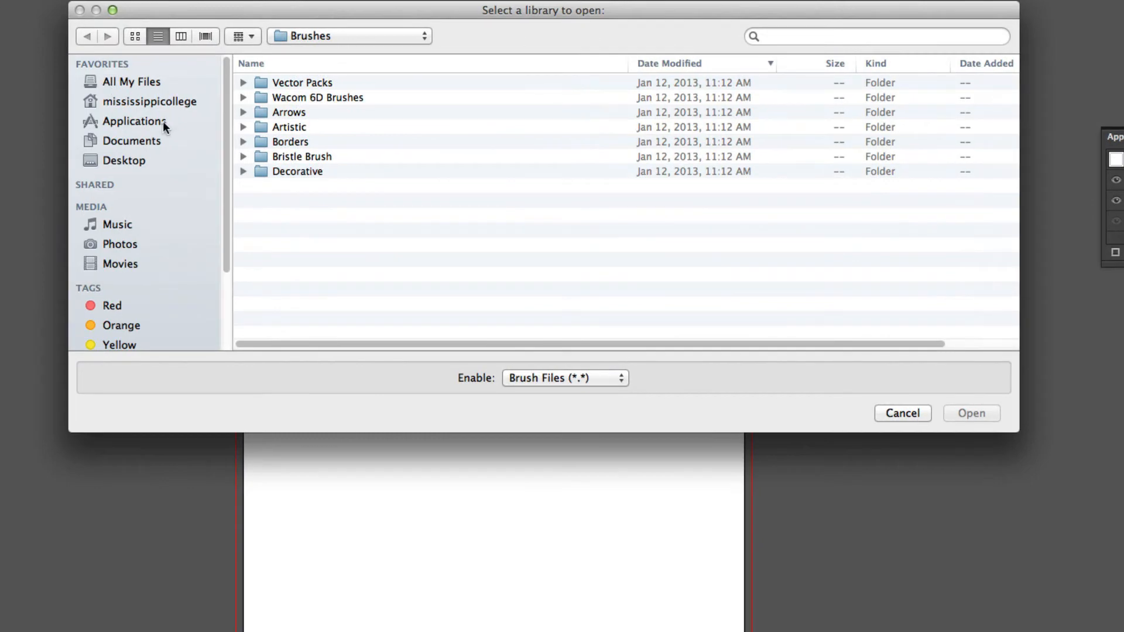
left_click(130, 161)
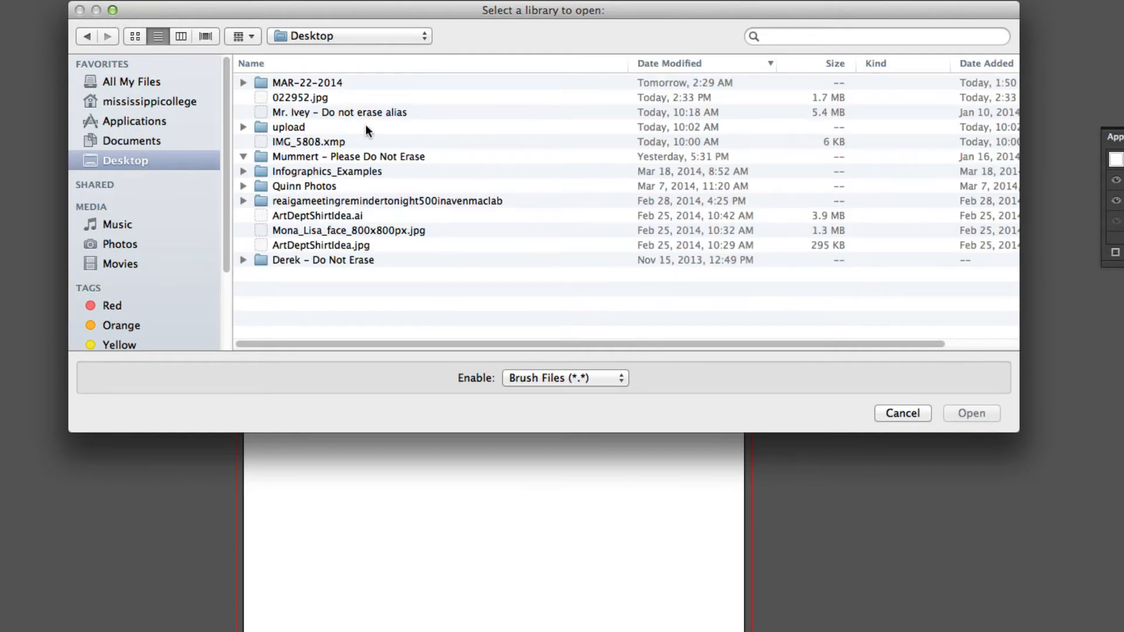
left_click(243, 157)
left_click(679, 63)
left_click(679, 63)
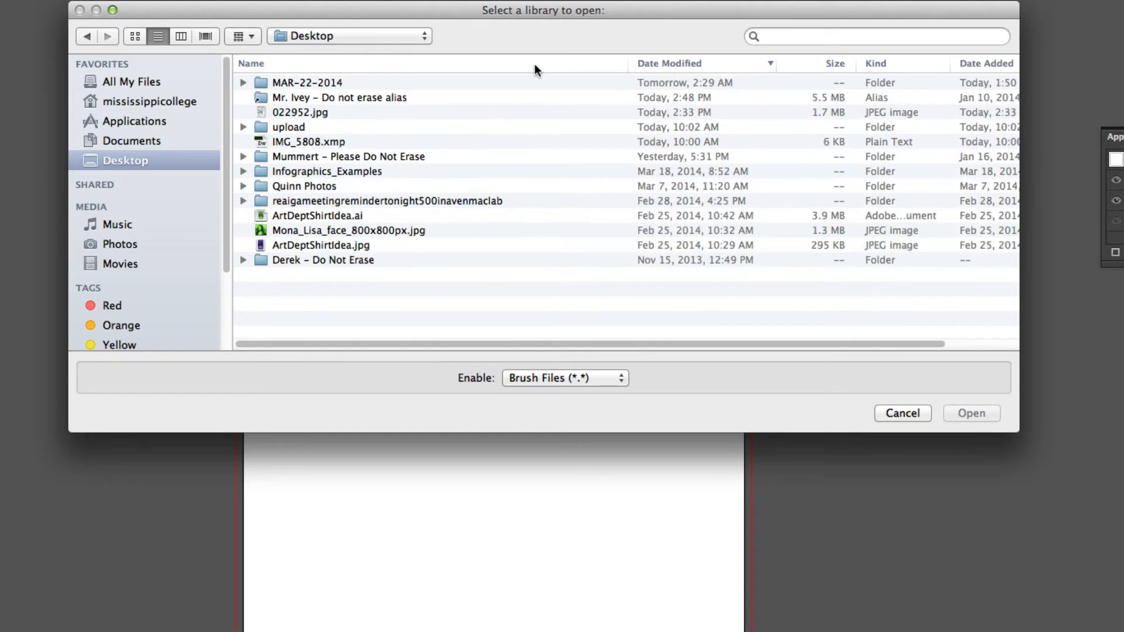
- Look for the saved brush library in the home folder and the Documents folder, checking the files by modification date
left_click(125, 83)
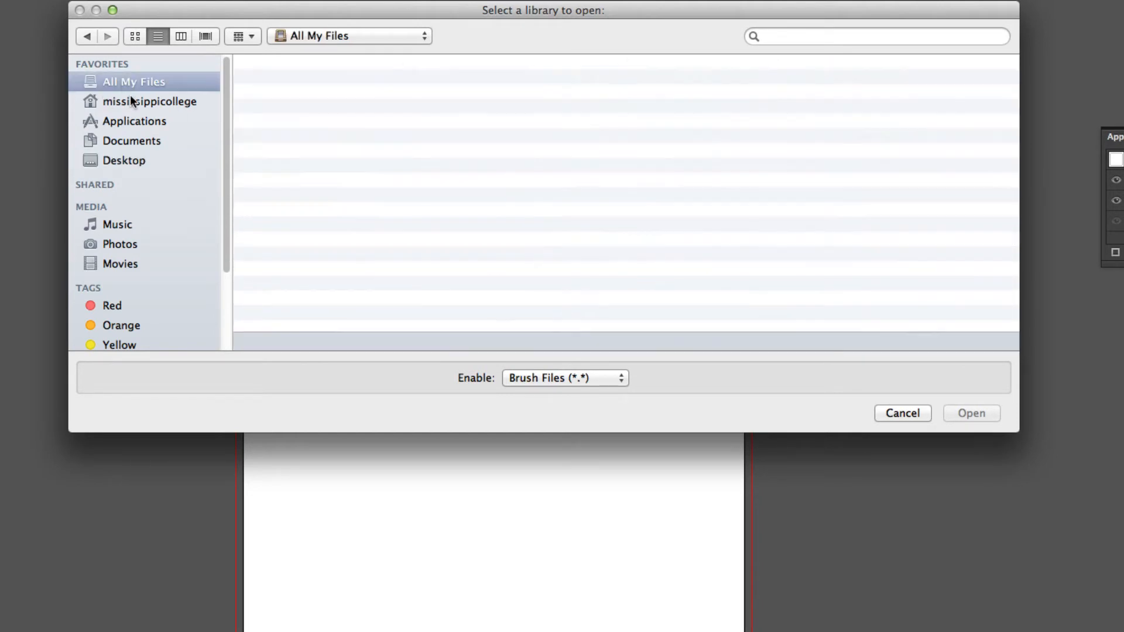
left_click(119, 100)
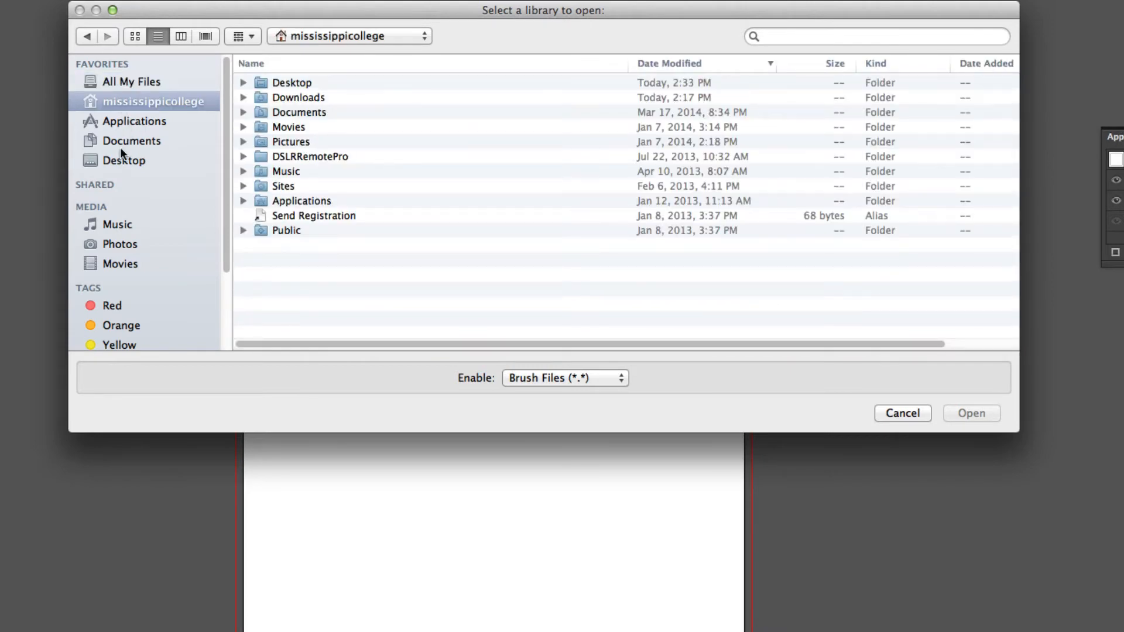
double_click(314, 114)
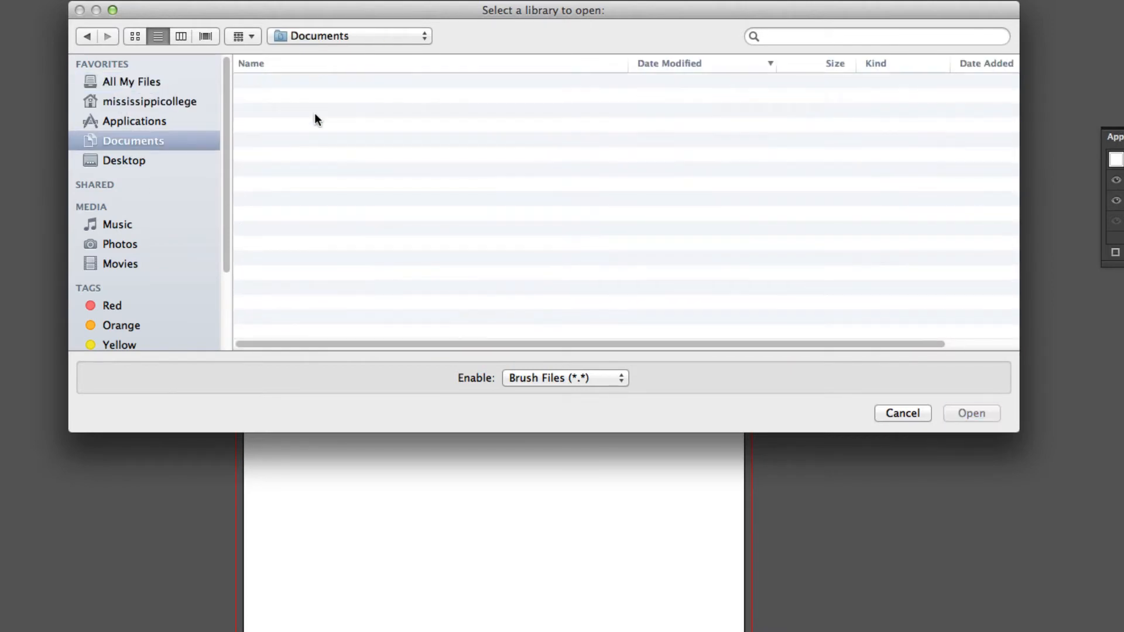
left_click(664, 59)
left_click(664, 58)
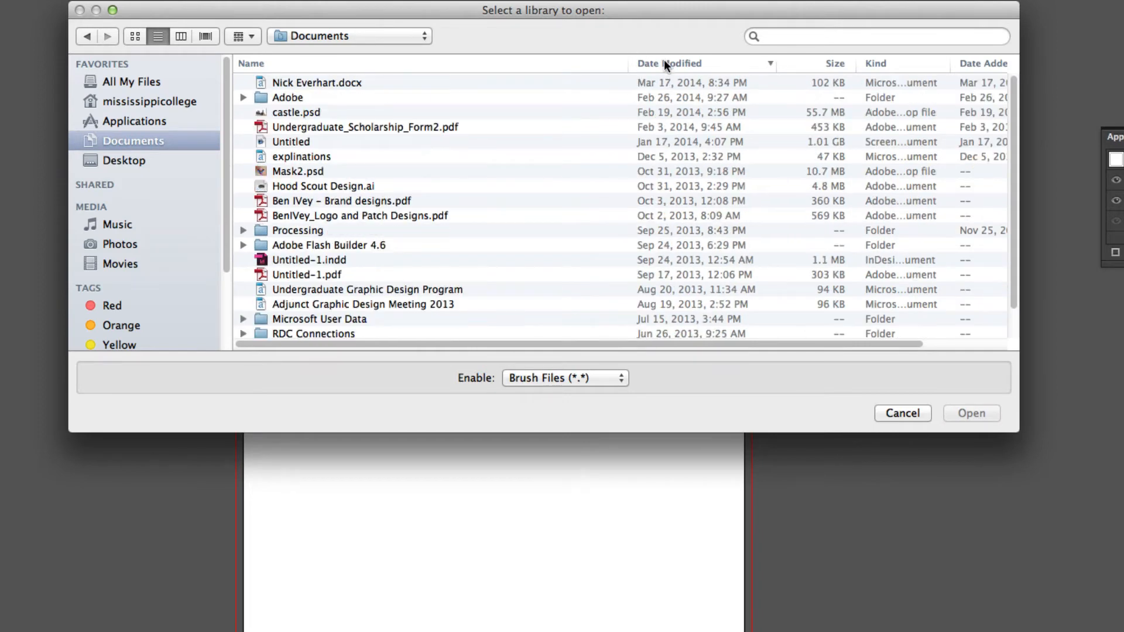
- Search All My Files for the saved brush library by the name grungebrush, and again by the shorter term Grunge
left_click(126, 83)
left_click(881, 36)
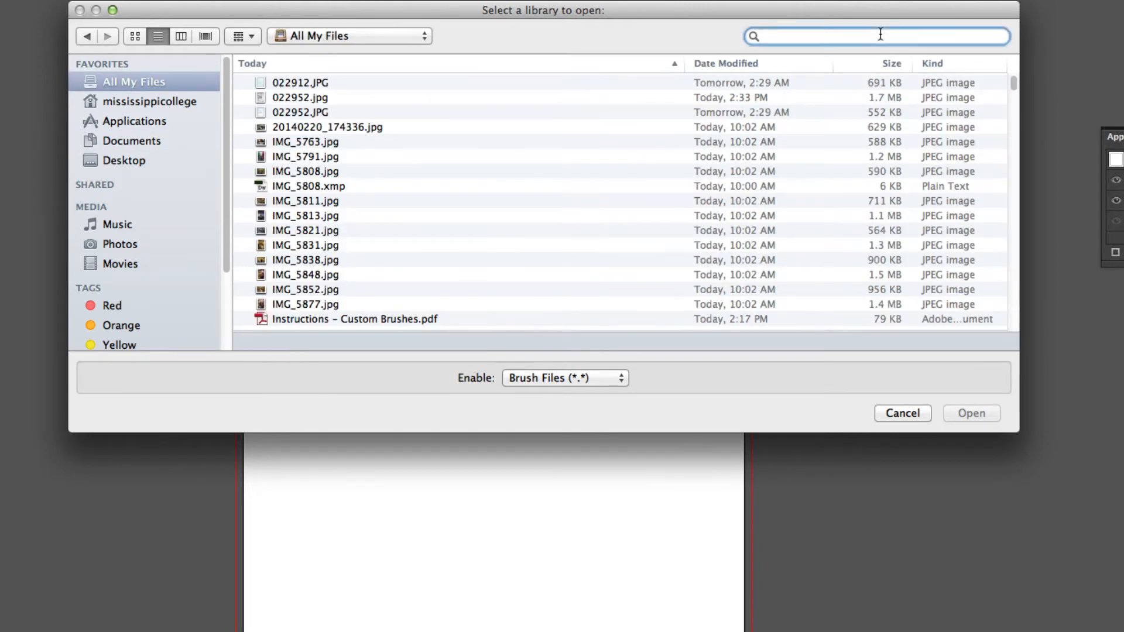
type("grungebrush")
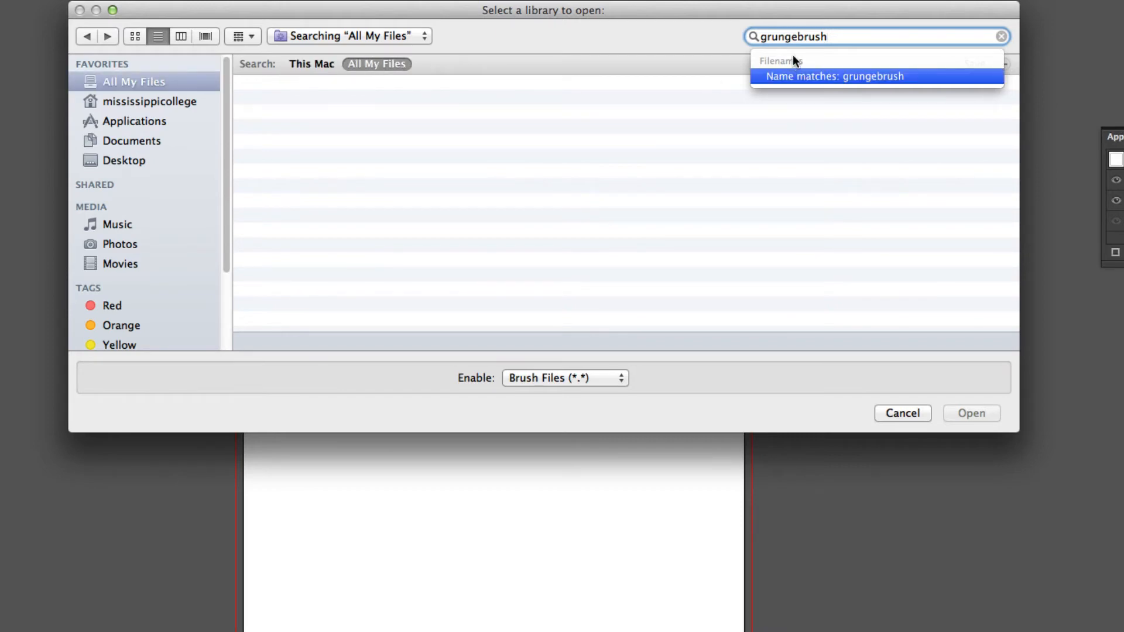
left_click(790, 76)
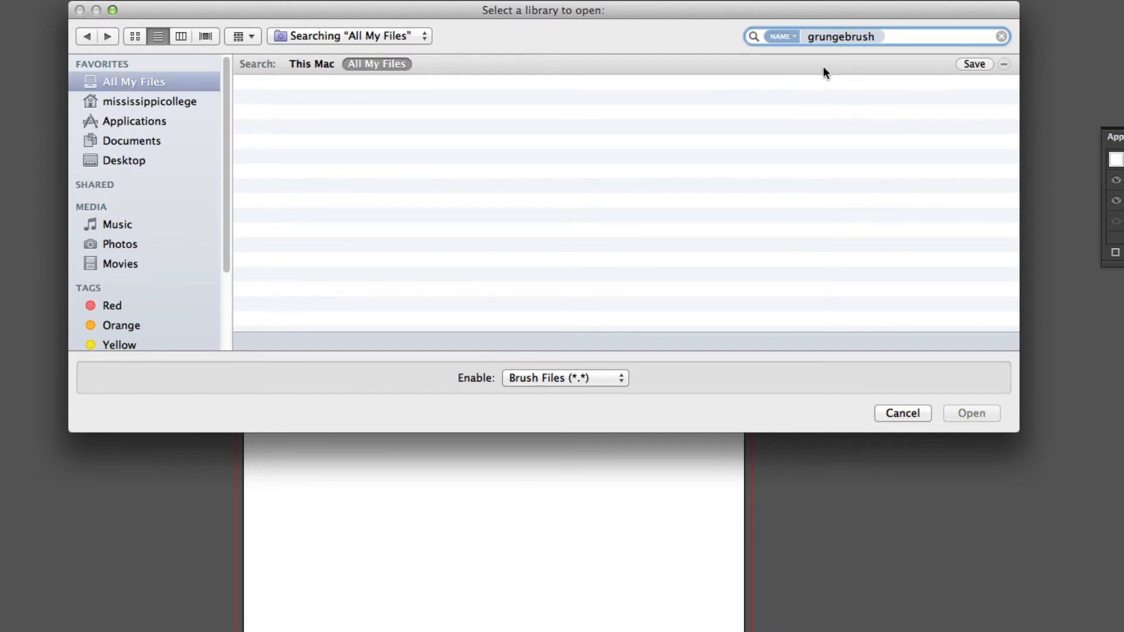
key("super+a")
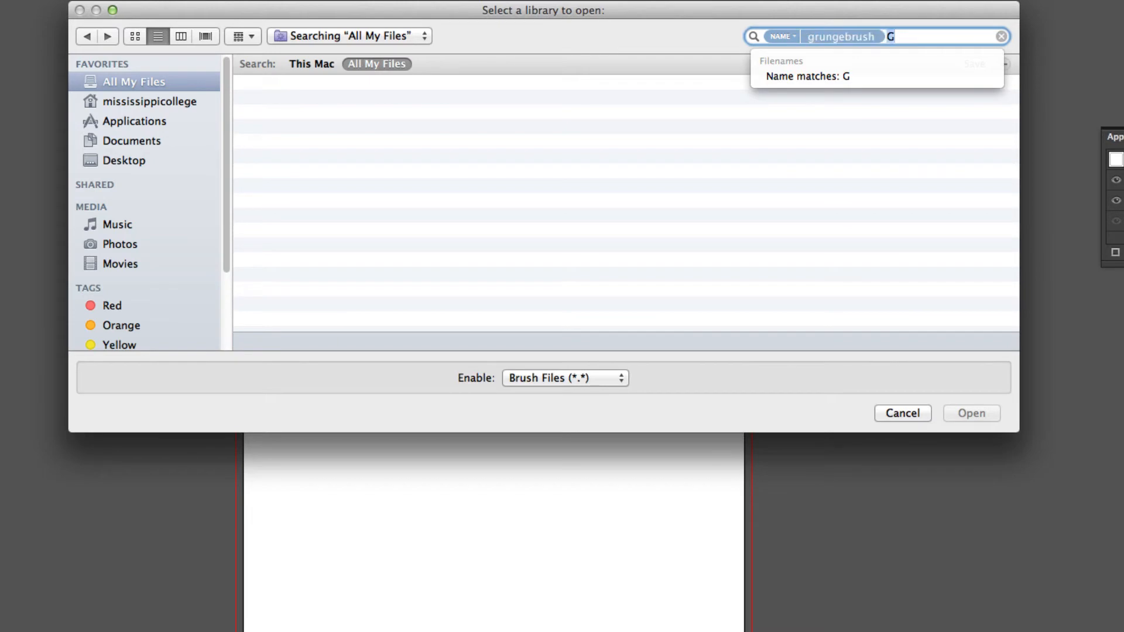
type("Grunge")
key("Return")
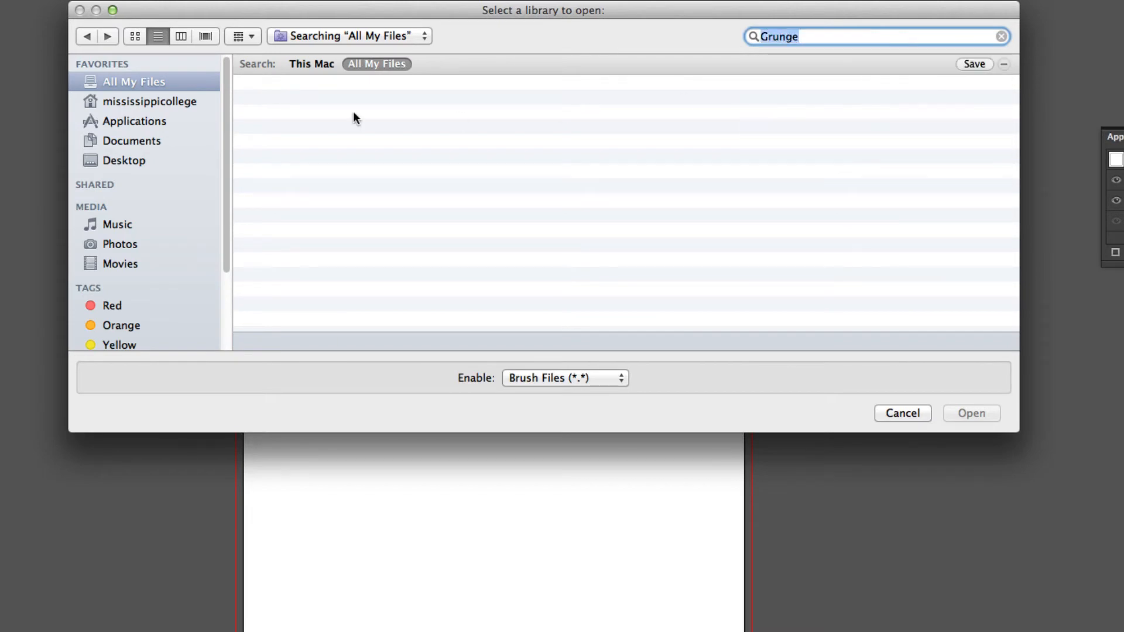
- Search the whole Mac from the home folder for Grunge and open Grunge brushes vector pack.ai as a brush library
left_click(131, 97)
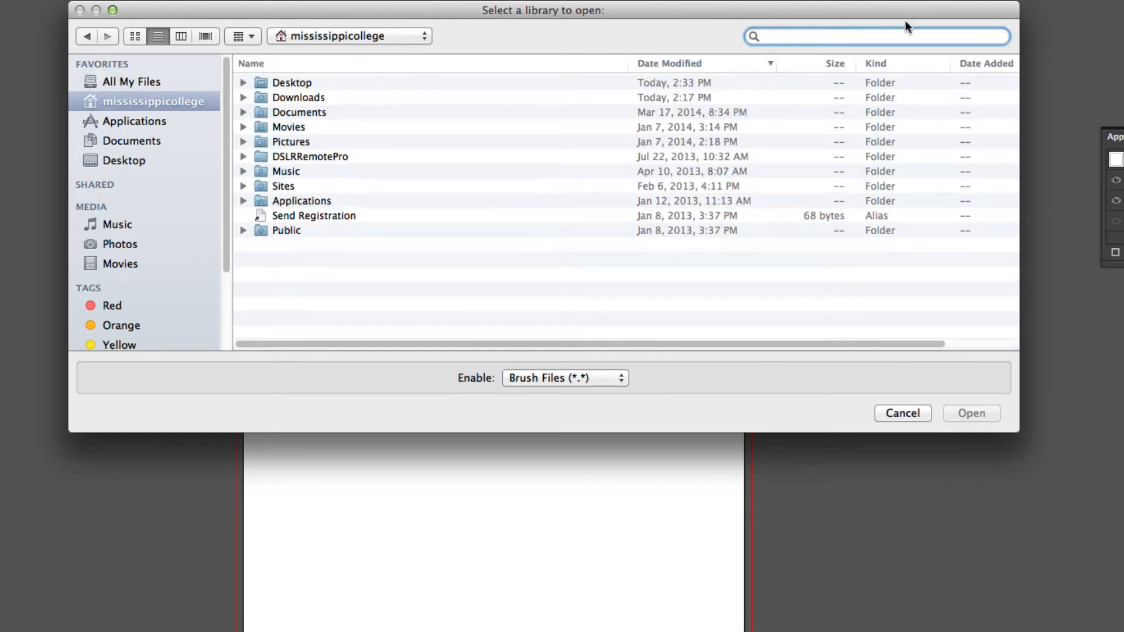
type("Grunge")
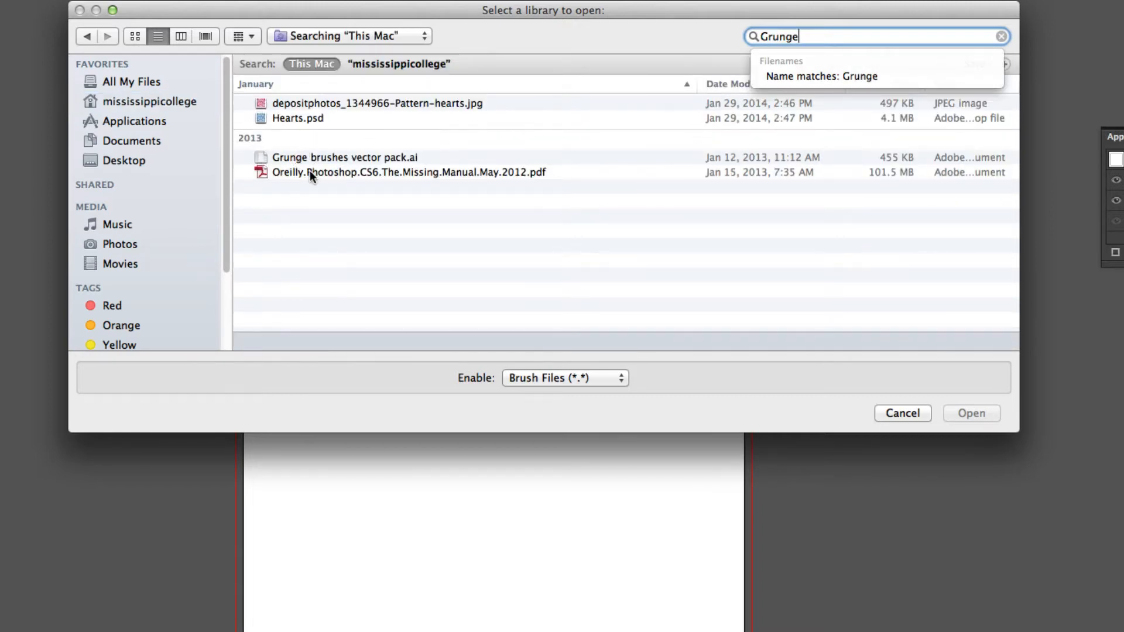
left_click(292, 157)
left_click(970, 413)
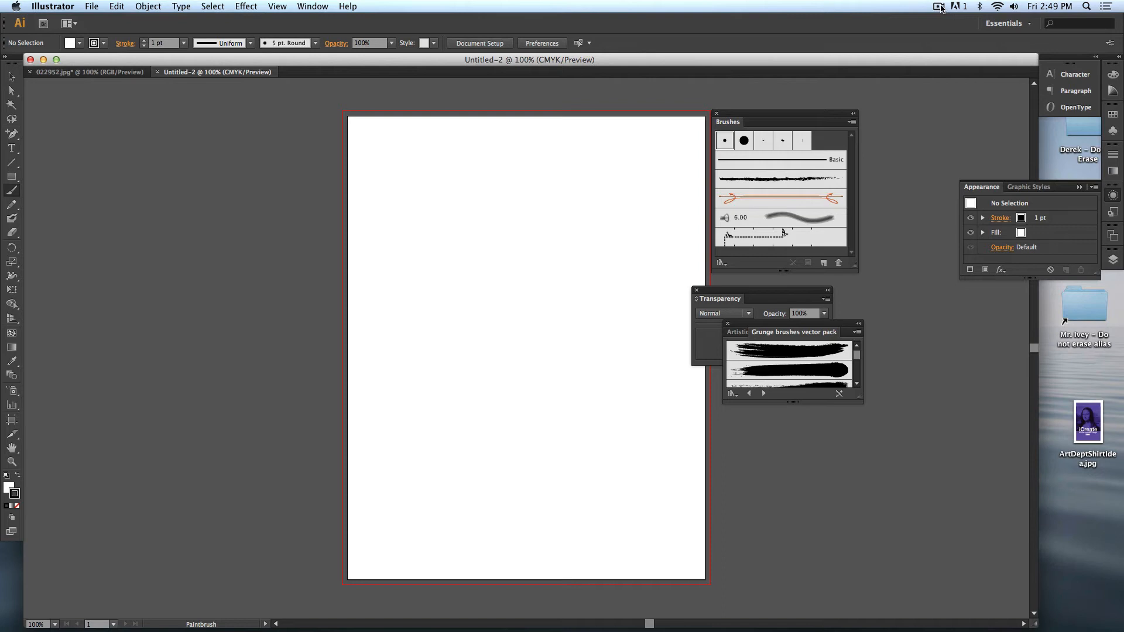
left_click(938, 7)
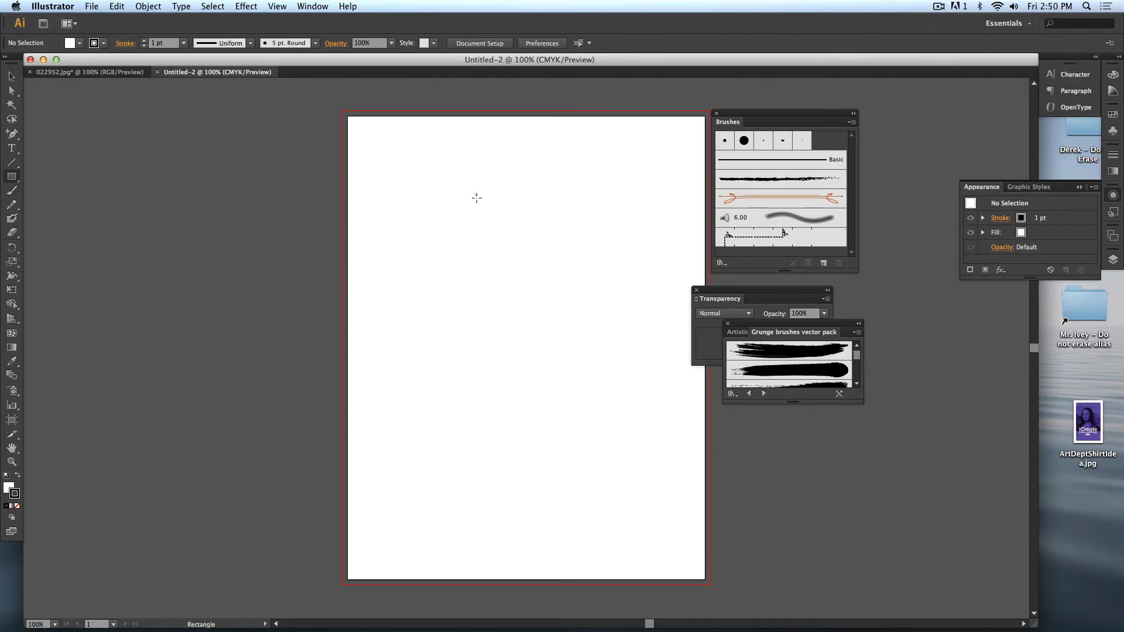
- Draw a circle about 0.93 in wide in the upper part of the page with the Ellipse tool and fill it red
left_click_drag(477, 198, 525, 242)
left_click_drag(12, 176, 64, 204)
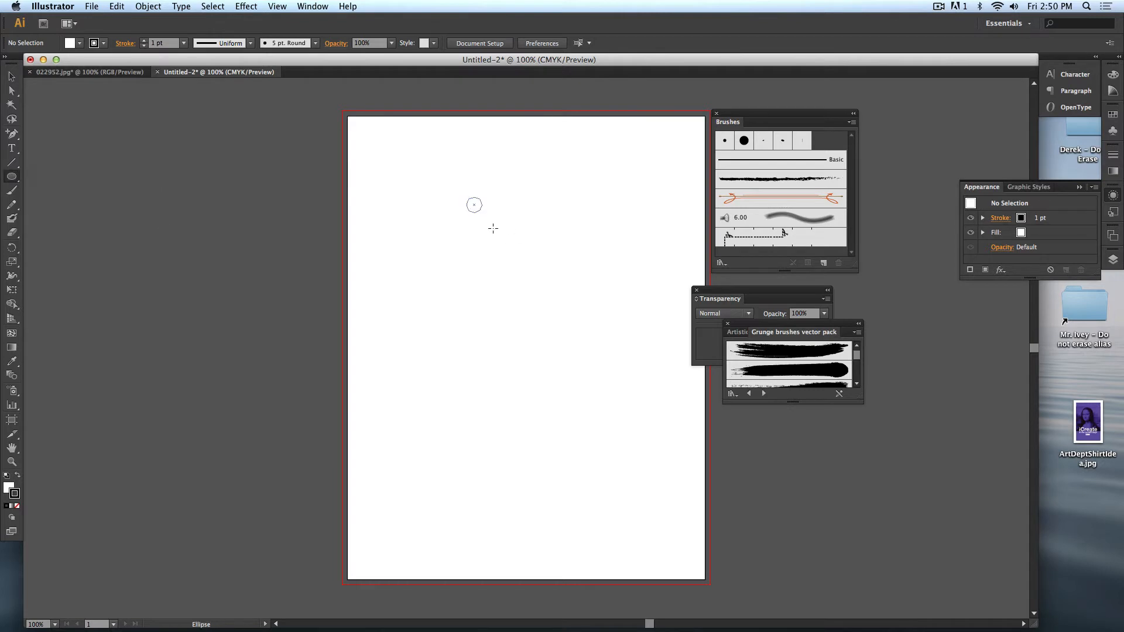
left_click_drag(493, 229, 489, 228)
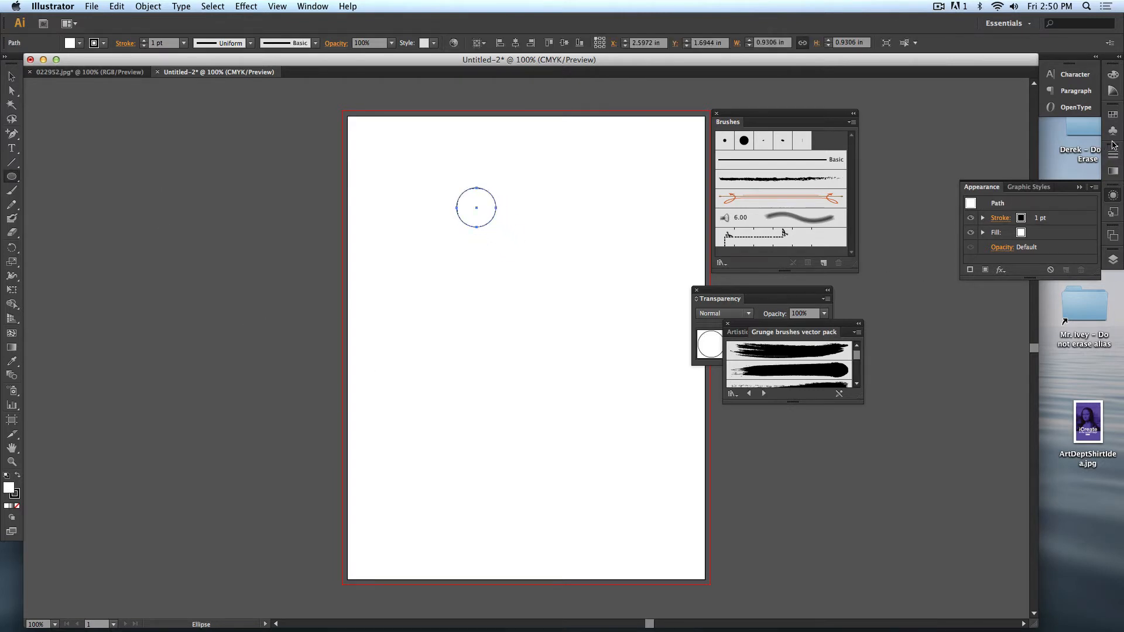
left_click(1113, 114)
left_click(999, 120)
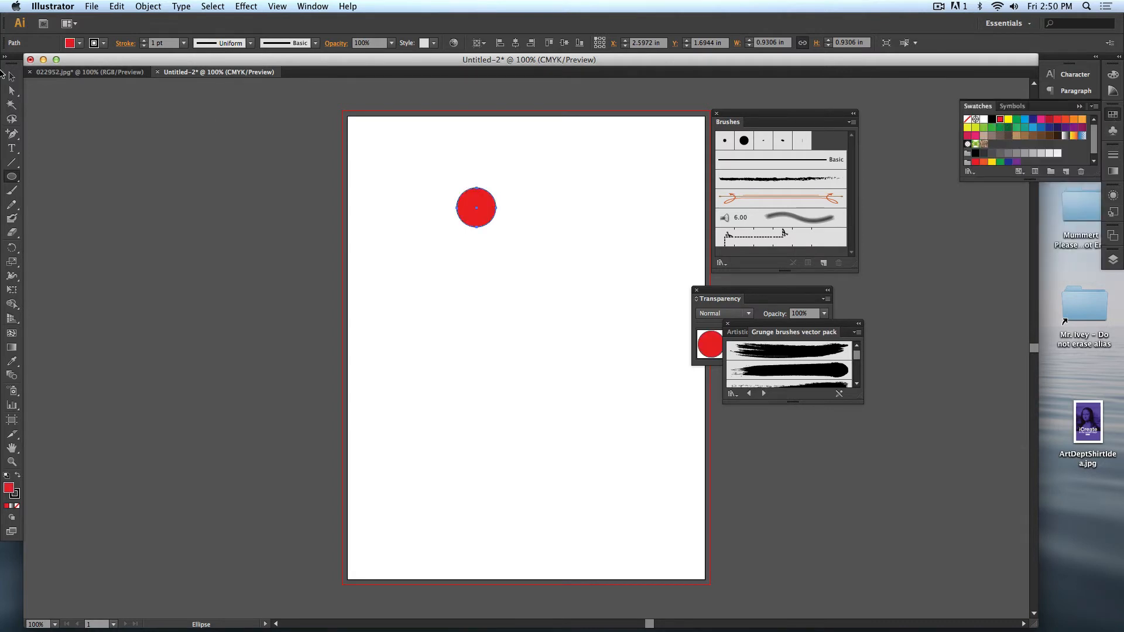
- Add narrow vertical ellipses about 0.19 by 0.81 in above and below the red circle as petals and fill both green
left_click_drag(477, 165, 477, 253)
key("v")
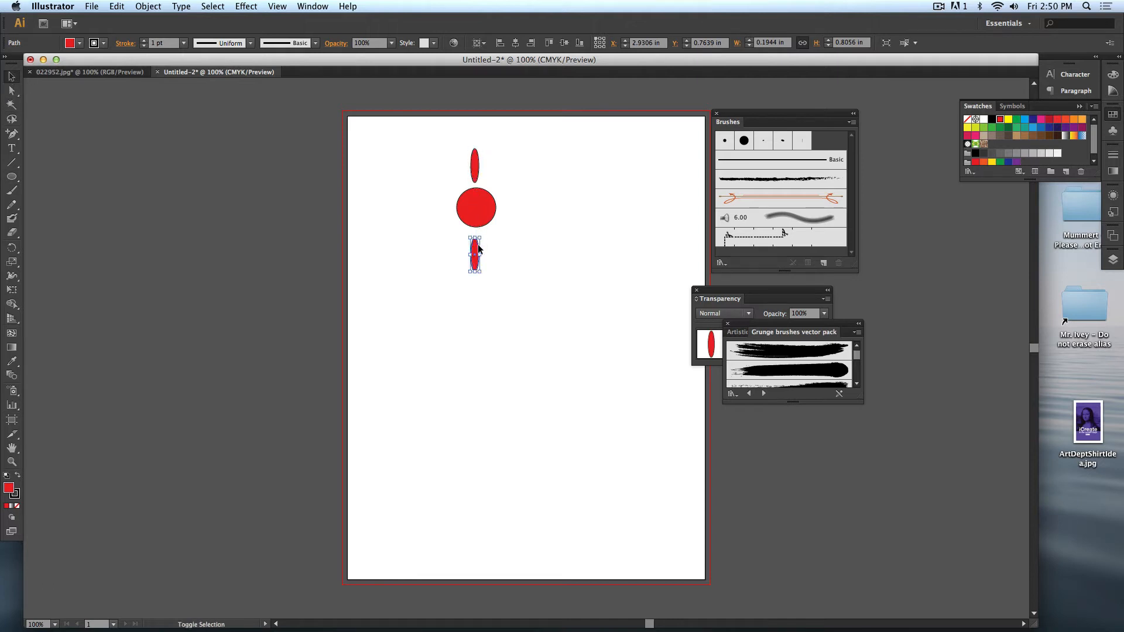
left_click(478, 170, "shift")
left_click(1001, 128)
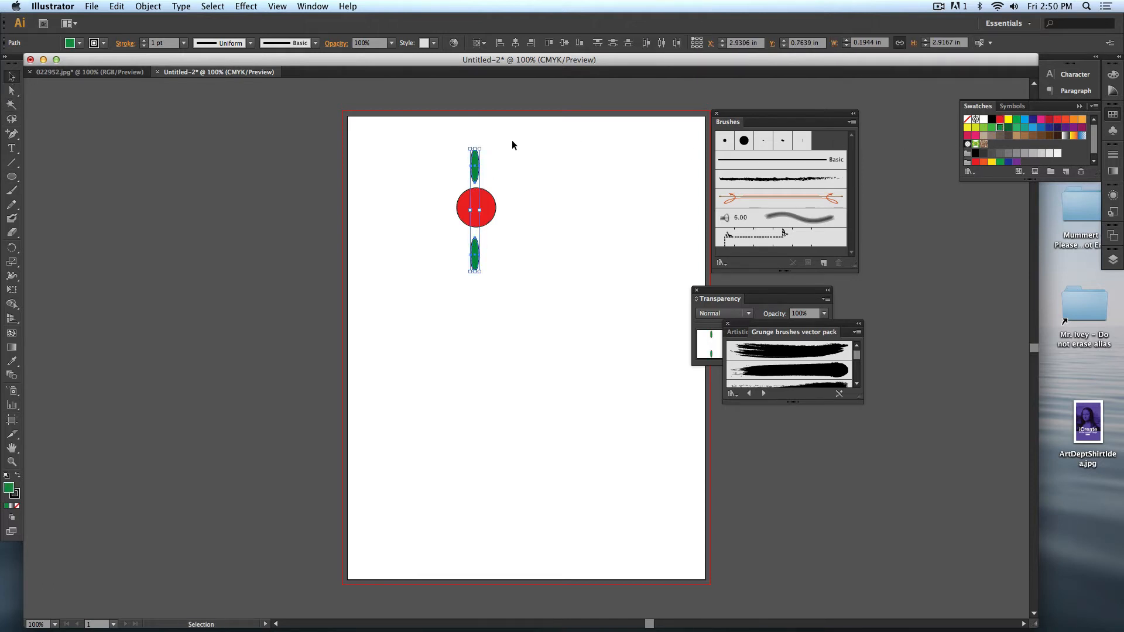
- Duplicate and rotate the pair of green petals around the red circle until eight petals surround it
key("super+c")
left_click_drag(486, 145, 407, 253)
left_click(623, 329)
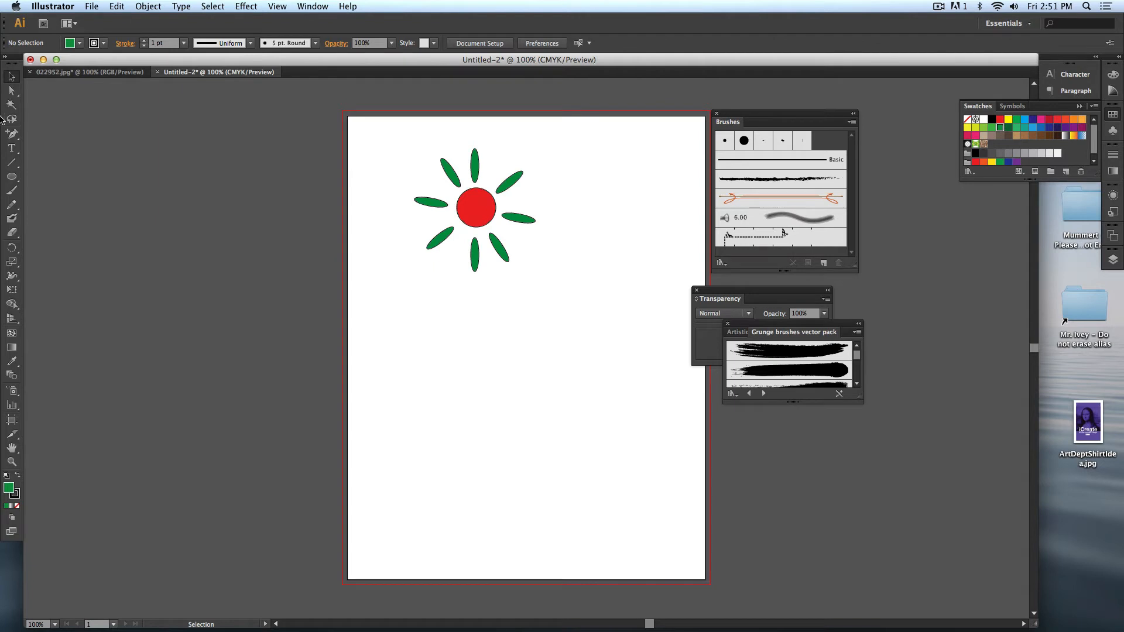
- Draw a curved stem from the red circle downwards with the Pen tool, giving it a green stroke and no fill
left_click(12, 162)
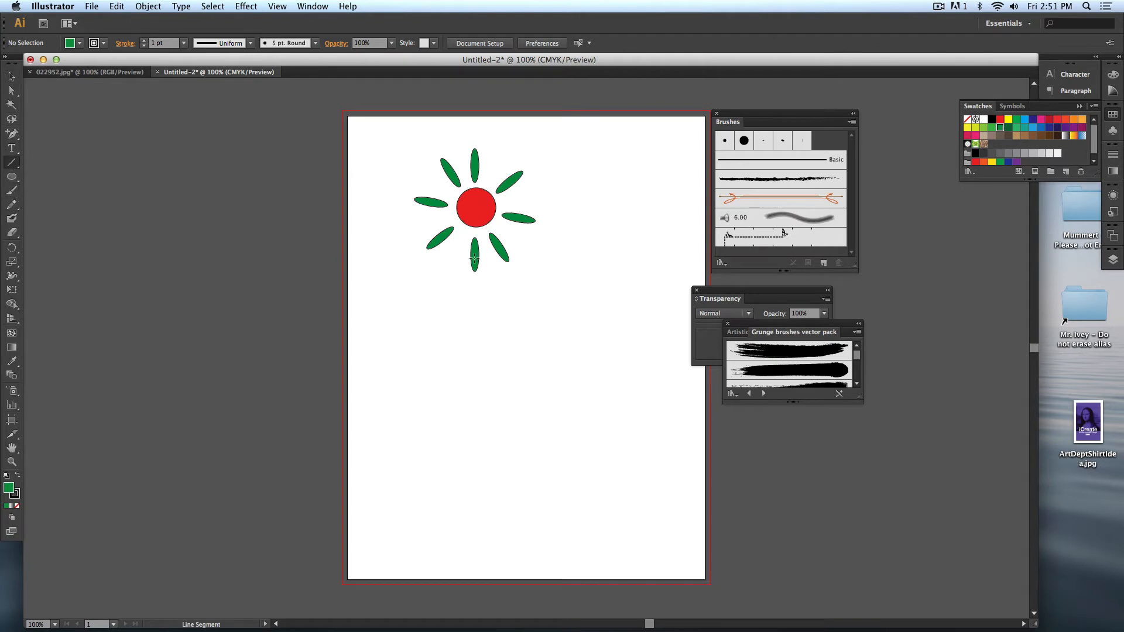
left_click(13, 134)
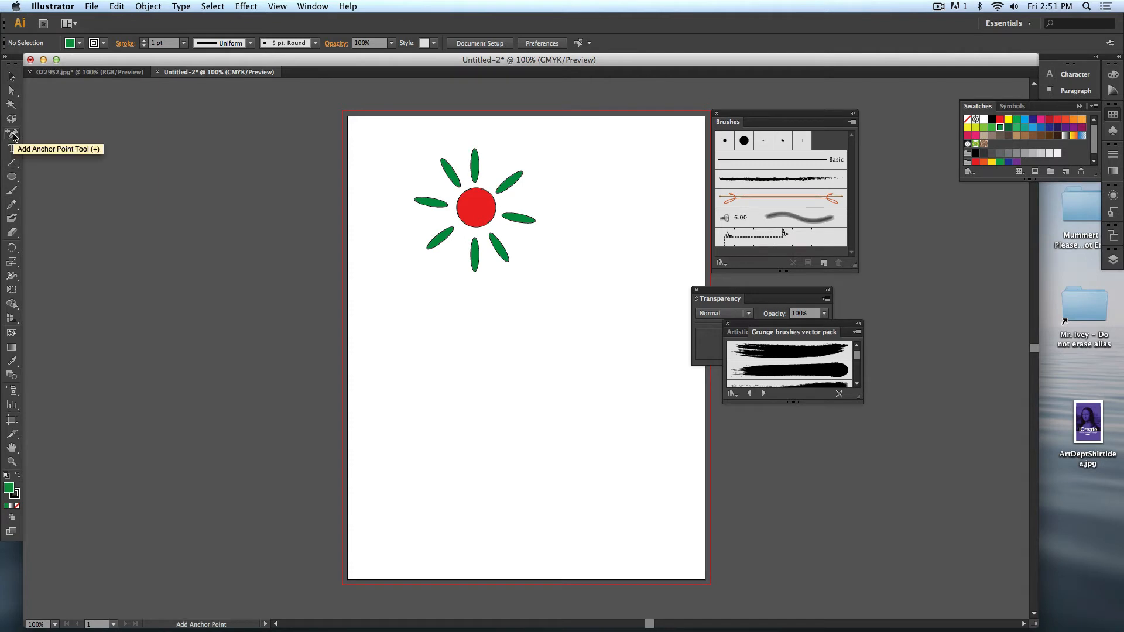
left_click_drag(13, 134, 57, 136)
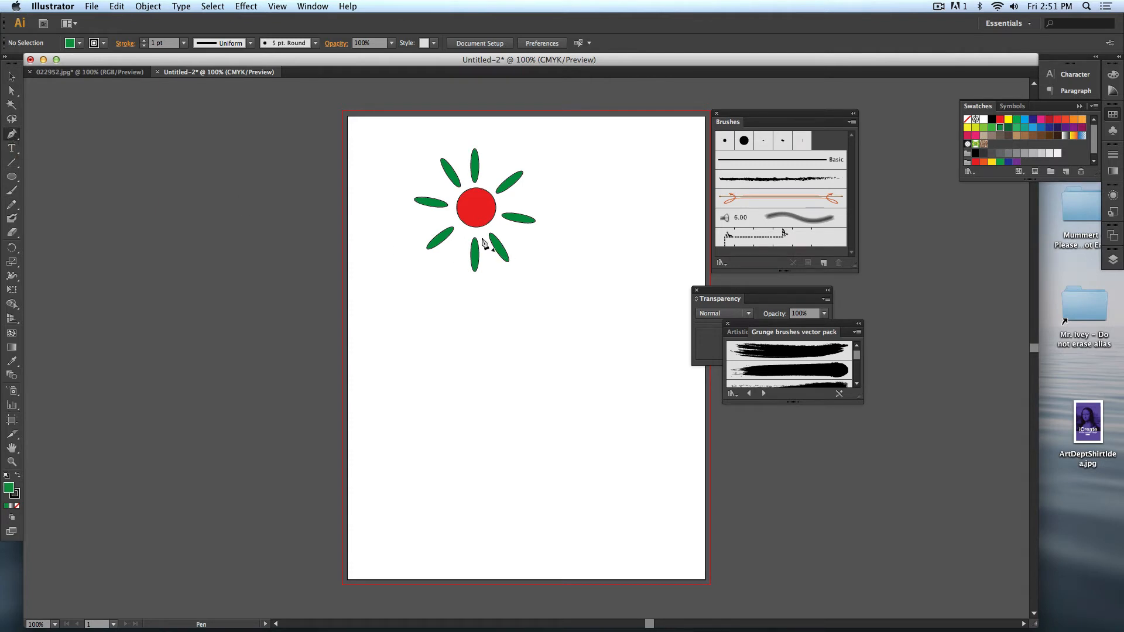
left_click(483, 230)
left_click_drag(465, 401, 426, 485)
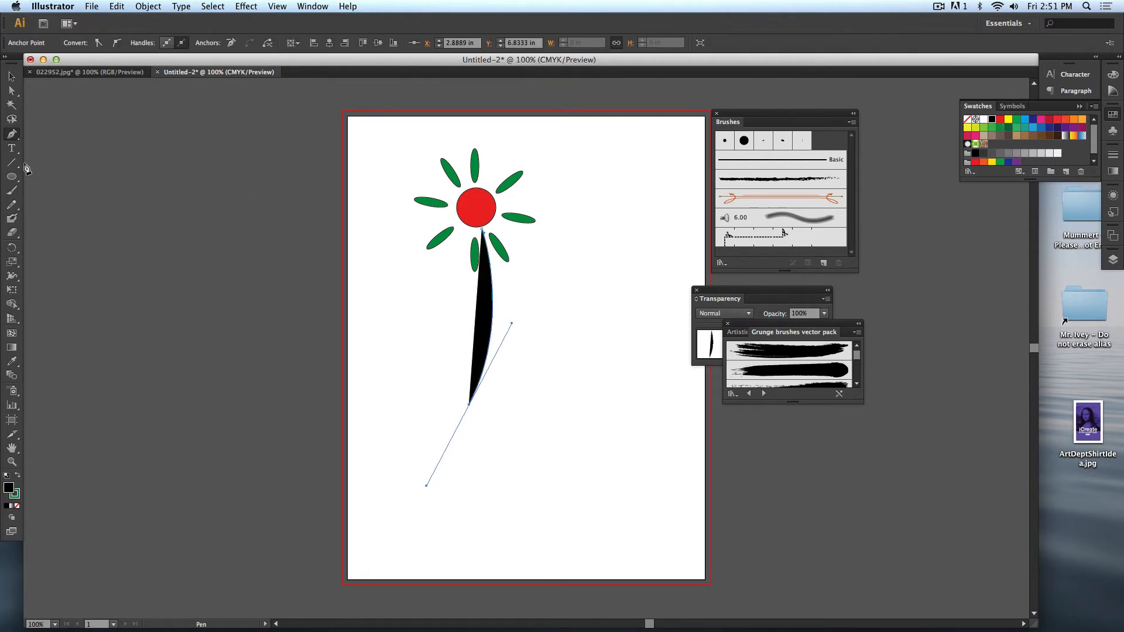
left_click(18, 476)
left_click(17, 477)
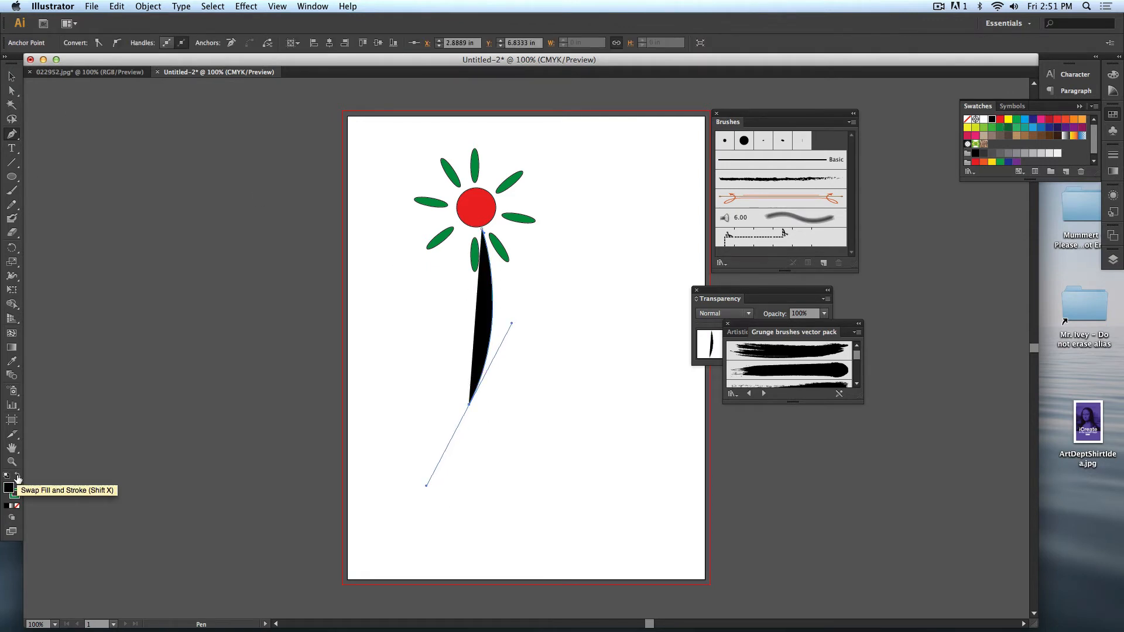
key("slash")
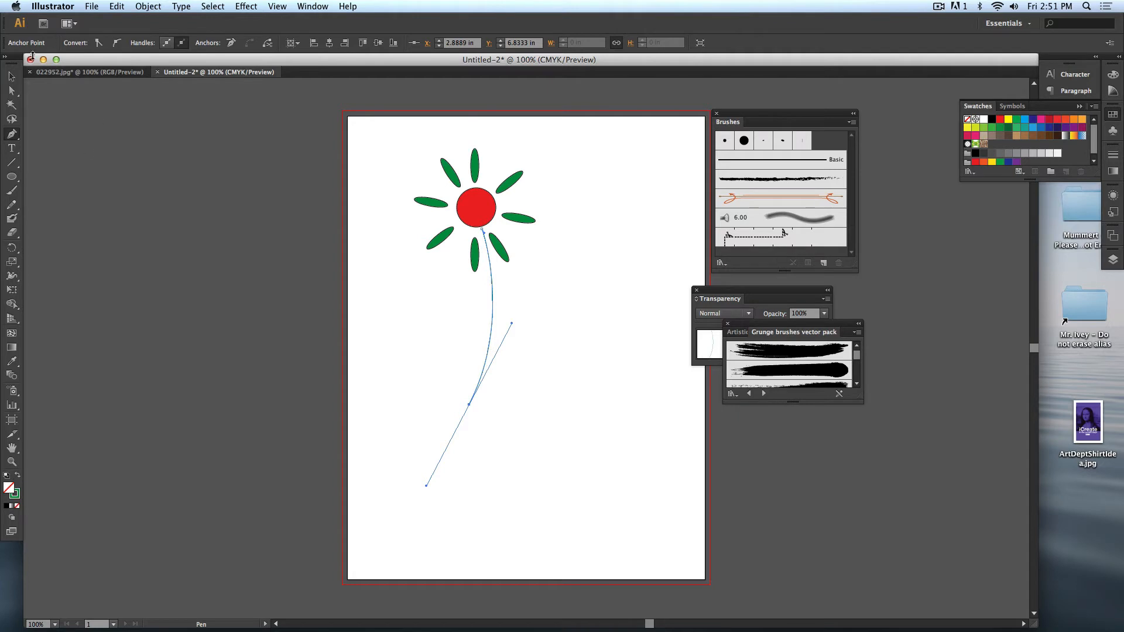
key("v")
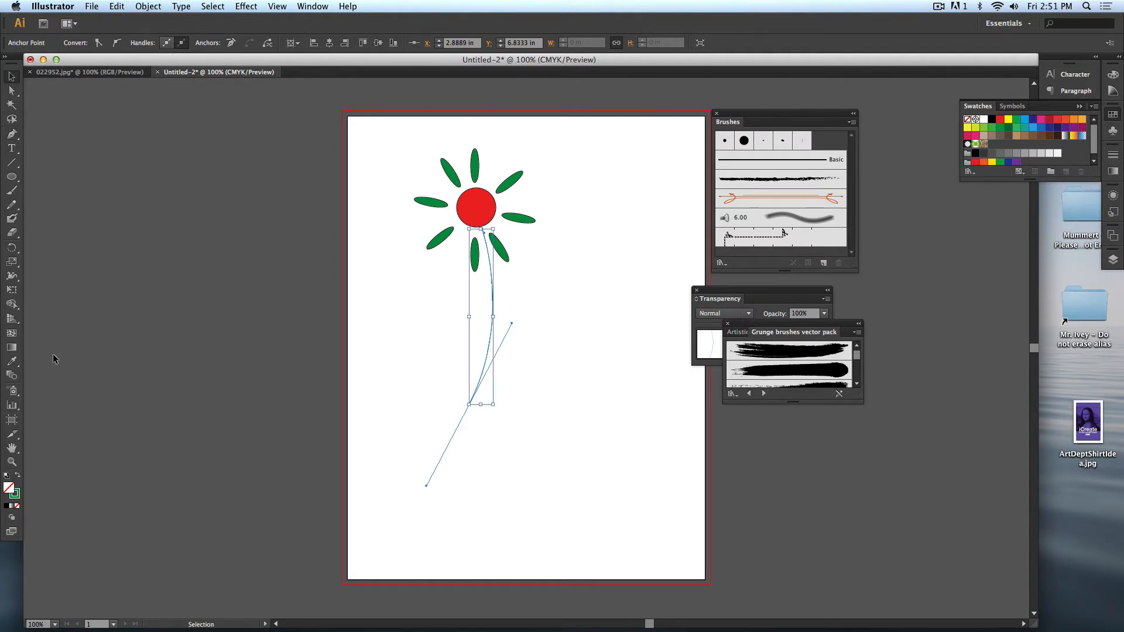
- Increase the stem's stroke weight to 12 pt and deselect it
key("x")
left_click(1113, 155)
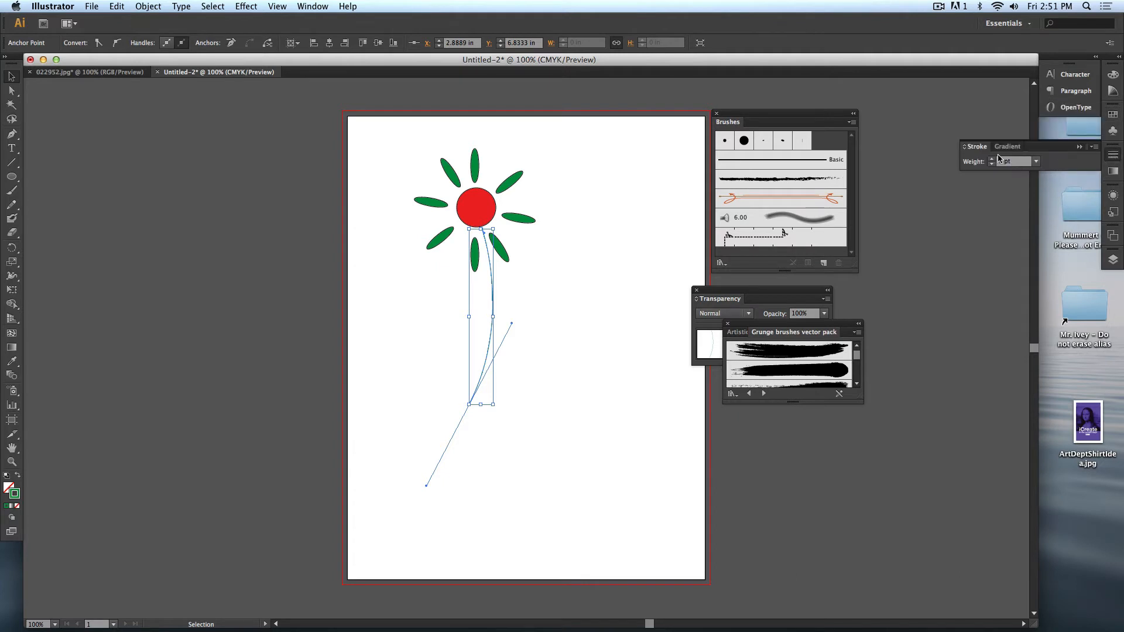
left_click(993, 164)
left_click(993, 160)
left_click(992, 159)
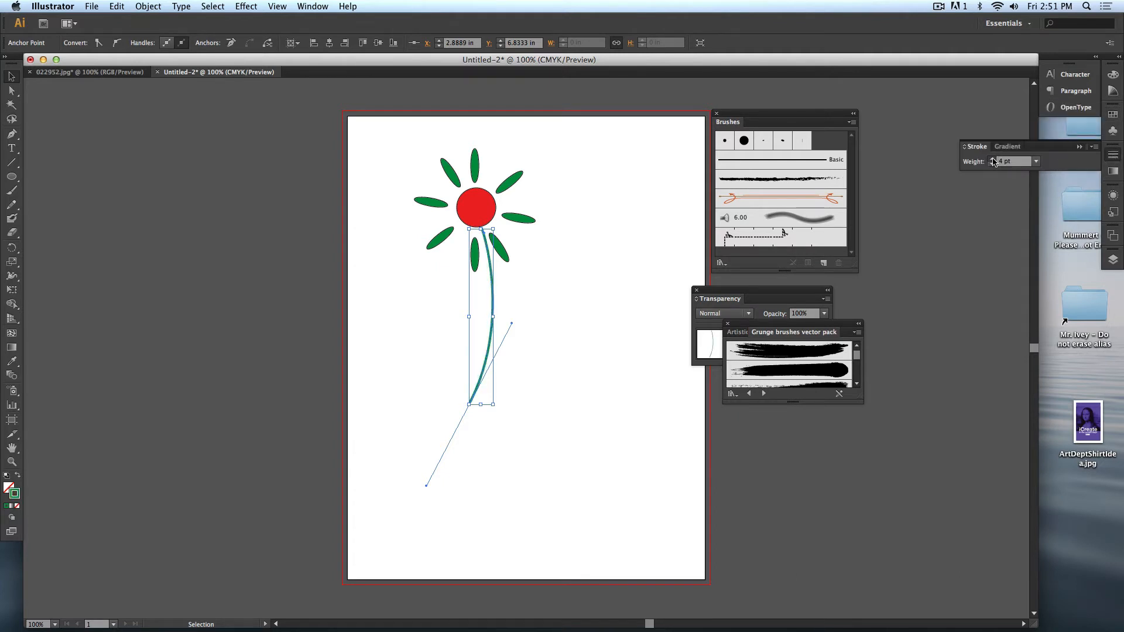
left_click(992, 159)
left_click(992, 160)
left_click(993, 159)
left_click(993, 160)
left_click(992, 160)
left_click(993, 159)
left_click(538, 305)
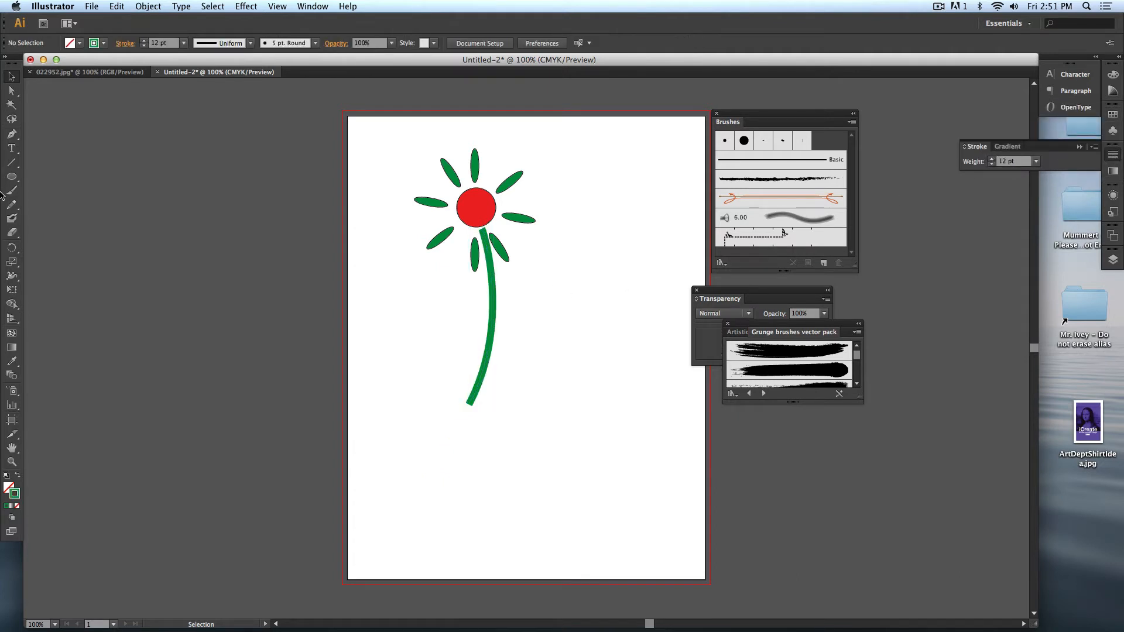
- Draw a closed curved leaf at the base of the stem with the Pen tool and give it a green fill without a stroke
left_click(12, 133)
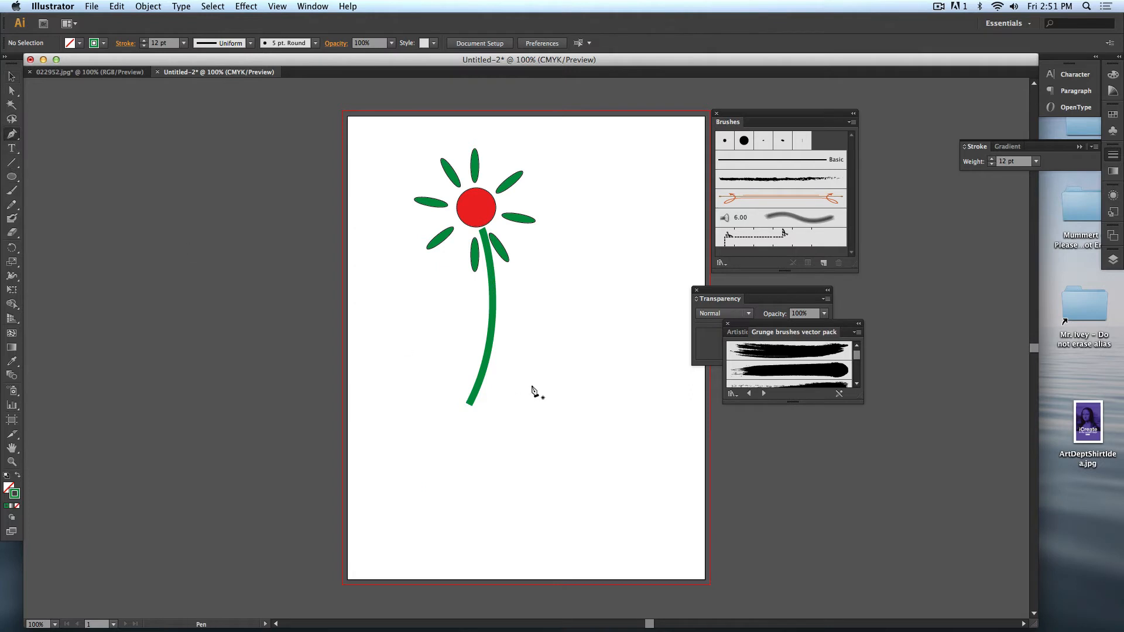
left_click(475, 408)
mouse_move(522, 354)
left_mouse_down()
mouse_move(514, 334)
mouse_move(530, 374)
left_mouse_up()
left_click(475, 410)
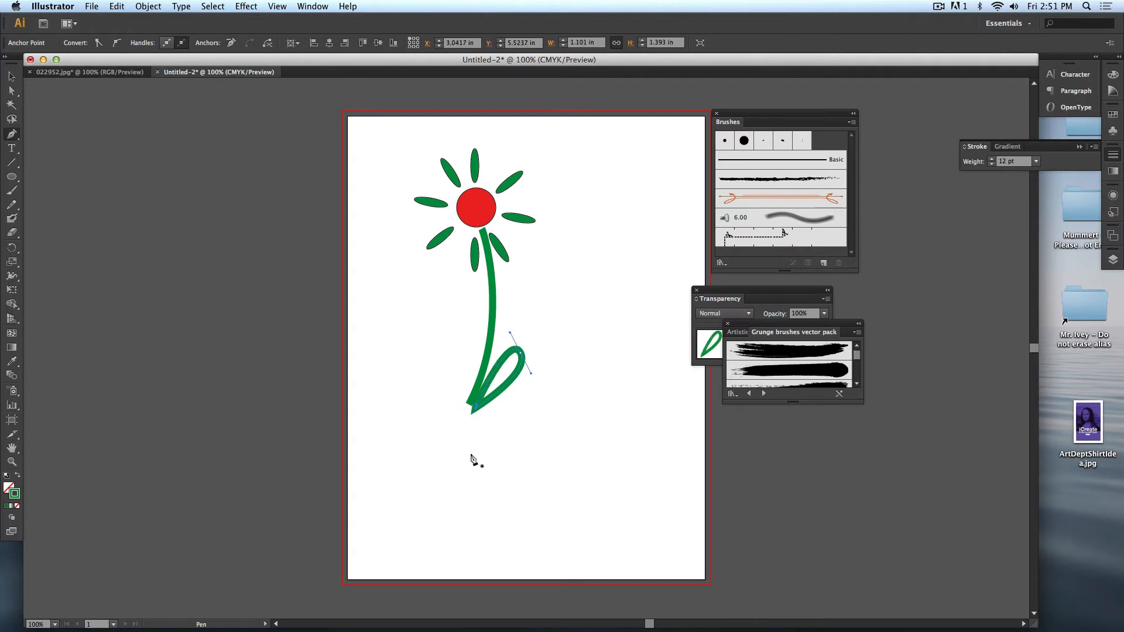
key("shift+x")
key("super+shift+a")
left_click(11, 76)
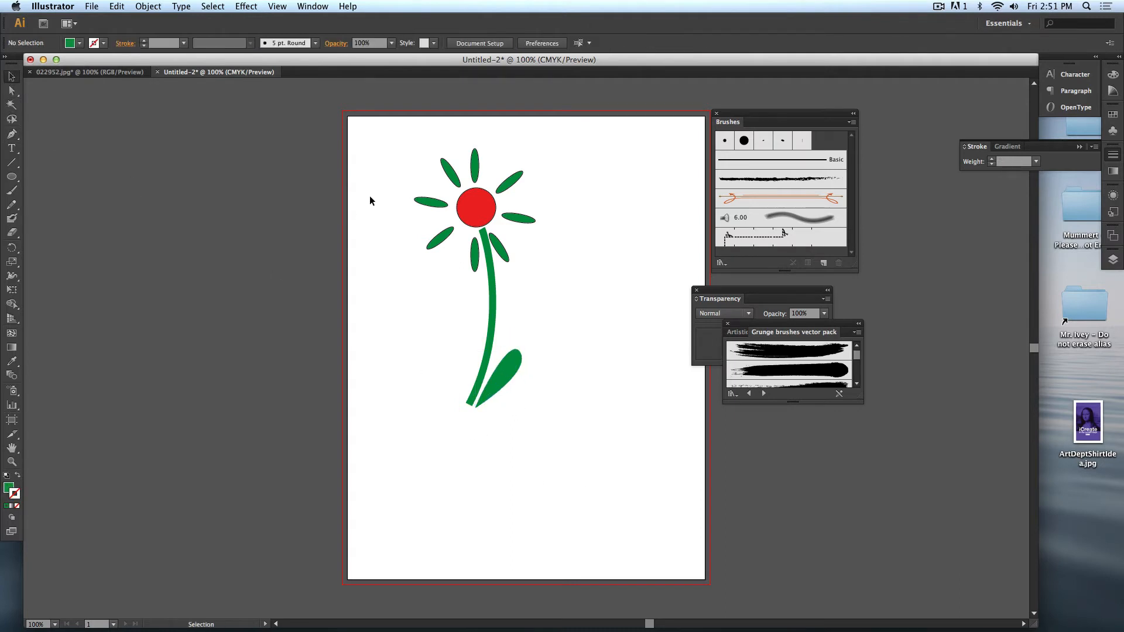
- Group all the flower parts, move the group towards the page's left edge and scale it down to about 1.43 by 3.06 in
left_click_drag(396, 145, 566, 413)
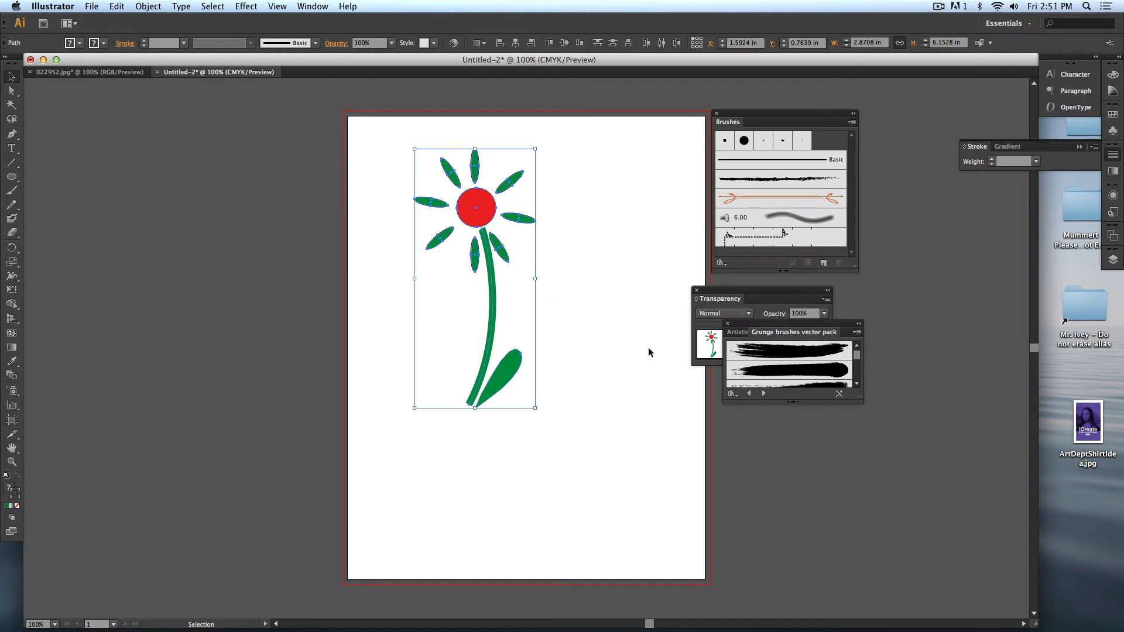
key("super+g")
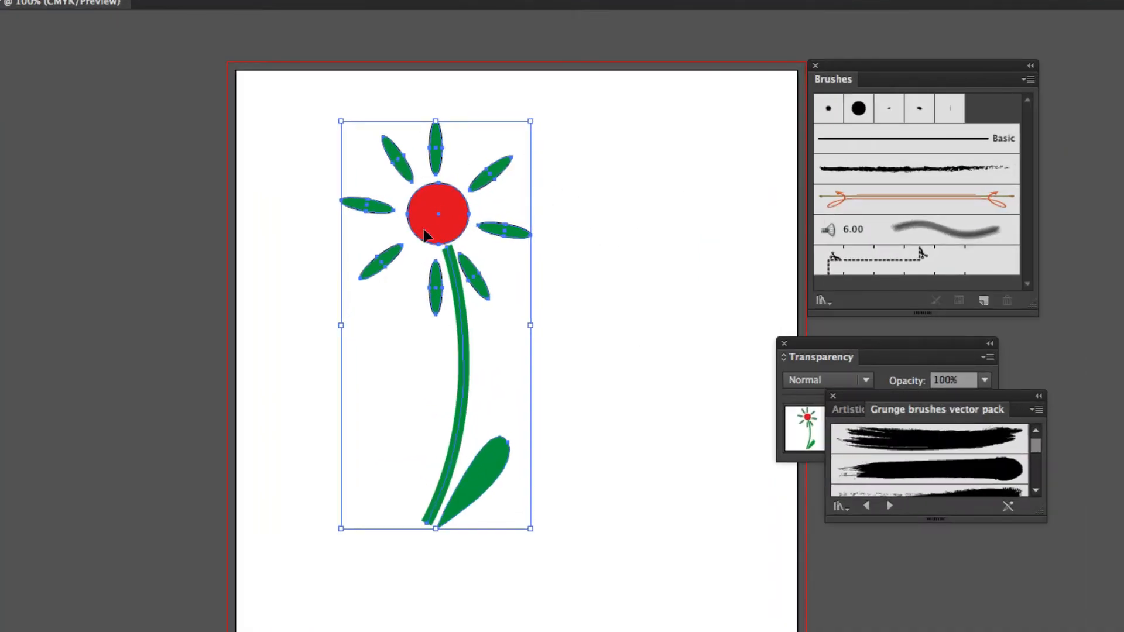
left_click_drag(424, 235, 365, 239)
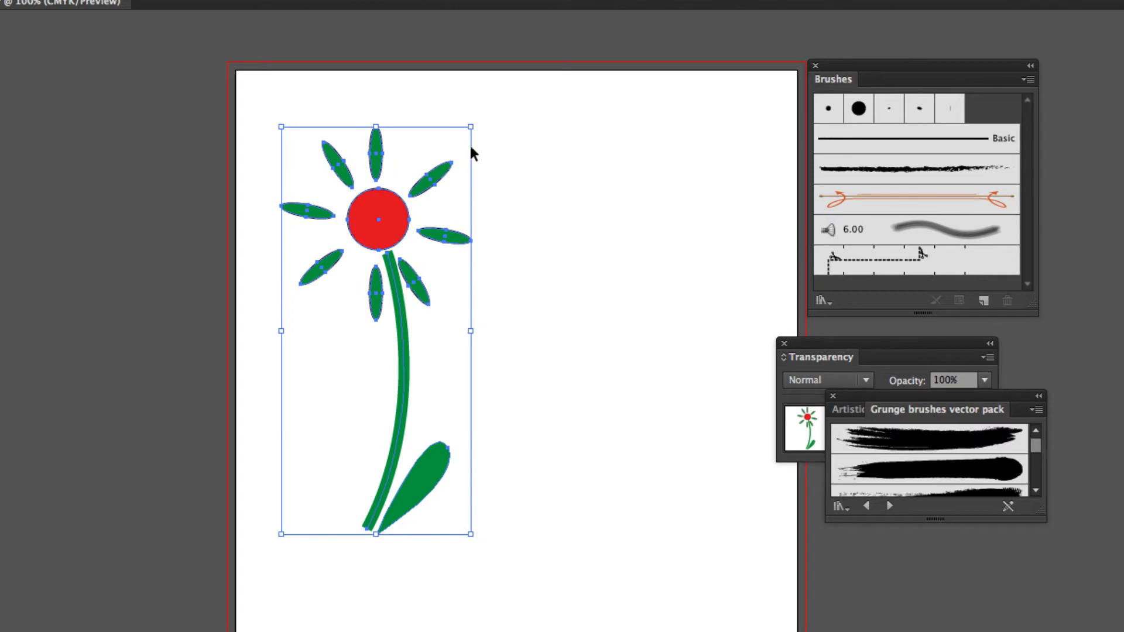
left_click_drag(471, 126, 368, 322)
- Create a new Art Brush from the flower group, keeping Stretch to Fit Stroke Length and colorization method None
mouse_move(332, 388)
left_mouse_down()
mouse_move(329, 205)
mouse_move(448, 259)
mouse_move(909, 218)
left_mouse_up()
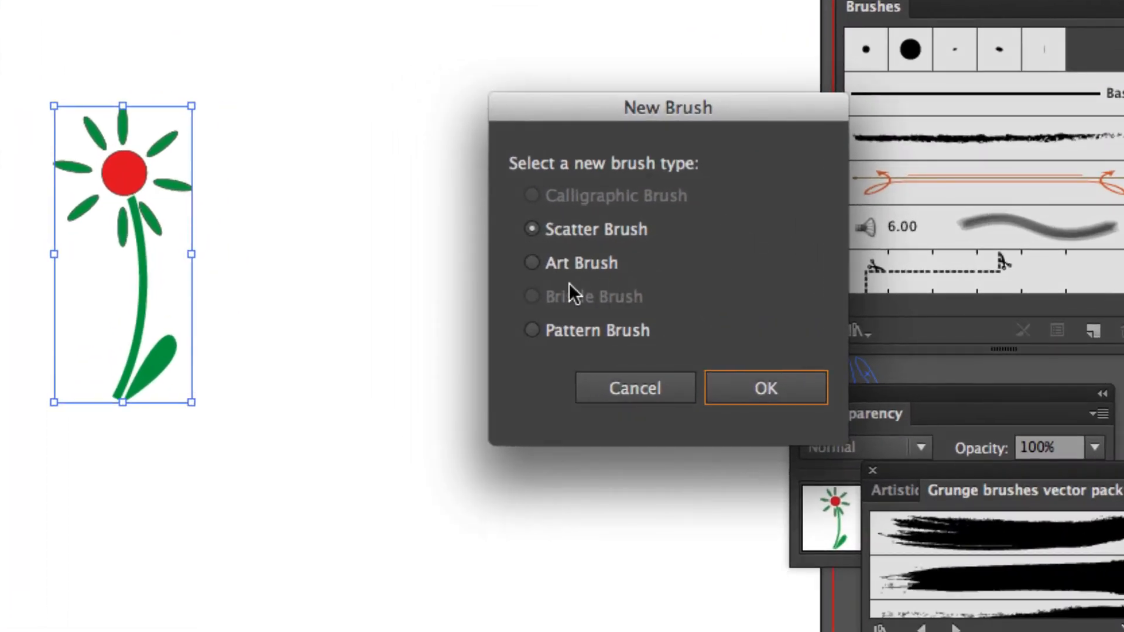
left_click(531, 264)
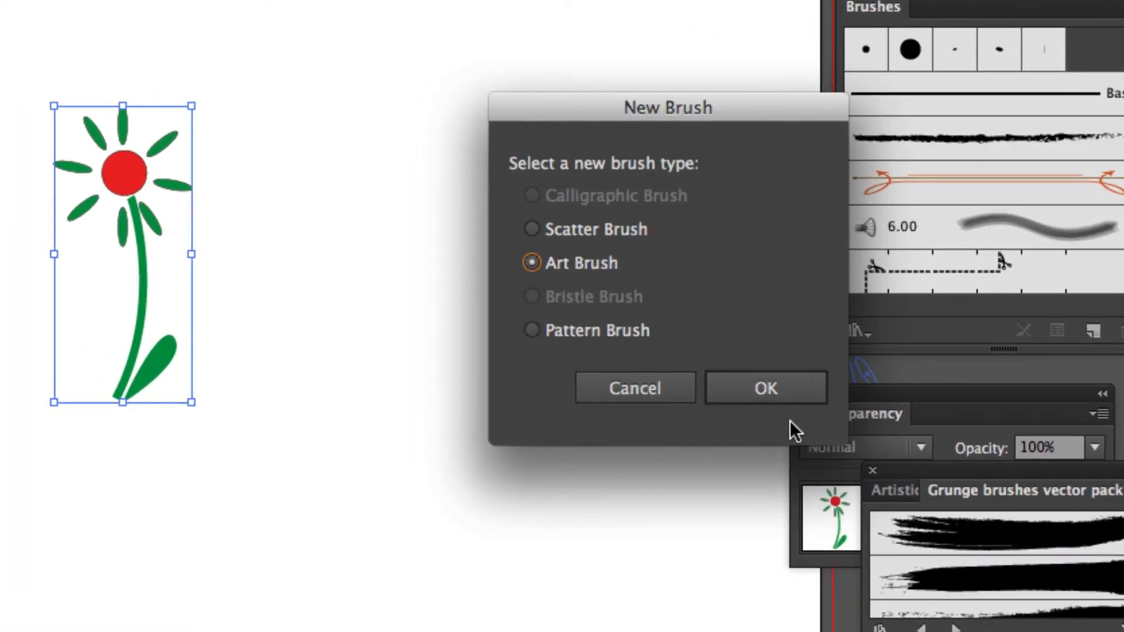
left_click(765, 392)
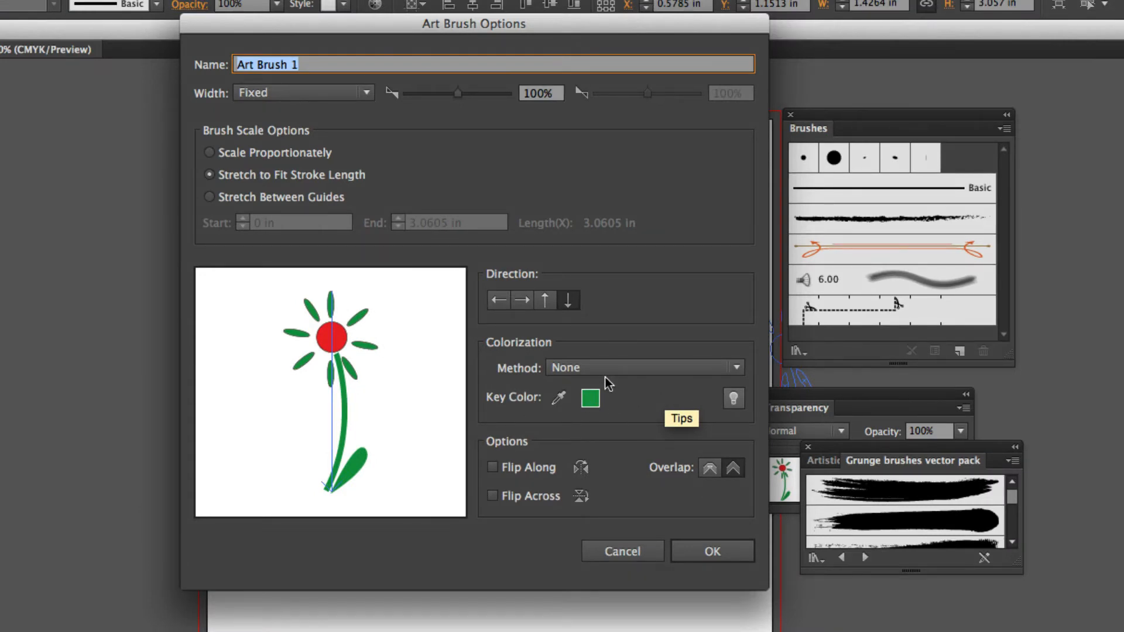
left_click(709, 556)
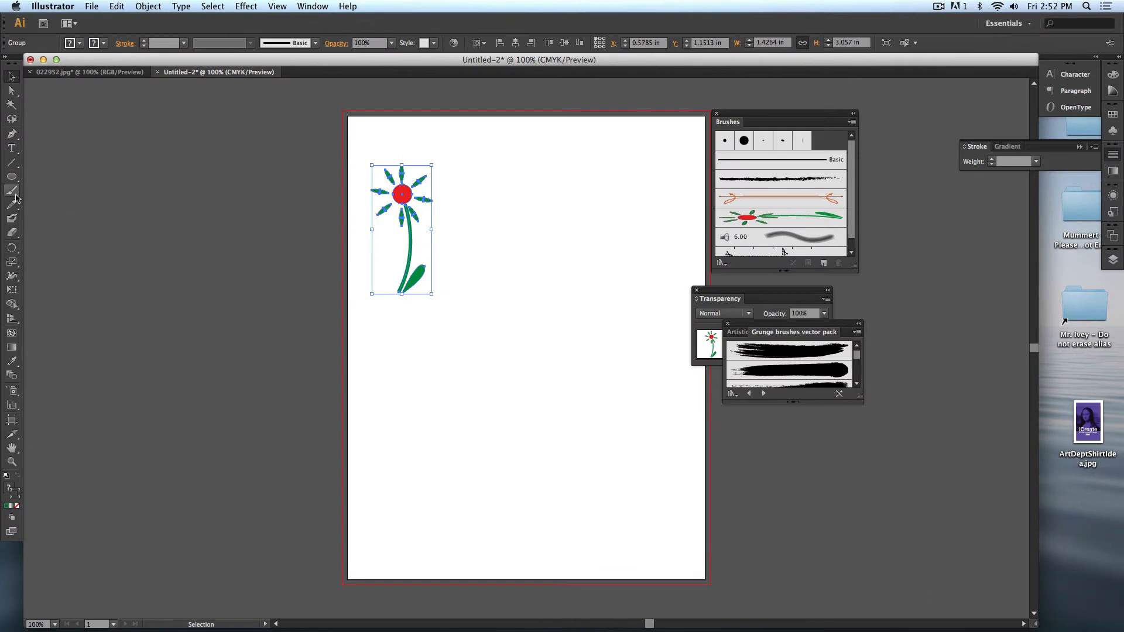
- Paint downward test strokes of different lengths beside the original flower using the Paintbrush with the new flower art brush
left_click(11, 195)
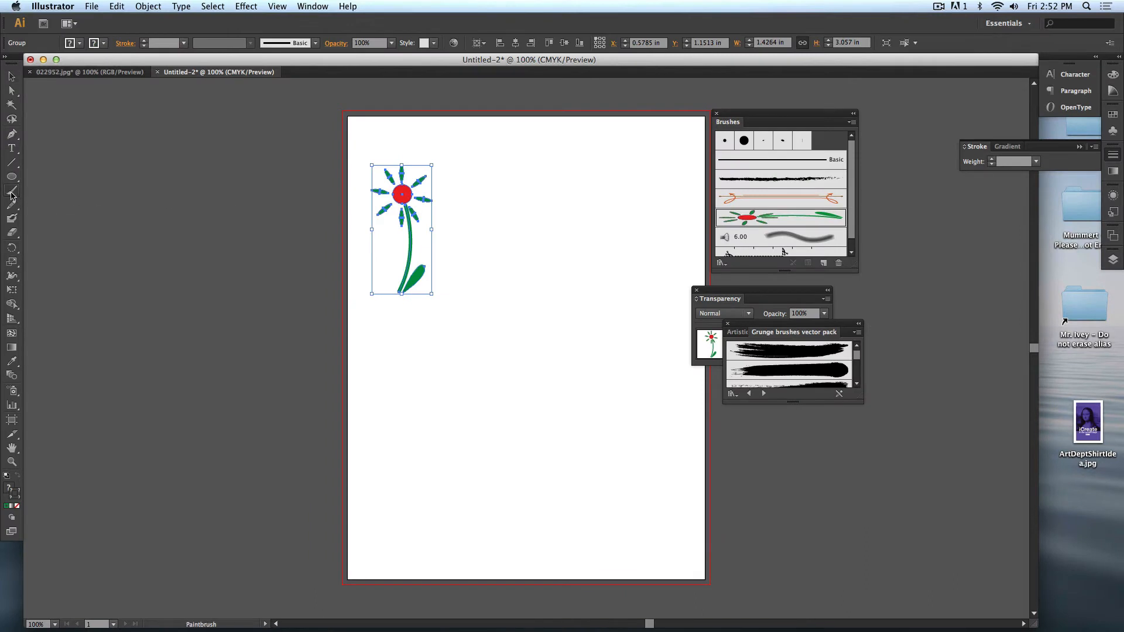
key("super+shift+a")
left_click_drag(474, 302, 474, 180)
key("super+z")
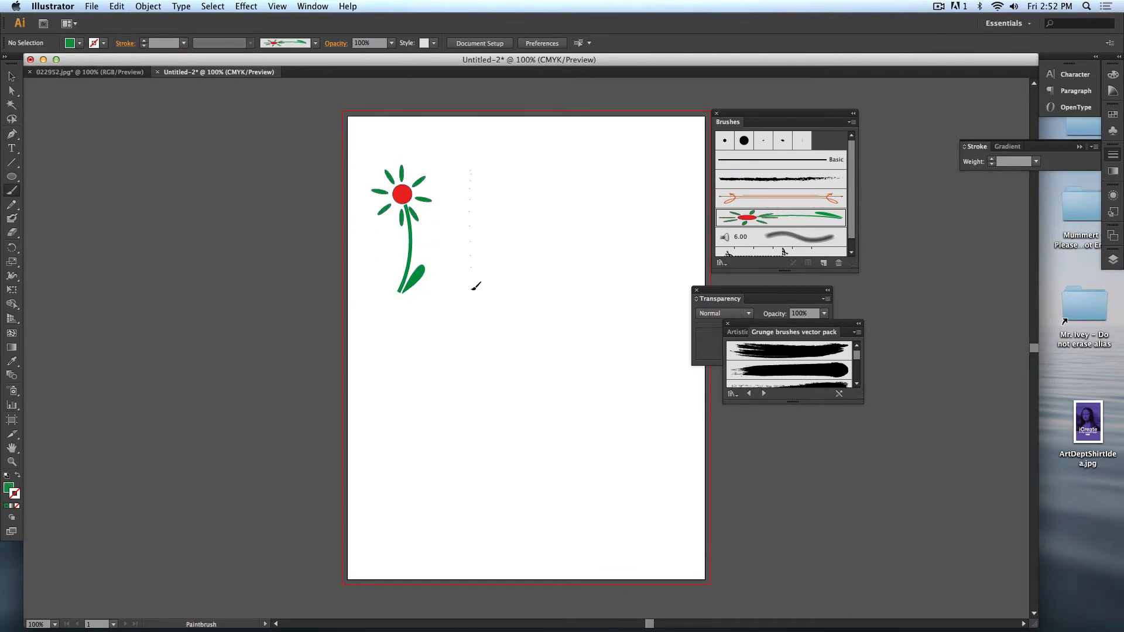
left_click_drag(473, 289, 468, 300)
left_click_drag(526, 255, 527, 258)
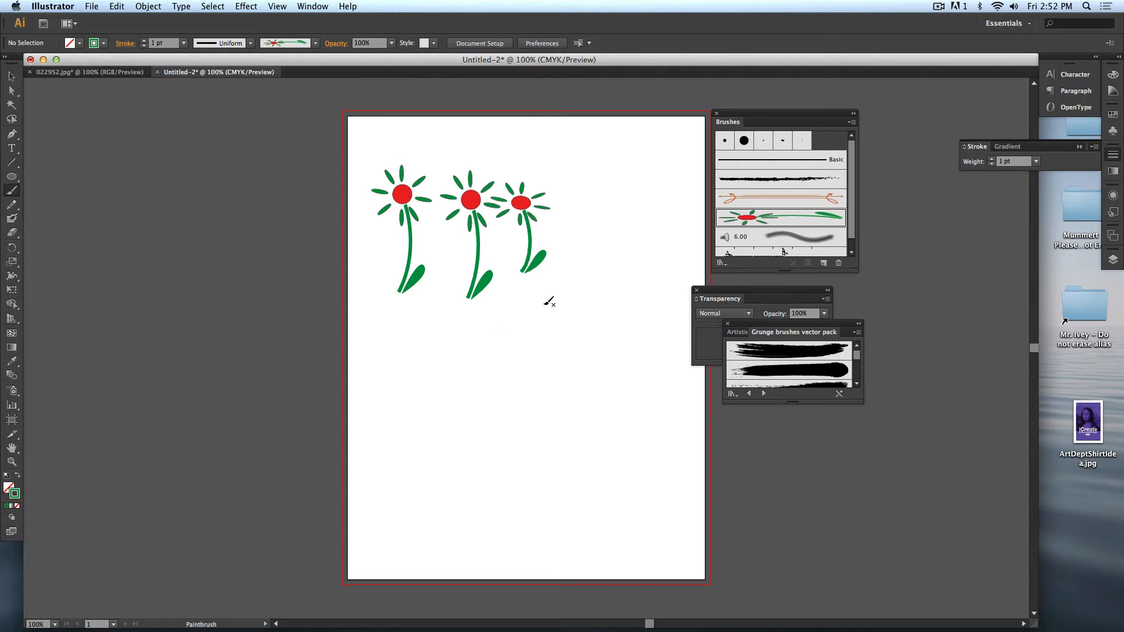
left_click_drag(563, 192, 566, 218)
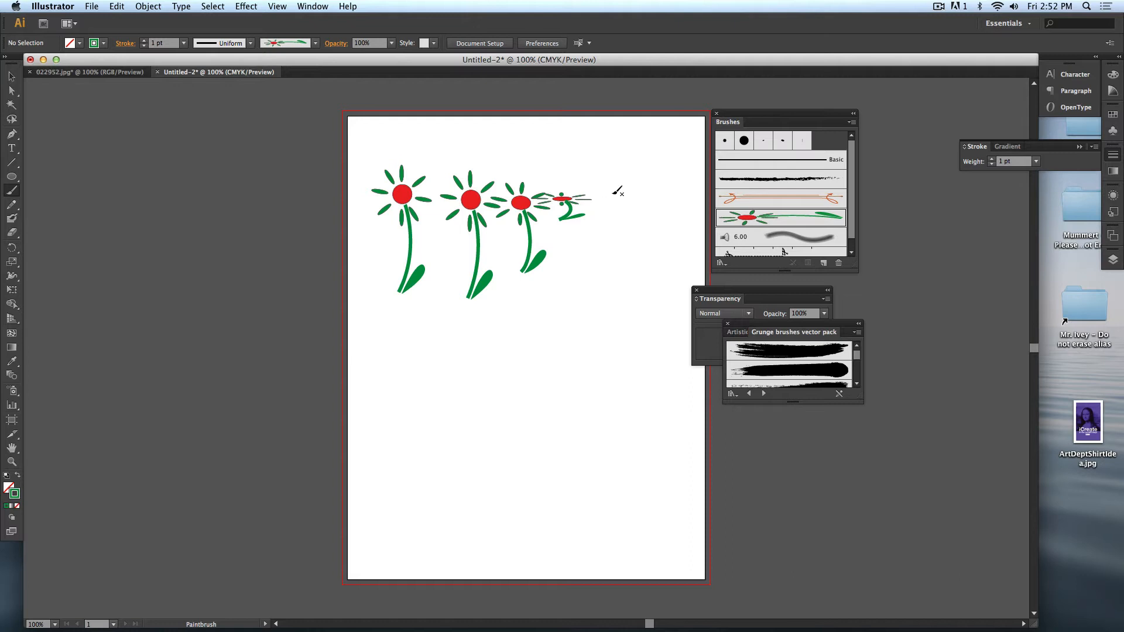
left_click_drag(617, 186, 621, 214)
left_click_drag(661, 511, 659, 567)
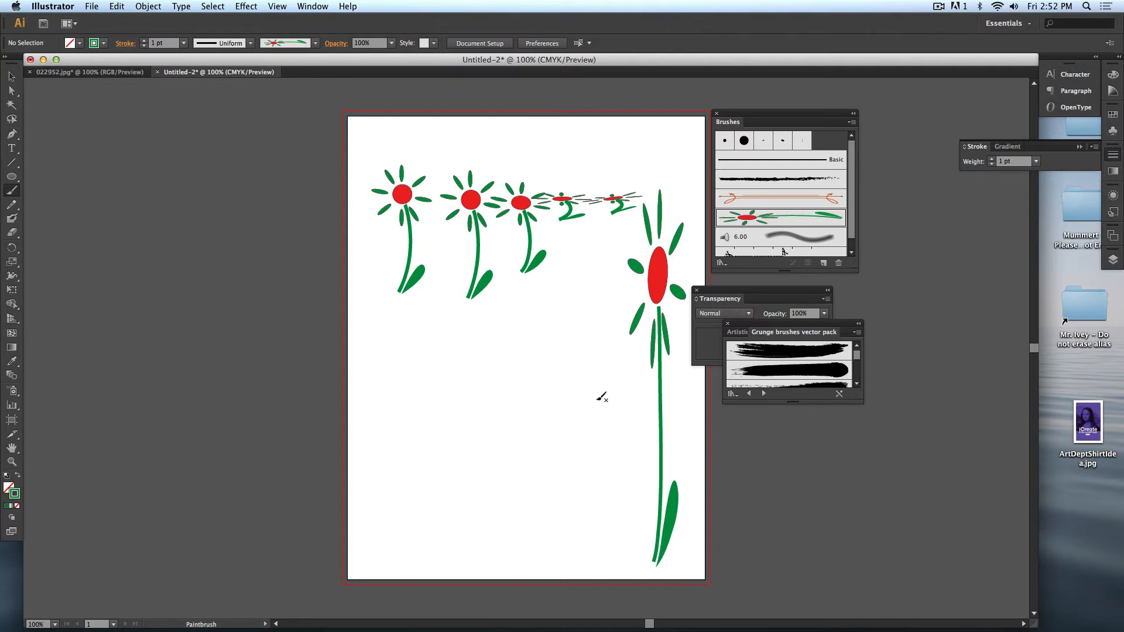
- Paint long, curved downward test strokes with the flower art brush across the lower page and onto the pasteboard
left_click_drag(564, 281, 575, 345)
left_click_drag(485, 501, 555, 571)
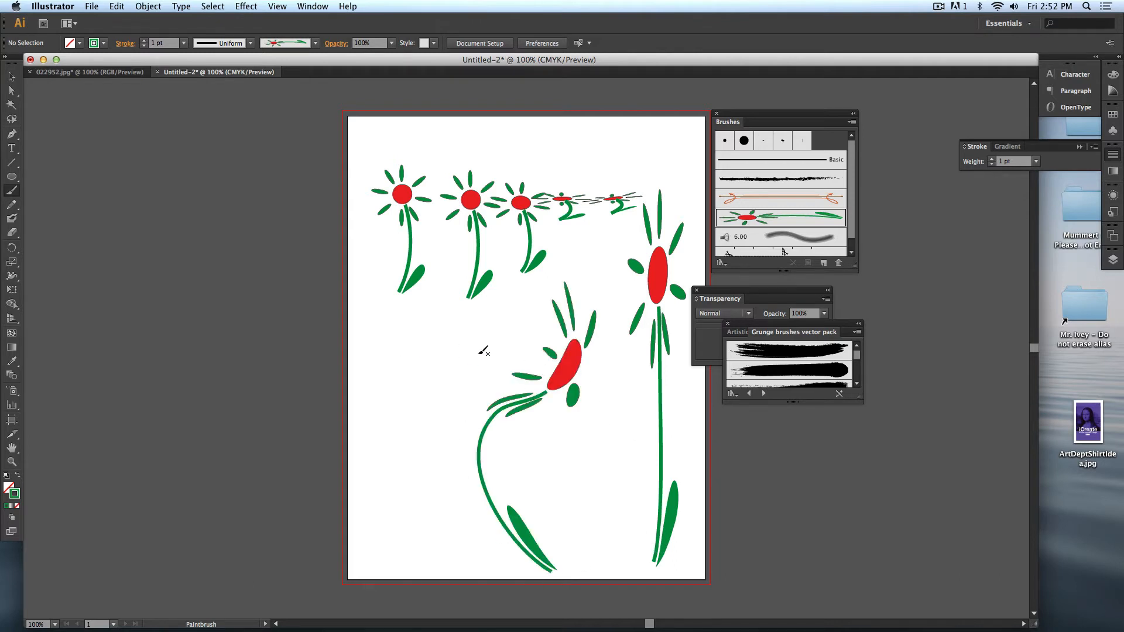
left_click_drag(445, 534, 239, 542)
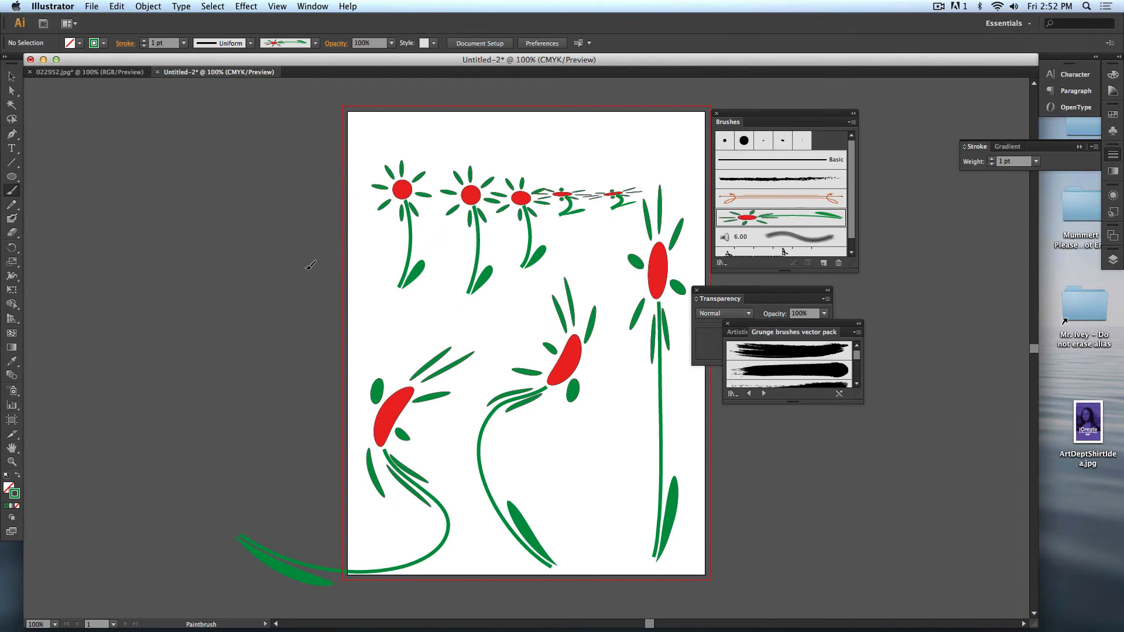
left_click_drag(334, 236, 216, 386)
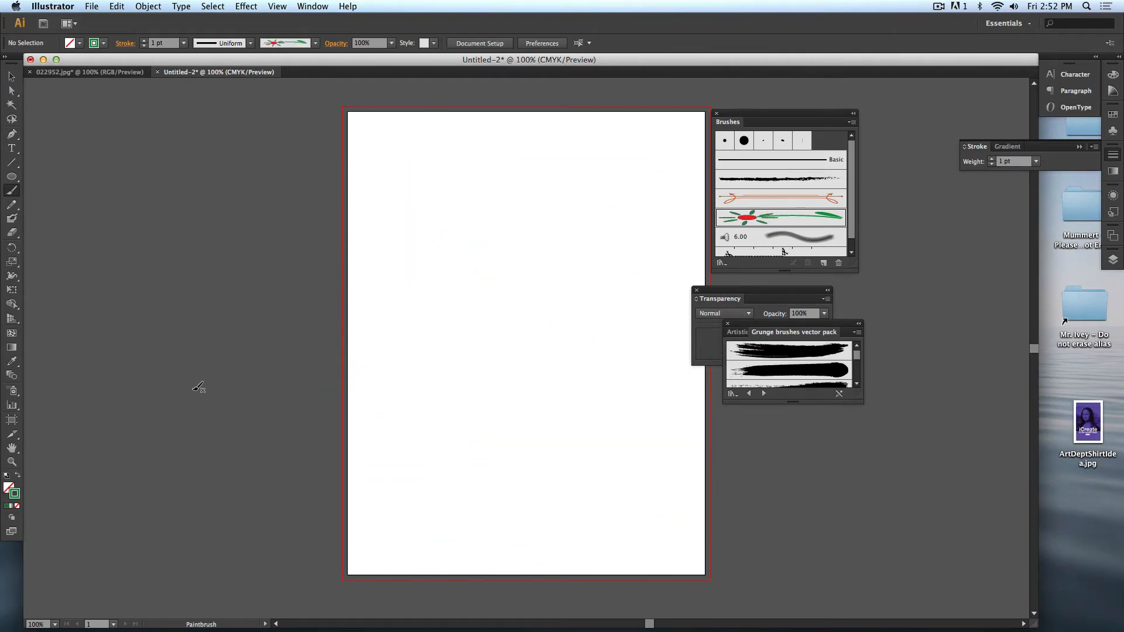
- Delete all the painted test strokes, keeping only the original flower on the page
key("super+z")
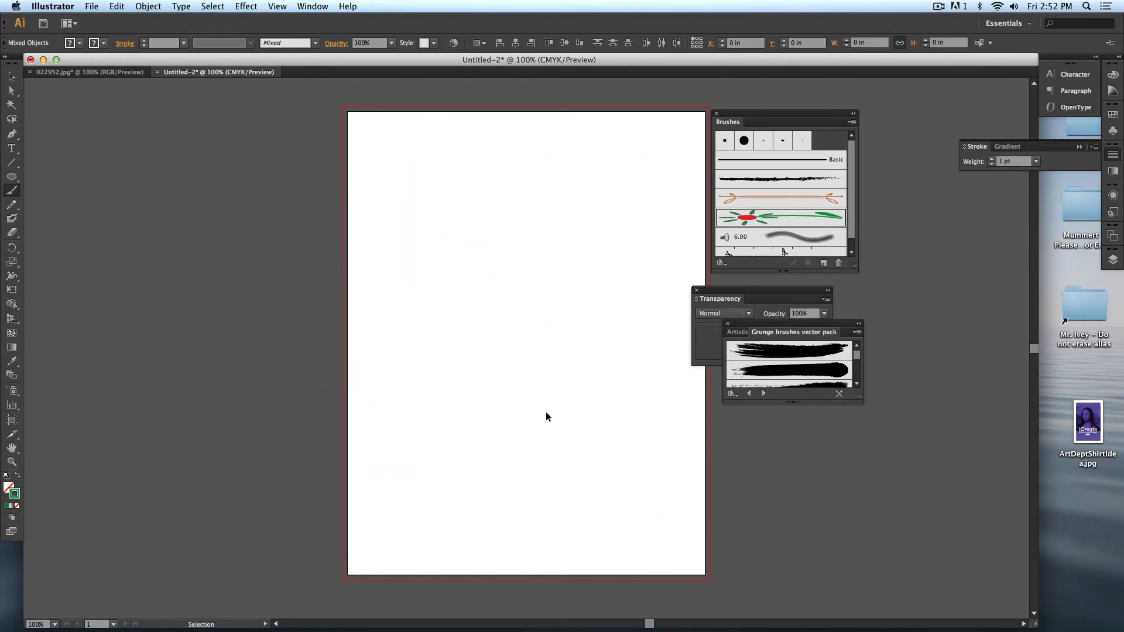
left_click(9, 77)
mouse_move(250, 365)
left_mouse_down()
mouse_move(570, 495)
mouse_move(692, 514)
left_mouse_up()
key("Delete")
left_click_drag(545, 221, 455, 161)
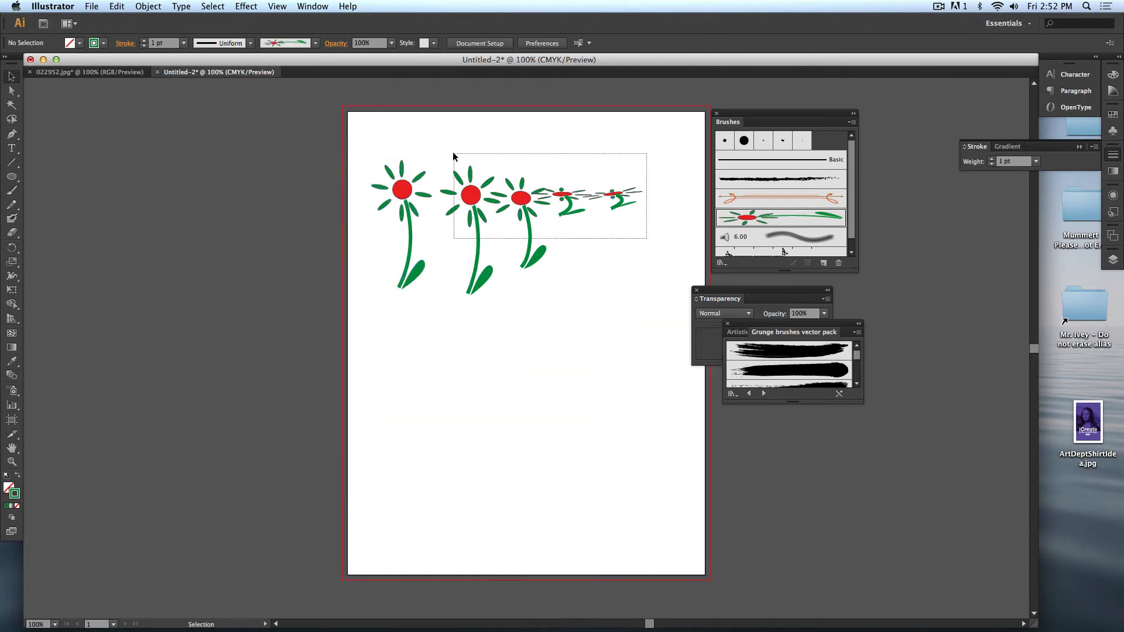
key("Delete")
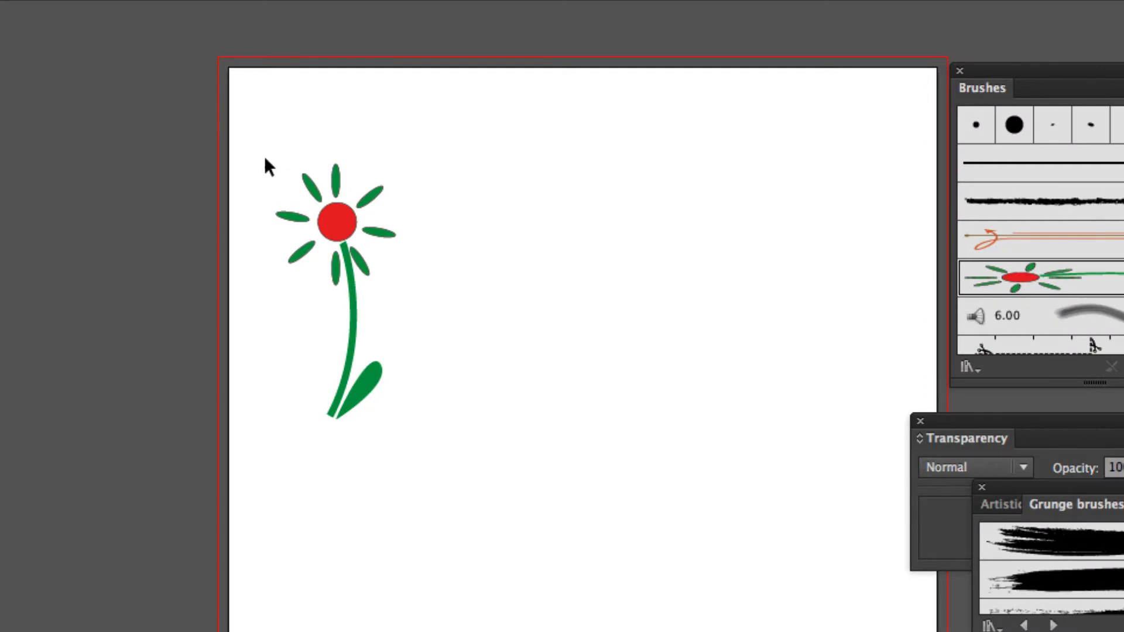
- Start a new Art Brush from the original flower group
mouse_move(291, 144)
left_mouse_down()
mouse_move(433, 441)
mouse_move(511, 445)
left_mouse_up()
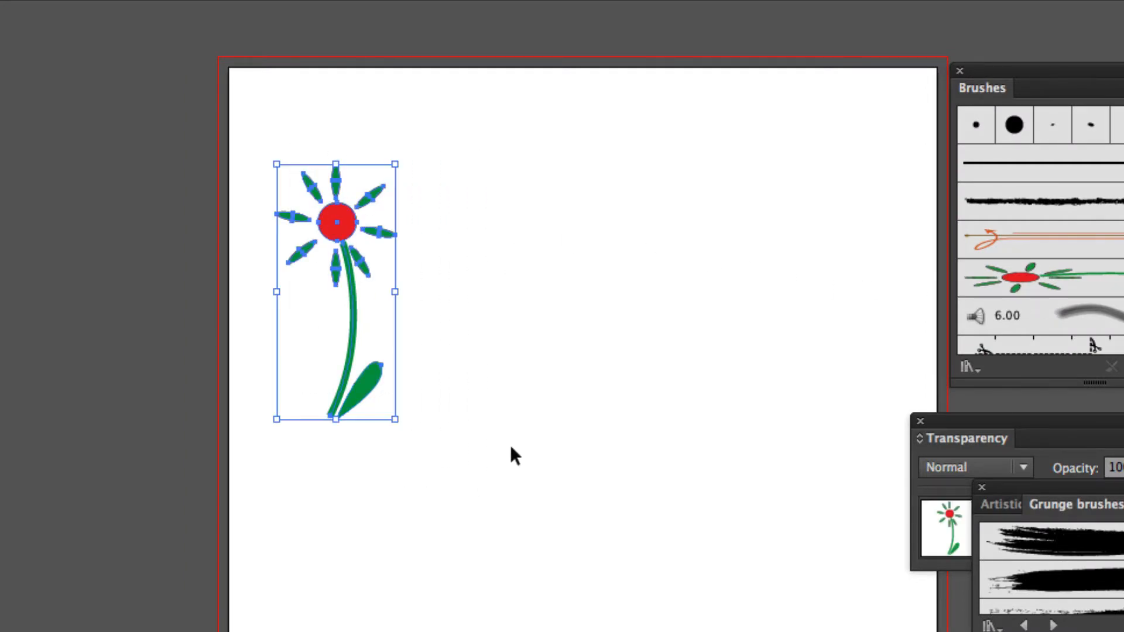
left_click_drag(339, 237, 1051, 280)
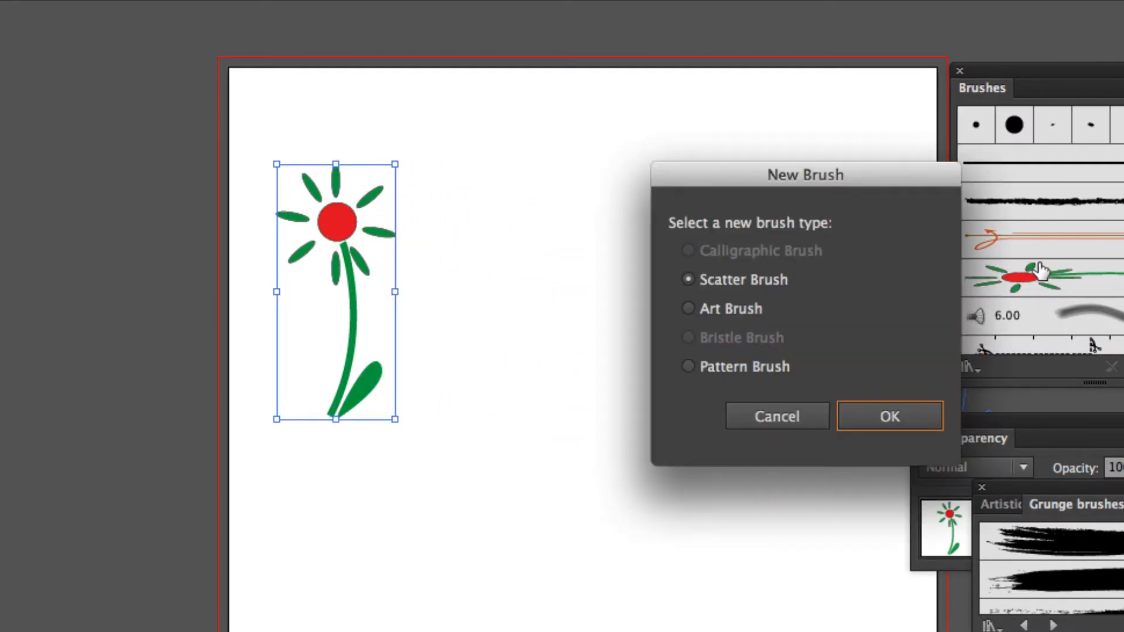
left_click(726, 313)
left_click(886, 423)
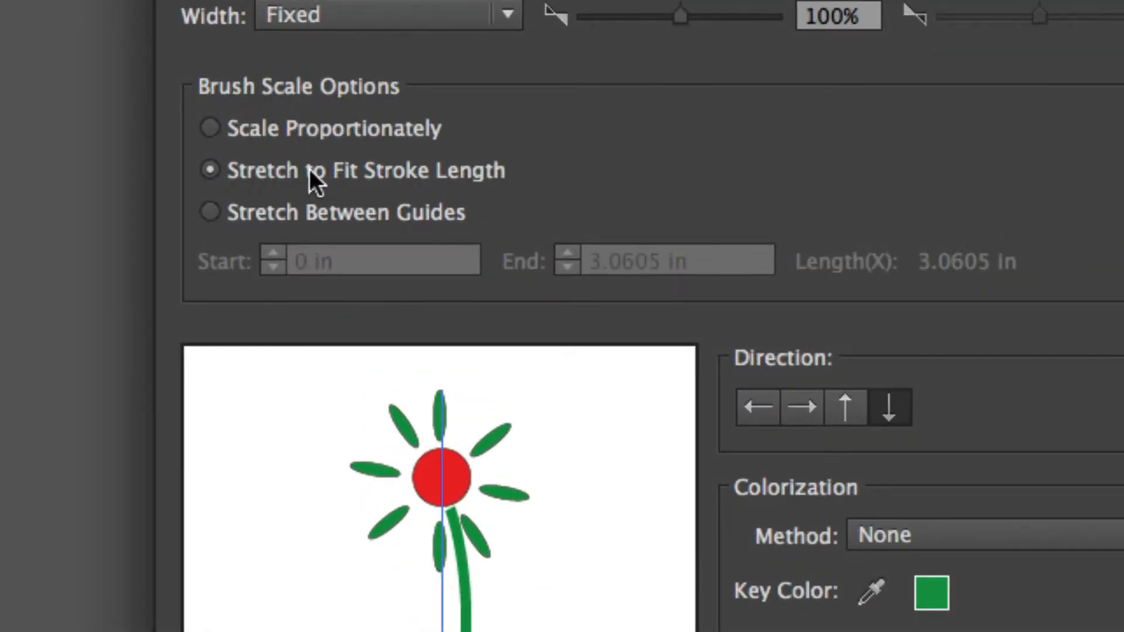
- Create the brush with Stretch Between Guides, start guide 1.4994 in, end guide 2.2898 in and an upward direction
left_click(253, 221)
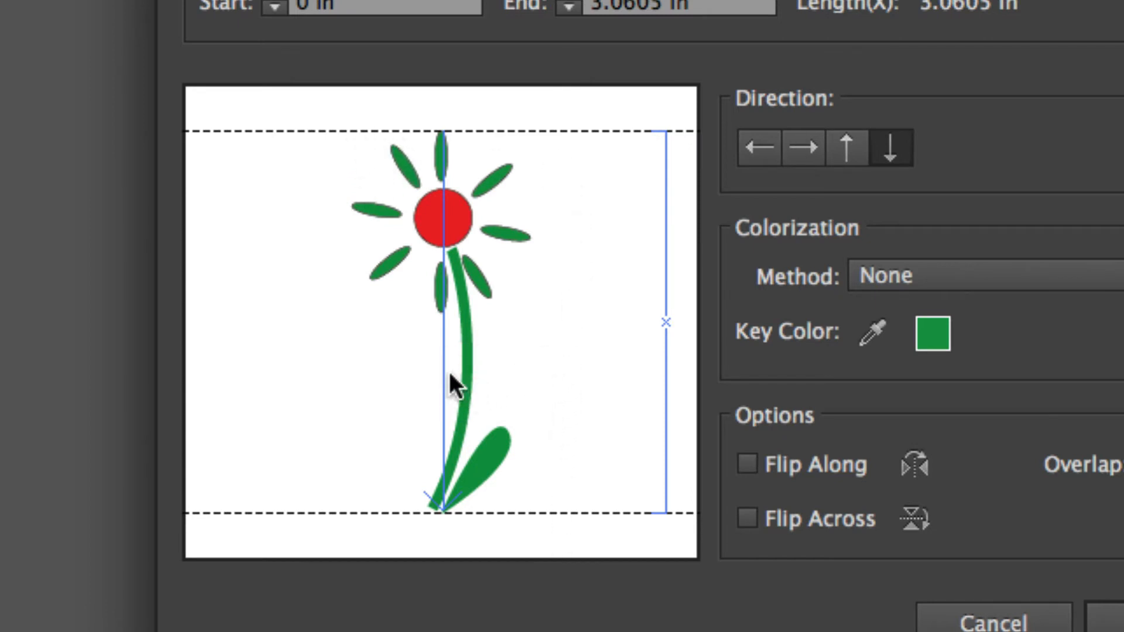
left_click_drag(377, 132, 361, 318)
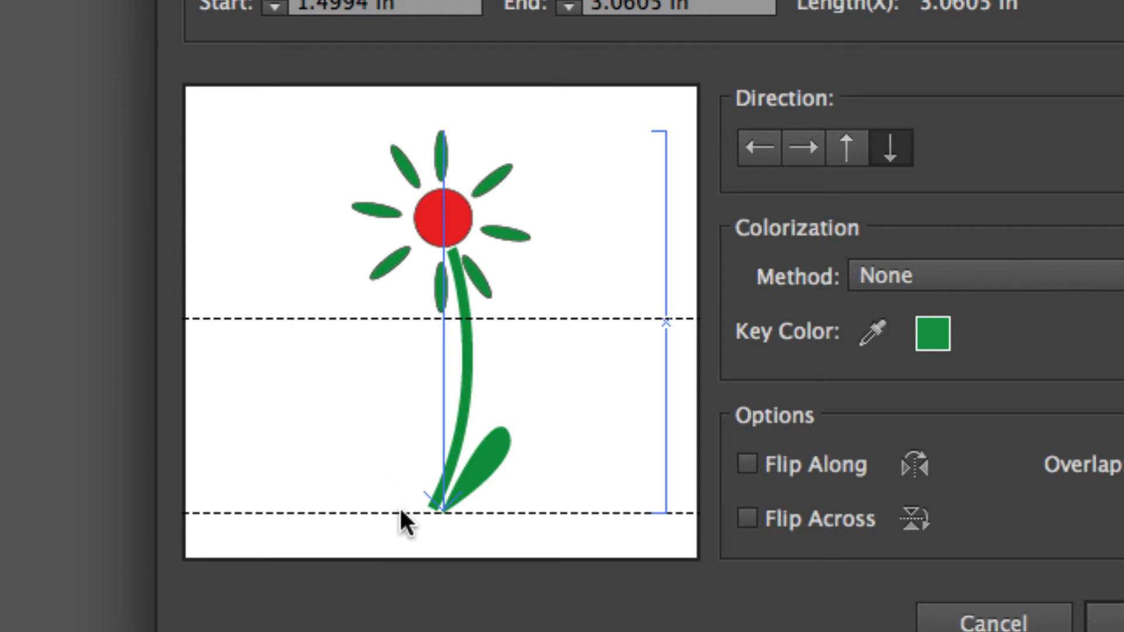
left_click_drag(400, 511, 393, 426)
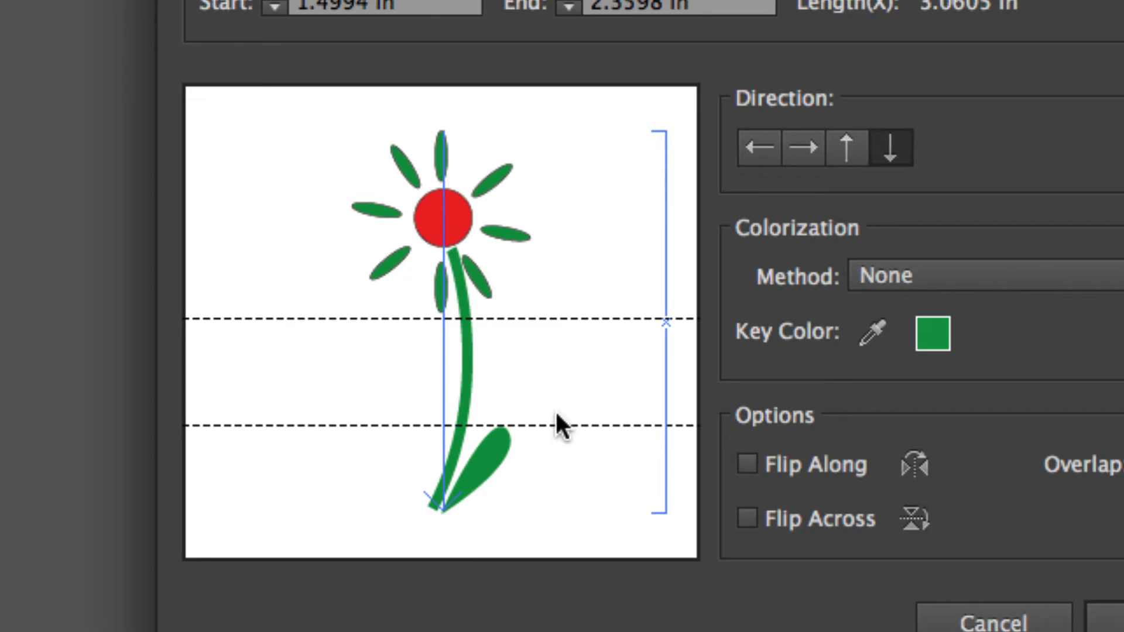
left_click_drag(555, 427, 557, 421)
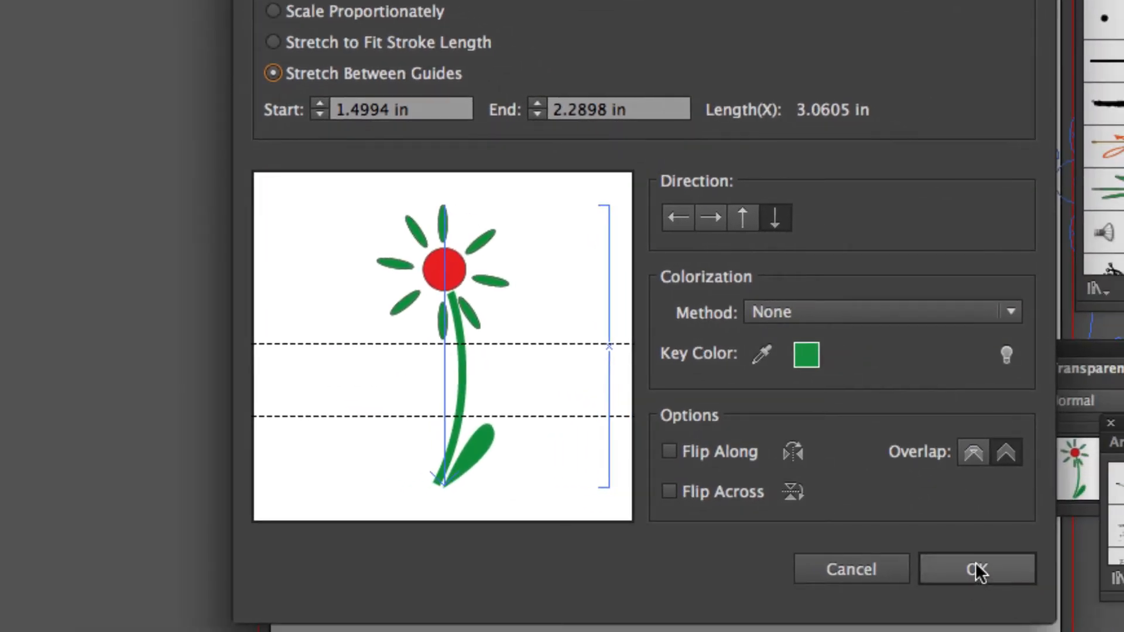
left_click(741, 218)
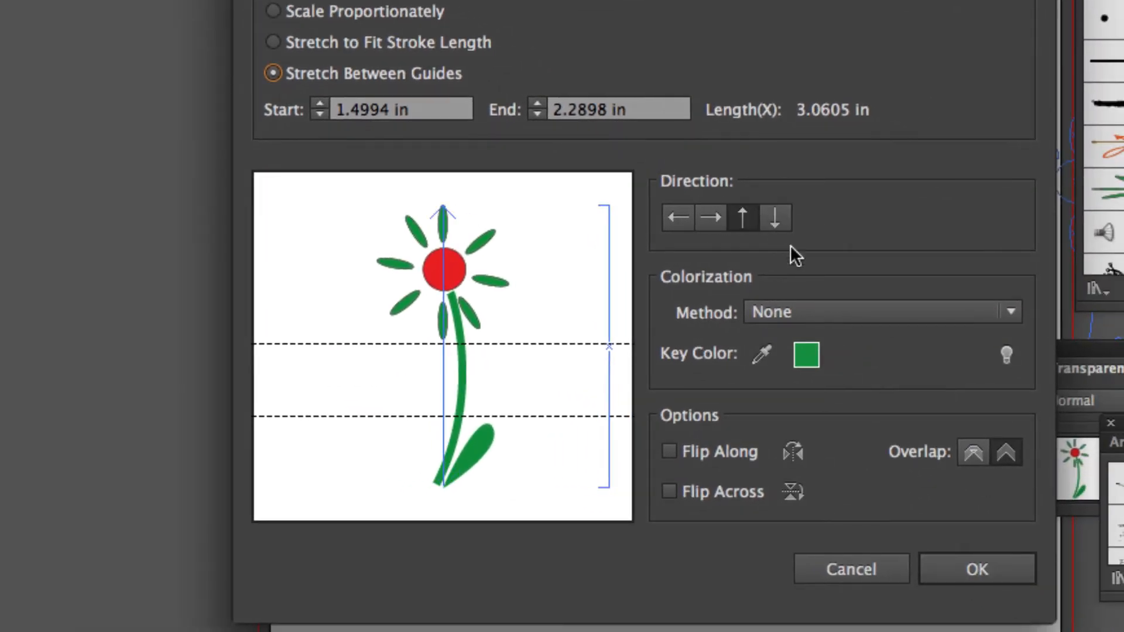
left_click(949, 554)
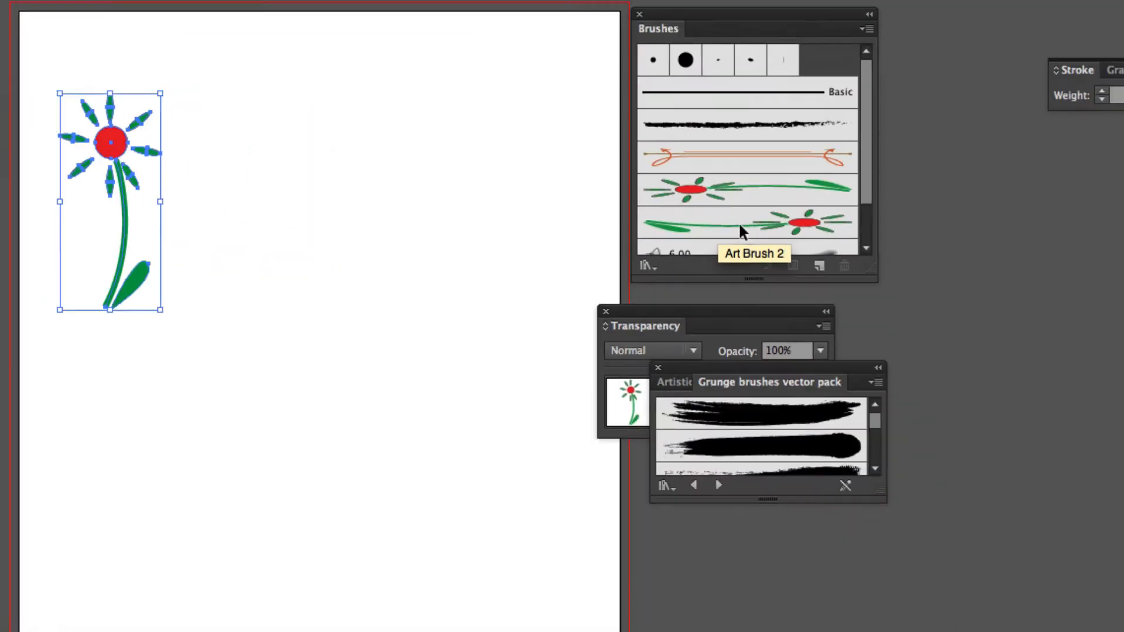
- Paint a short and two long curved upward strokes beside the original flower using the new guide-stretched flower brush
key("b")
left_click(740, 226)
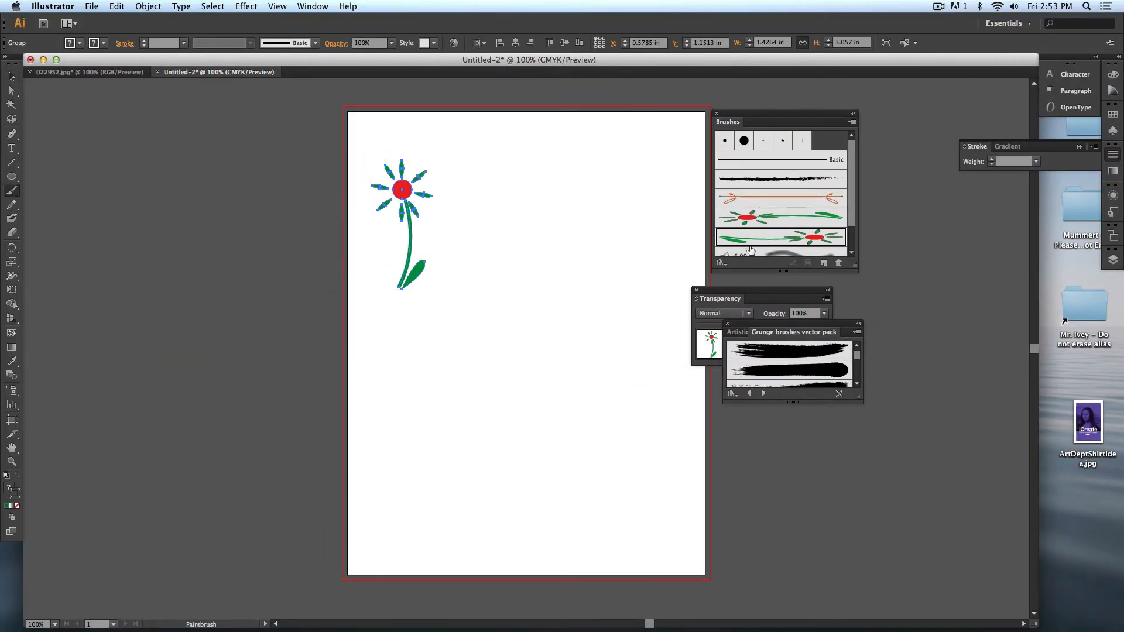
key("super+z")
key("super+shift+a")
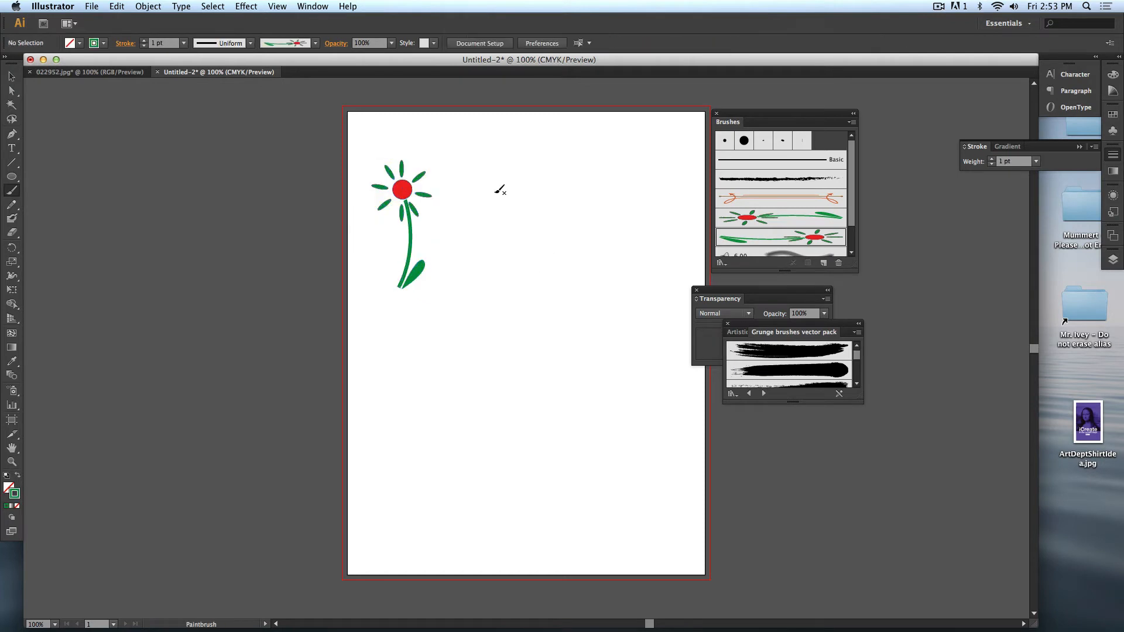
mouse_move(476, 167)
left_mouse_down()
mouse_move(483, 296)
mouse_move(471, 169)
left_mouse_up()
key("super+z")
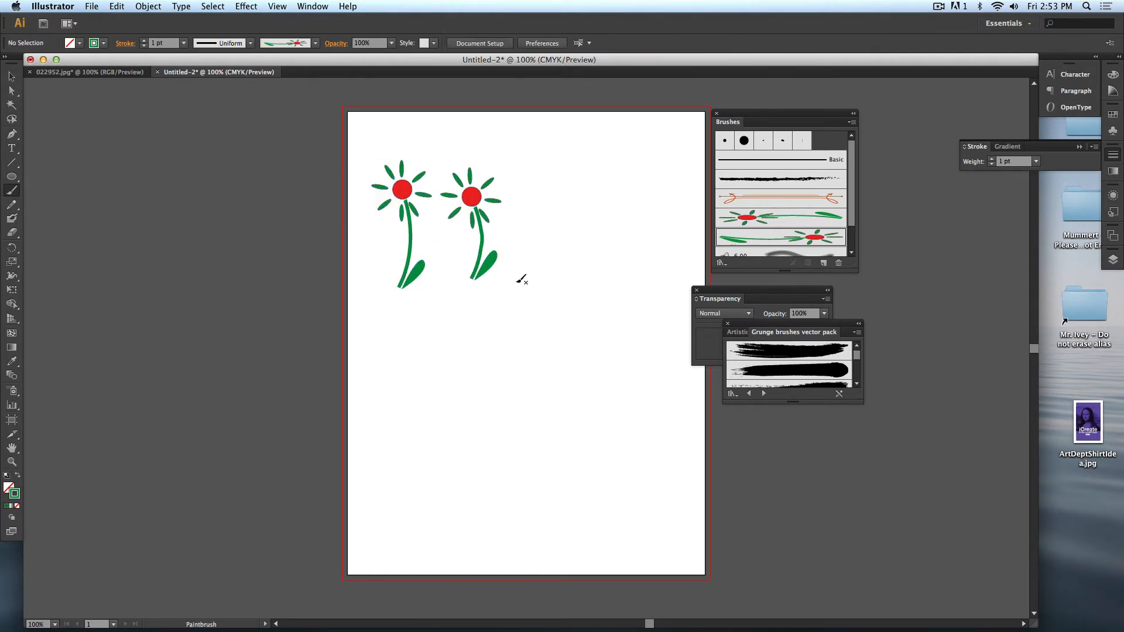
mouse_move(519, 281)
left_mouse_down()
mouse_move(554, 240)
mouse_move(524, 105)
left_mouse_up()
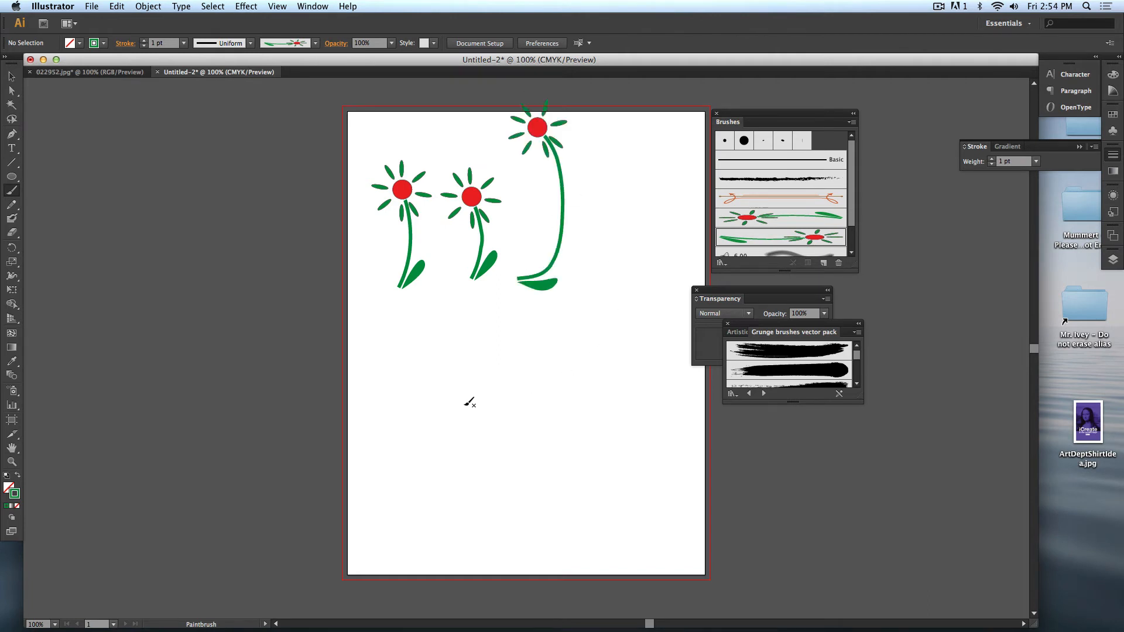
left_click_drag(644, 157, 679, 106)
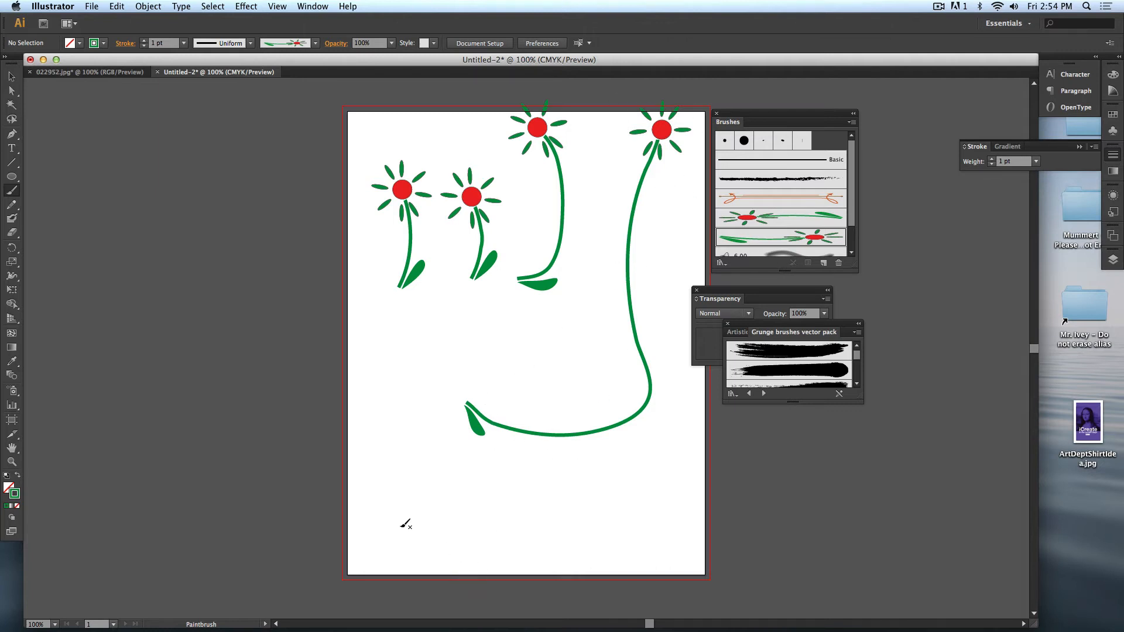
- Fill the lower page and adjoining pasteboard with many upward flower strokes of varying lengths using the same brush
left_click_drag(404, 530, 390, 319)
left_click_drag(446, 506, 421, 390)
left_click_drag(470, 487, 473, 360)
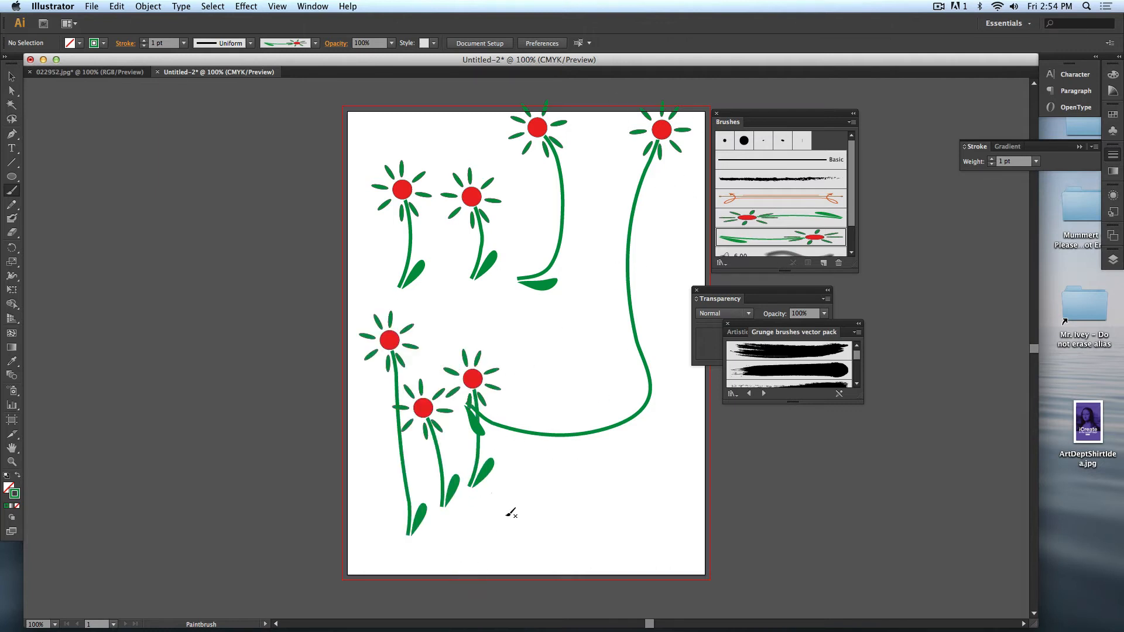
left_click_drag(505, 508, 547, 254)
left_click_drag(561, 485, 560, 324)
left_click_drag(582, 436, 592, 347)
left_click_drag(618, 488, 625, 328)
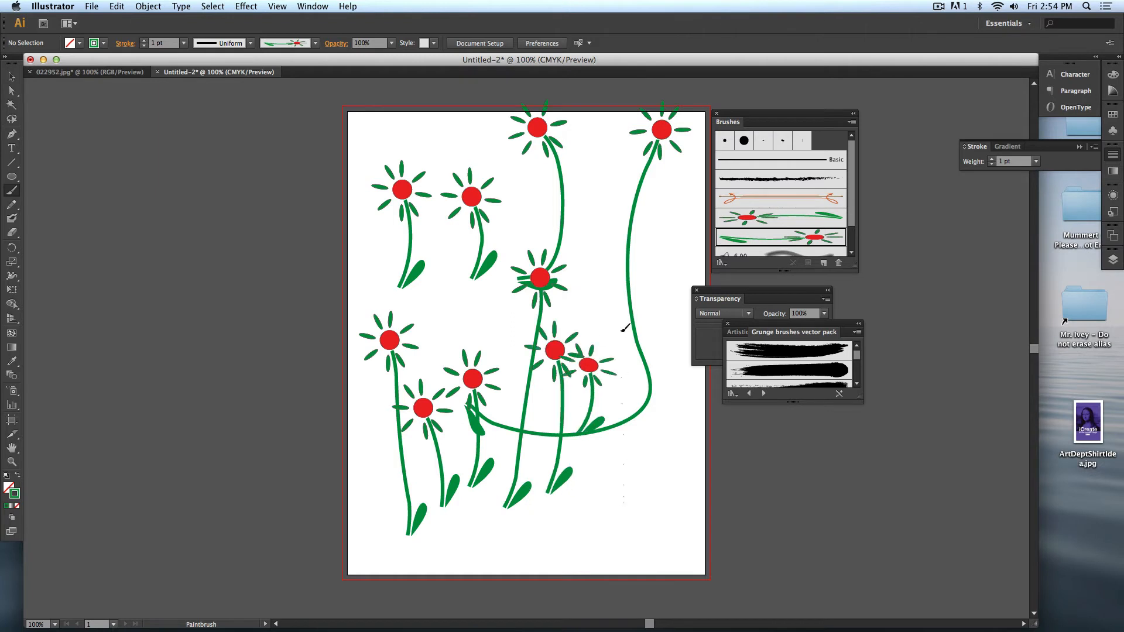
left_click_drag(660, 367, 659, 365)
left_click_drag(696, 468, 707, 418)
left_click_drag(599, 488, 596, 408)
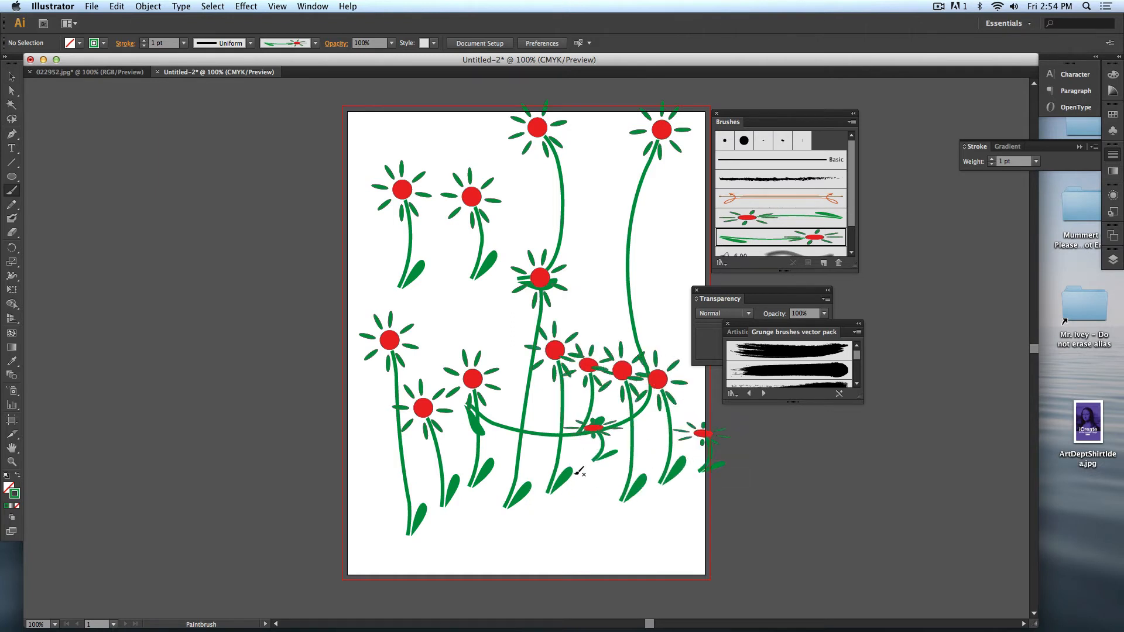
left_click_drag(552, 469, 501, 281)
left_click_drag(446, 466, 419, 350)
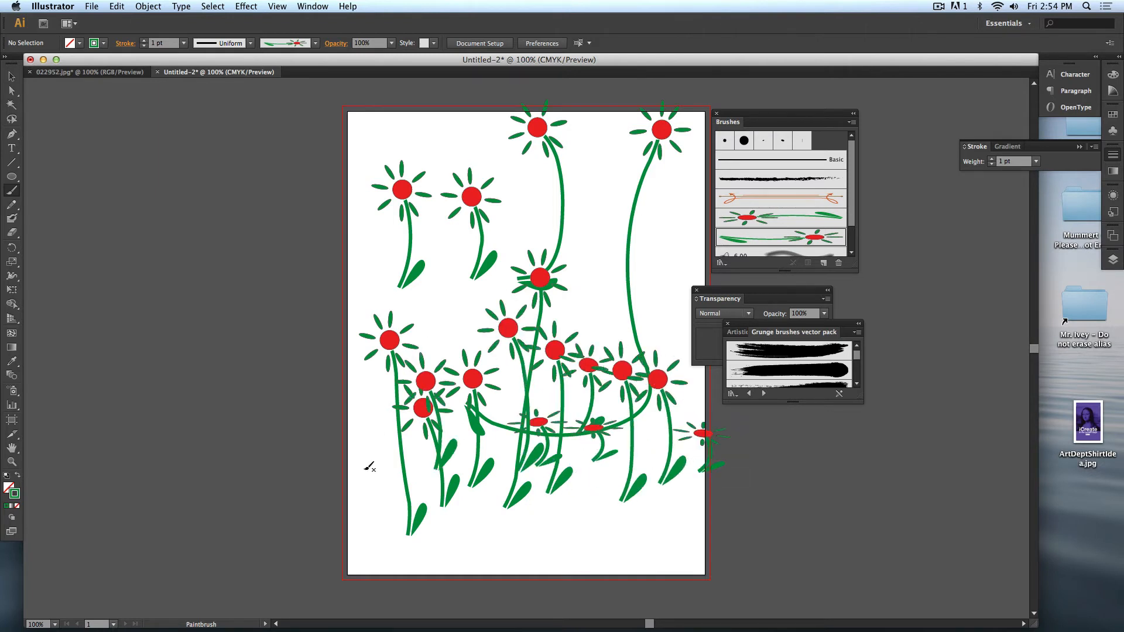
left_click_drag(362, 481, 331, 187)
left_click_drag(329, 433, 308, 364)
left_click_drag(284, 426, 256, 323)
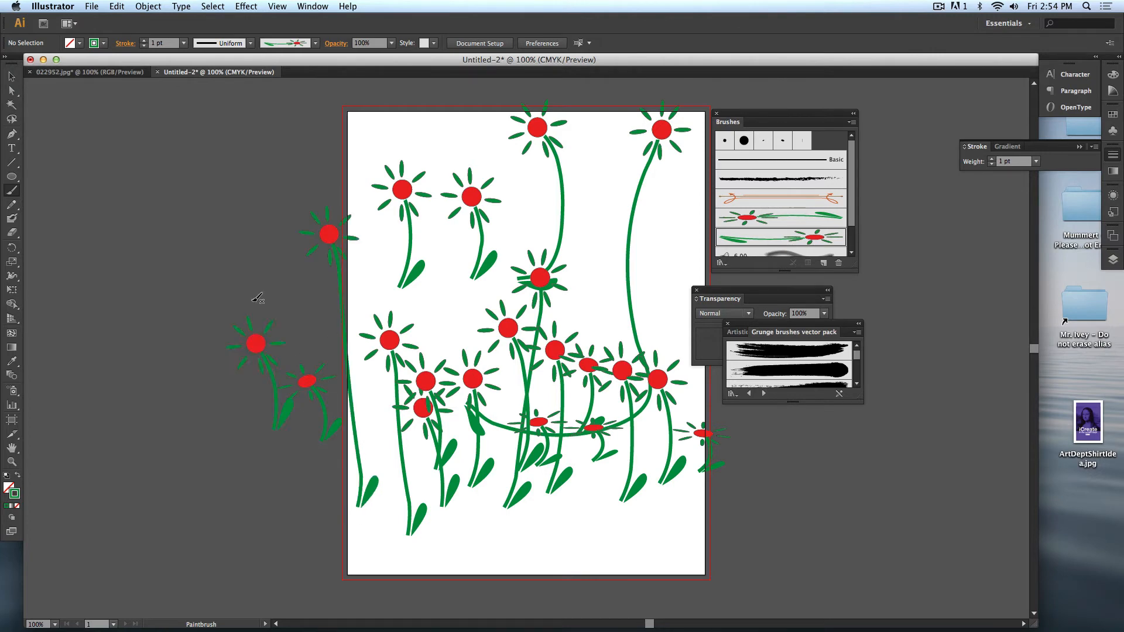
left_click_drag(385, 536, 390, 386)
left_click_drag(436, 504, 436, 430)
left_click_drag(499, 503, 529, 359)
left_click_drag(611, 515, 606, 241)
left_click_drag(542, 384, 525, 351)
left_click_drag(518, 369, 490, 287)
left_click_drag(469, 424, 458, 353)
left_click_drag(433, 398, 407, 328)
left_click_drag(387, 372, 366, 301)
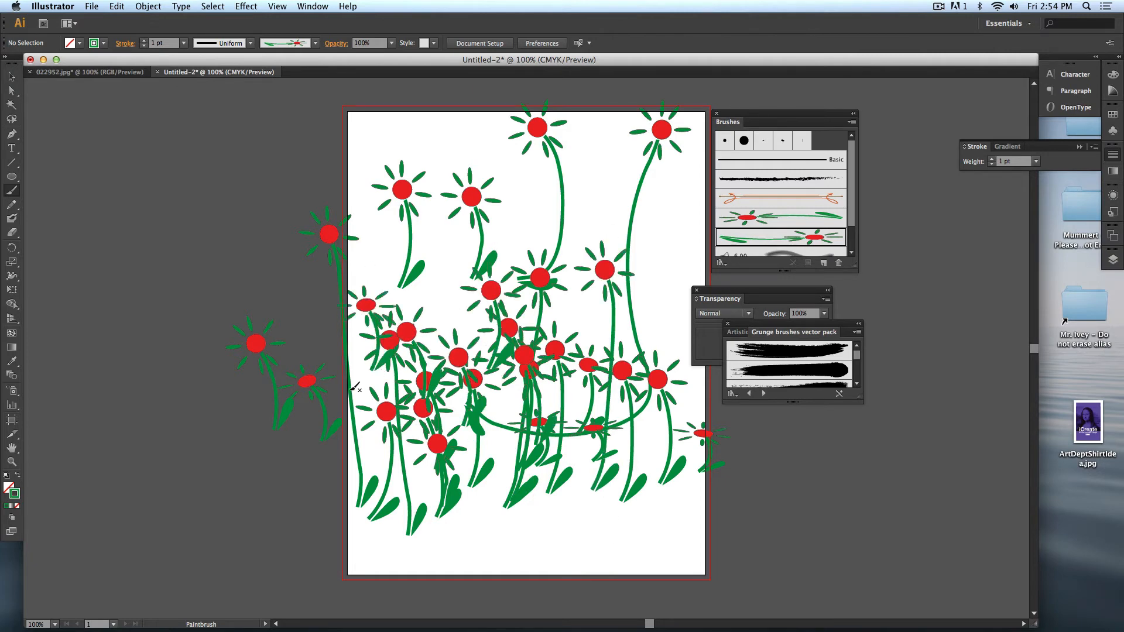
left_click_drag(366, 389, 343, 347)
left_click(938, 6)
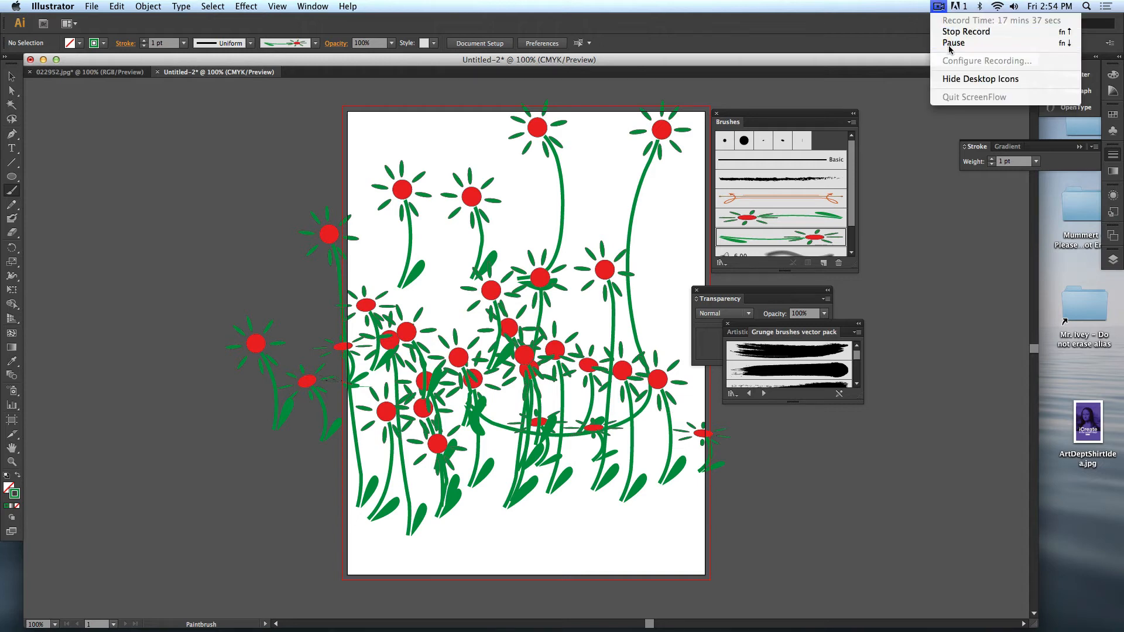
left_click(953, 42)
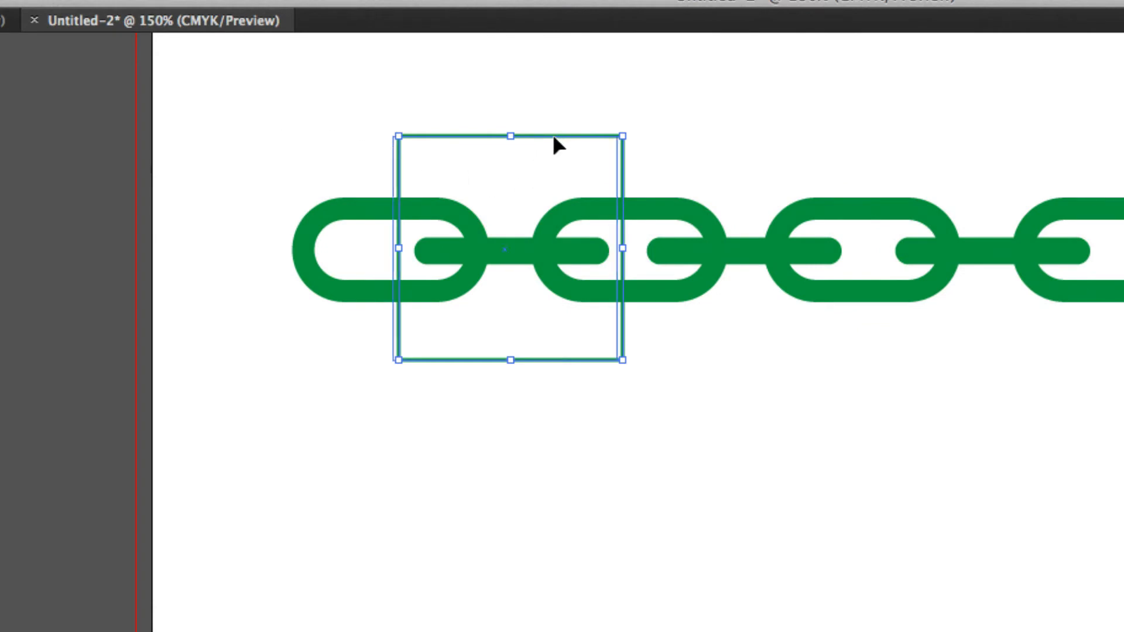
- Move the square outline along the chain, framing the first and second open links and finishing around the second connecting bar
left_click_drag(553, 136, 556, 130)
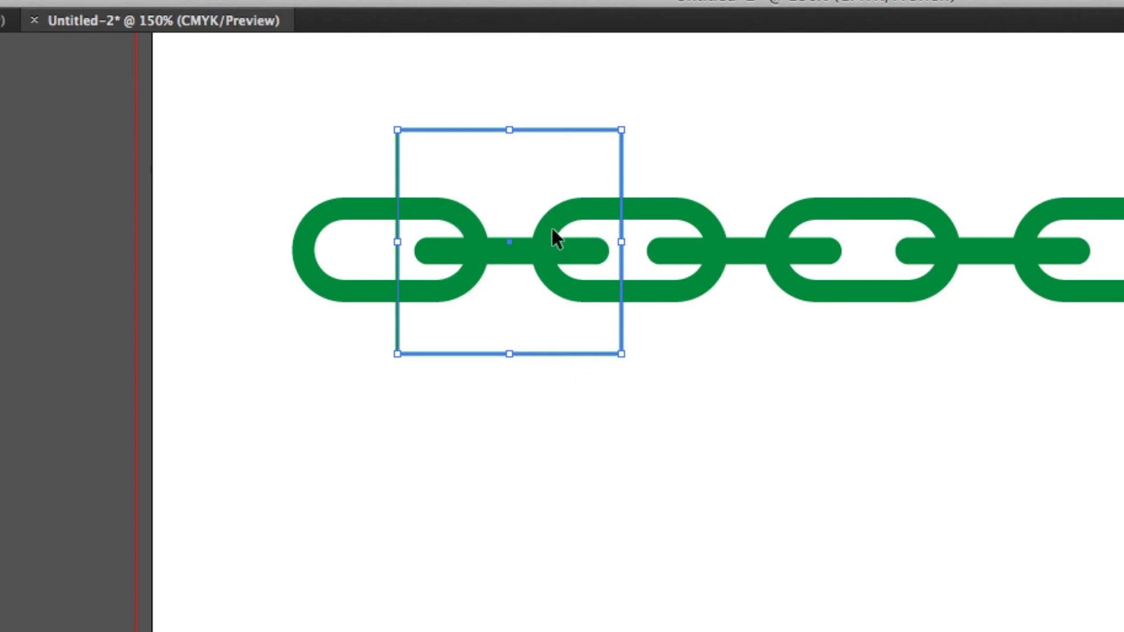
left_click_drag(549, 131, 437, 149)
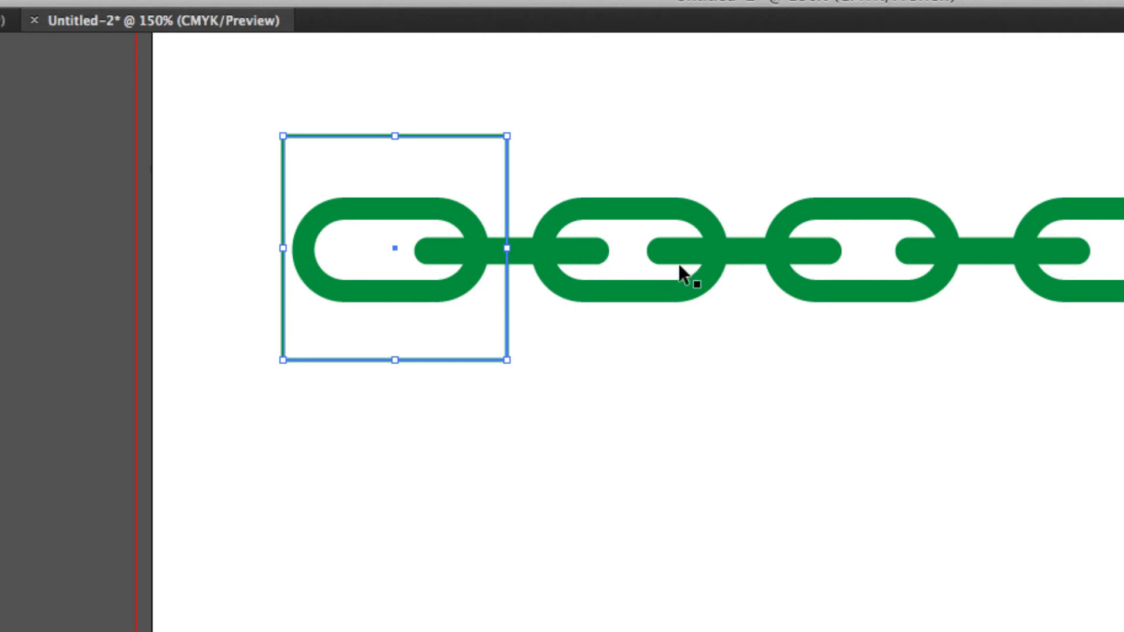
left_click_drag(435, 135, 546, 132)
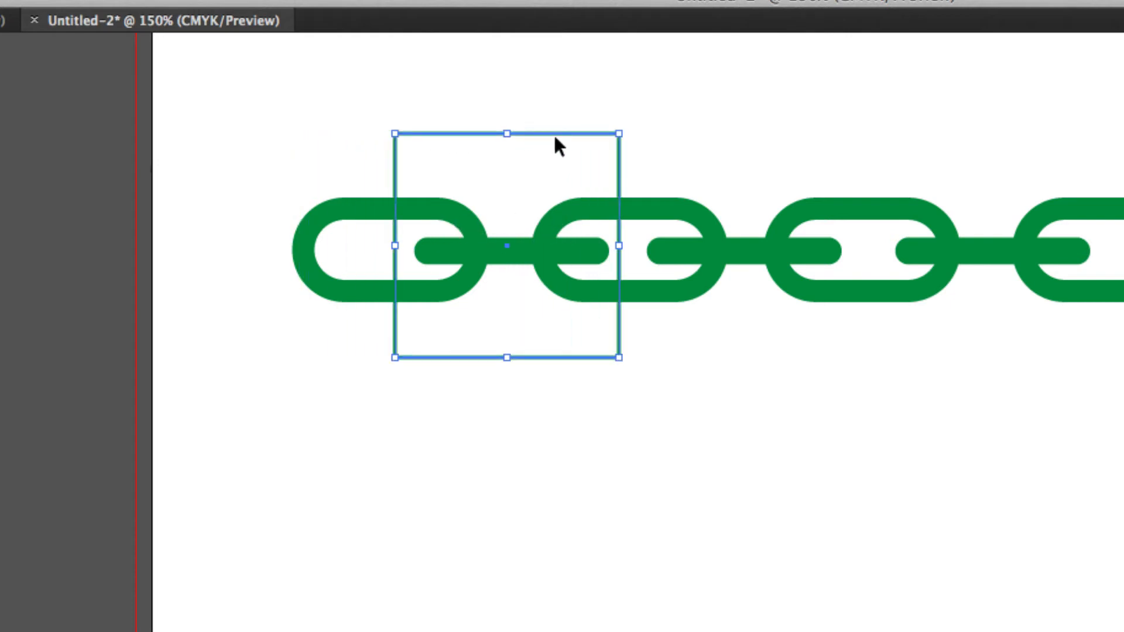
left_click_drag(527, 136, 655, 136)
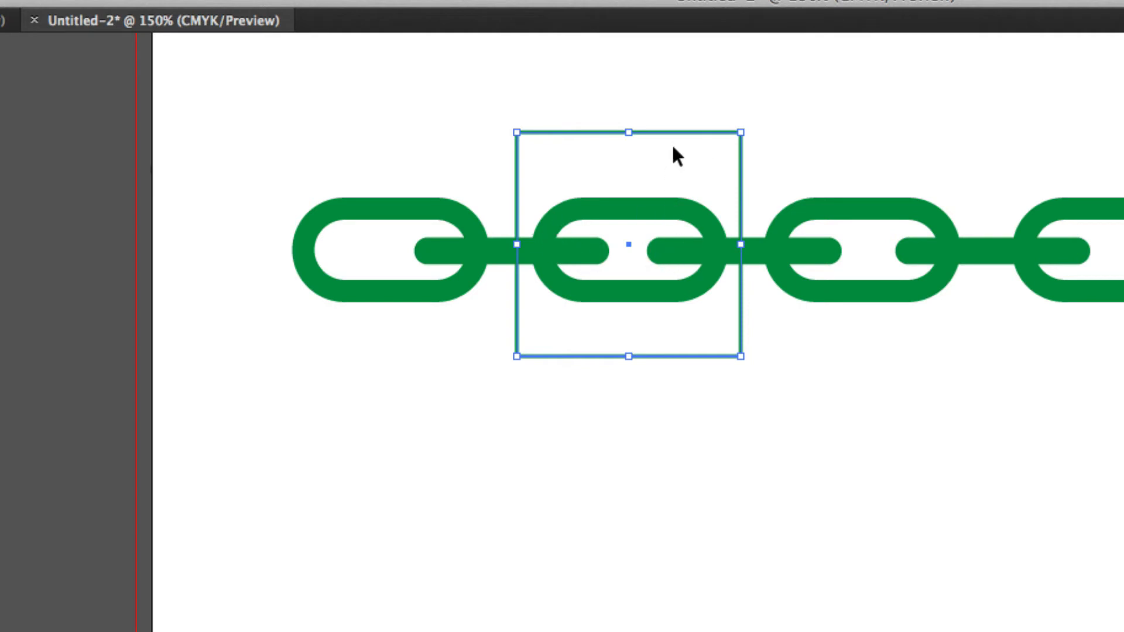
left_click_drag(670, 136, 783, 134)
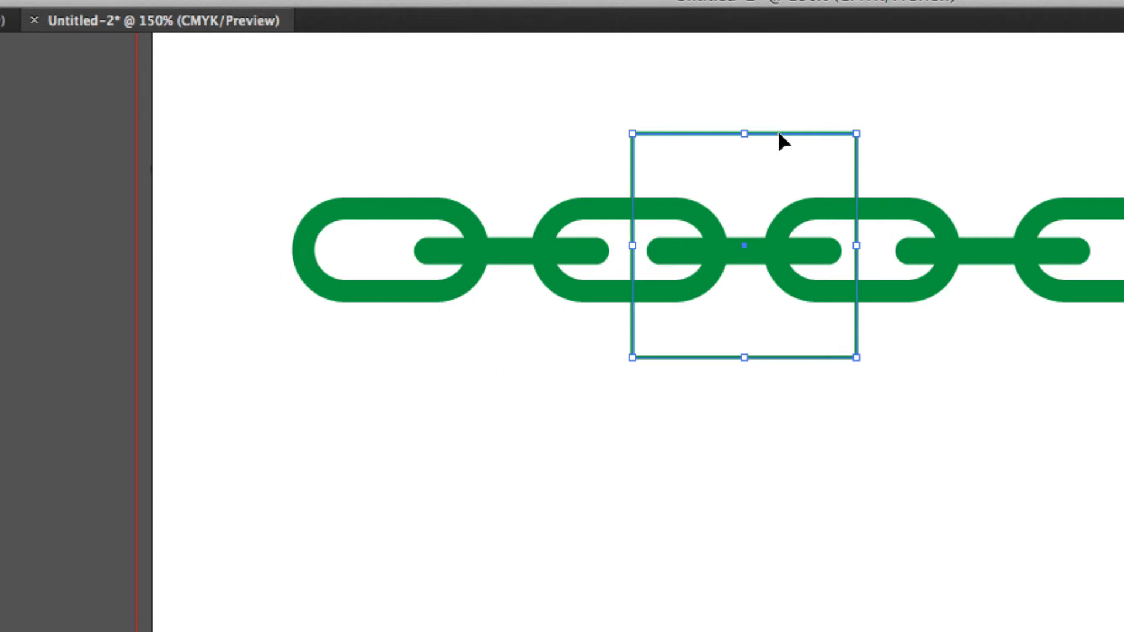
- Delete the third and fourth open chain links together with the connecting bar between them
left_click(1063, 190)
left_click_drag(900, 176, 1028, 252)
left_click_drag(916, 251, 917, 253)
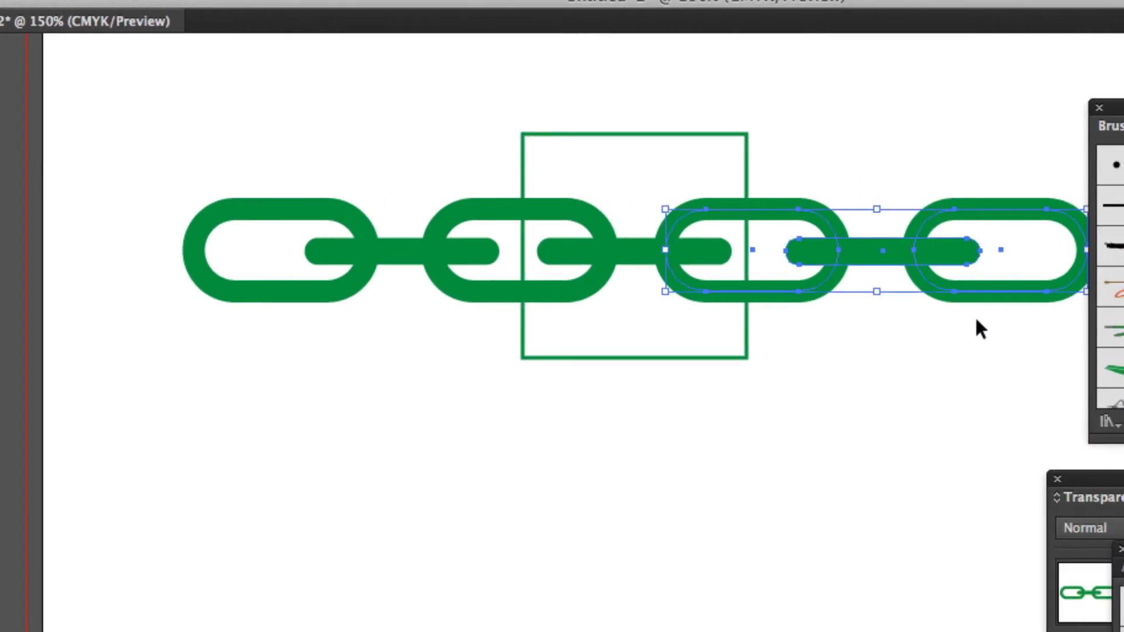
key("Delete")
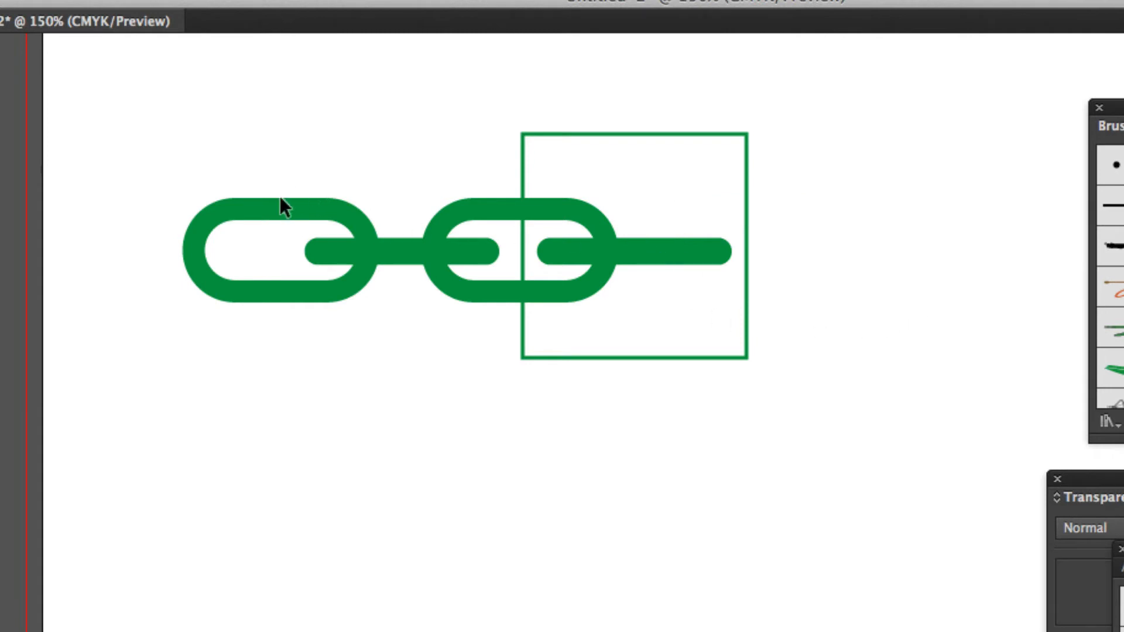
- Move the square outline to frame the second open link and delete the first open link
left_click_drag(647, 138, 528, 136)
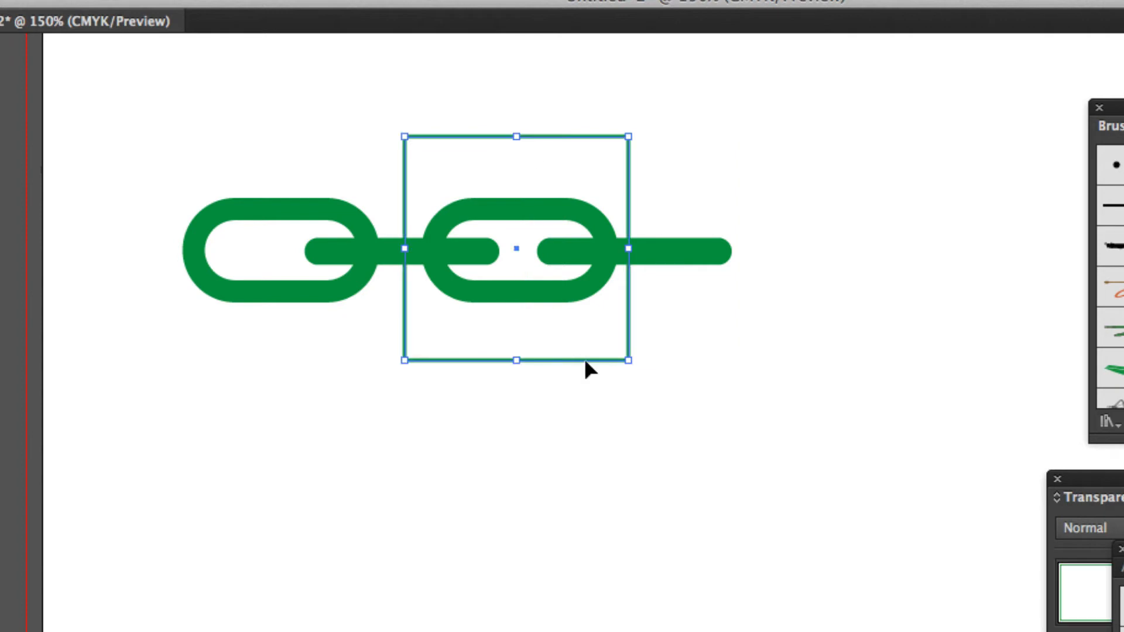
left_click_drag(241, 265, 241, 268)
key("Delete")
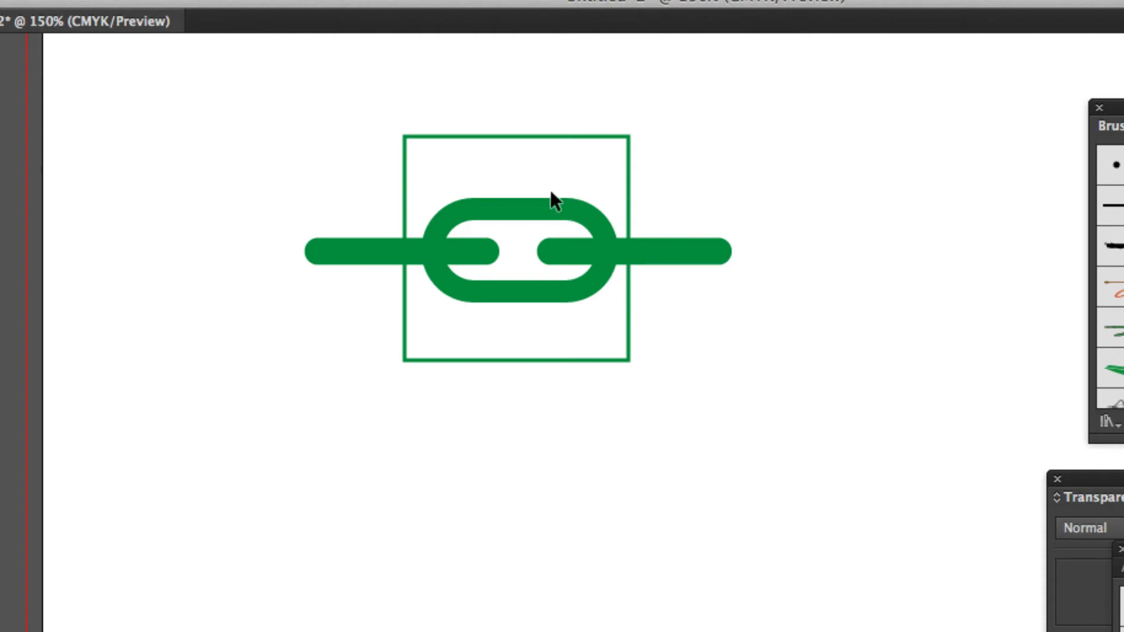
- Select the square with the link and both bars, and open the Pathfinder options just below the chain
left_click_drag(375, 100, 472, 164)
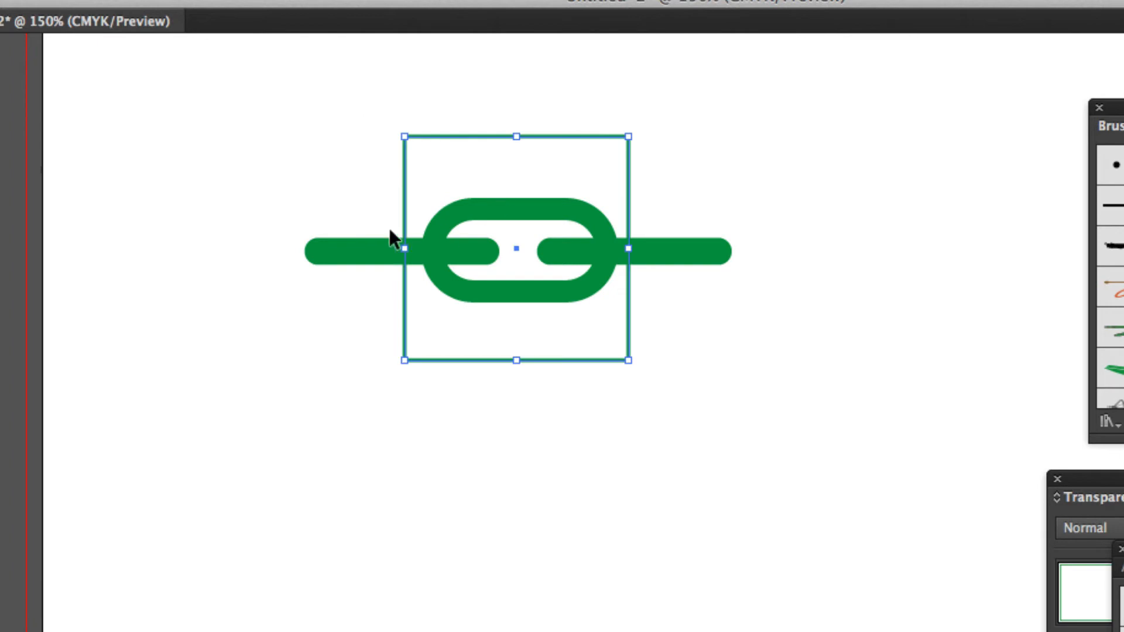
left_click_drag(262, 93, 751, 388)
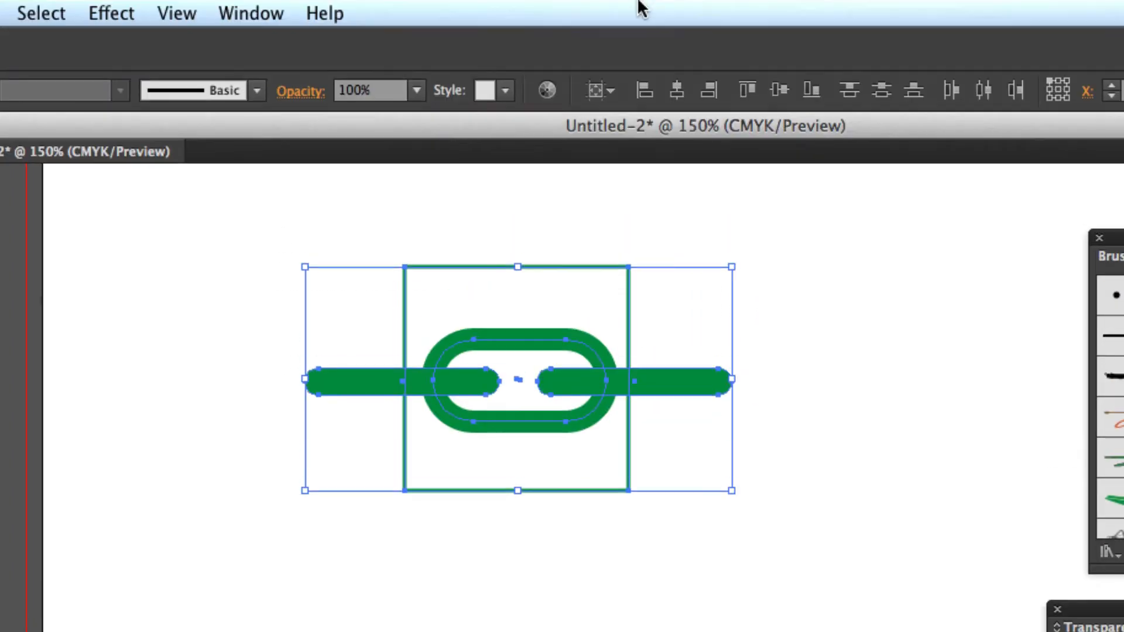
left_click(256, 11)
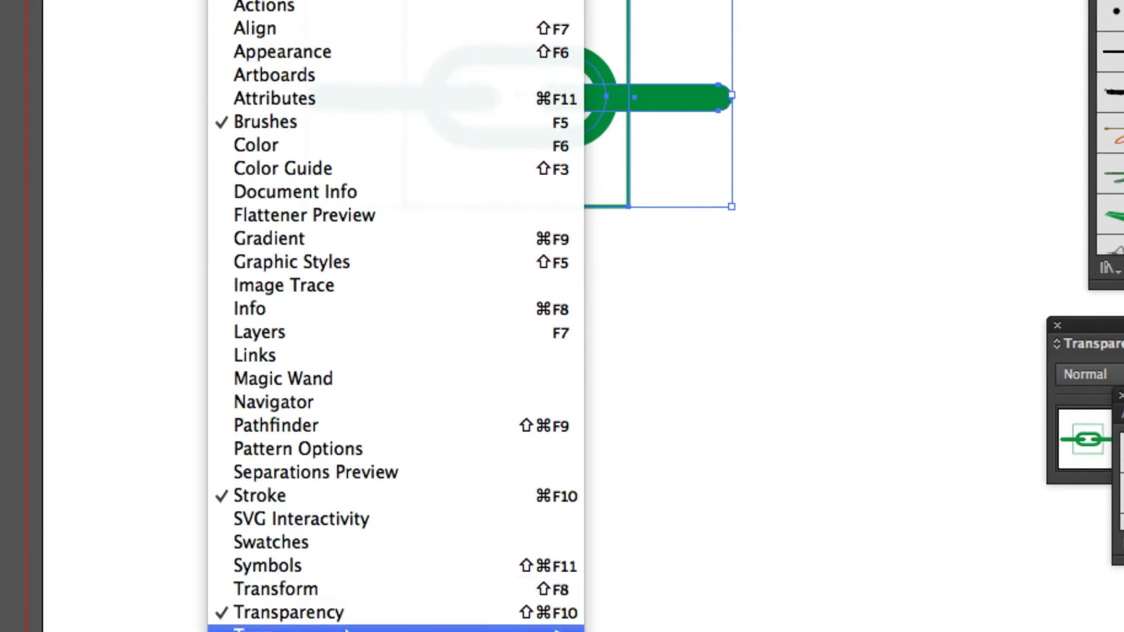
left_click(328, 429)
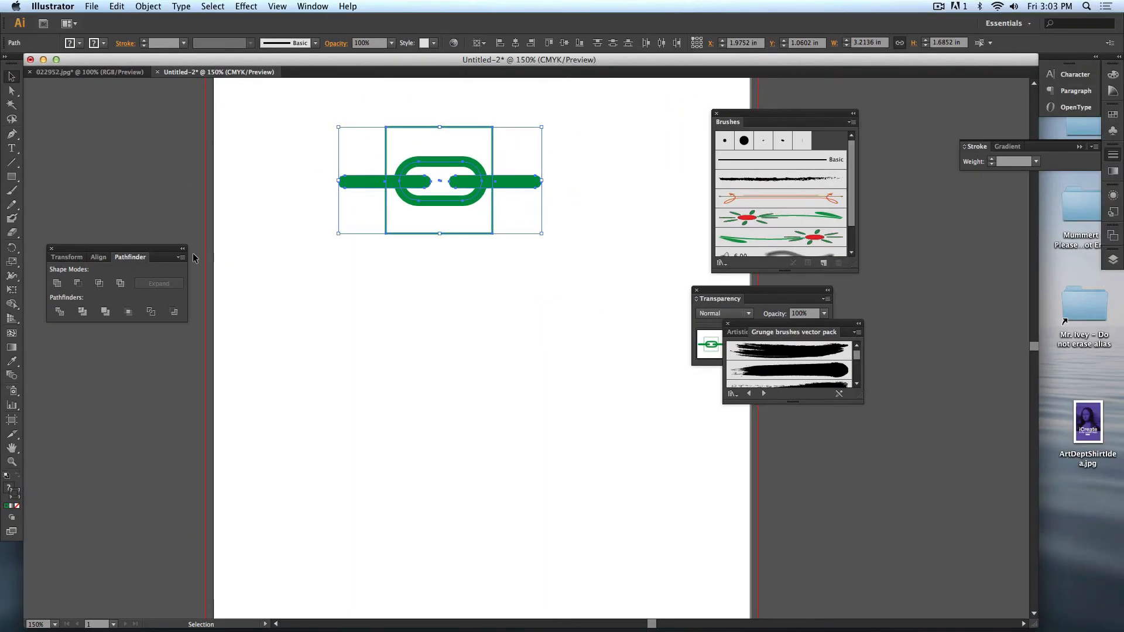
left_click_drag(105, 250, 432, 251)
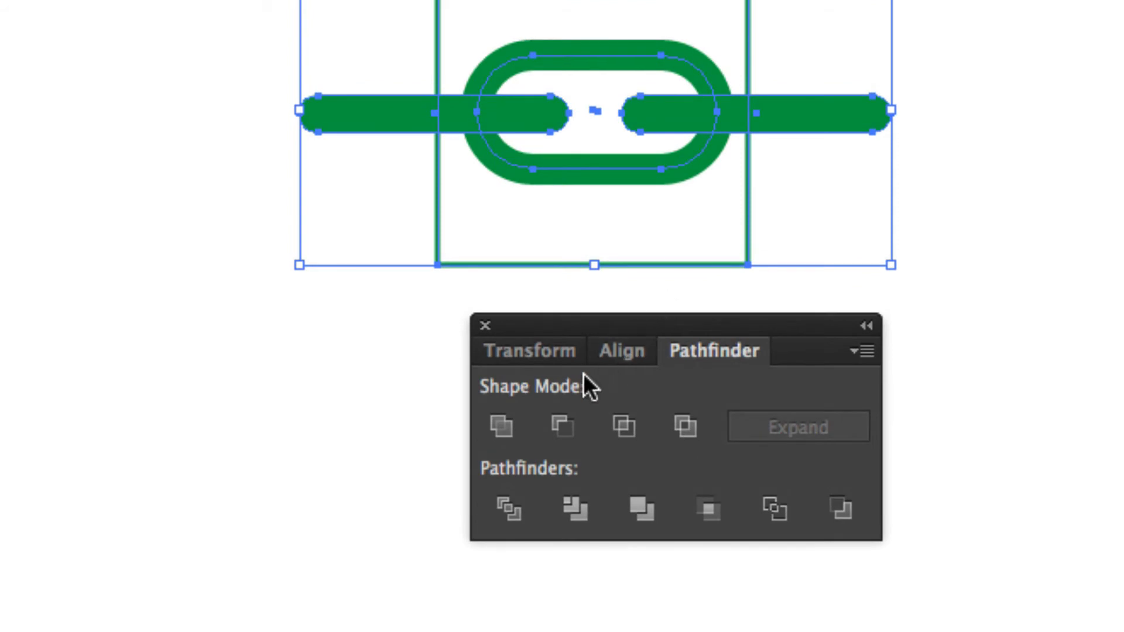
- Try to trim the chain to the square with the Pathfinder operations Minus Front and Intersect
left_click(565, 421)
left_click_drag(565, 421, 351, 209)
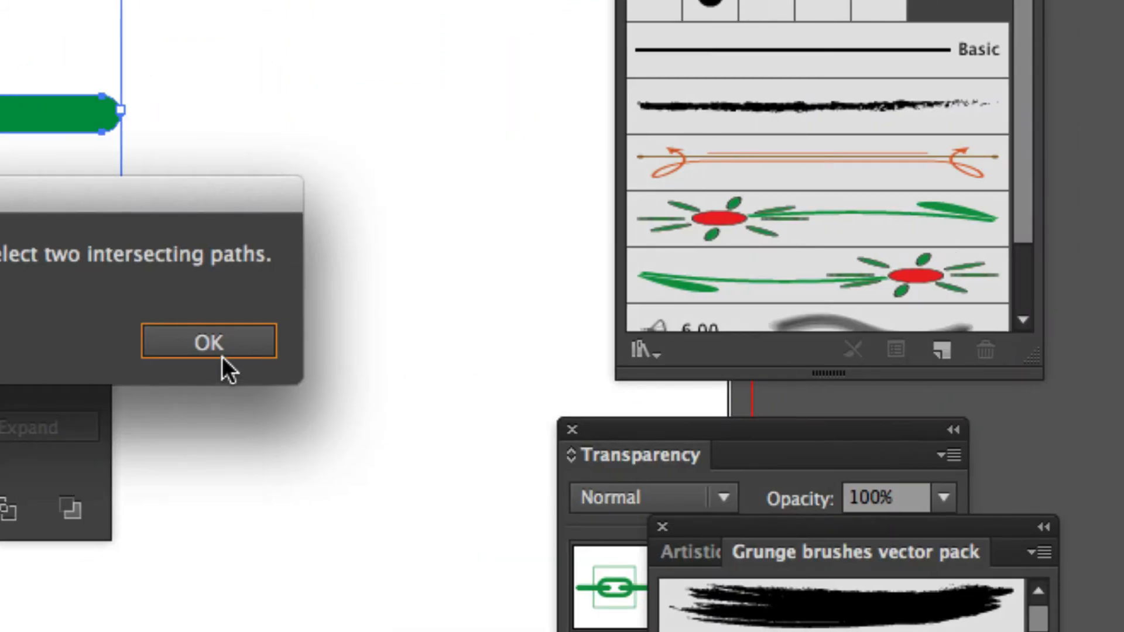
left_click(221, 346)
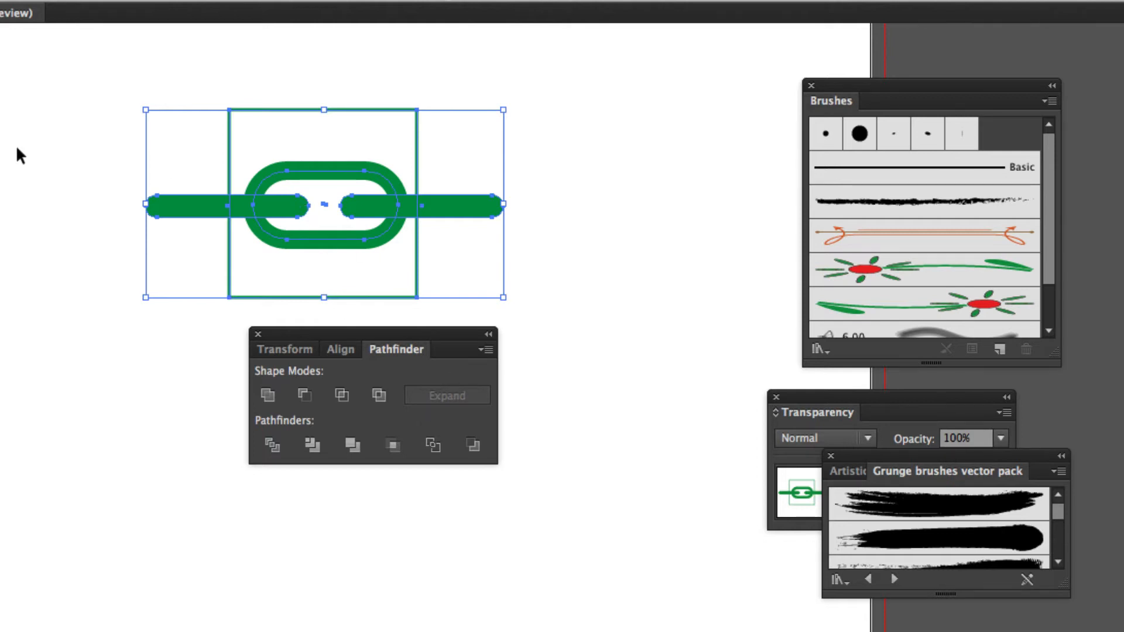
left_click(430, 397)
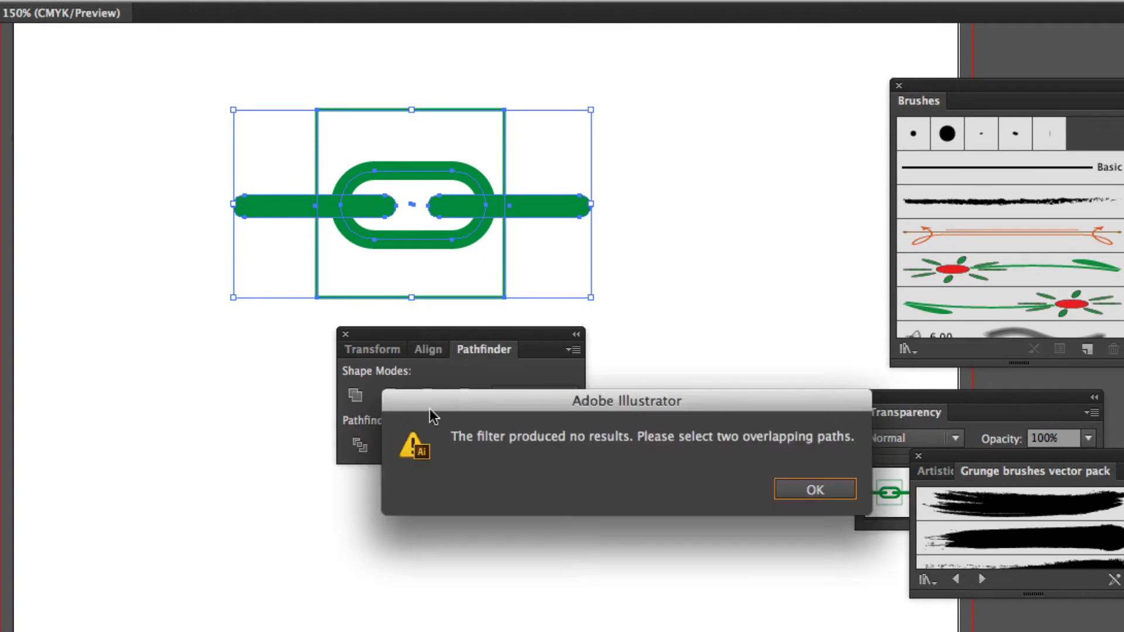
left_click(857, 486)
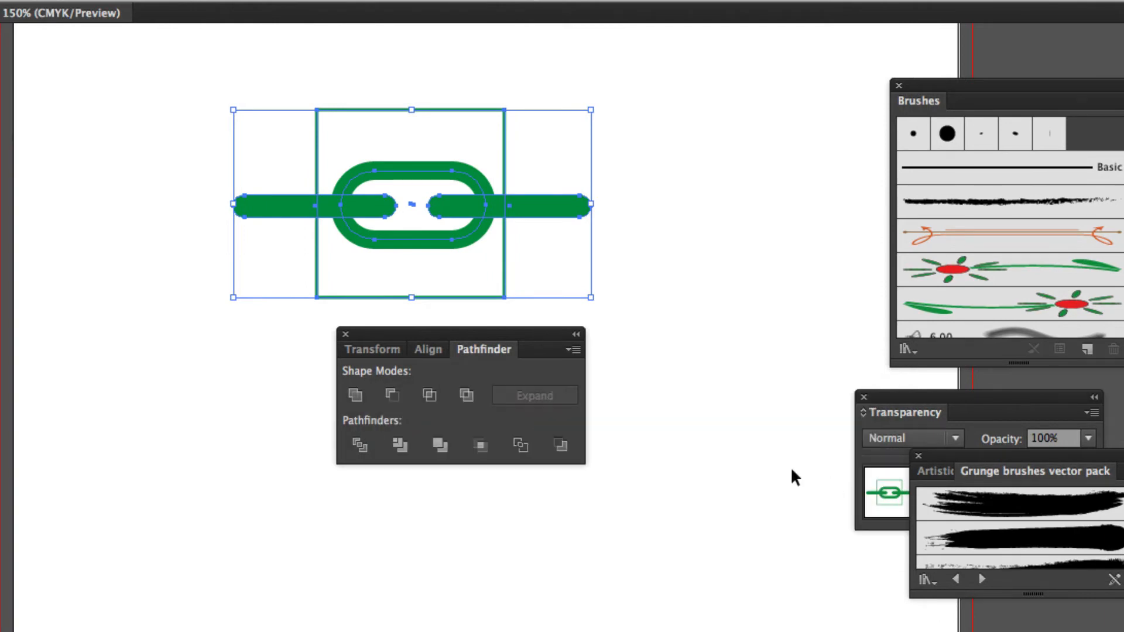
left_click(360, 445)
left_click_drag(236, 274, 402, 326)
left_click(428, 449)
left_click(430, 396)
left_click(806, 488)
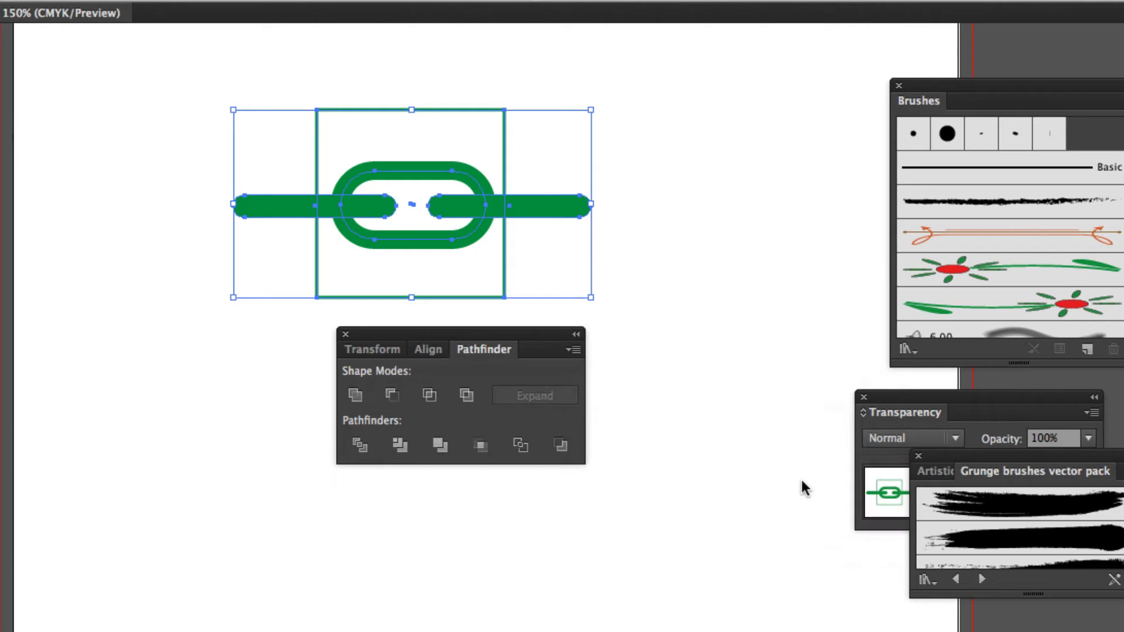
- Try the Exclude, Crop, Minus Back and Outline operations on the selected chain and square, undoing the changes
left_click(471, 395)
left_click(489, 451)
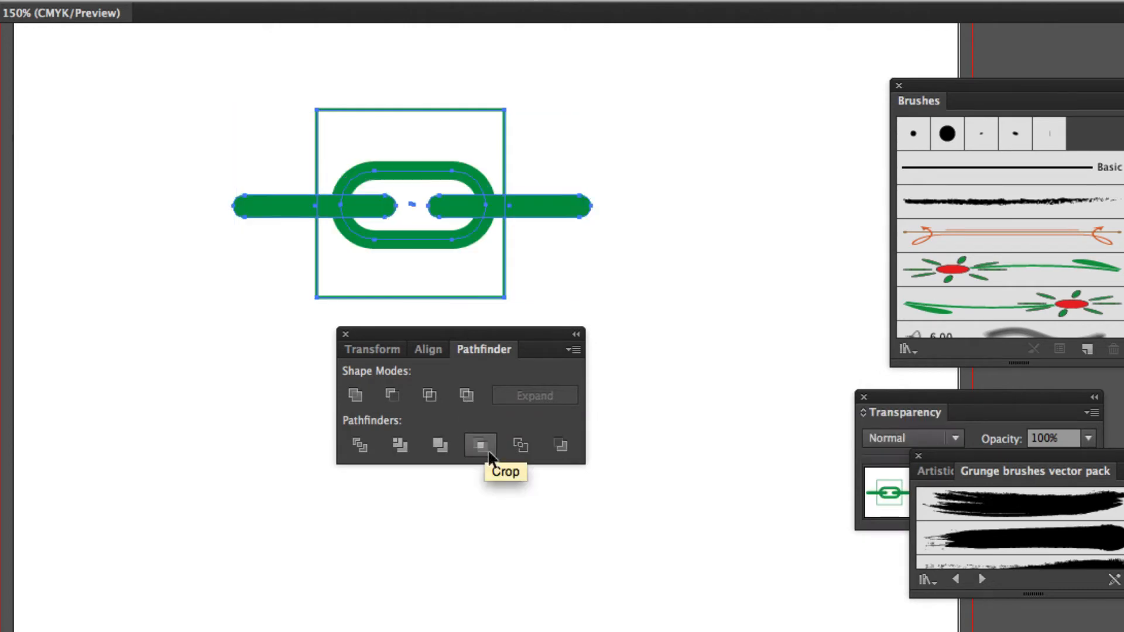
left_click(562, 448)
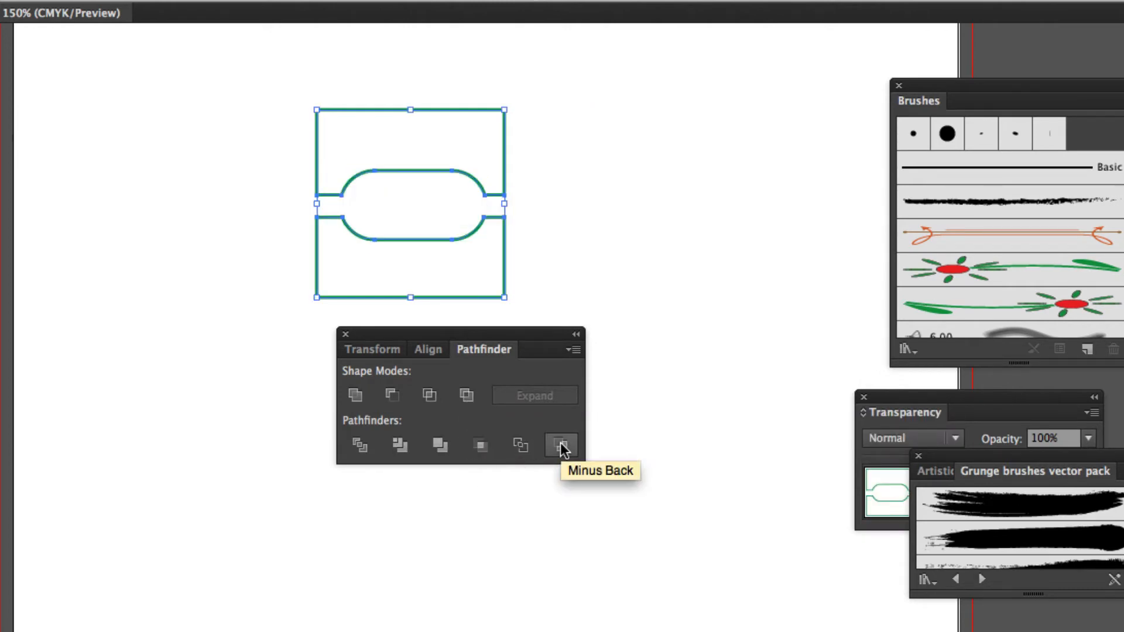
key("super+z")
left_click(521, 447)
key("super+z")
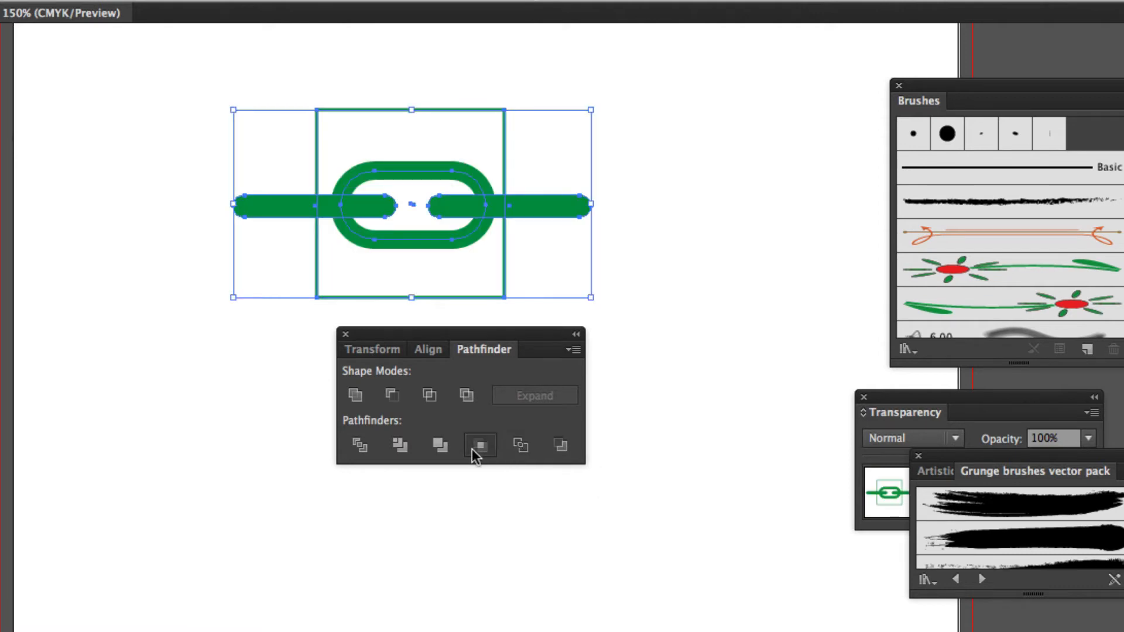
- Try Crop, Merge and Minus Front on the chain and square, reselecting all the artwork and undoing the results
left_click(481, 447)
key("super+z")
left_click(440, 446)
left_click(551, 139)
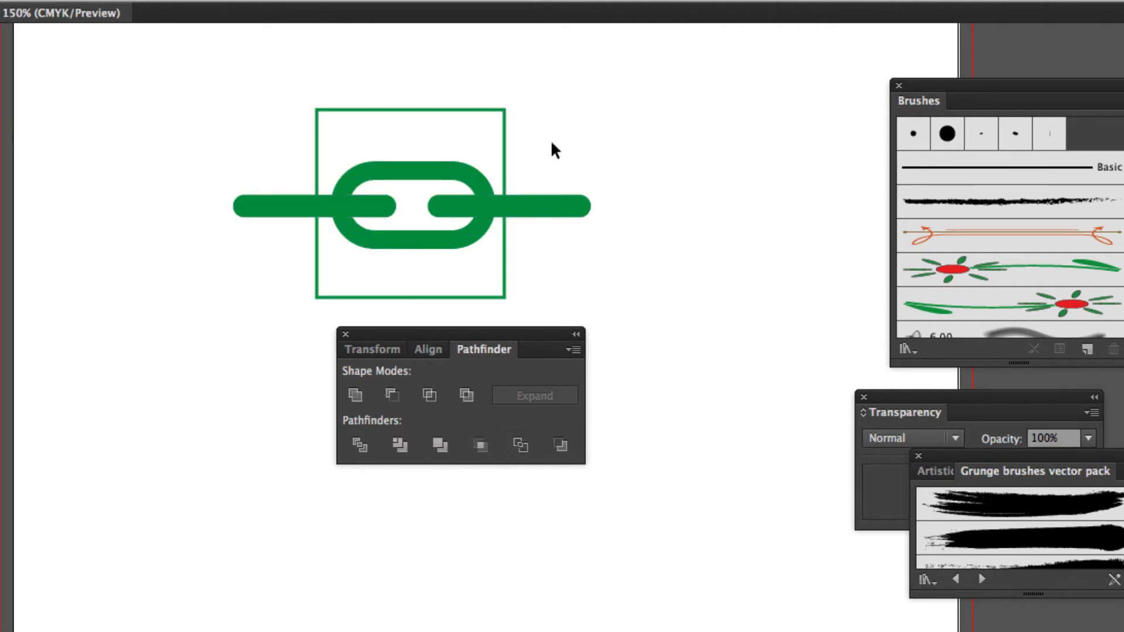
left_click_drag(482, 88, 522, 118)
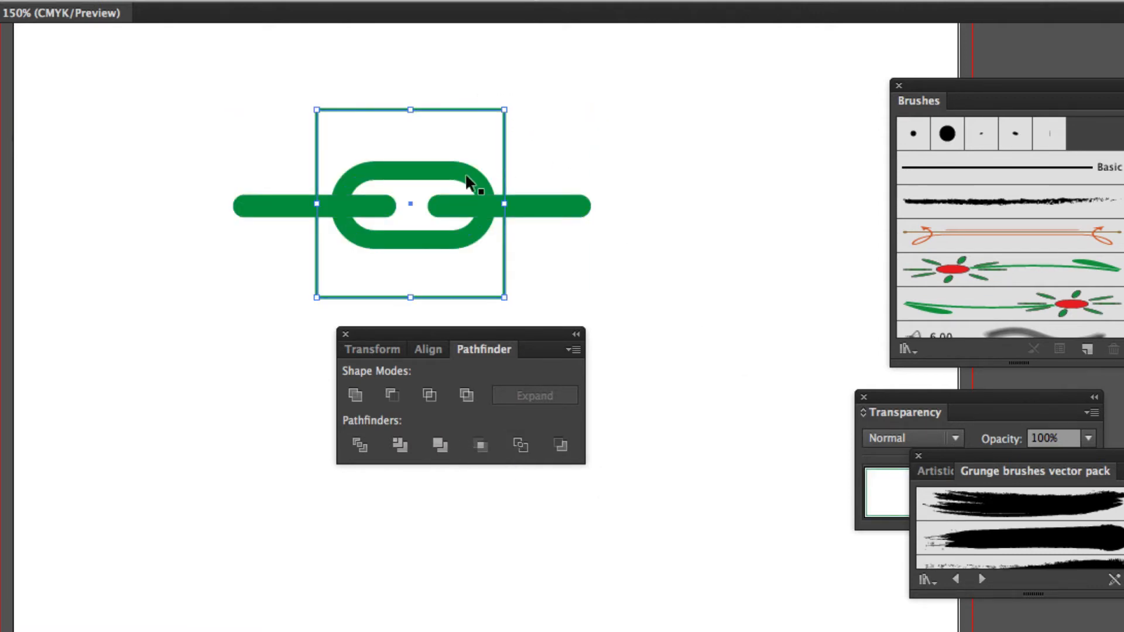
left_click_drag(267, 83, 551, 328)
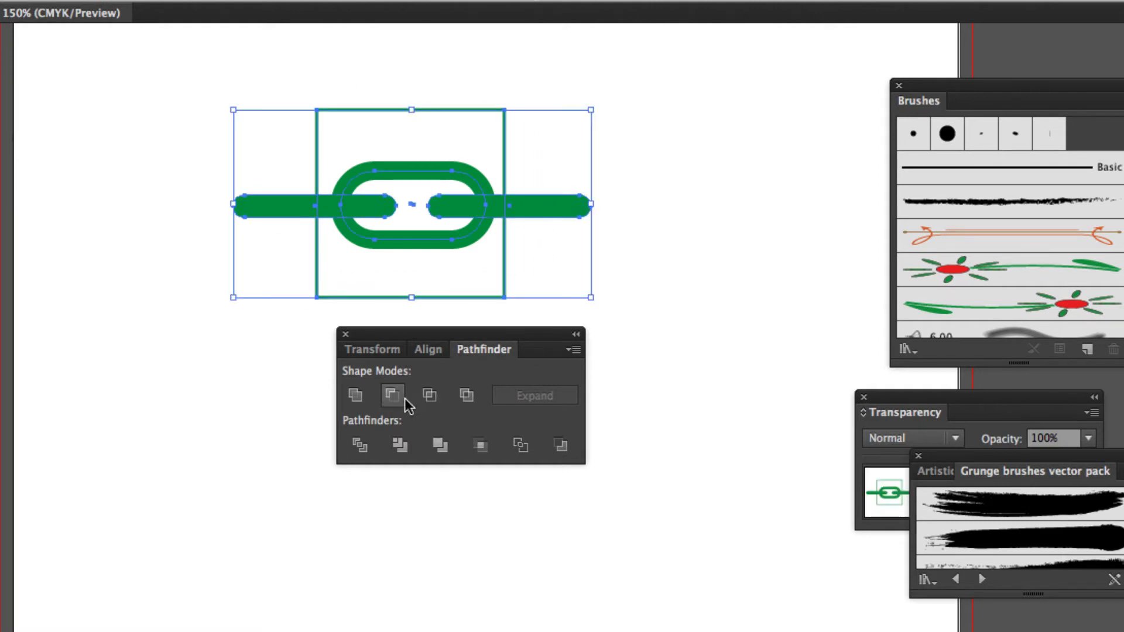
left_click(393, 397)
key("super+z")
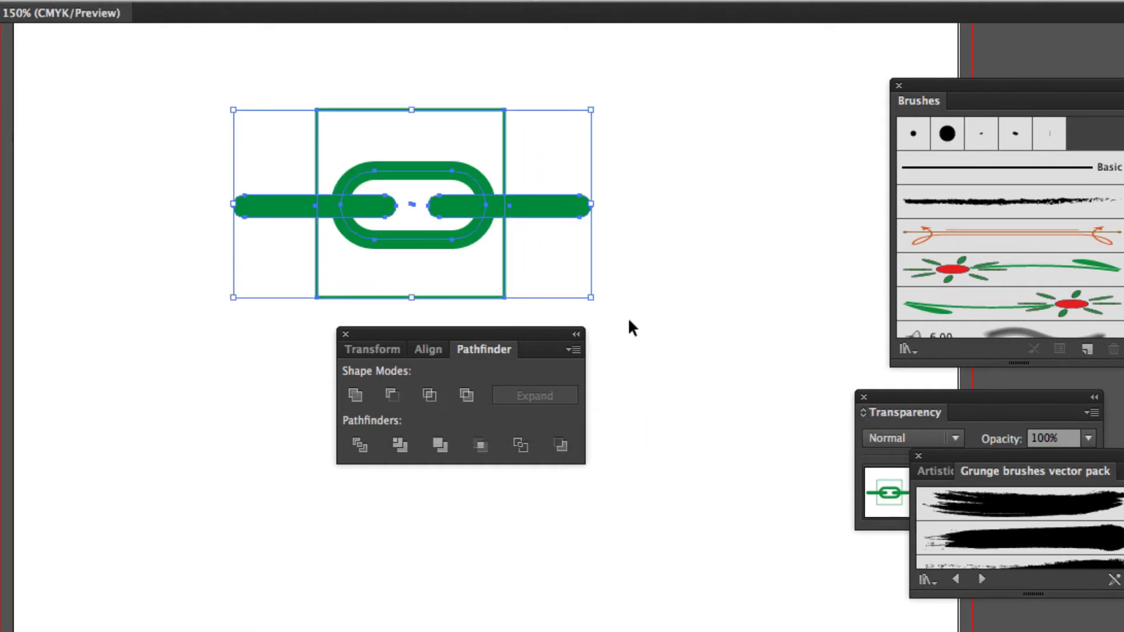
- Divide the chain and square with Pathfinder and delete the two bar ends outside the square
left_click(360, 447)
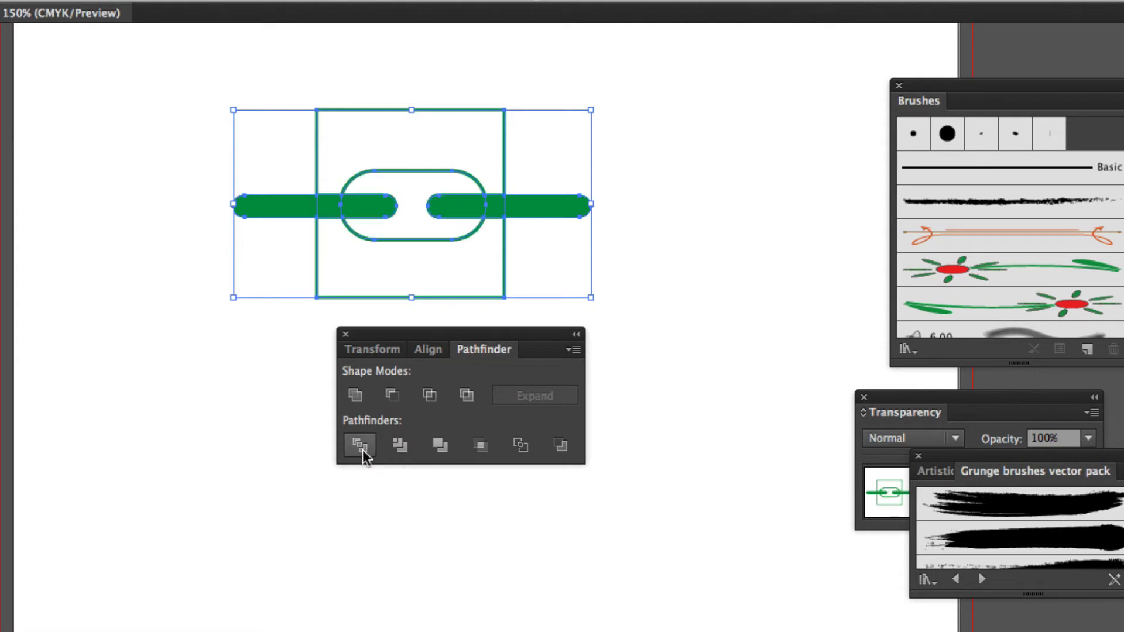
left_click(321, 301)
left_click_drag(264, 146, 286, 231)
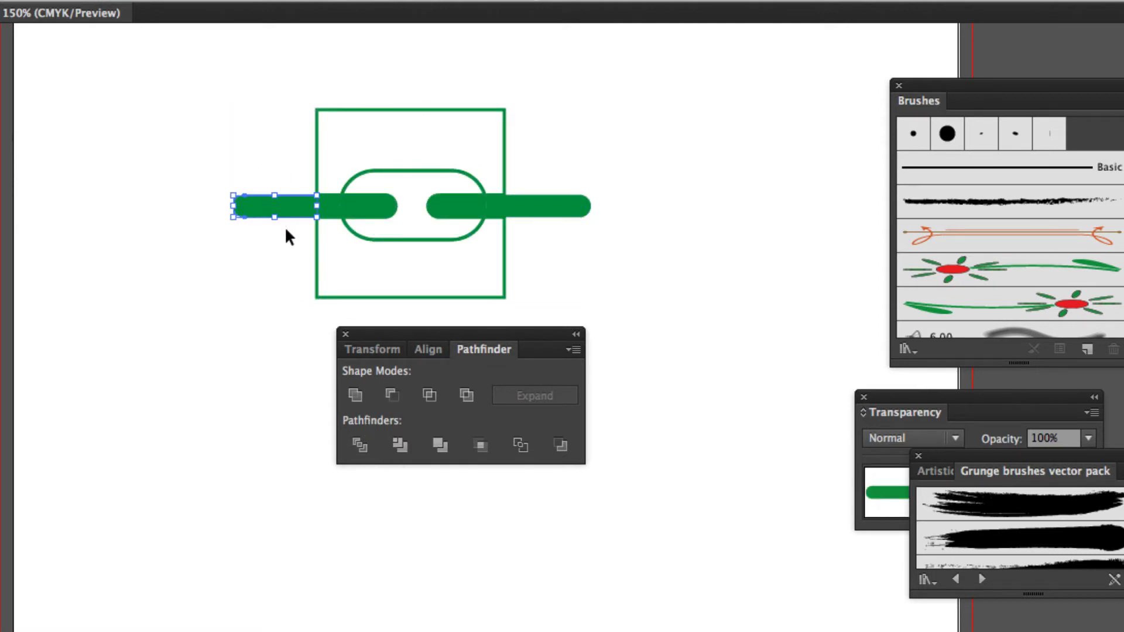
key("Delete")
left_click_drag(579, 169, 541, 239)
key("Delete")
- Delete the upper and lower pieces of the divided square, keeping the link and the bar pieces
left_click_drag(463, 122, 463, 123)
key("Delete")
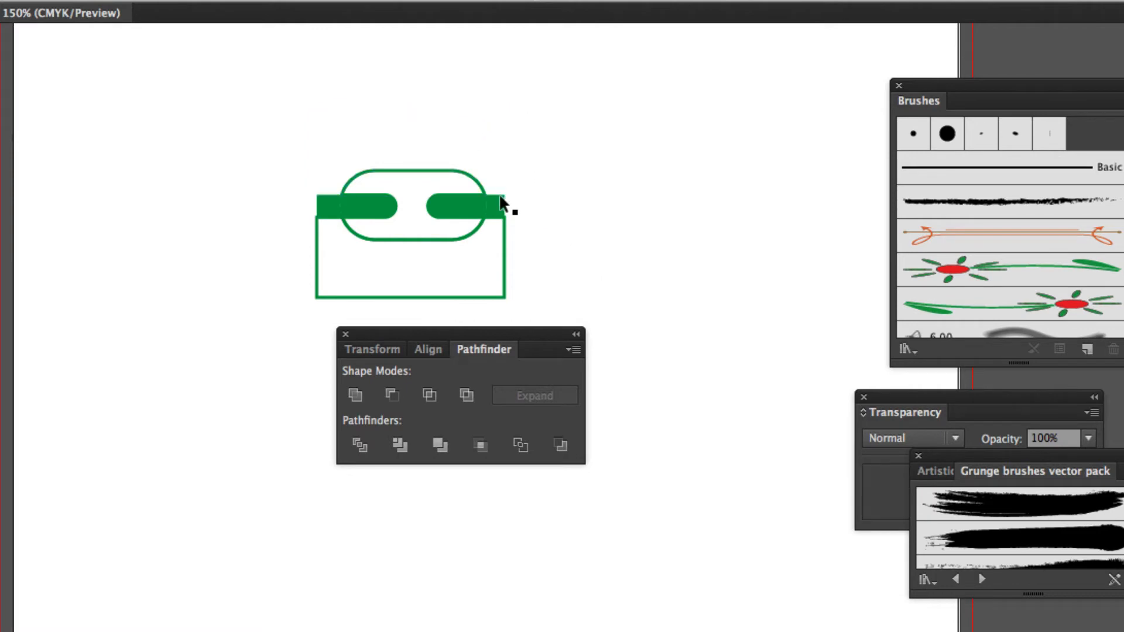
left_click(473, 184)
left_click(460, 211)
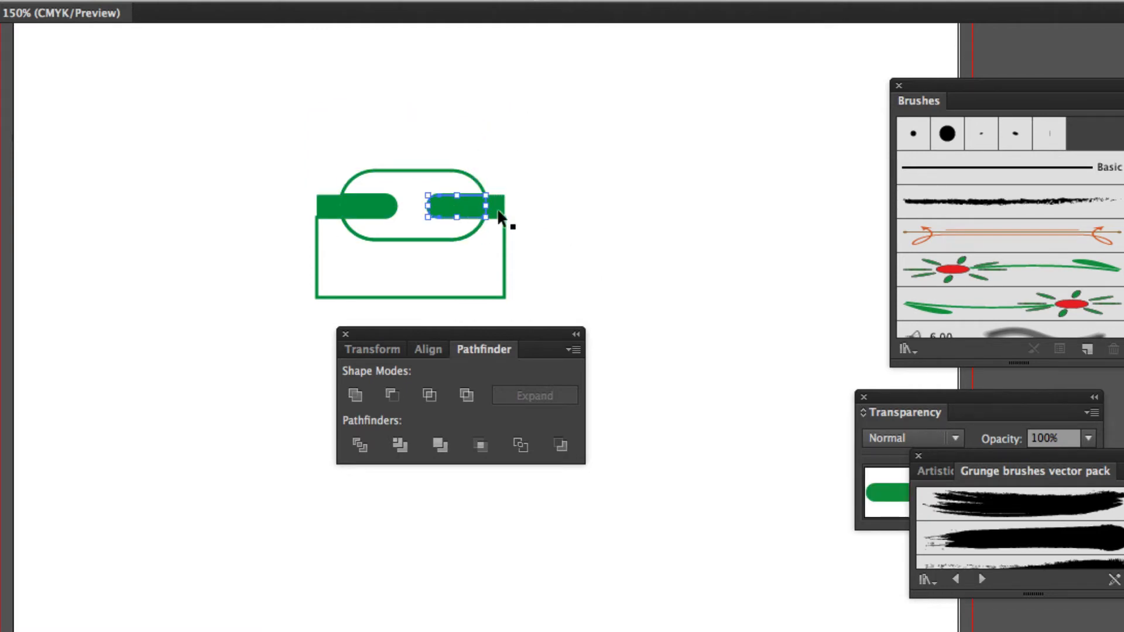
left_click(389, 175)
left_click_drag(472, 279, 530, 311)
key("Delete")
- Select the thin outline of the open link and increase its stroke weight to 10 pt
left_click(404, 235)
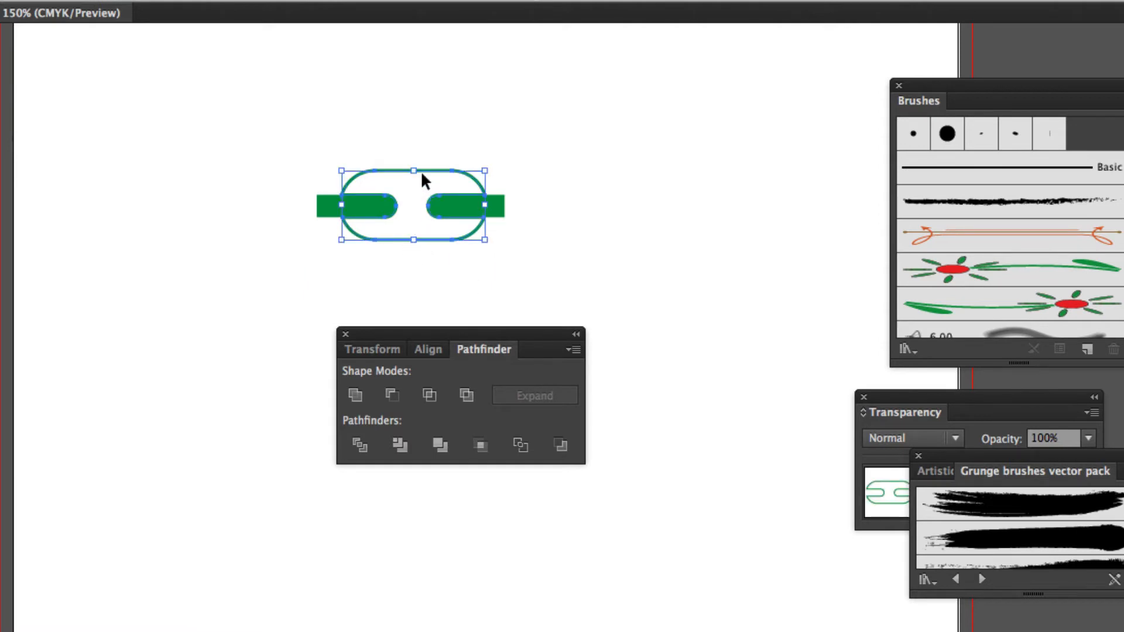
key("super+minus")
key("super+minus")
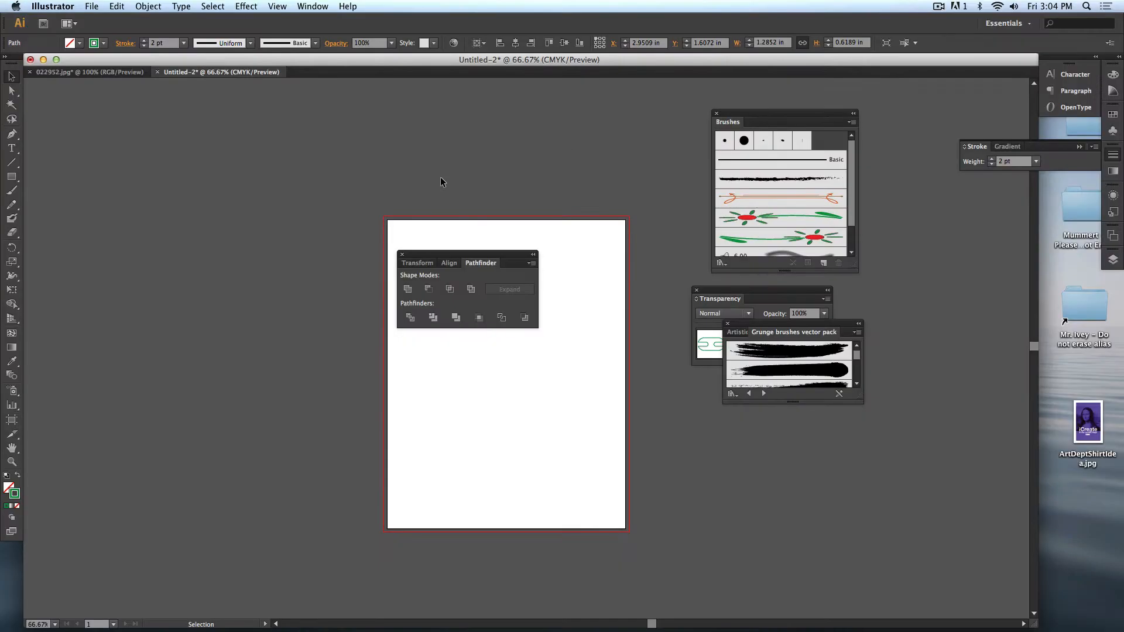
key("super+0")
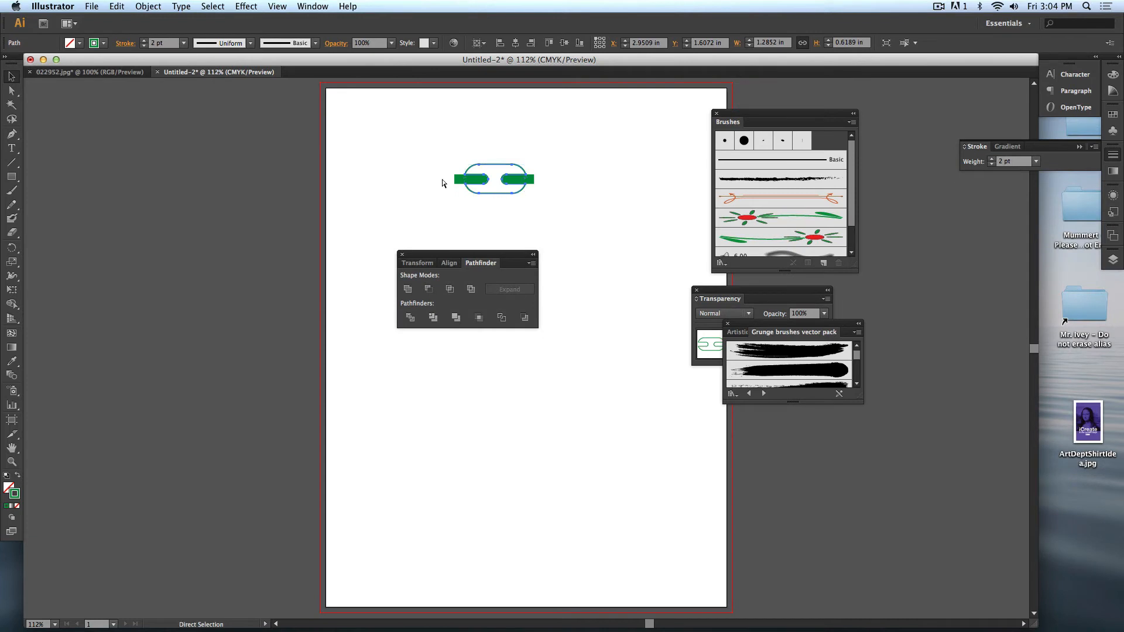
key("super+equal")
key("super+equal")
scroll(442, 180, "up", 5)
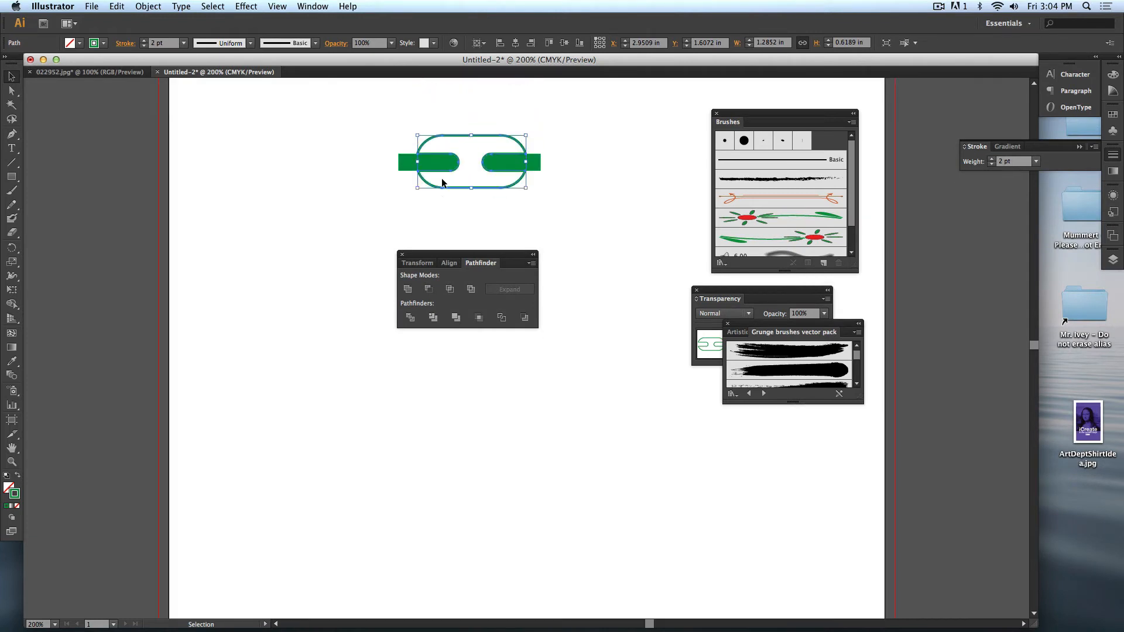
scroll(442, 183, "up", 2)
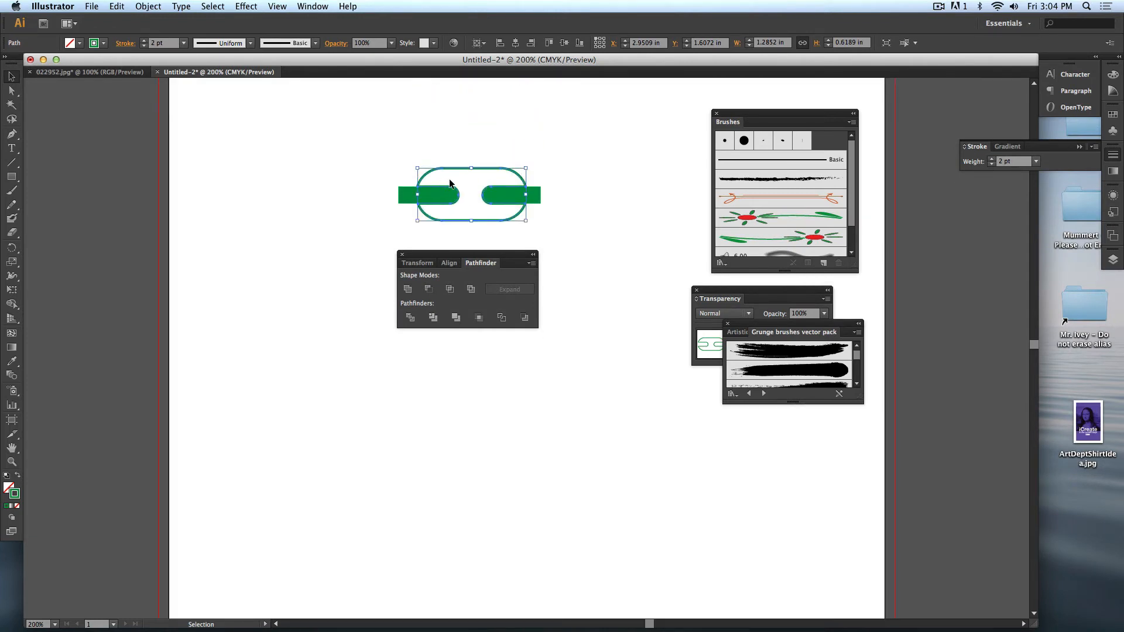
left_click(144, 41)
left_click(144, 40)
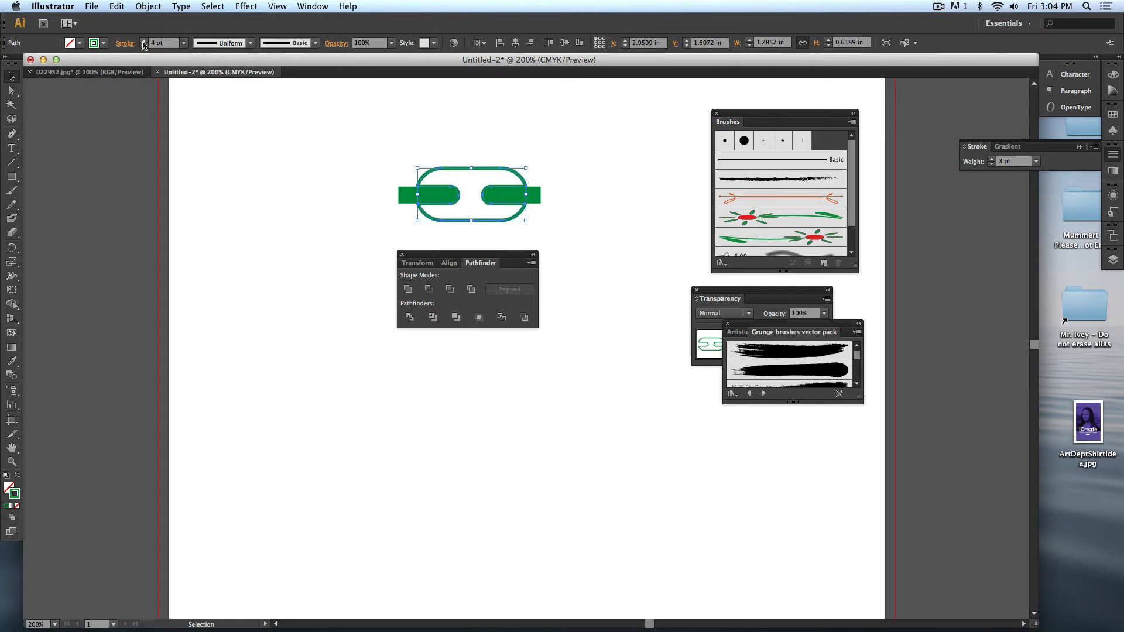
left_click(143, 41)
left_click(143, 41)
left_click(143, 41)
left_click(144, 41)
left_click(144, 41)
left_click(144, 41)
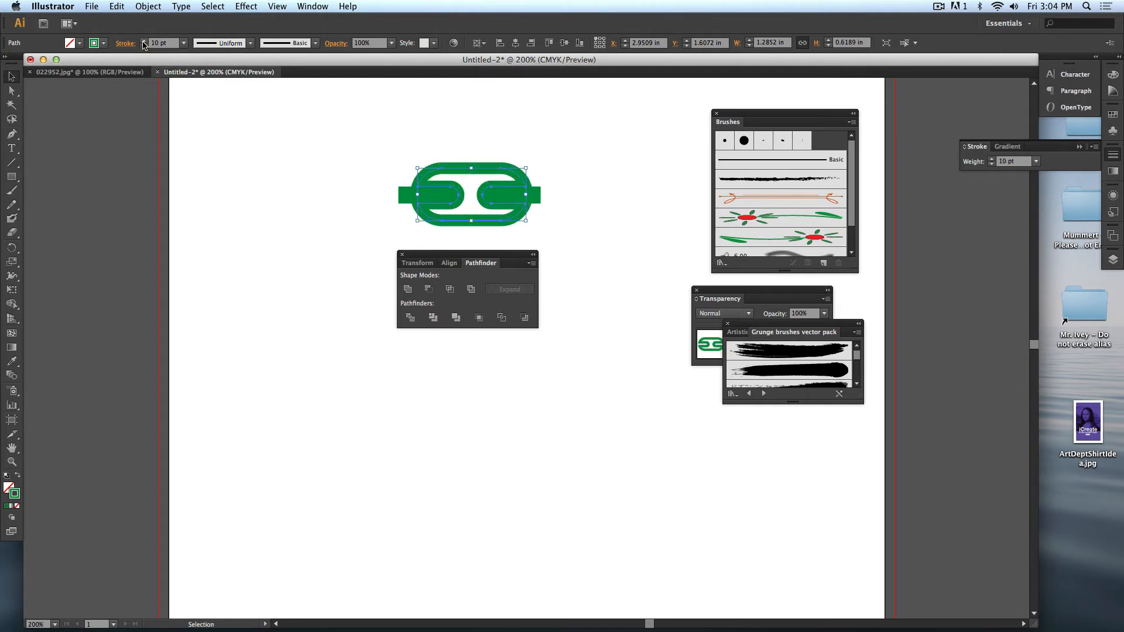
- Select the whole divided link with its bar pieces and delete it from the page
left_click(482, 146)
left_click(506, 194)
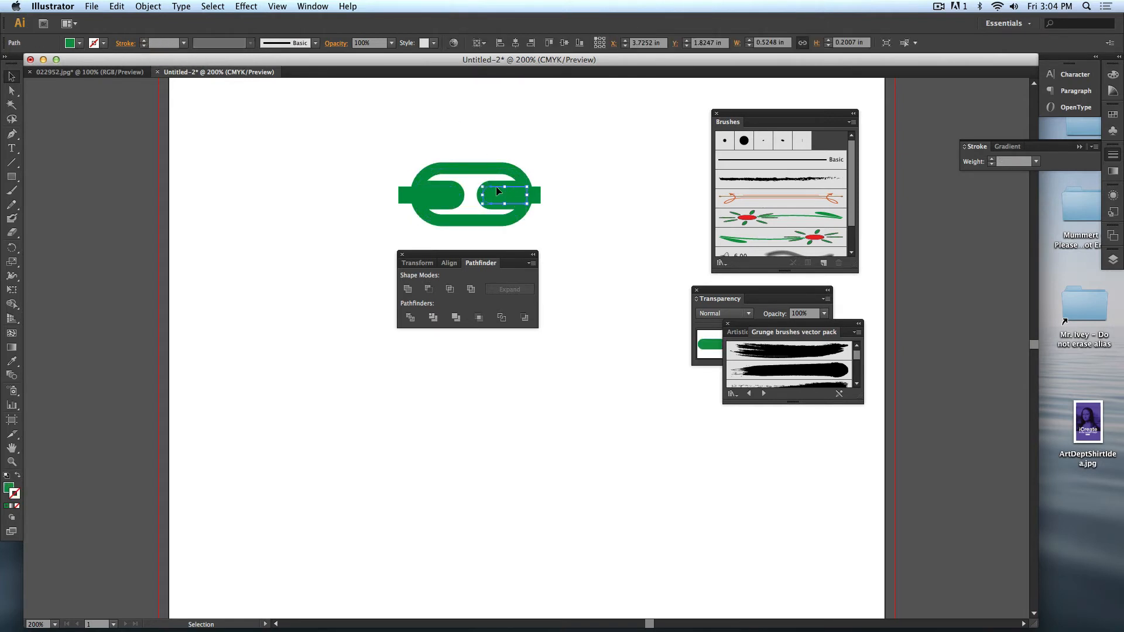
left_click(552, 203)
left_click_drag(344, 143, 598, 245)
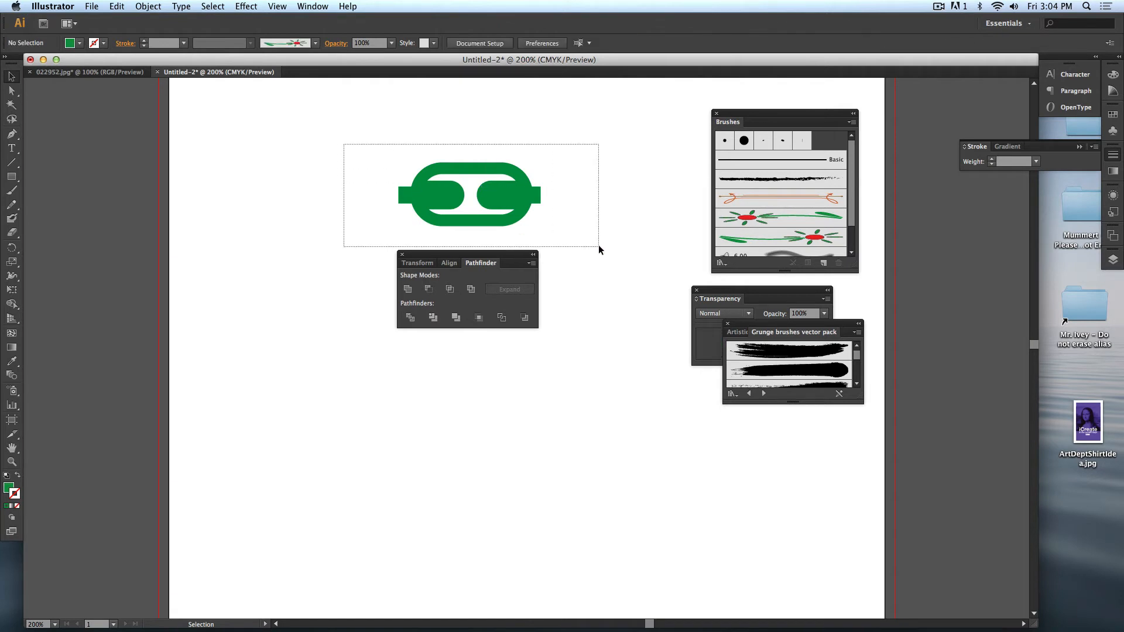
key("Delete")
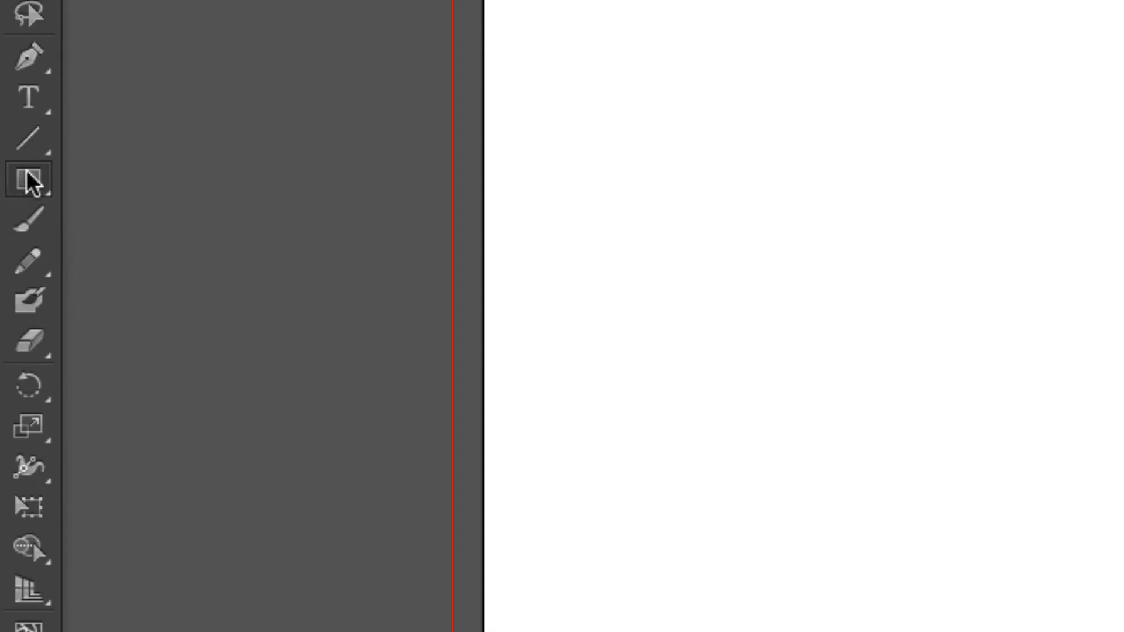
- Draw a wide pill-shaped green rounded rectangle near the page's upper edge with the Rounded Rectangle tool
left_click_drag(12, 177, 54, 205)
left_click_drag(145, 252, 145, 252)
left_click_drag(31, 180, 168, 235)
left_click_drag(504, 151, 658, 225)
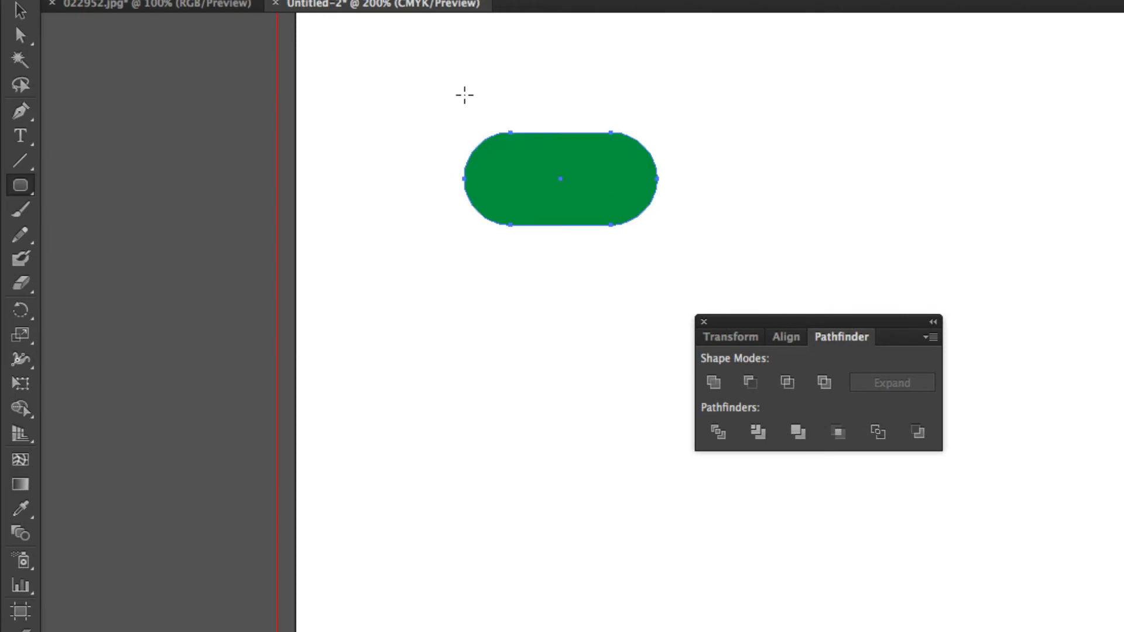
- Turn the pill shape's green fill into an outline and set its stroke weight to 12 pt
key("shift+x")
left_click(279, 67)
key("Up")
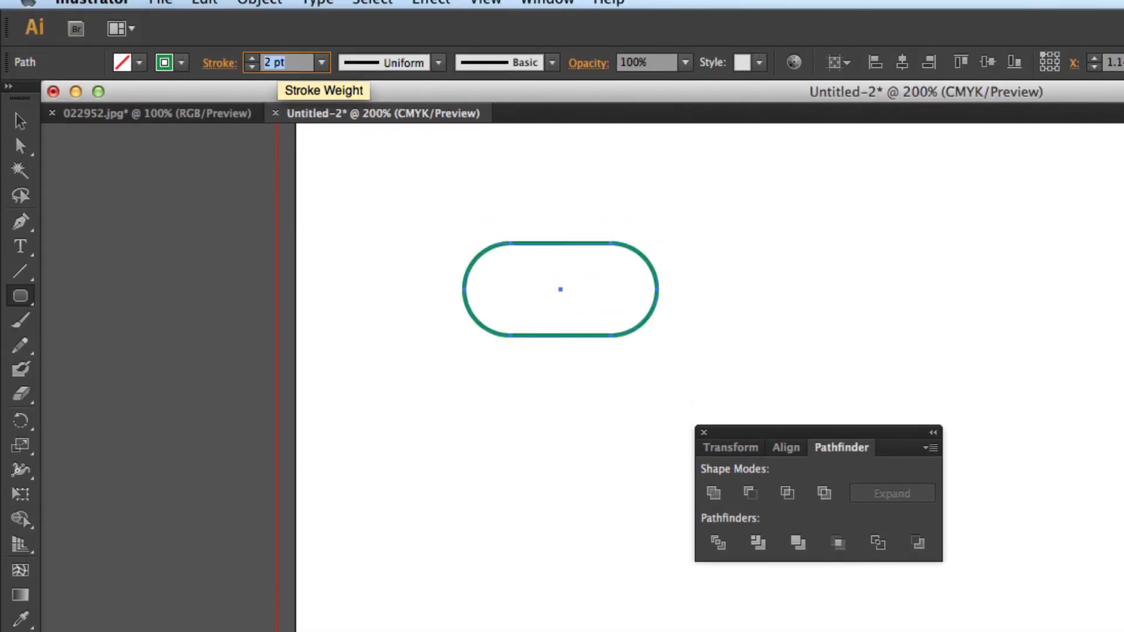
key("Up")
key("Up")
key("Up")
key("Up")
key("Up")
key("Up")
key("Up")
key("Up")
key("Up")
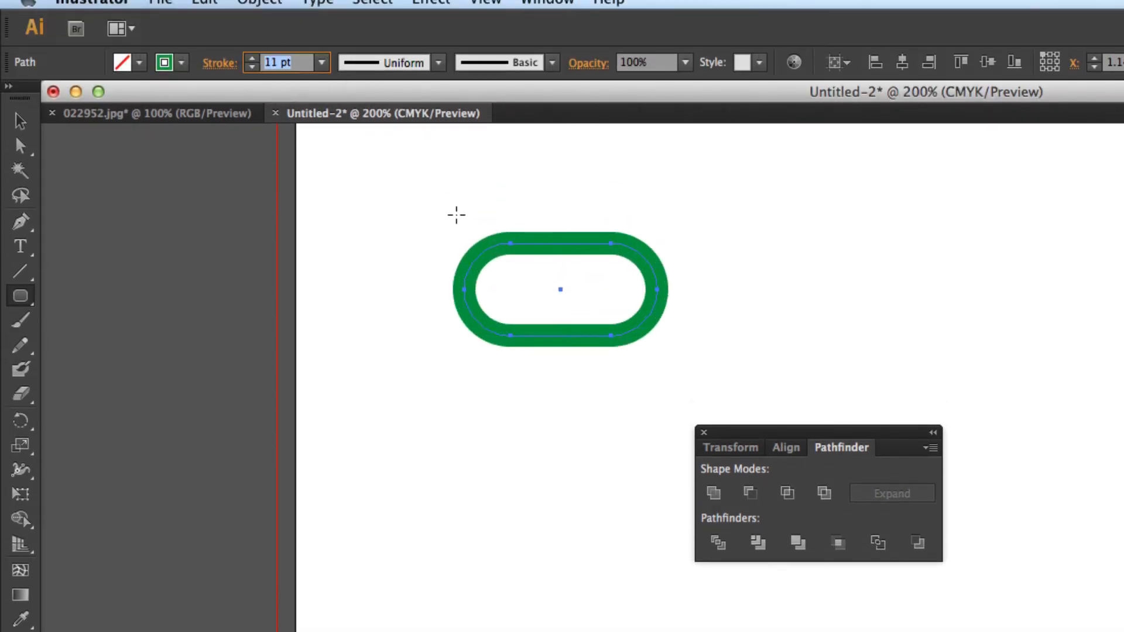
type("X")
type("20")
key("Return")
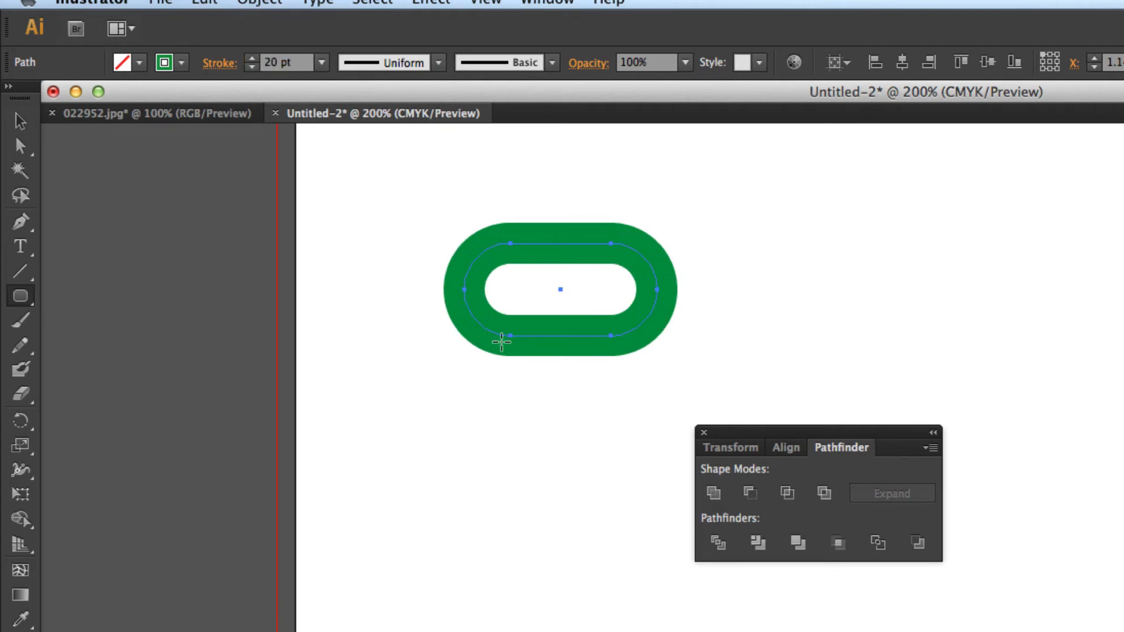
triple_click(252, 67)
triple_click(252, 68)
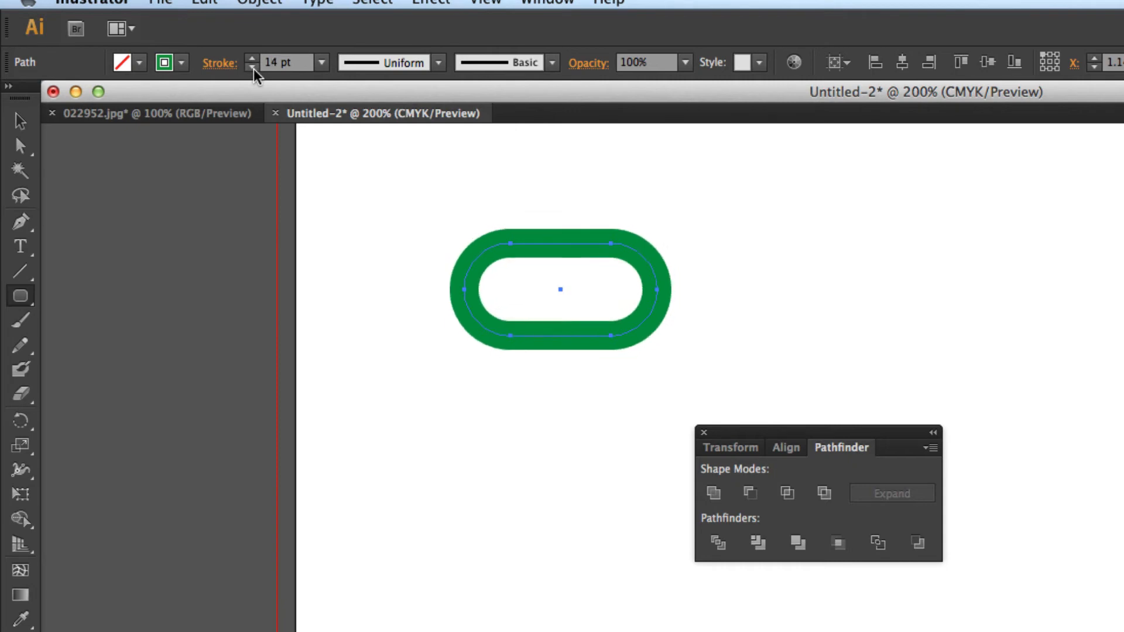
double_click(252, 68)
- Draw a thin green rounded bar through the link's left end and place a copy through its right end
left_click(309, 134, "super")
left_click_drag(435, 297, 552, 304)
key("shift+x")
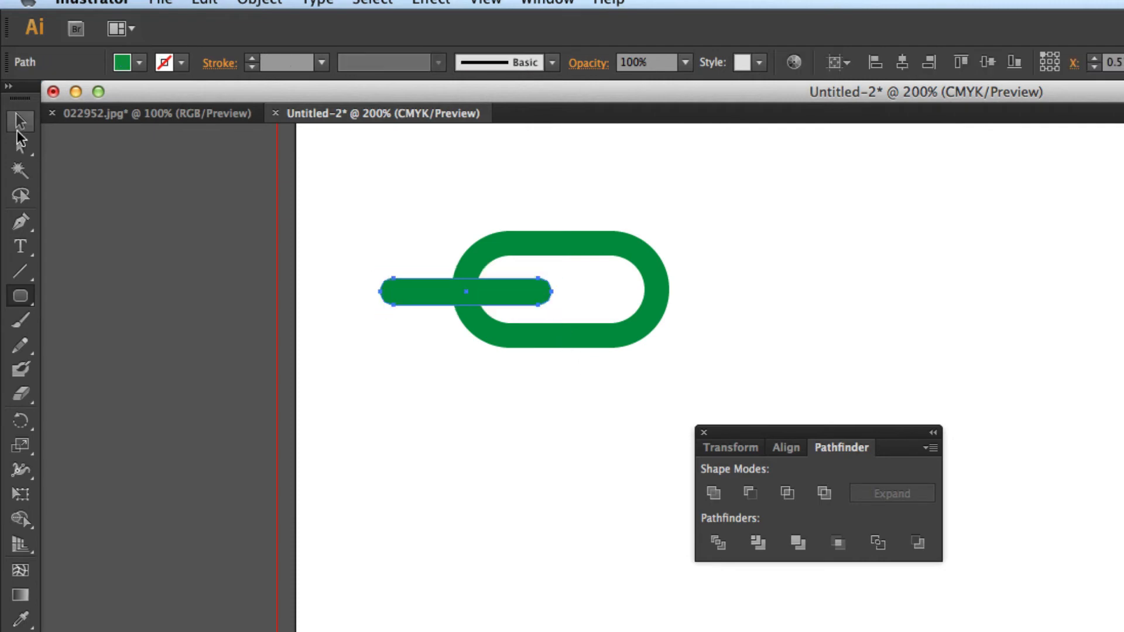
key("v")
left_click_drag(439, 306, 625, 302)
- Expand the fill and stroke of the 12 pt link outline into a filled shape and ungroup it
left_click_drag(589, 371, 545, 319)
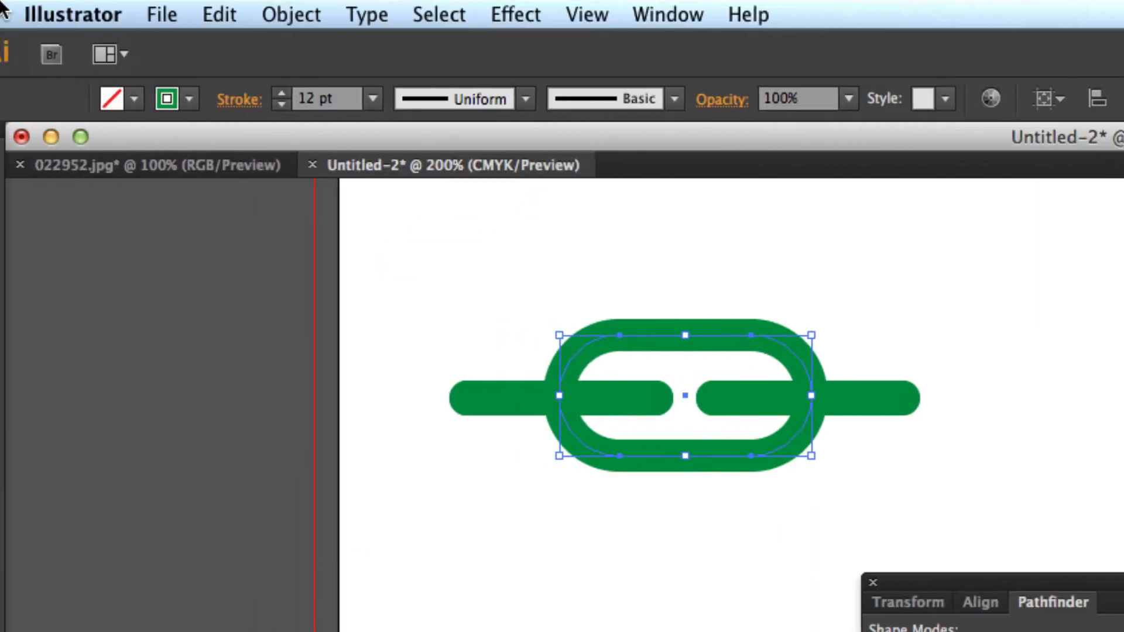
left_click(331, 14)
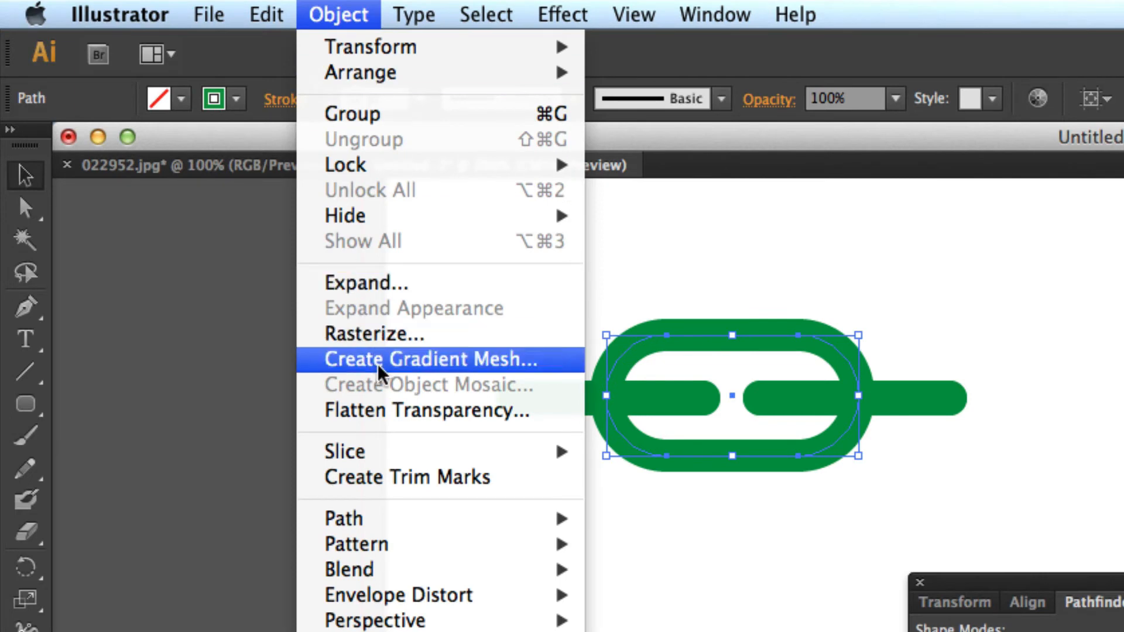
left_click(380, 285)
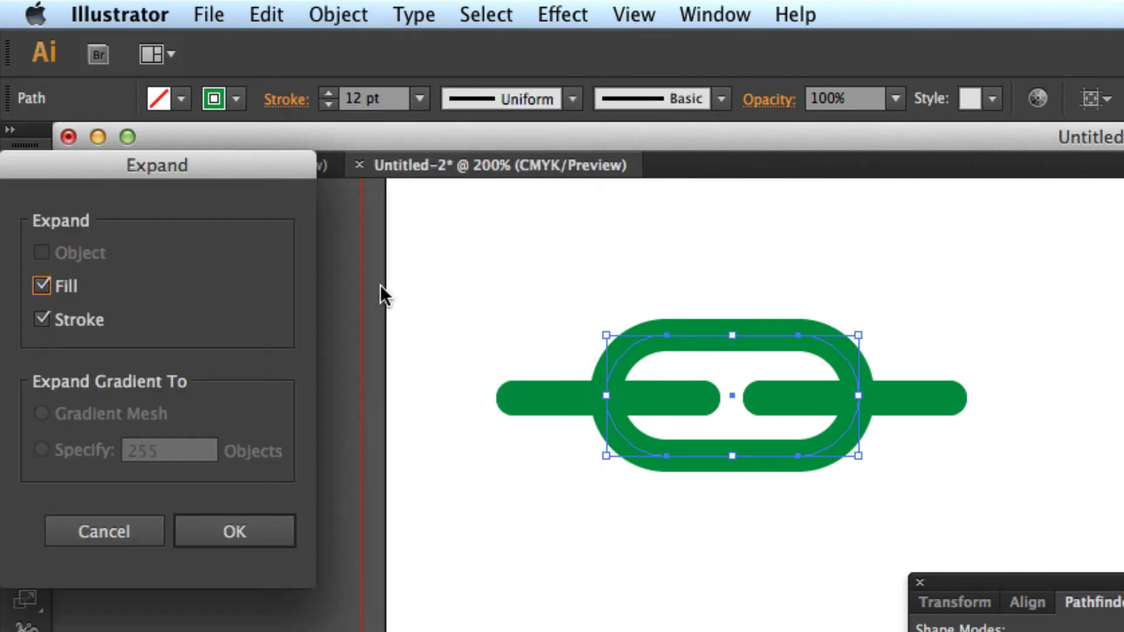
left_click_drag(225, 155, 385, 122)
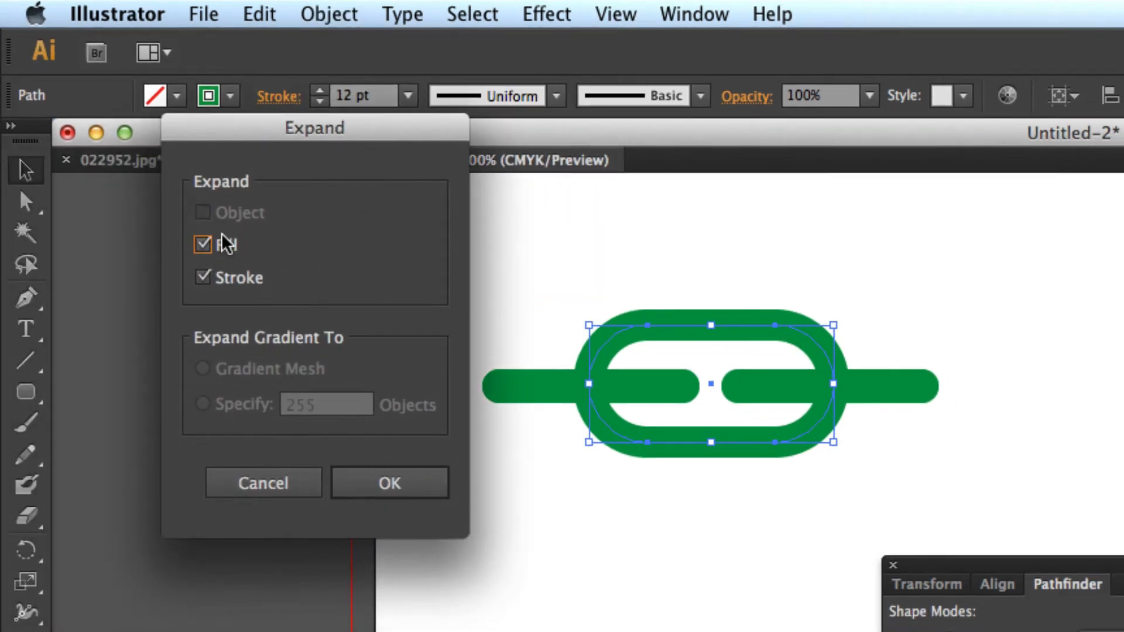
left_click(389, 479)
key("shift+super+g")
- Draw an unfilled, green-outlined rectangle around the link so that its sides cut across both bars
left_click(649, 393)
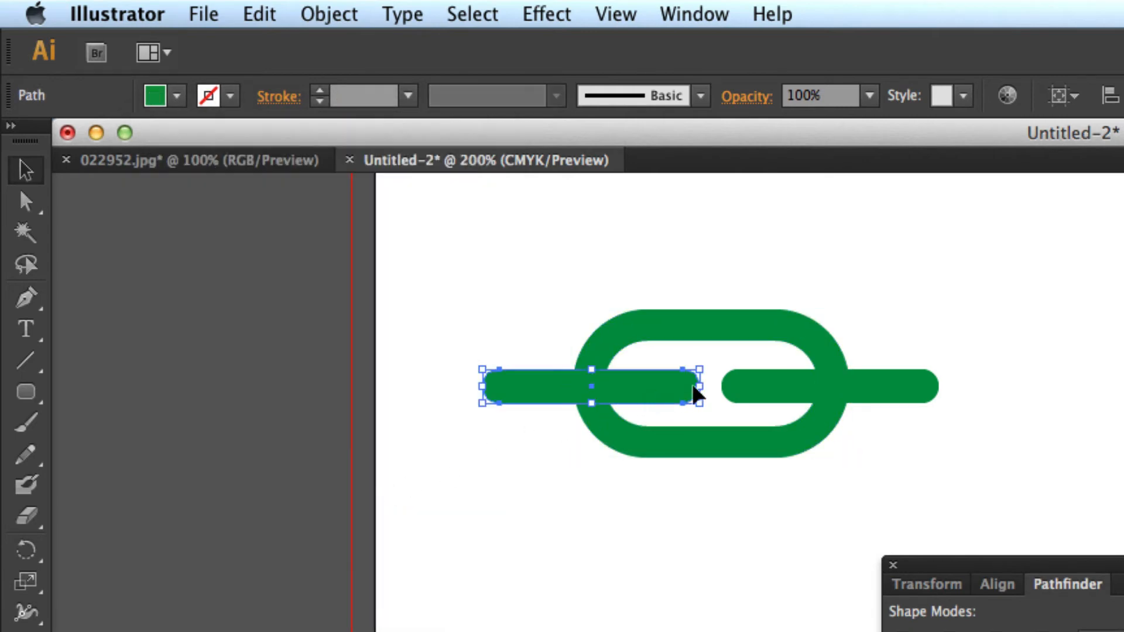
left_click(764, 388)
left_click_drag(24, 400, 146, 403)
key("shift+super+a")
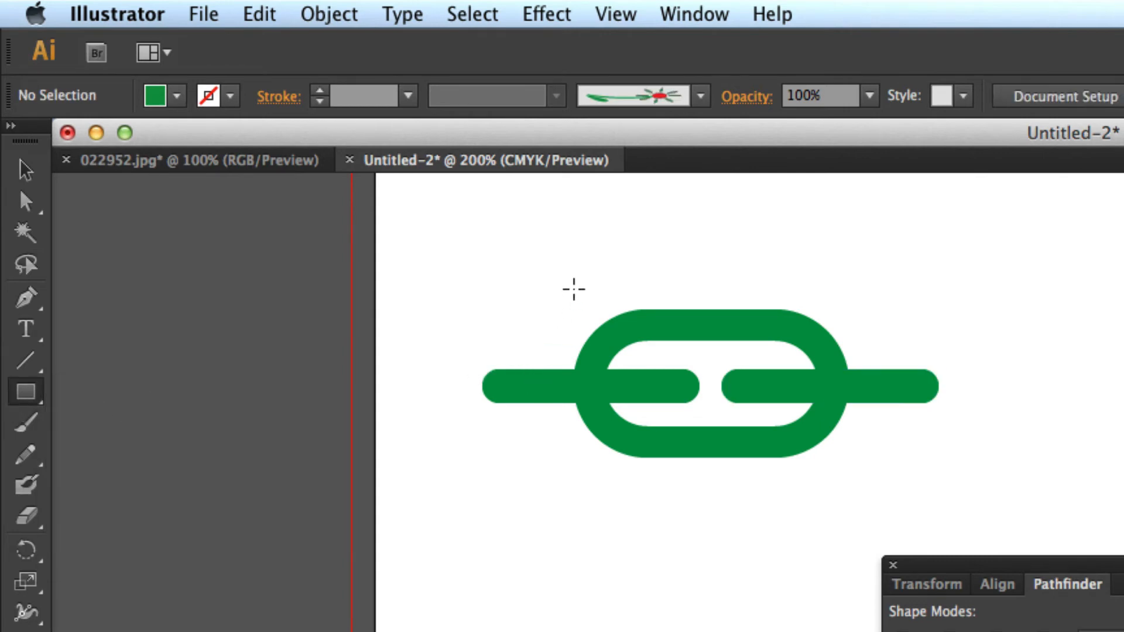
mouse_move(544, 270)
left_mouse_down()
mouse_move(640, 402)
mouse_move(851, 510)
mouse_move(871, 497)
left_mouse_up()
key("shift+x")
left_click(1063, 581)
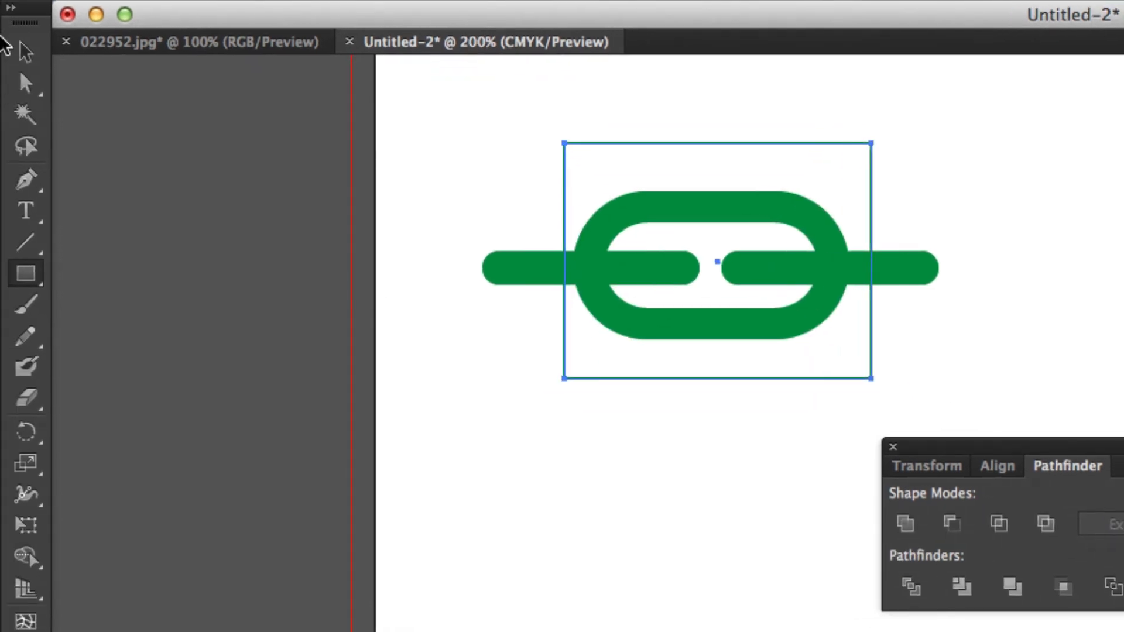
- Select the rectangle, link and both bars, split them with Pathfinder Divide and ungroup the pieces
left_click(25, 52)
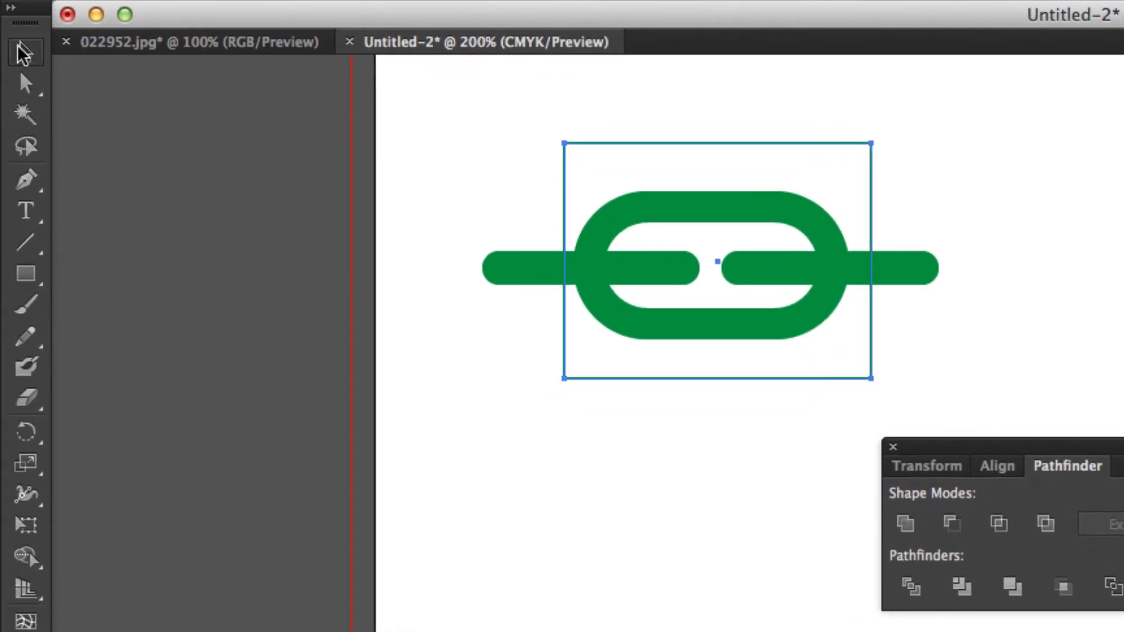
left_click_drag(507, 181, 937, 404)
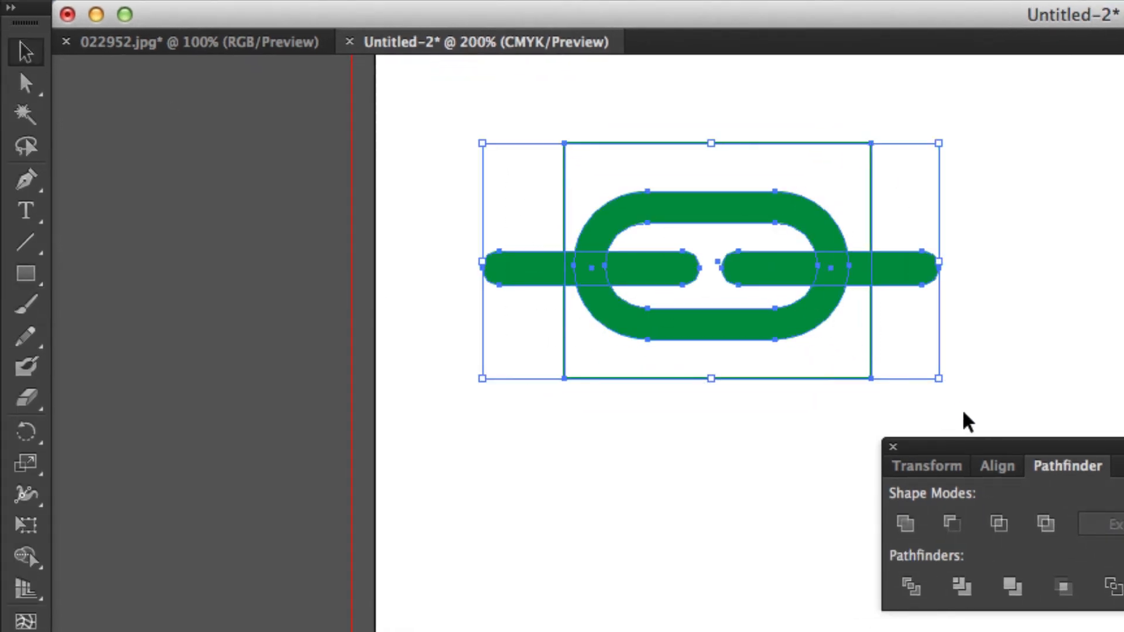
left_click(952, 523)
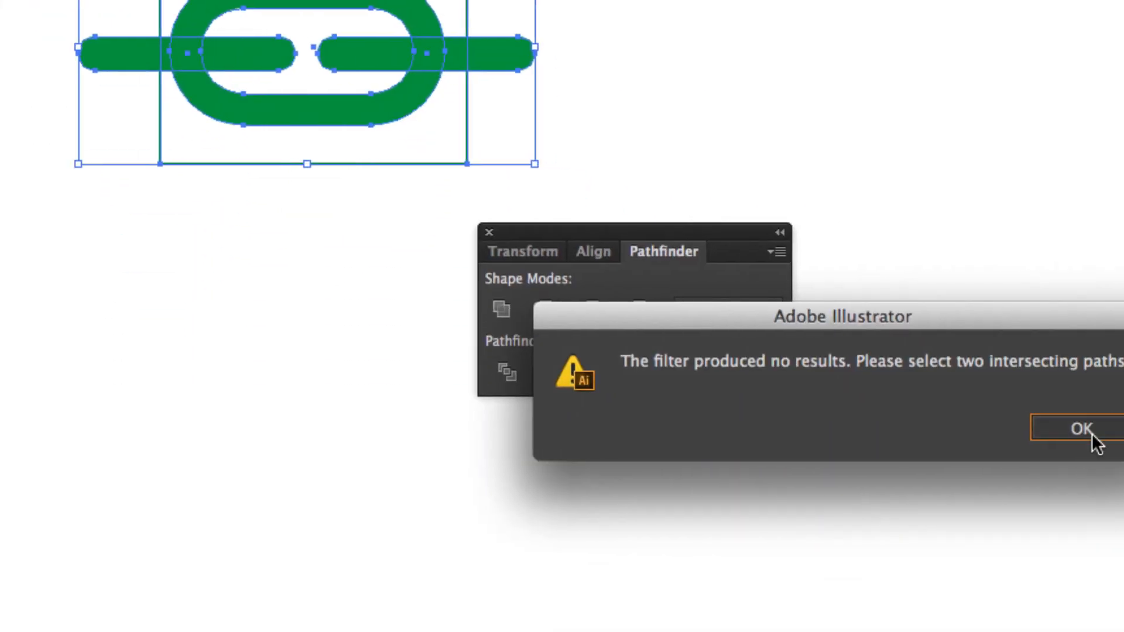
left_click(1123, 631)
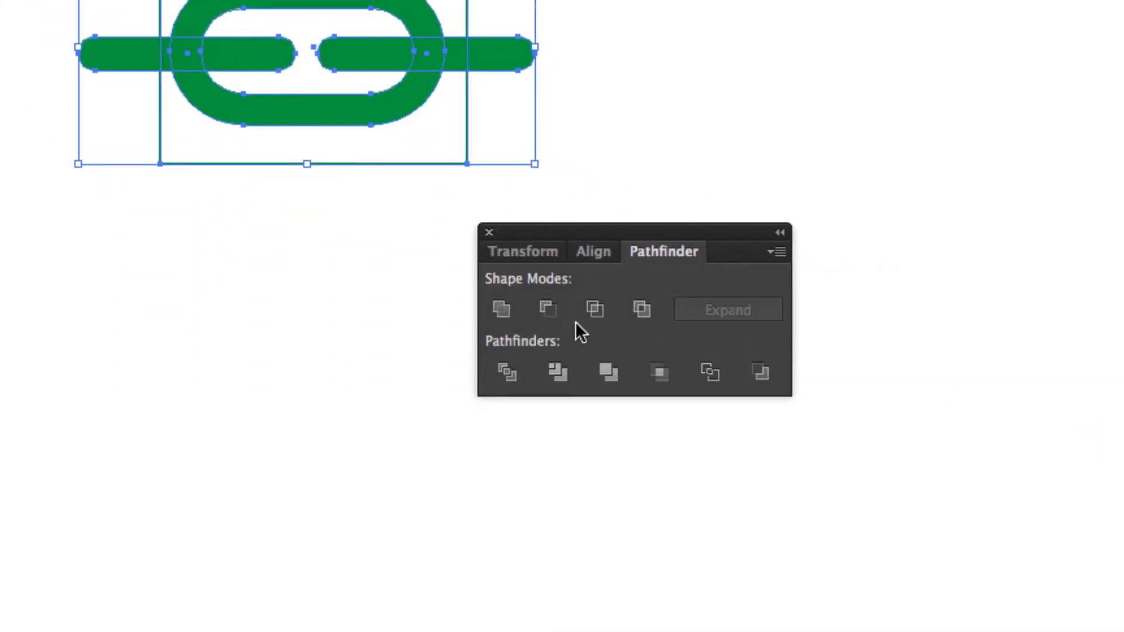
left_click(508, 372)
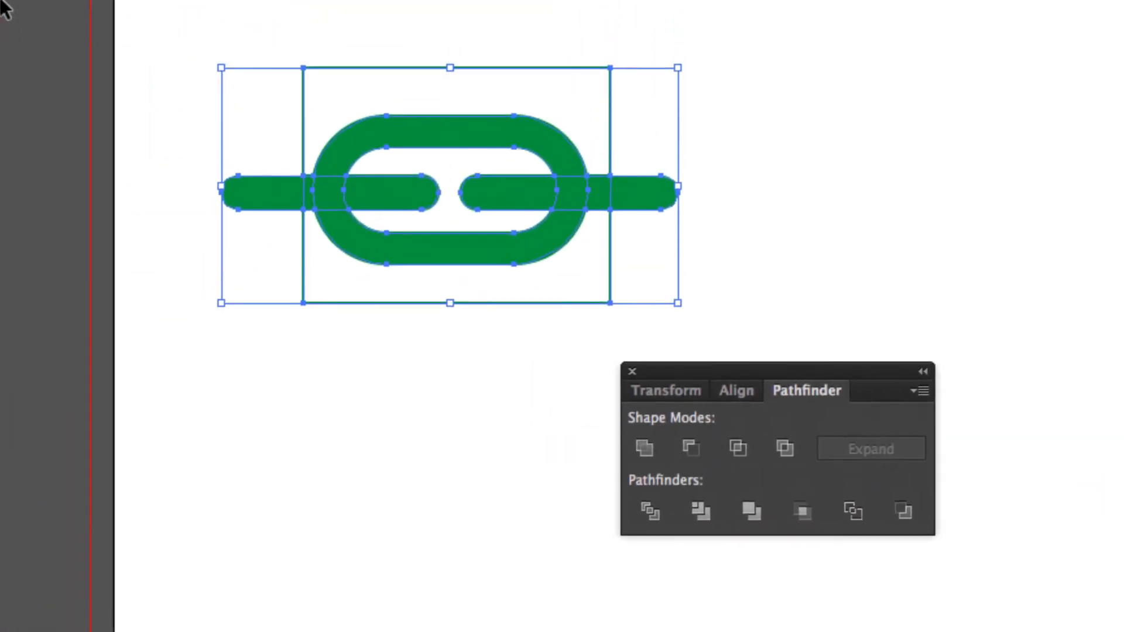
left_click(282, 48)
left_click(321, 92)
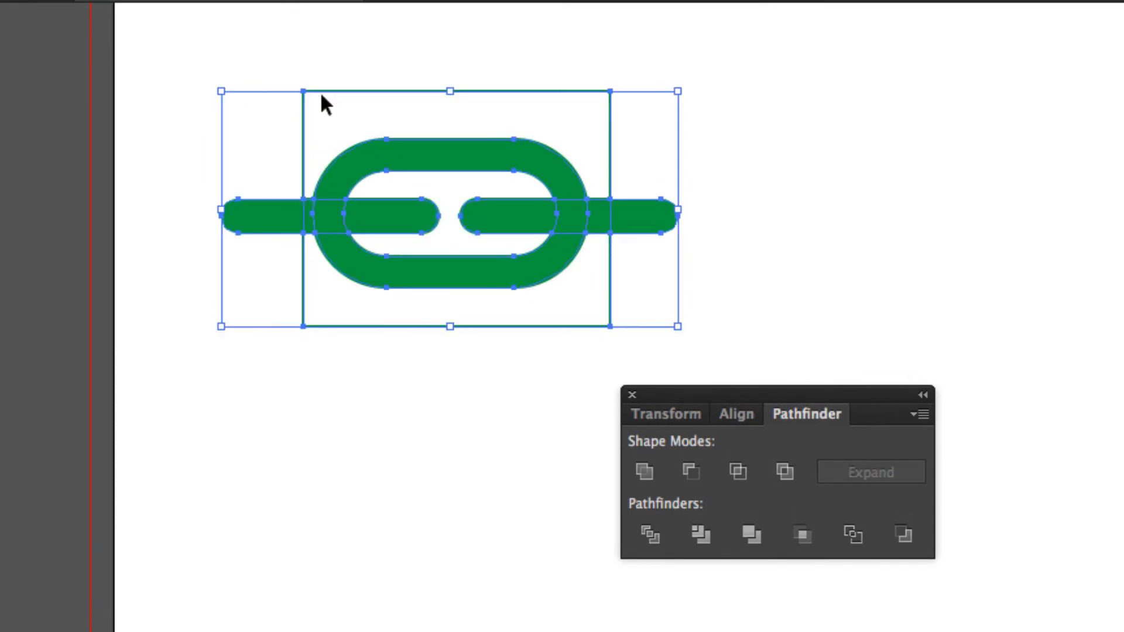
- Delete the upper and lower rectangle pieces and both bar ends that stick out beyond the rectangle
left_click_drag(271, 55, 325, 93)
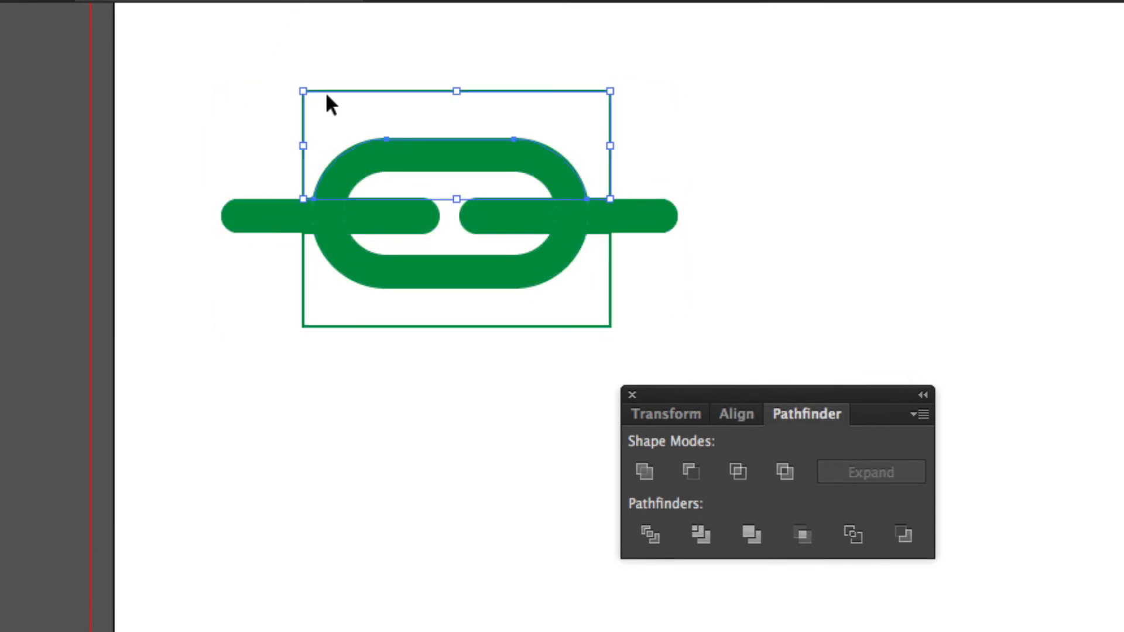
key("Delete")
left_click(639, 212)
key("Delete")
left_click(556, 325)
key("Delete")
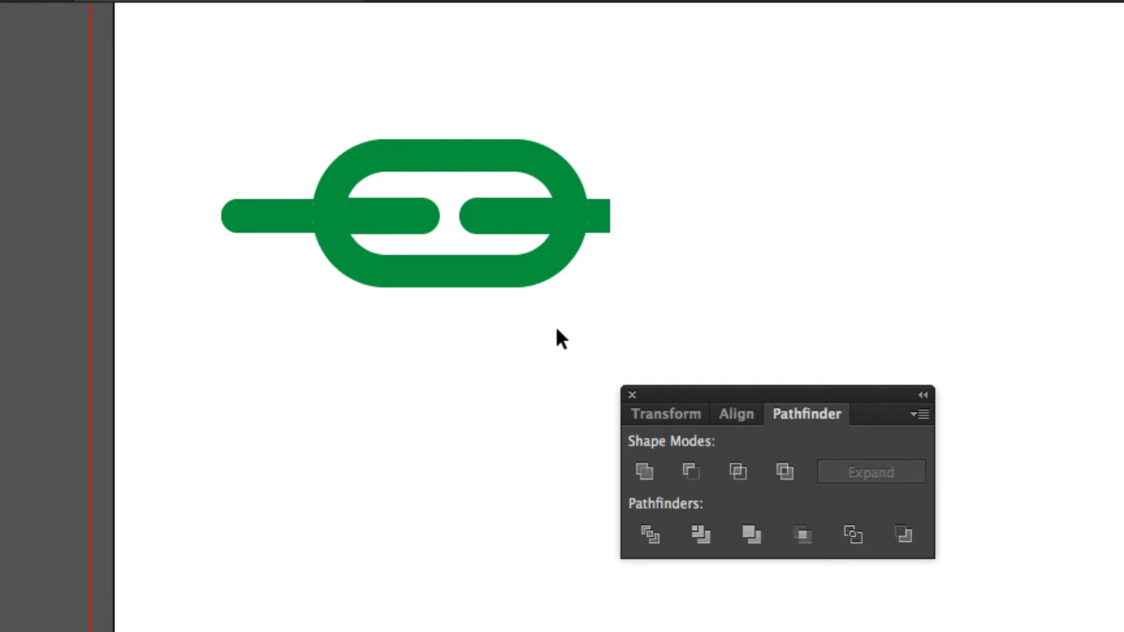
left_click(235, 208)
key("Delete")
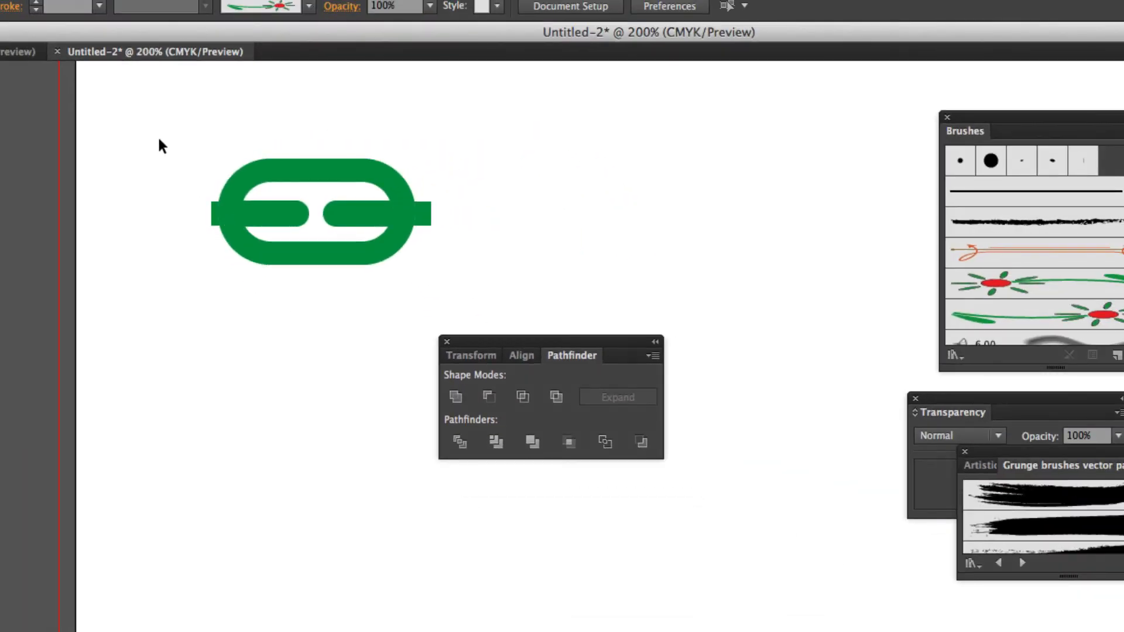
- Create a pattern brush from the whole trimmed link, accepting the default name, scale, fit and tile options
left_click_drag(158, 139, 445, 291)
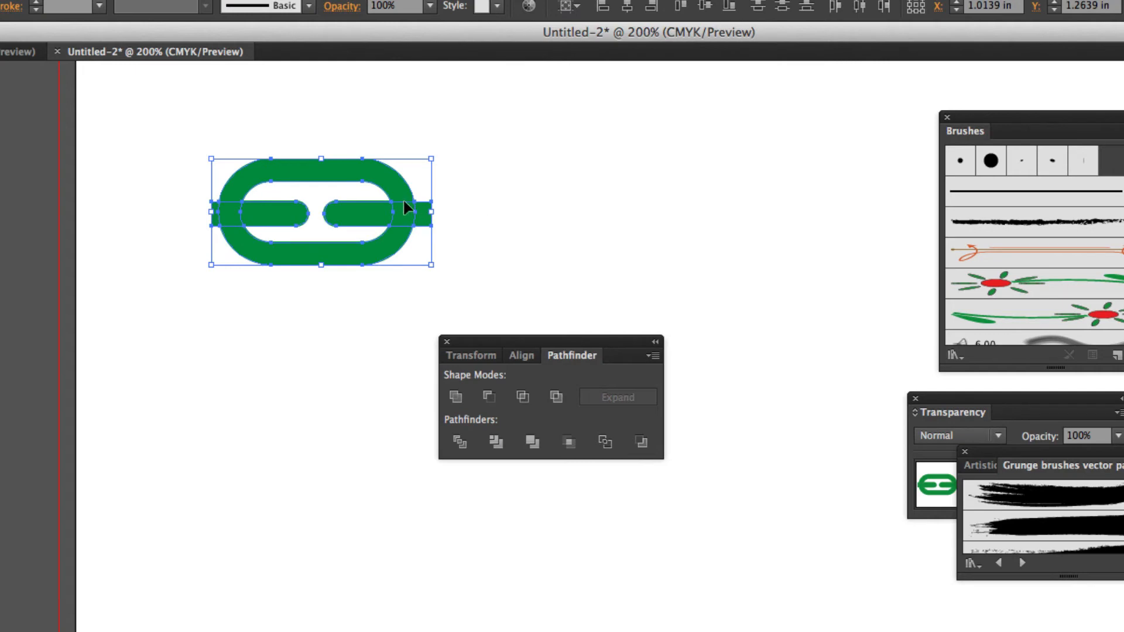
mouse_move(404, 202)
left_mouse_down()
mouse_move(471, 249)
mouse_move(991, 272)
mouse_move(1031, 246)
left_mouse_up()
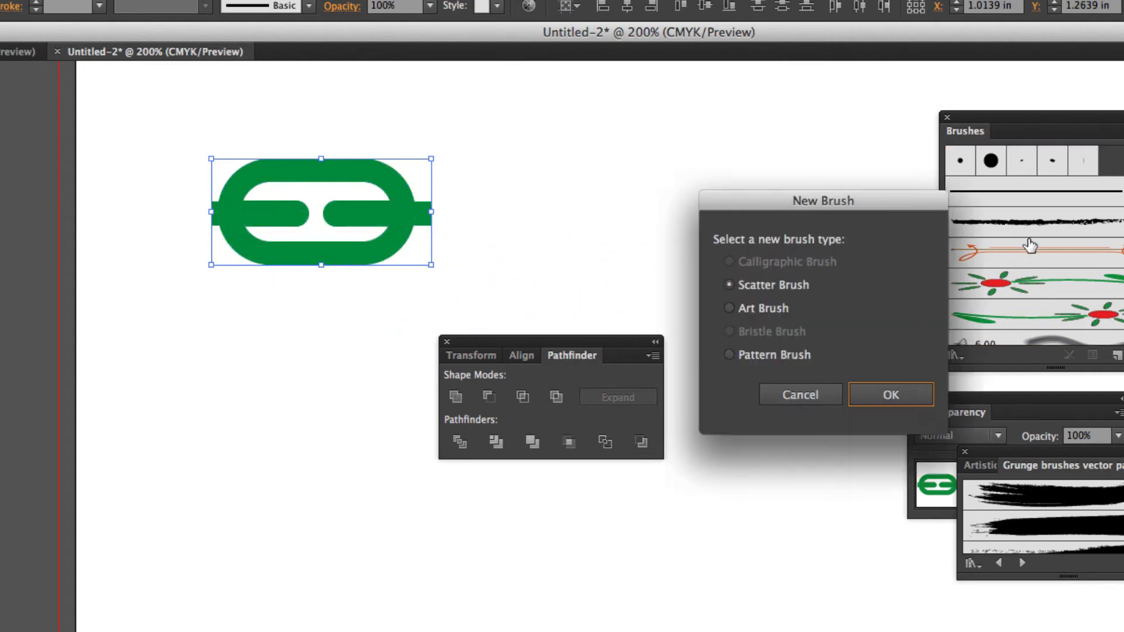
left_click_drag(865, 204, 730, 153)
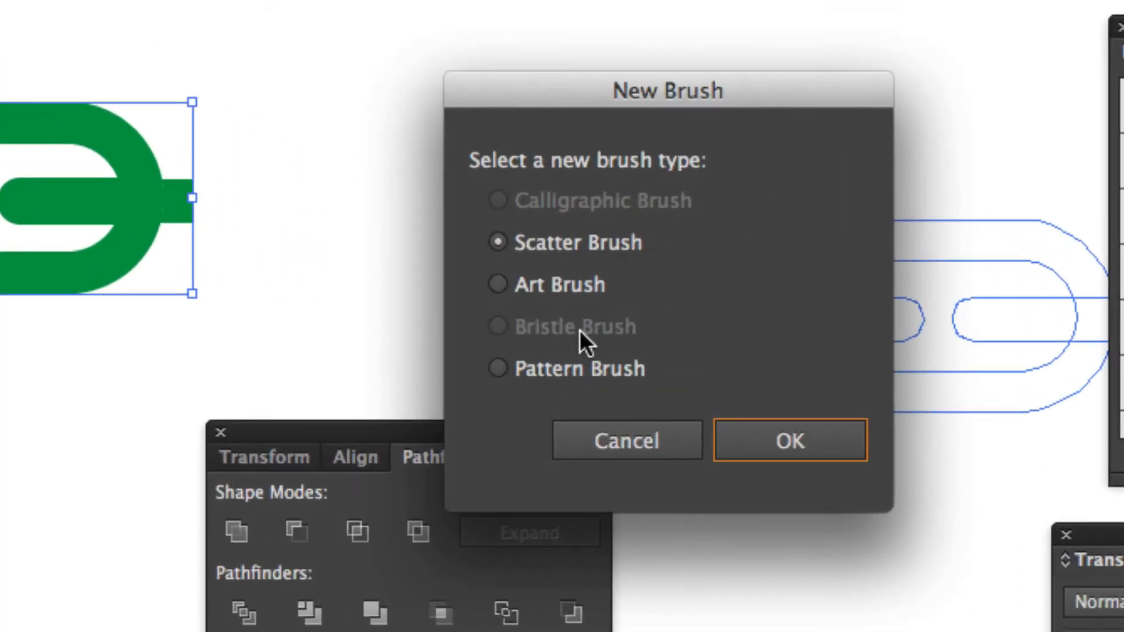
left_click(518, 358)
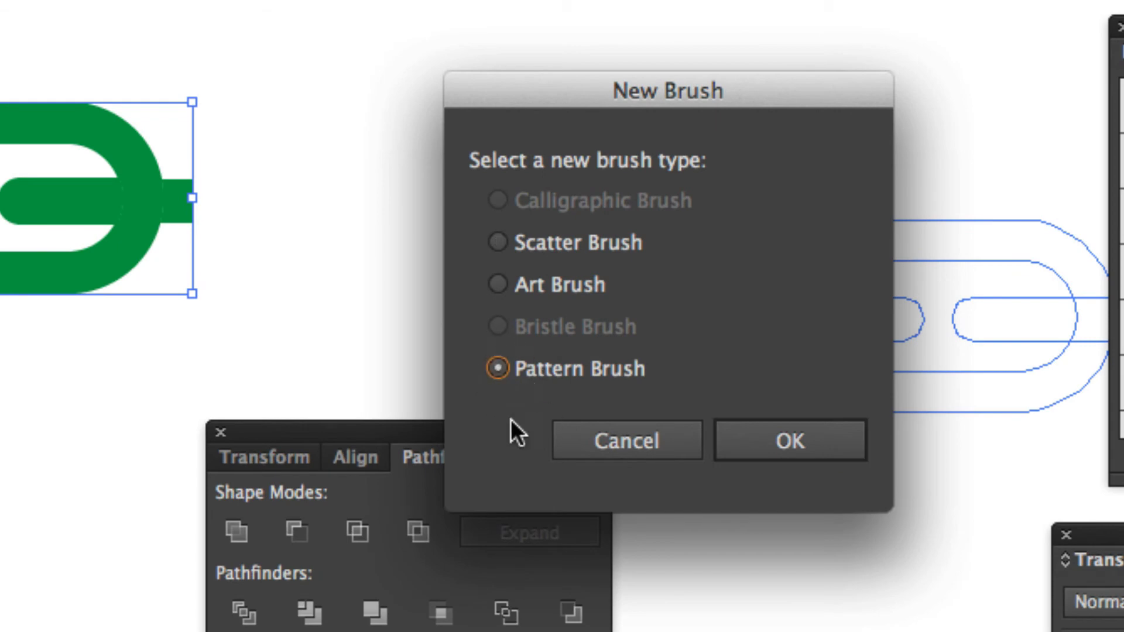
left_click(795, 444)
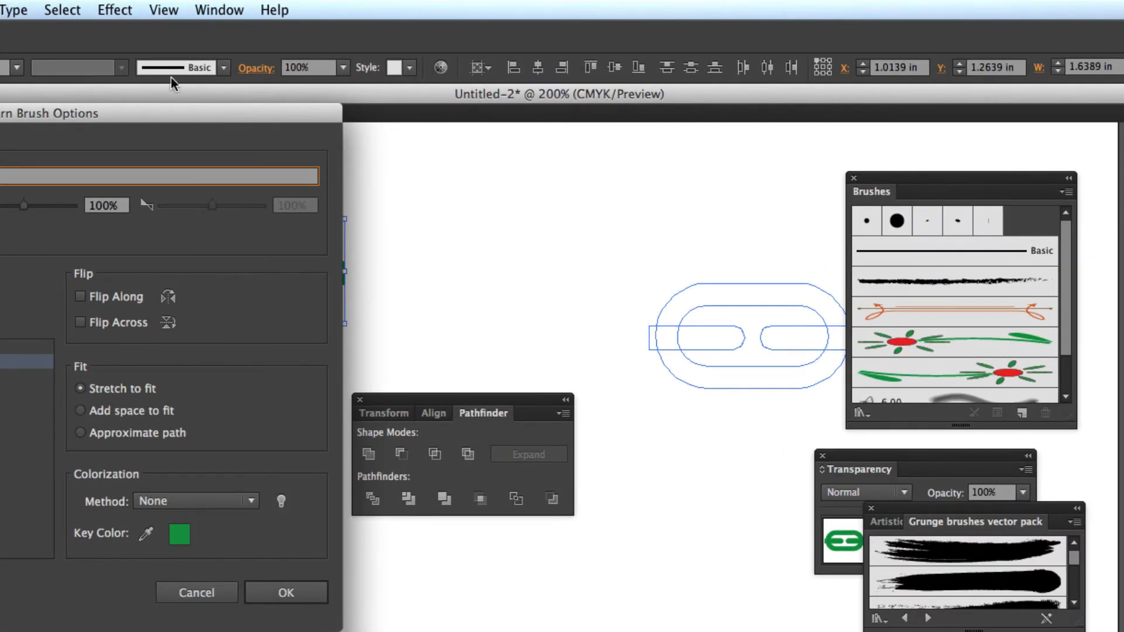
mouse_move(109, 113)
left_mouse_down()
mouse_move(518, 156)
mouse_move(598, 70)
left_mouse_up()
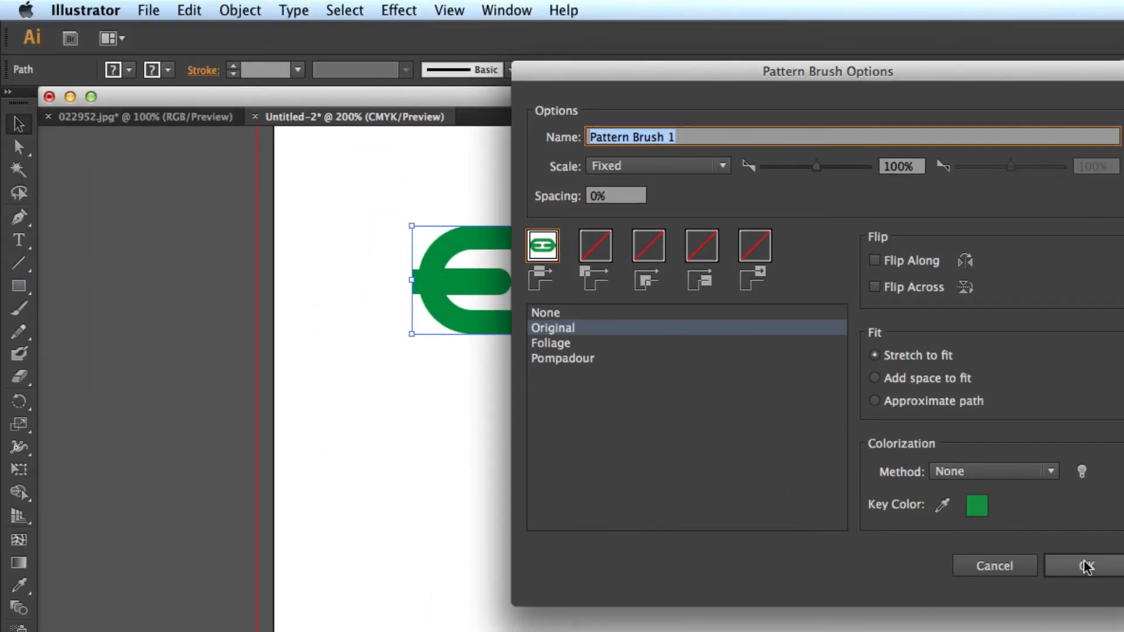
left_click(1088, 567)
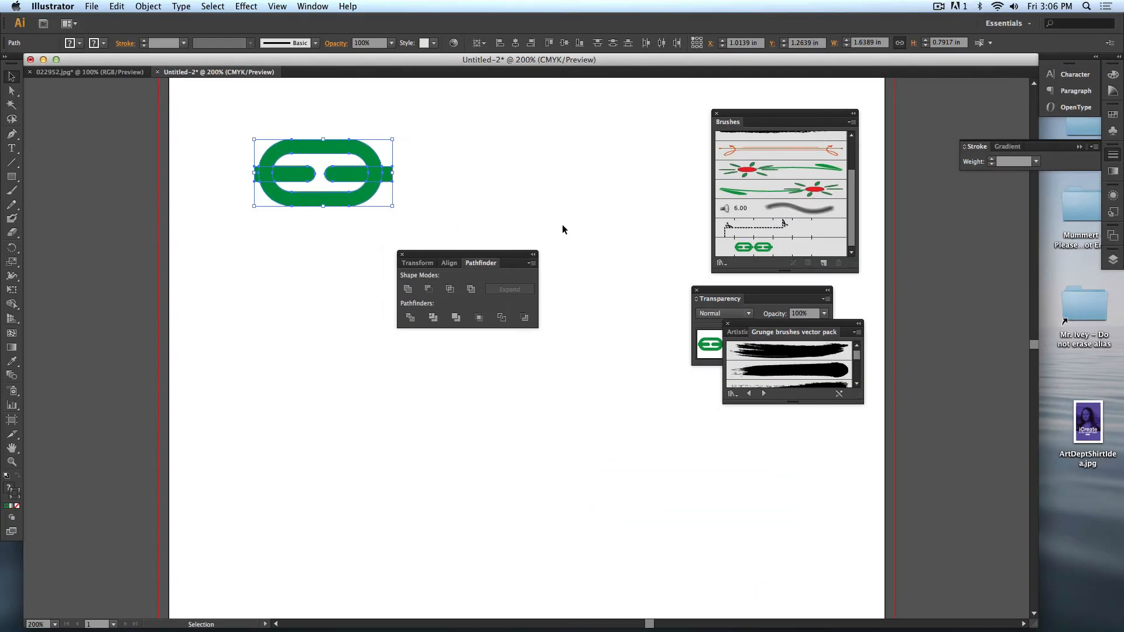
- Clear the Pathfinder panel off the page and paint a long wavy Paintbrush stroke with the new chain pattern brush
left_click(133, 207)
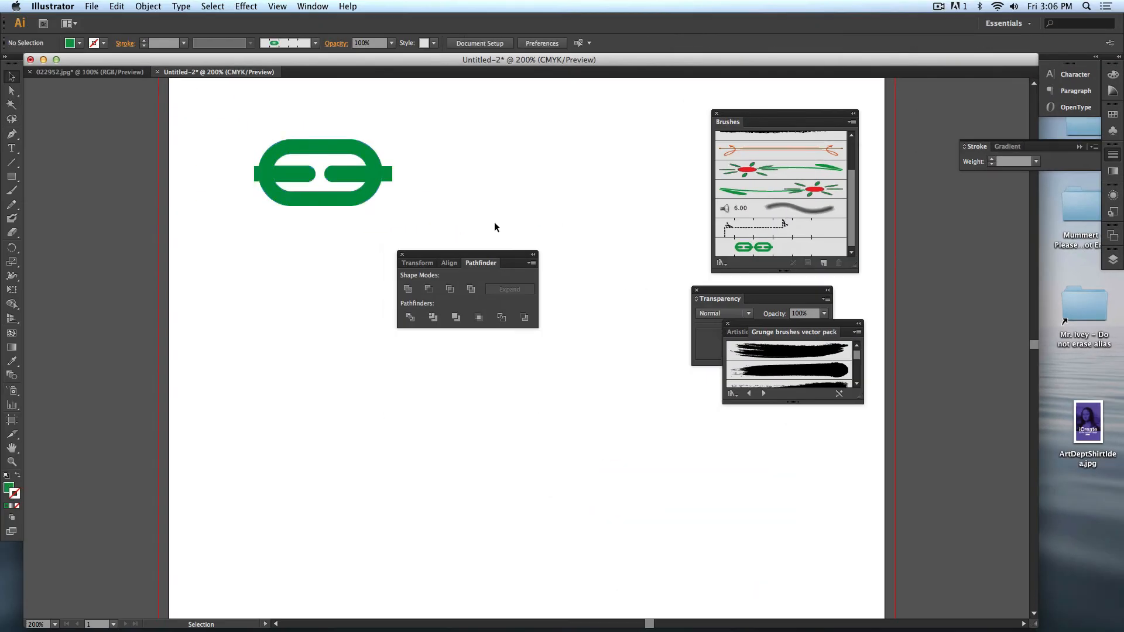
mouse_move(481, 253)
left_mouse_down()
mouse_move(913, 411)
mouse_move(903, 412)
left_mouse_up()
left_click(12, 208)
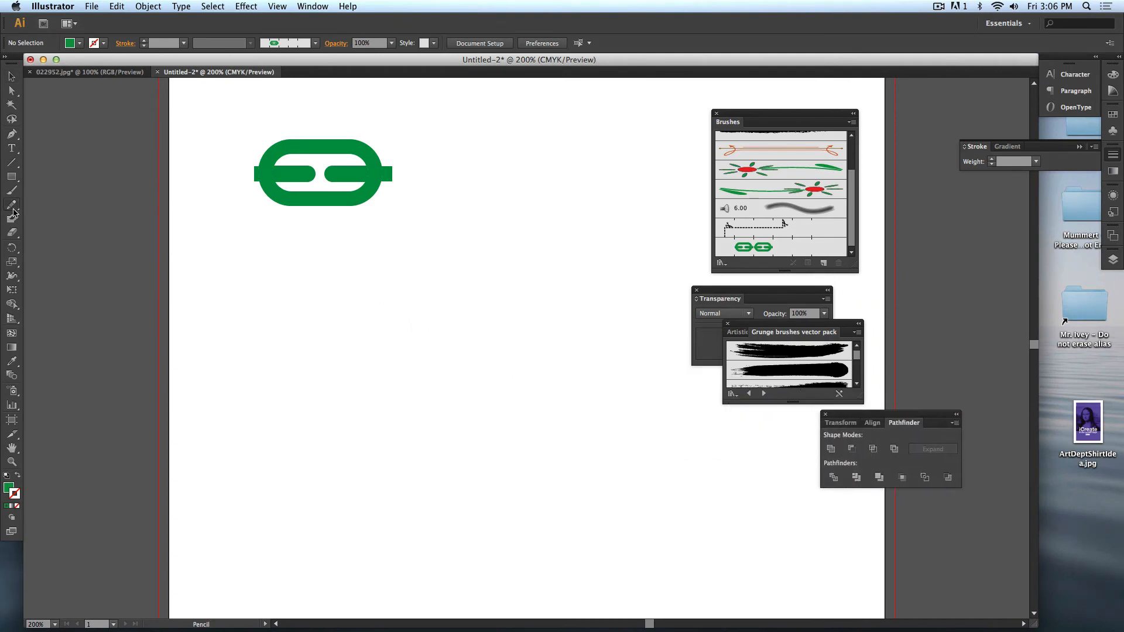
left_click(10, 192)
left_click(750, 254)
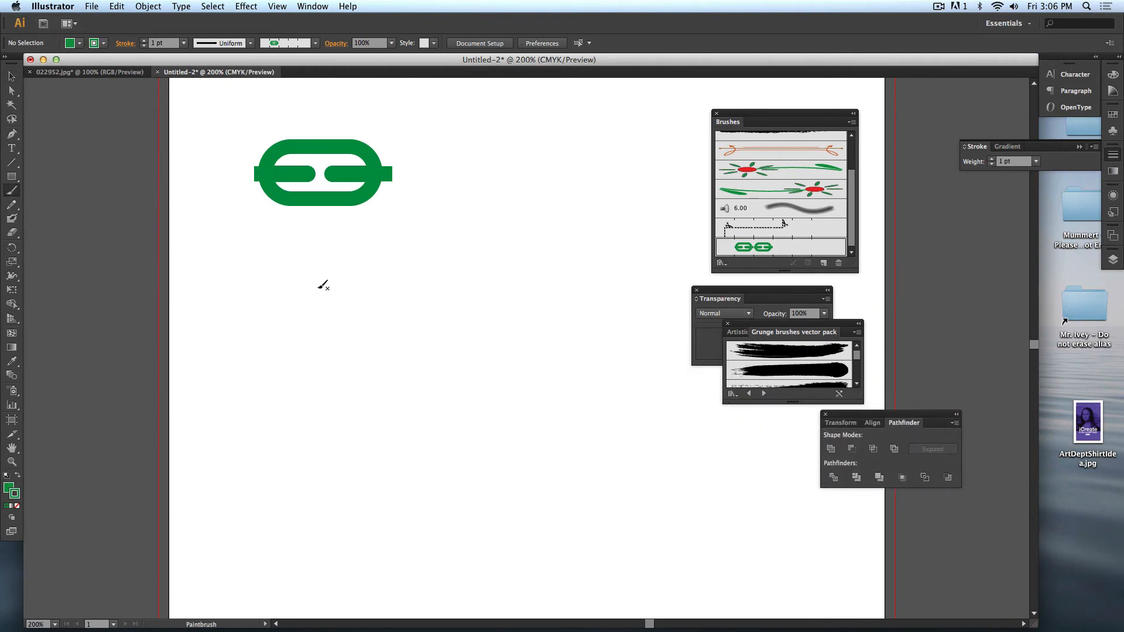
left_click_drag(627, 429, 804, 551)
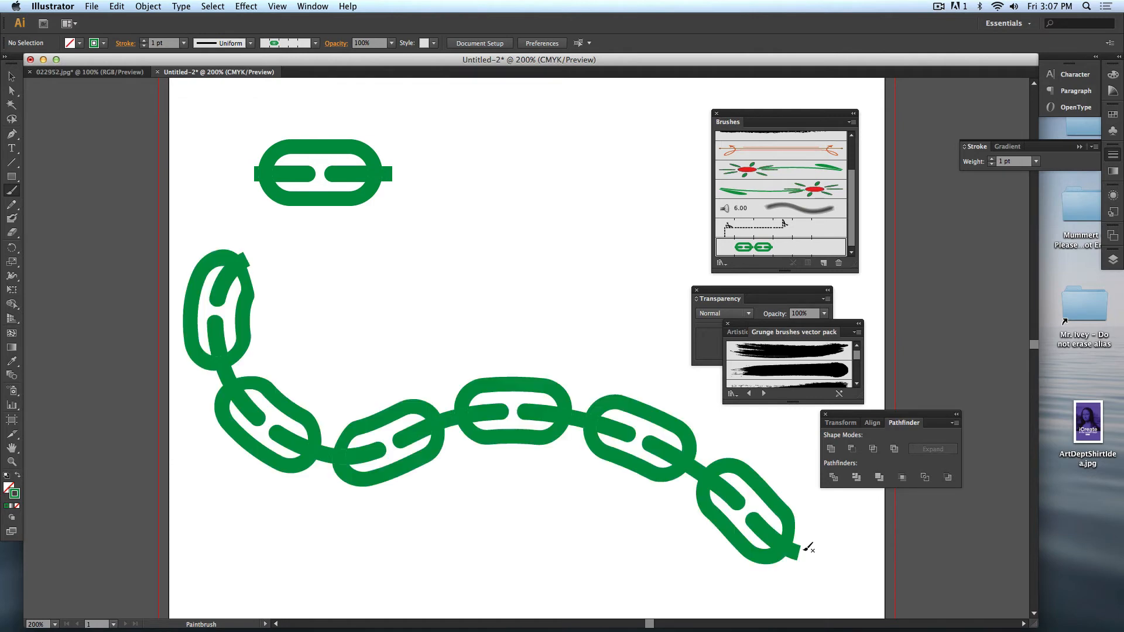
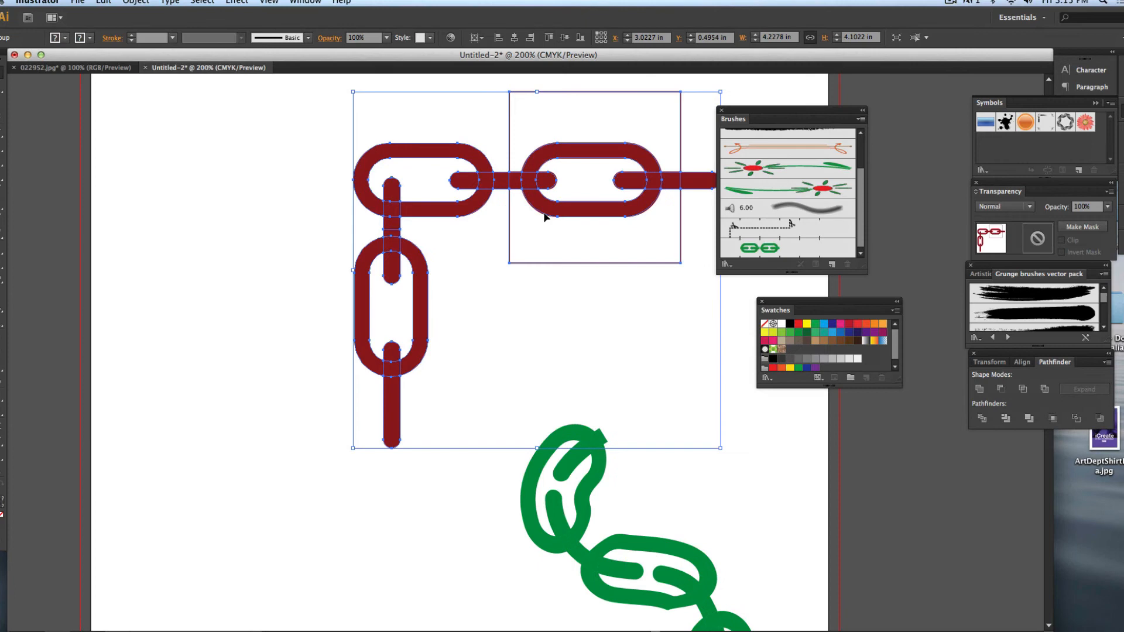
- Delete the square's outline pieces around the red chain's right-hand link and the bar end outside the square
left_click(495, 103)
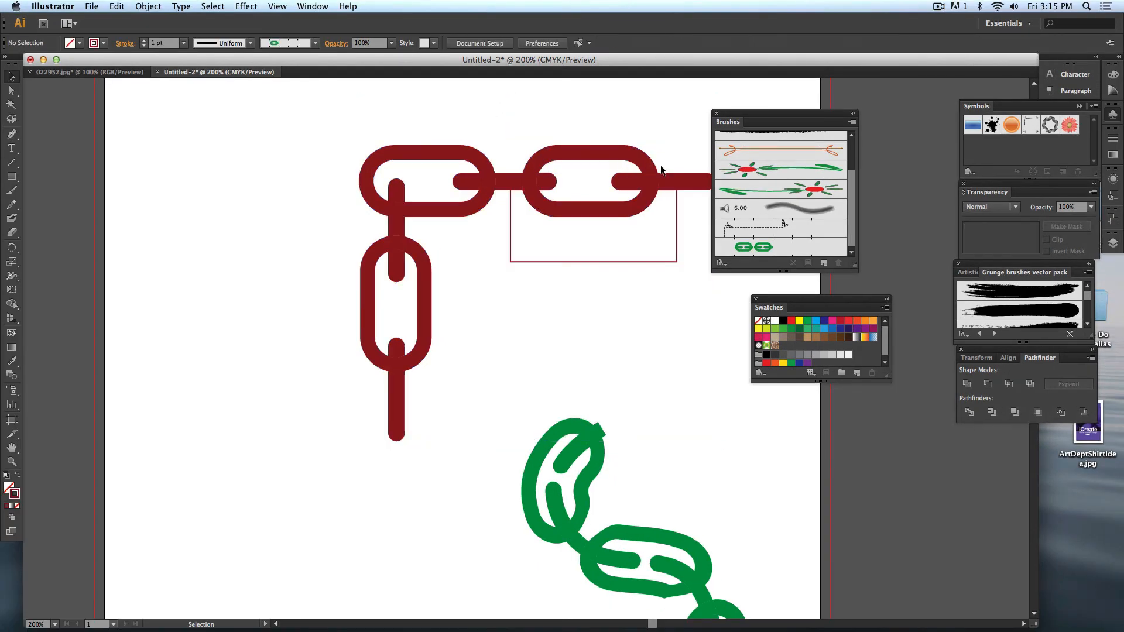
left_click(690, 182)
key("Delete")
left_click_drag(693, 276, 627, 245)
key("Delete")
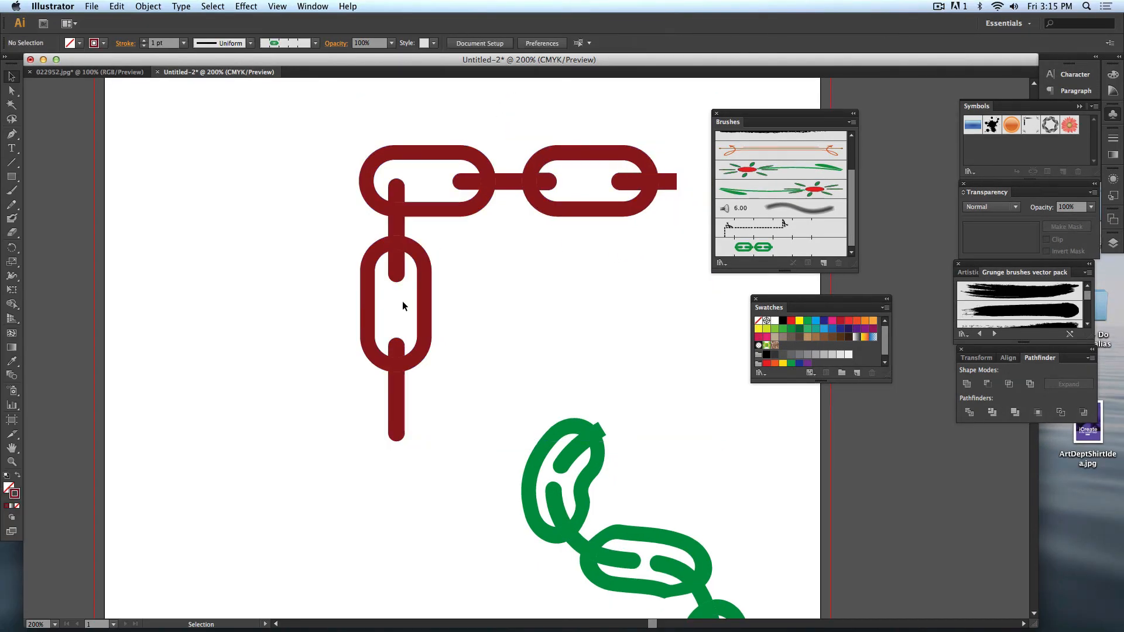
- Delete the vertical link and the bars below the corner link, and move the corner link left, away from the straight link
left_click_drag(371, 372, 453, 439)
key("Delete")
left_click_drag(384, 292, 352, 241)
key("Delete")
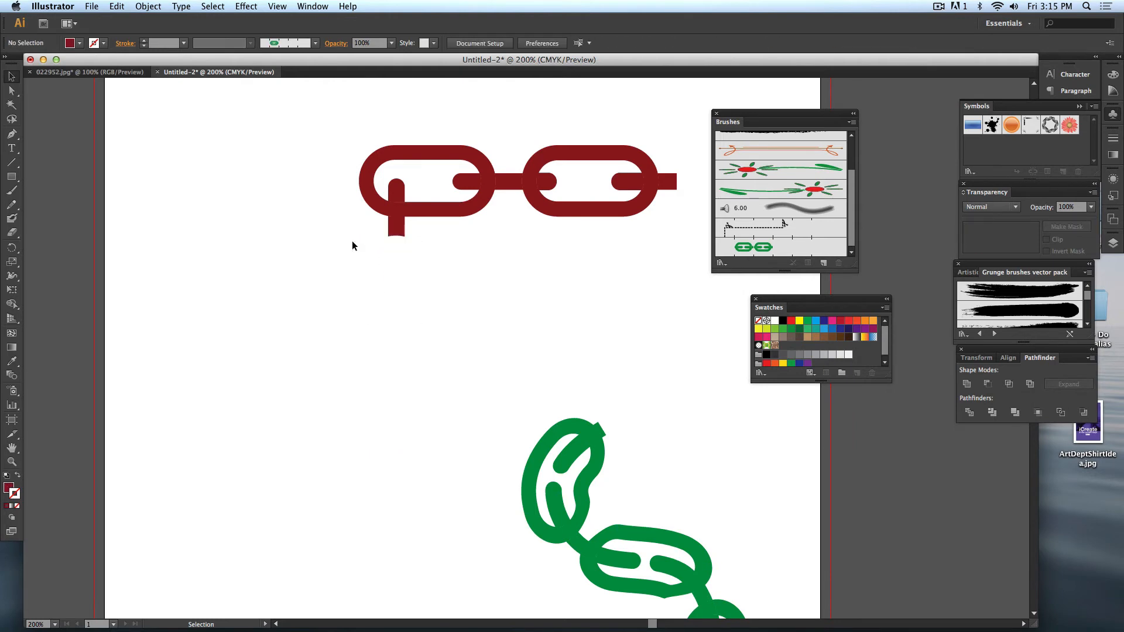
left_click(401, 234)
key("Delete")
left_click_drag(321, 139, 502, 280)
left_click_drag(498, 191, 355, 185)
- Save the straight red link and the red corner link as two separate pattern swatches
left_click_drag(484, 112, 684, 256)
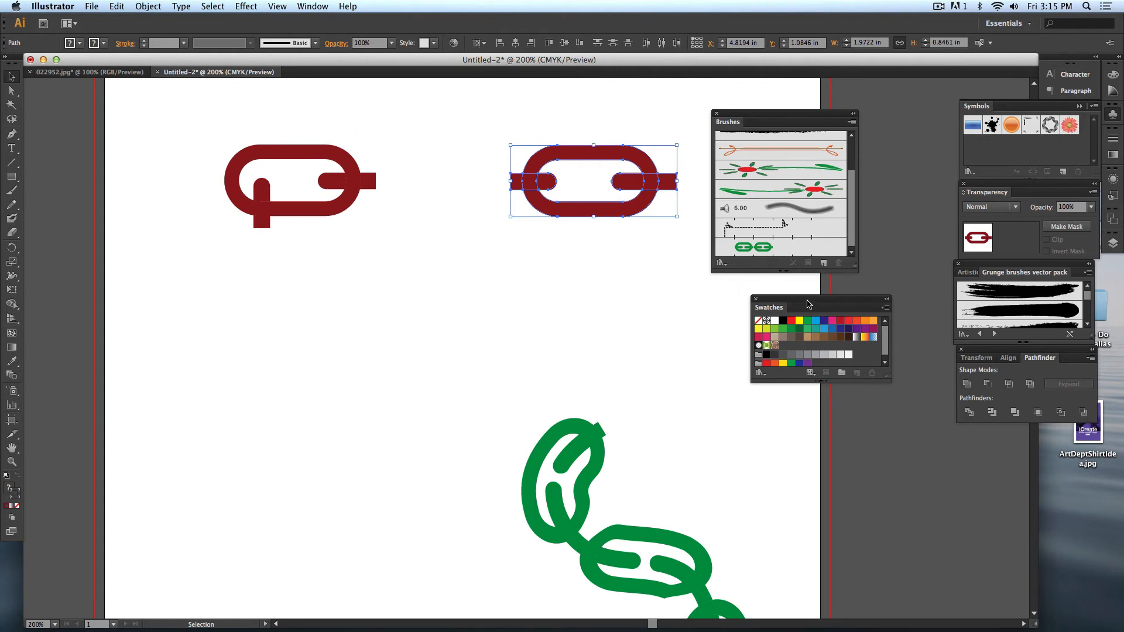
left_click_drag(811, 301, 452, 243)
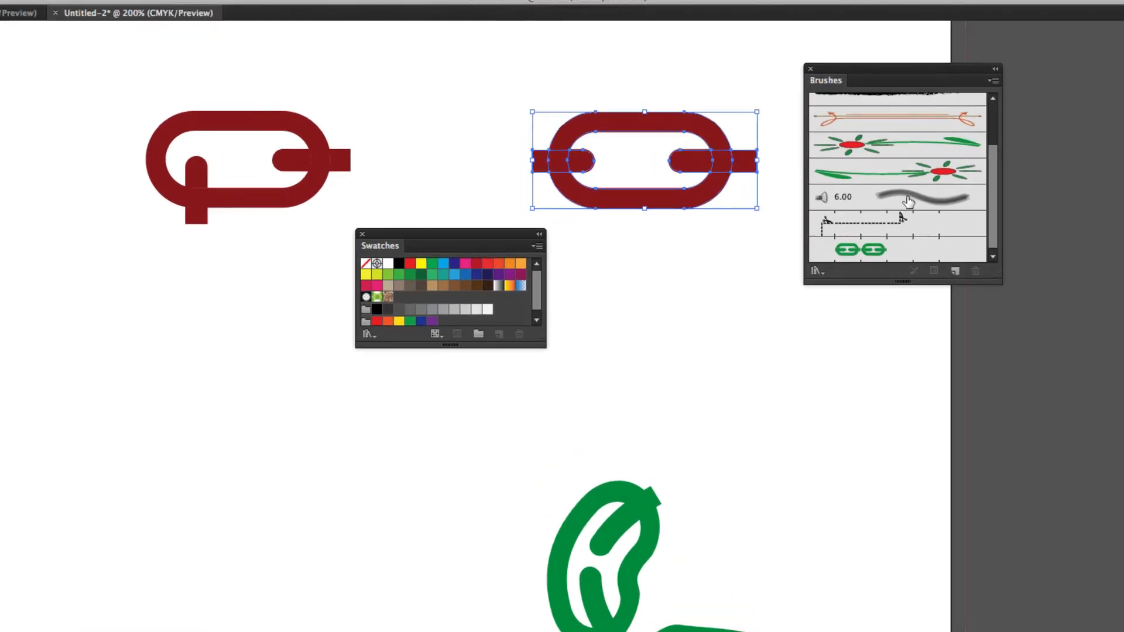
left_click_drag(502, 89, 759, 228)
left_click_drag(615, 208, 400, 299)
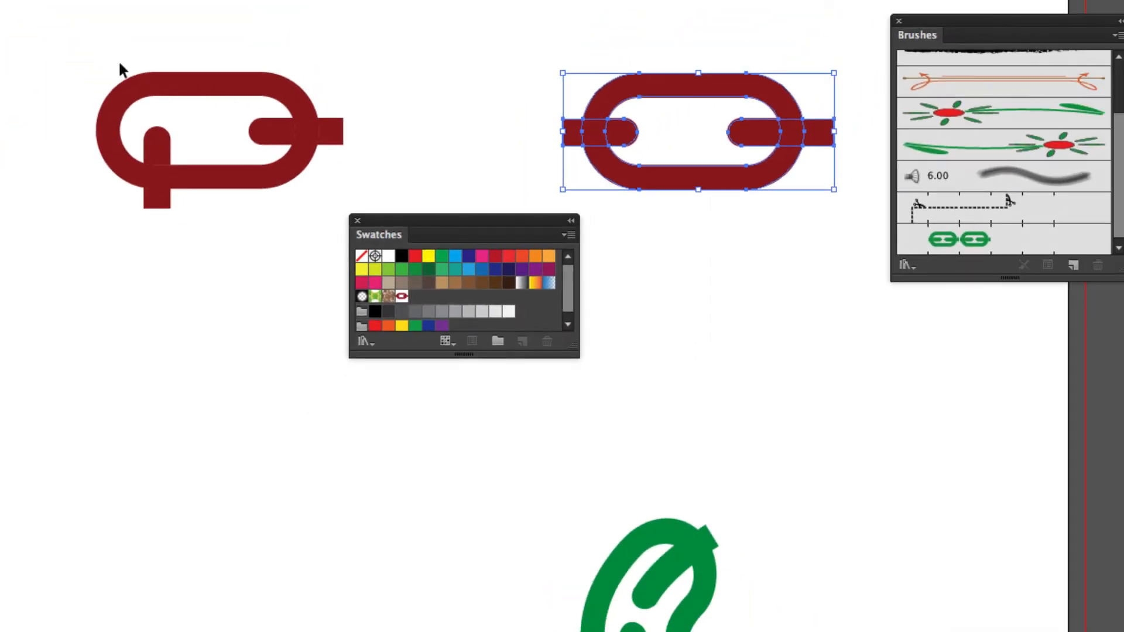
left_click_drag(63, 55, 277, 212)
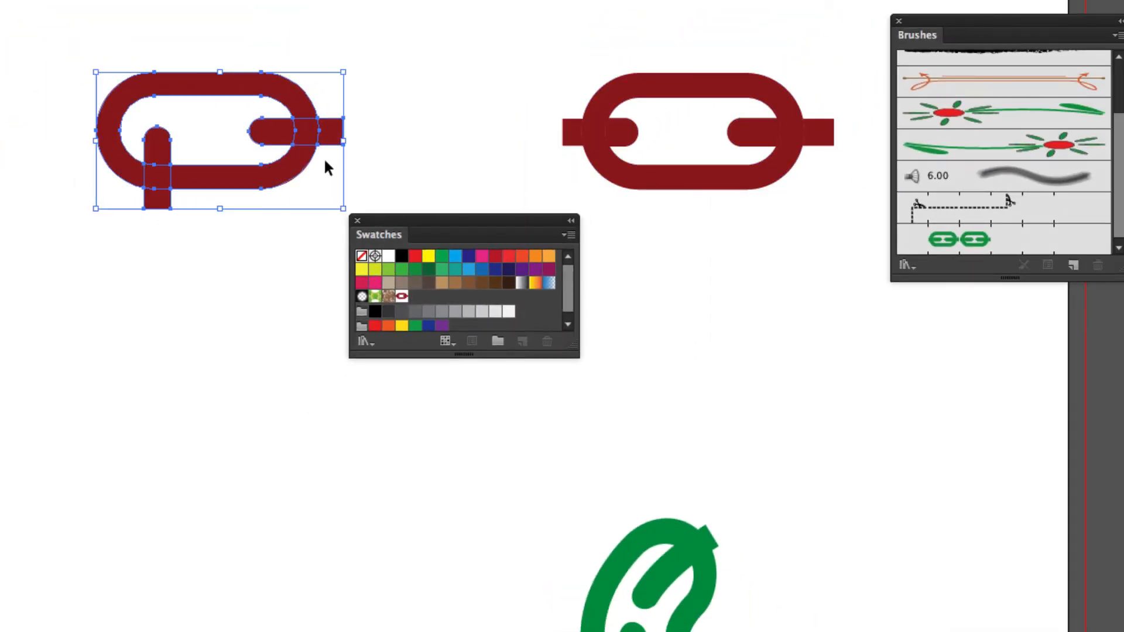
mouse_move(324, 157)
left_mouse_down()
mouse_move(380, 133)
mouse_move(432, 268)
mouse_move(417, 302)
left_mouse_up()
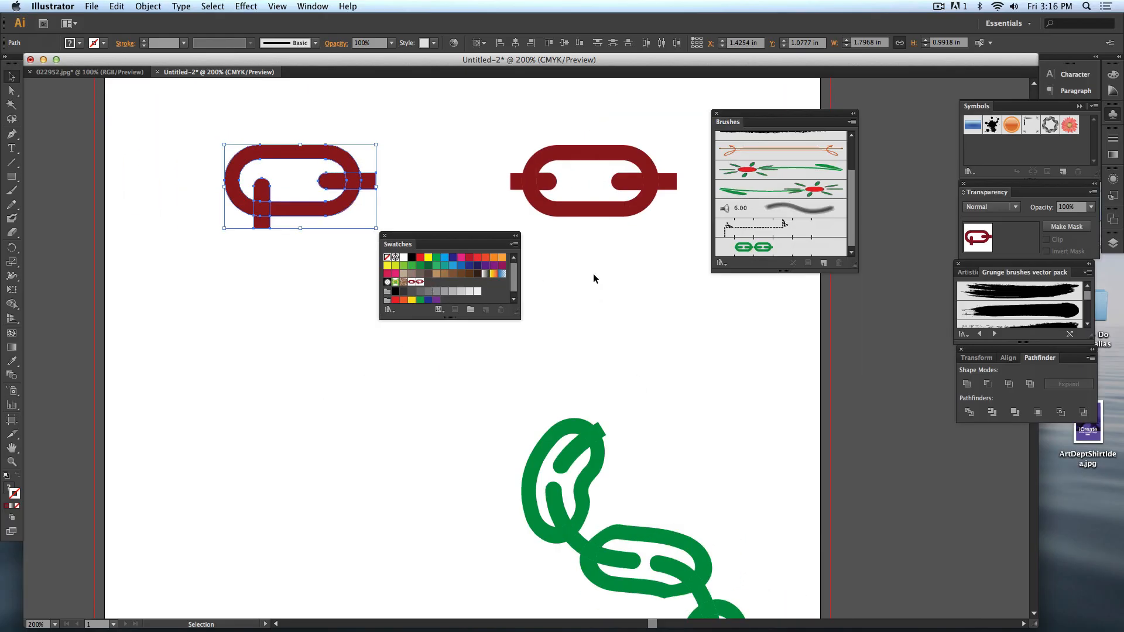
left_click(592, 273)
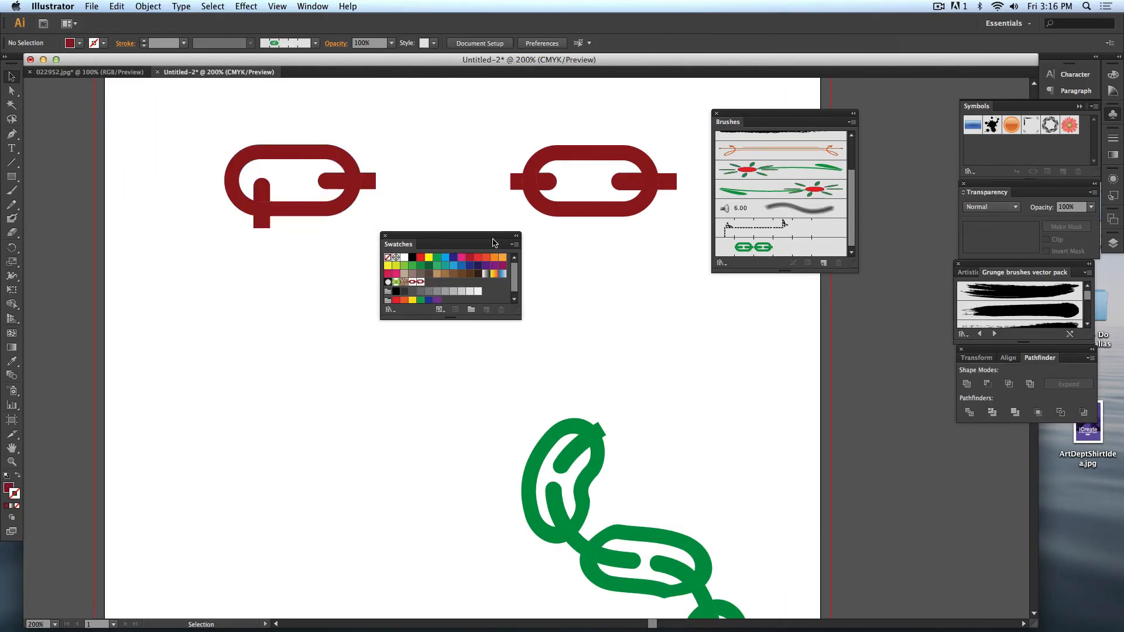
left_click_drag(493, 243, 897, 296)
- Start a new pattern brush and assign New Pattern Swatch 1 to its side tile
left_click(823, 264)
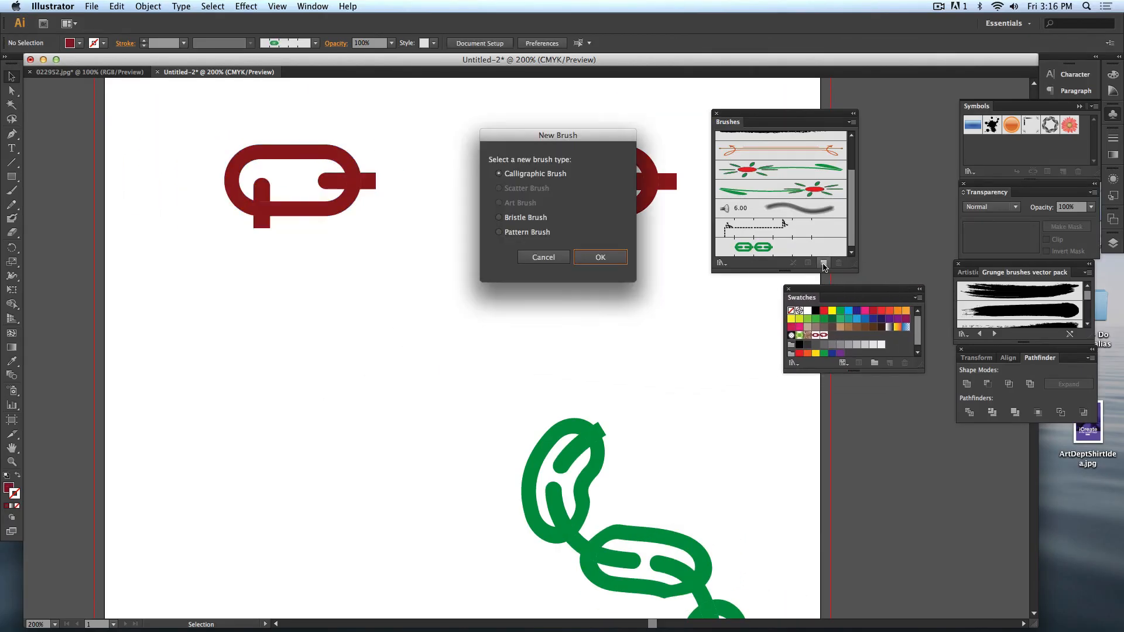
left_click(499, 232)
left_click(600, 258)
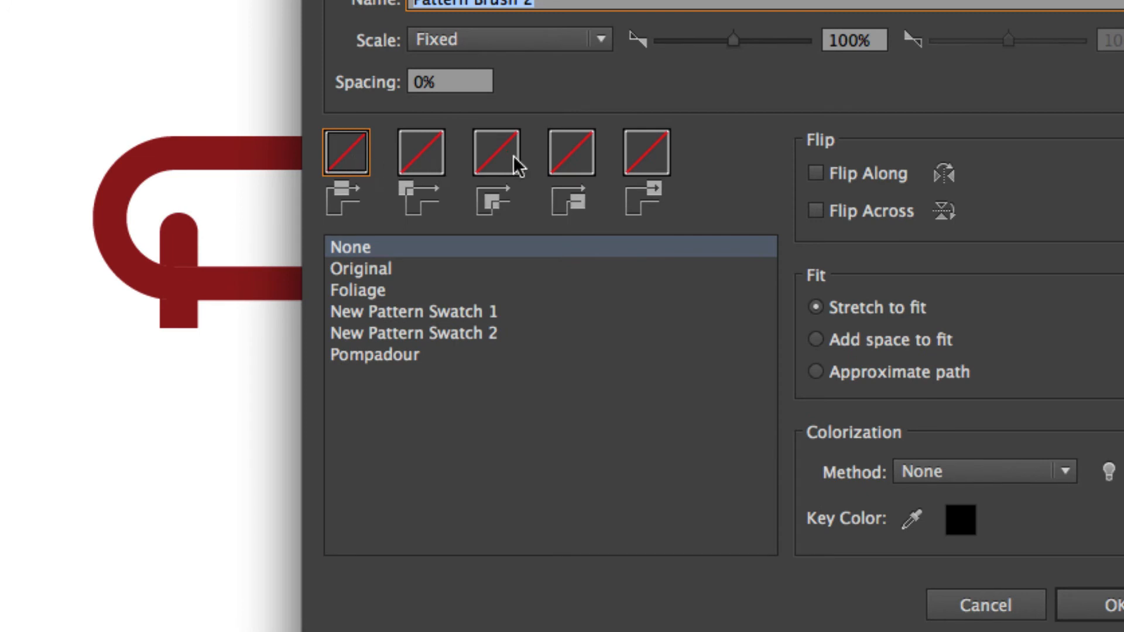
left_click(639, 156)
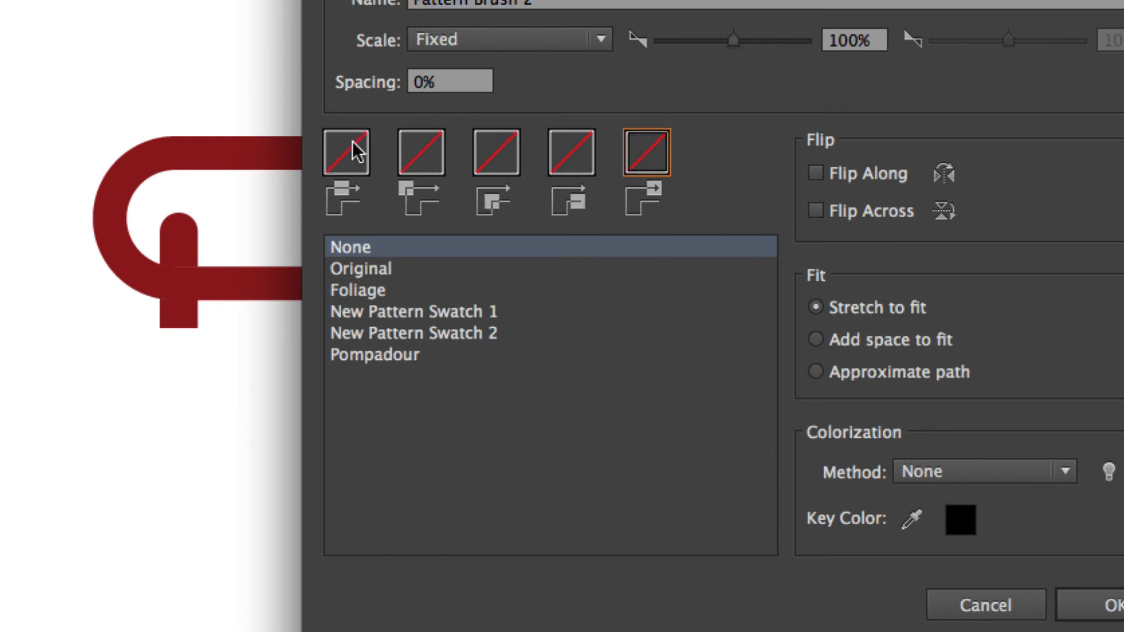
left_click(358, 155)
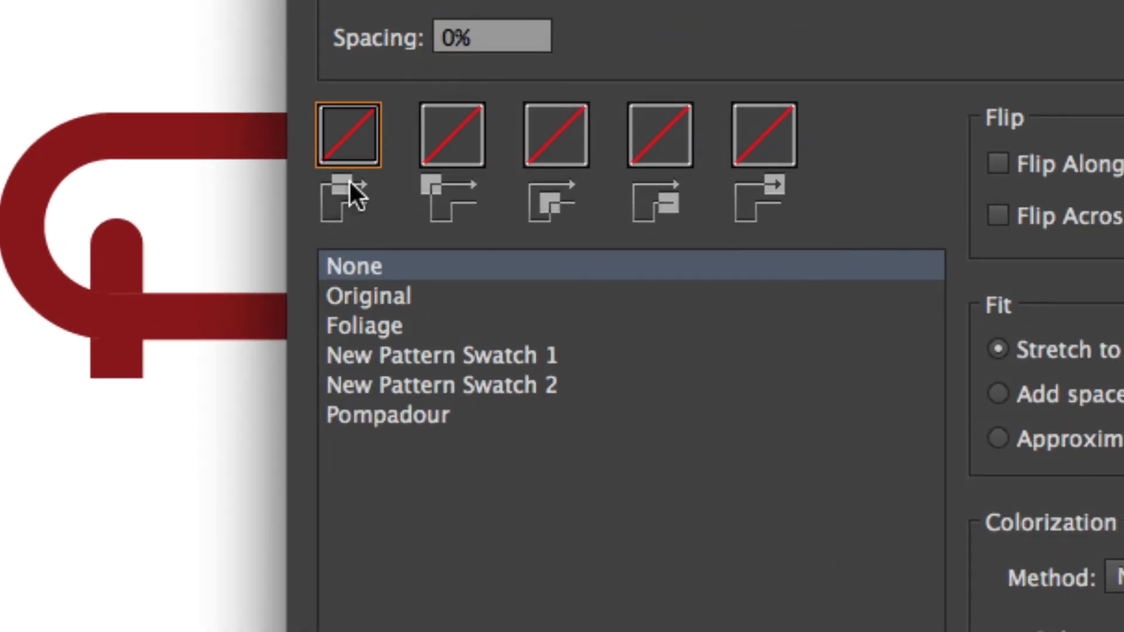
left_click(389, 386)
left_click(386, 356)
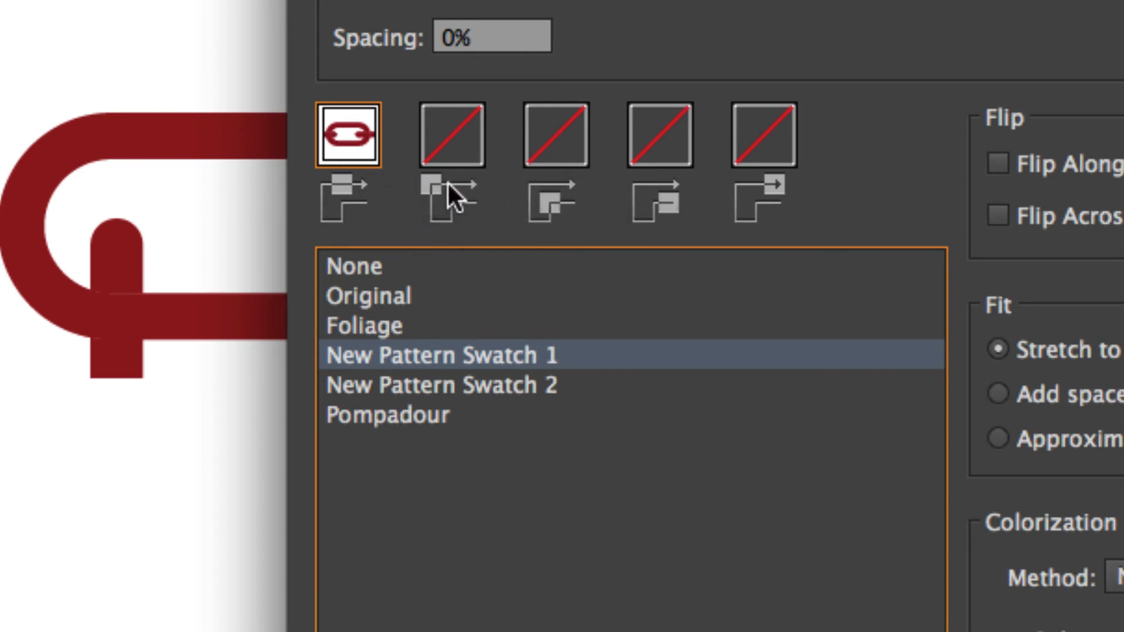
- Assign New Pattern Swatch 2 to the outer corner tile and create the brush with the default name, scale and fit
left_click(449, 126)
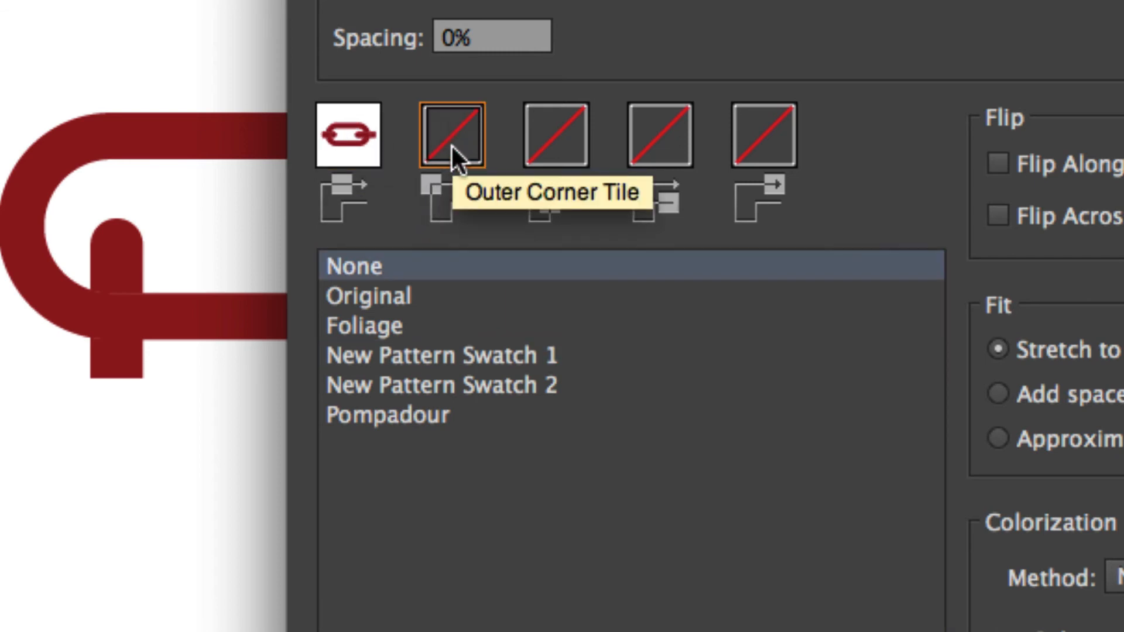
left_click(477, 356)
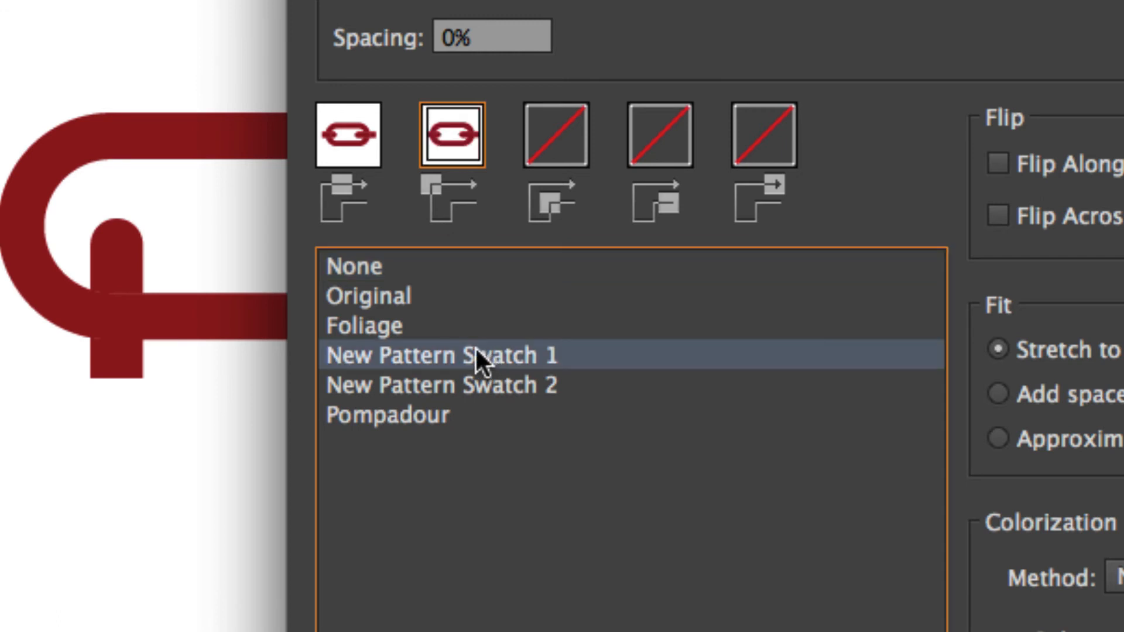
left_click(493, 386)
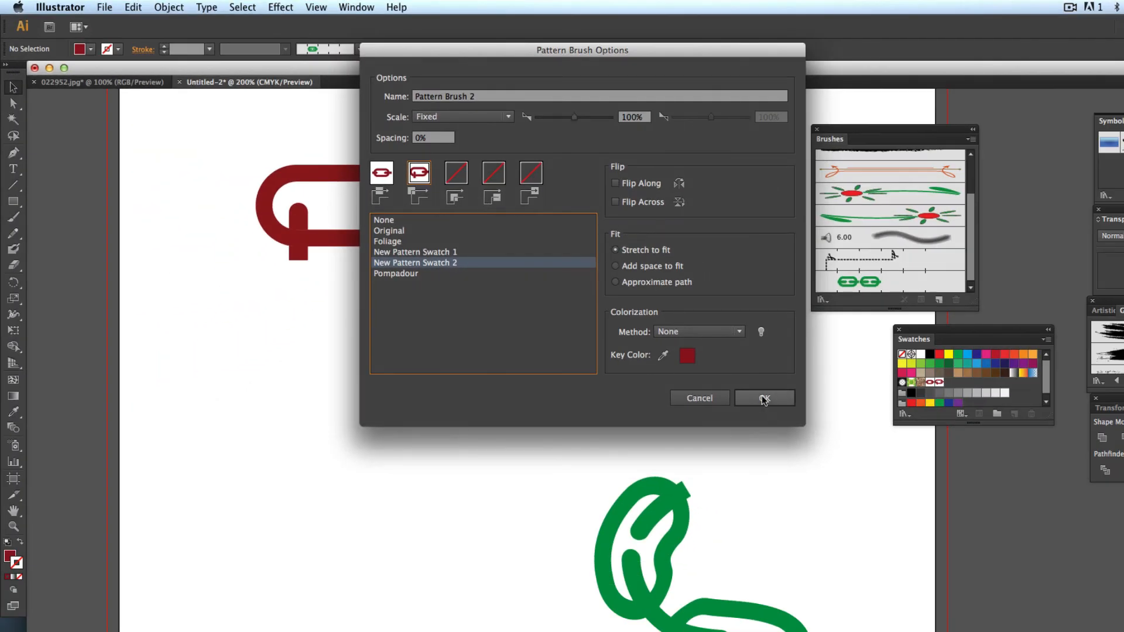
left_click(764, 398)
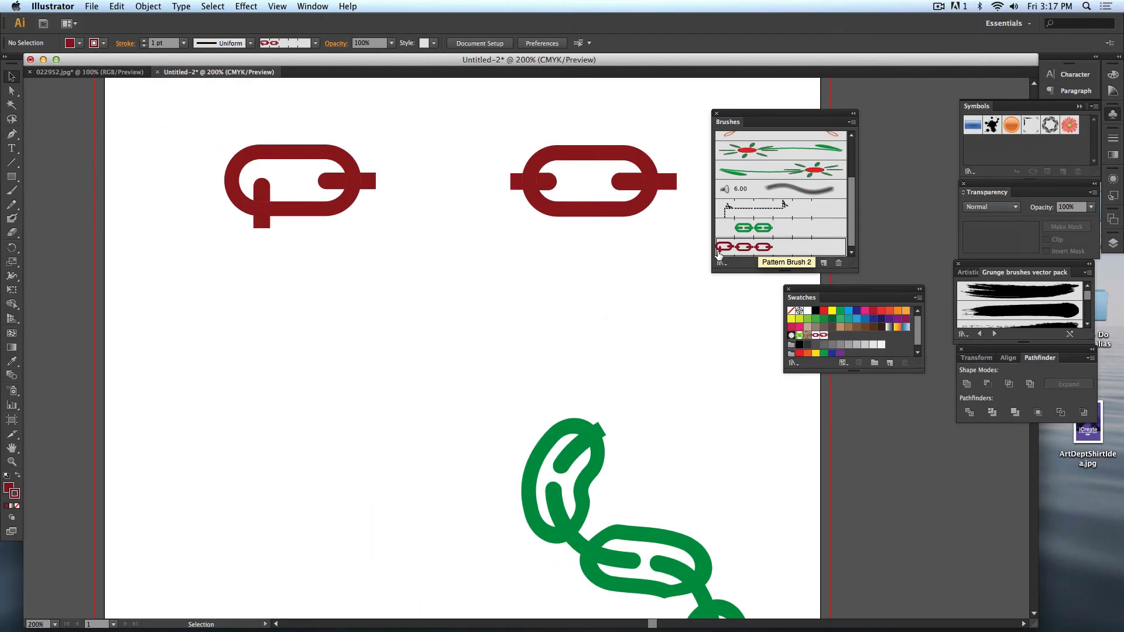
- Delete the green chain stroke and paint a long wavy Paintbrush stroke with the new red chain pattern brush
left_click_drag(514, 414, 685, 509)
key("Delete")
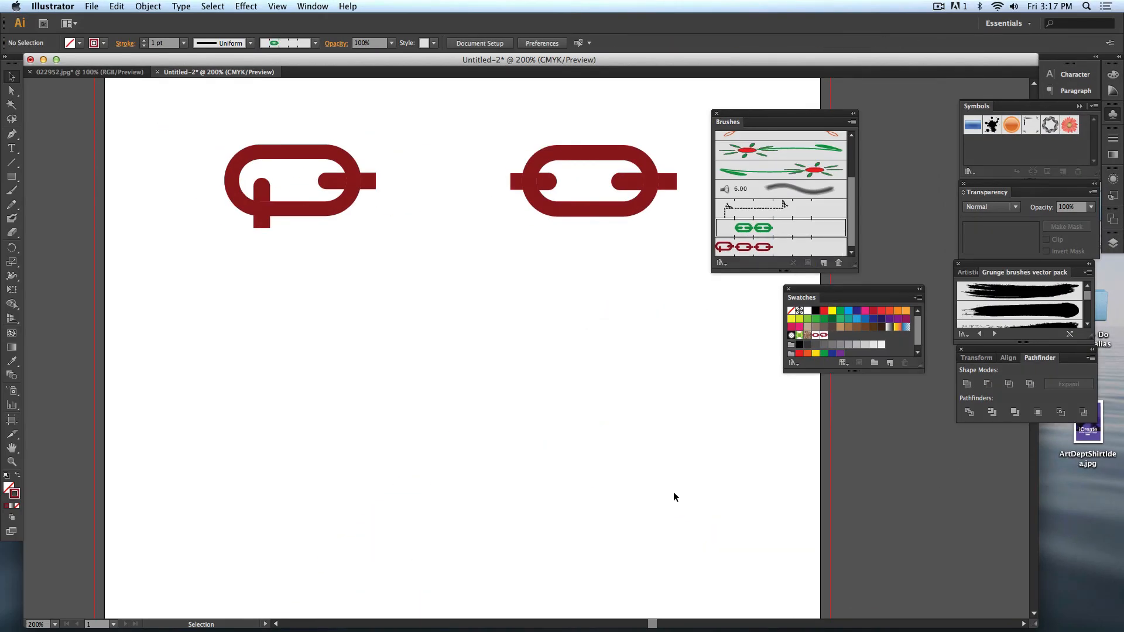
left_click(11, 190)
key("super+1")
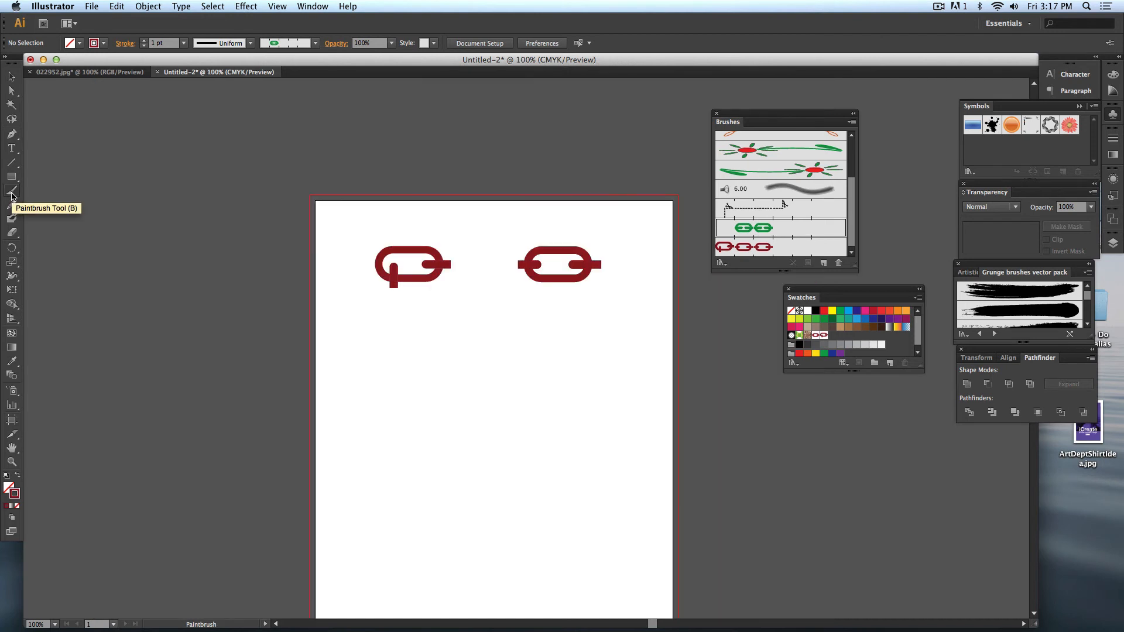
left_click(737, 246)
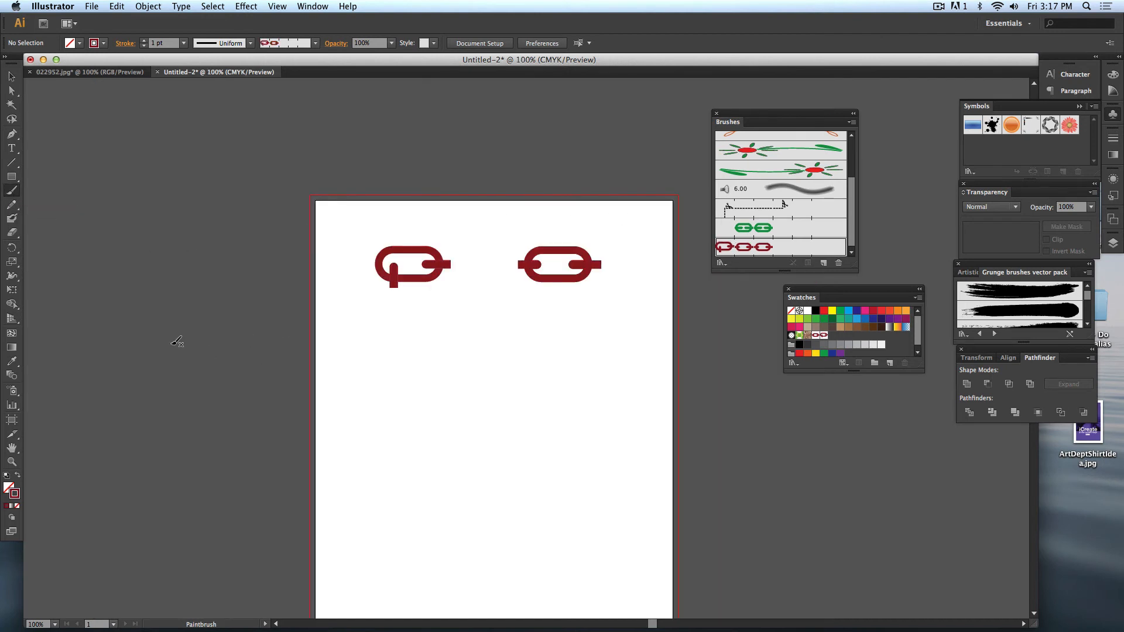
left_click_drag(430, 471, 842, 531)
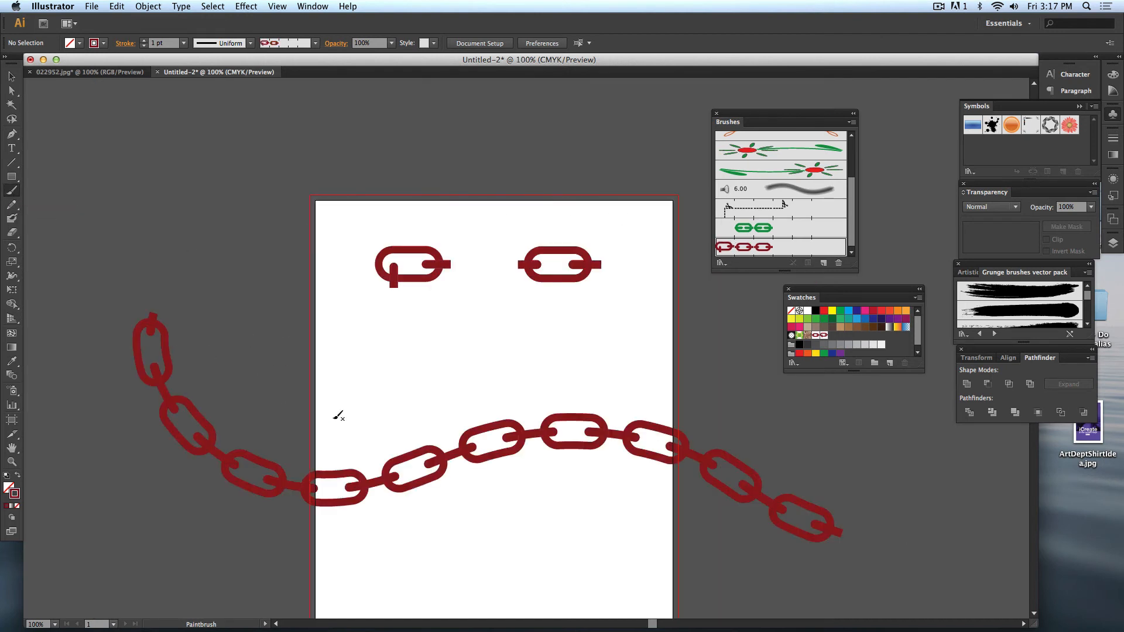
- Clear all artwork, draw a square about 6 in wide on the page and apply the red chain pattern brush to it
key("super+a")
key("Delete")
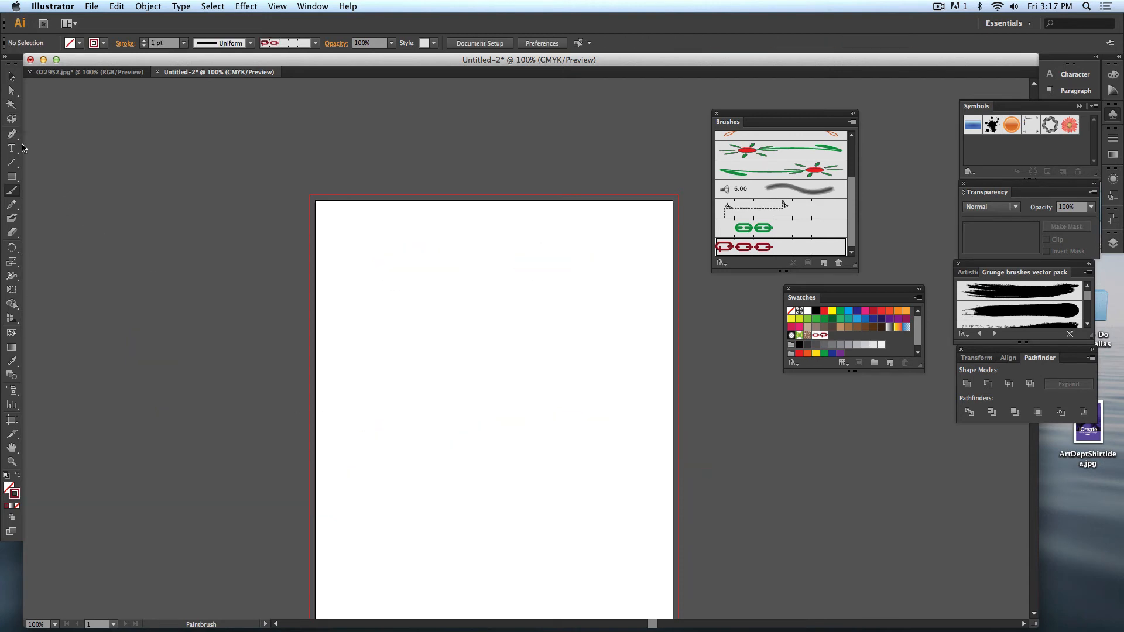
left_click(12, 177)
left_click_drag(356, 272, 609, 525)
left_click(744, 246)
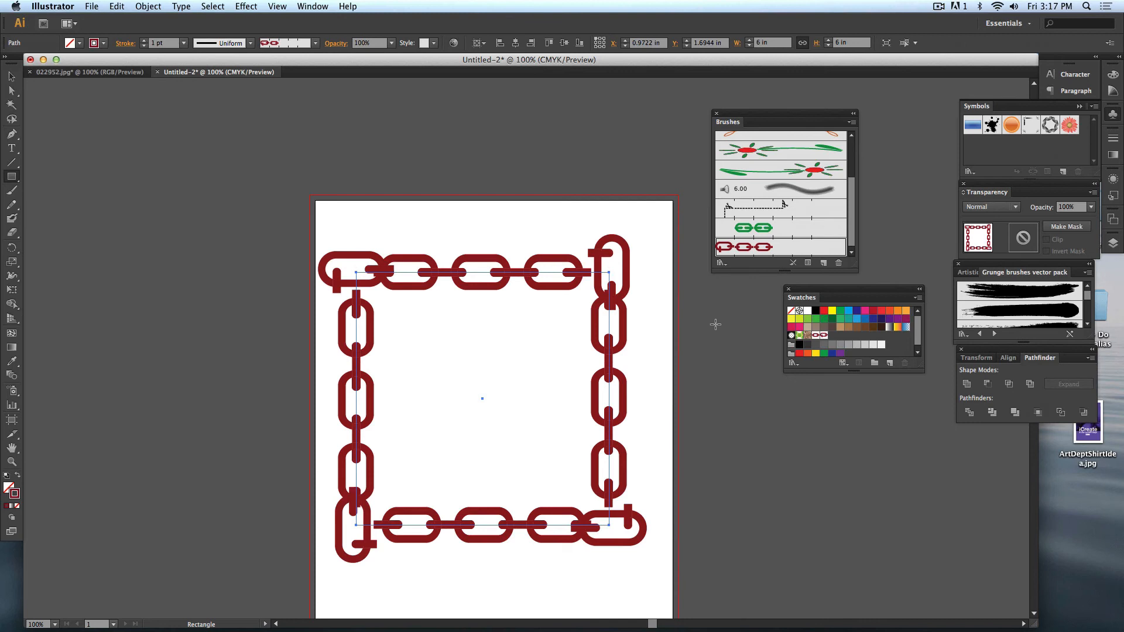
- Draw a larger overlapping rectangle with the red chain brush, about 10.26 in high, and widen it slightly to about 11.28 in
left_click_drag(161, 126, 635, 558)
left_click(756, 248)
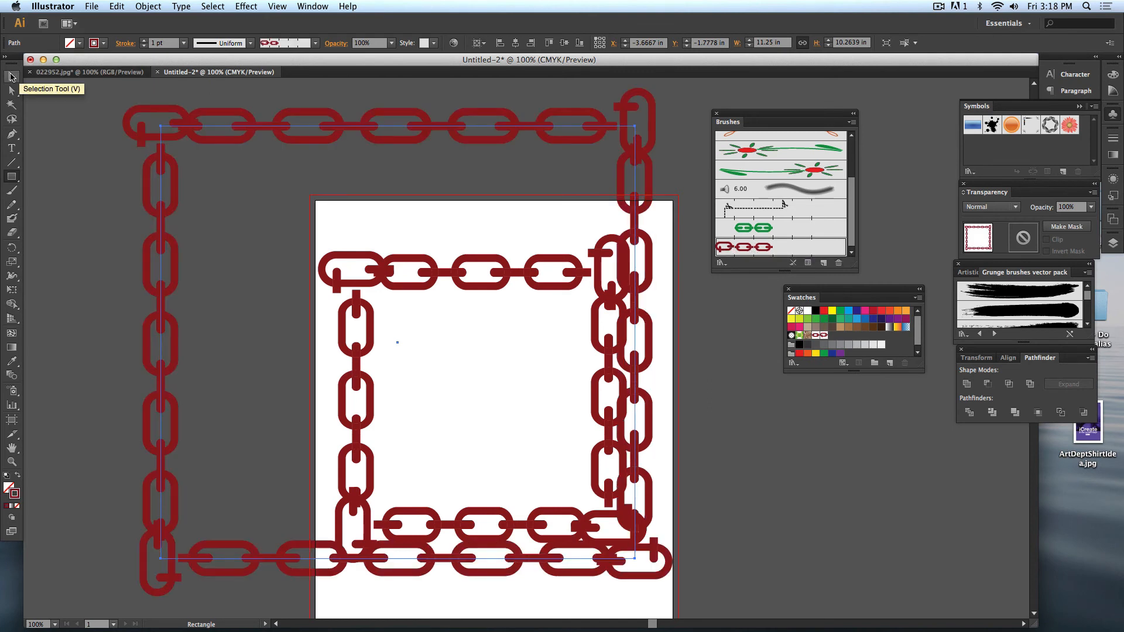
left_click(12, 76)
mouse_move(161, 343)
left_mouse_down()
mouse_move(115, 343)
mouse_move(160, 343)
left_mouse_up()
left_click(131, 346)
left_click(157, 353)
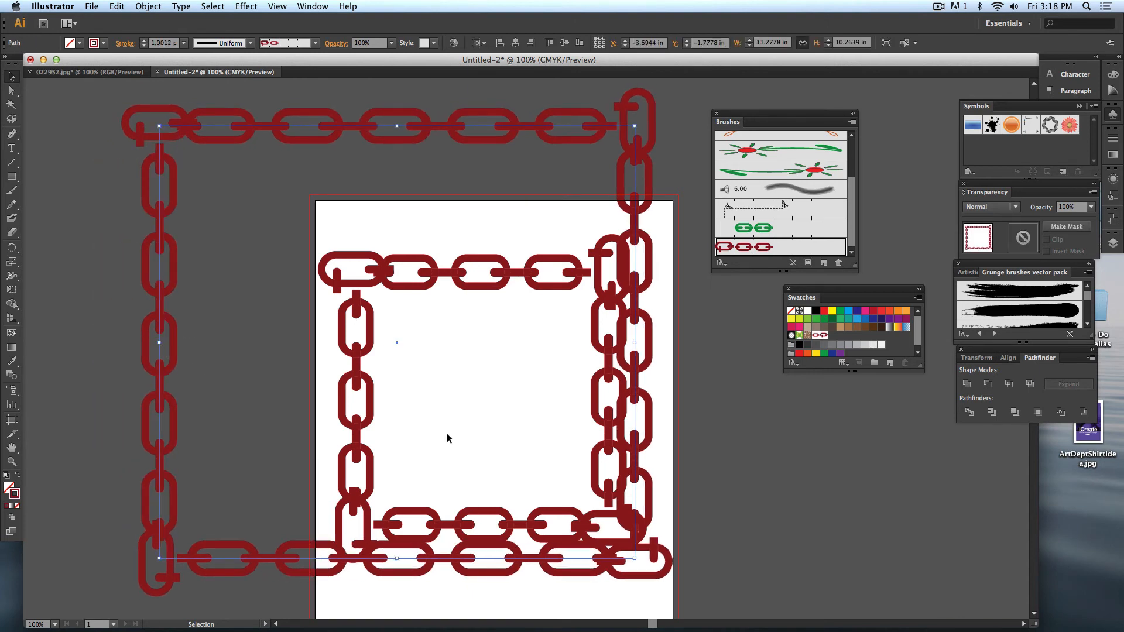
- Preview the Approximate path and Add space to fit options for the red chain brush, and discard the changes
double_click(750, 248)
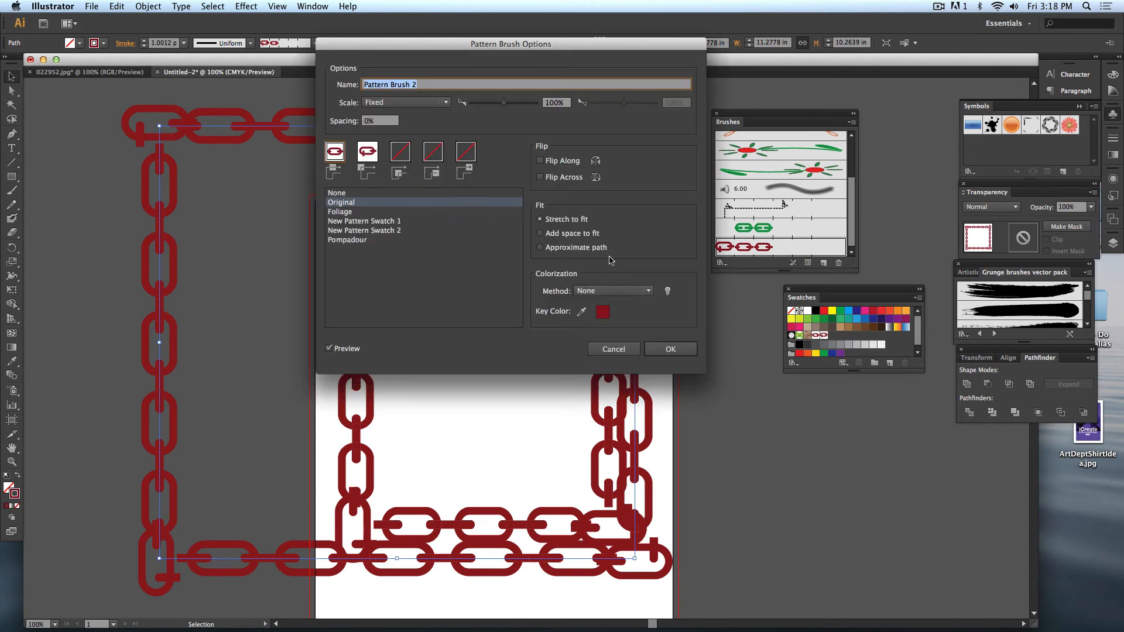
left_click(578, 249)
left_click(665, 347)
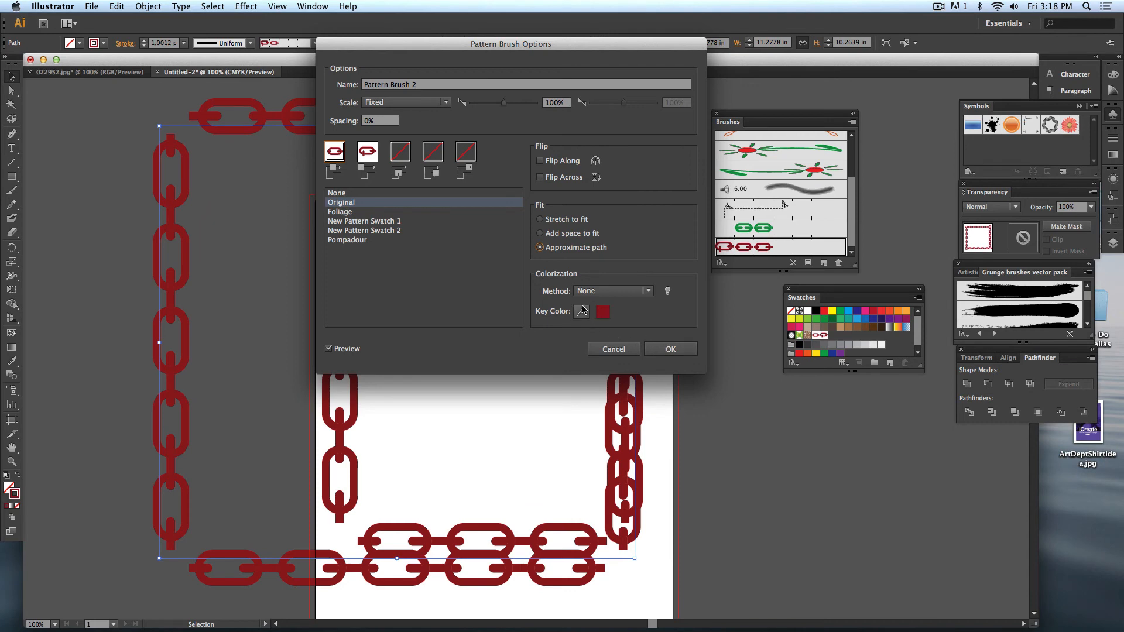
left_click(571, 236)
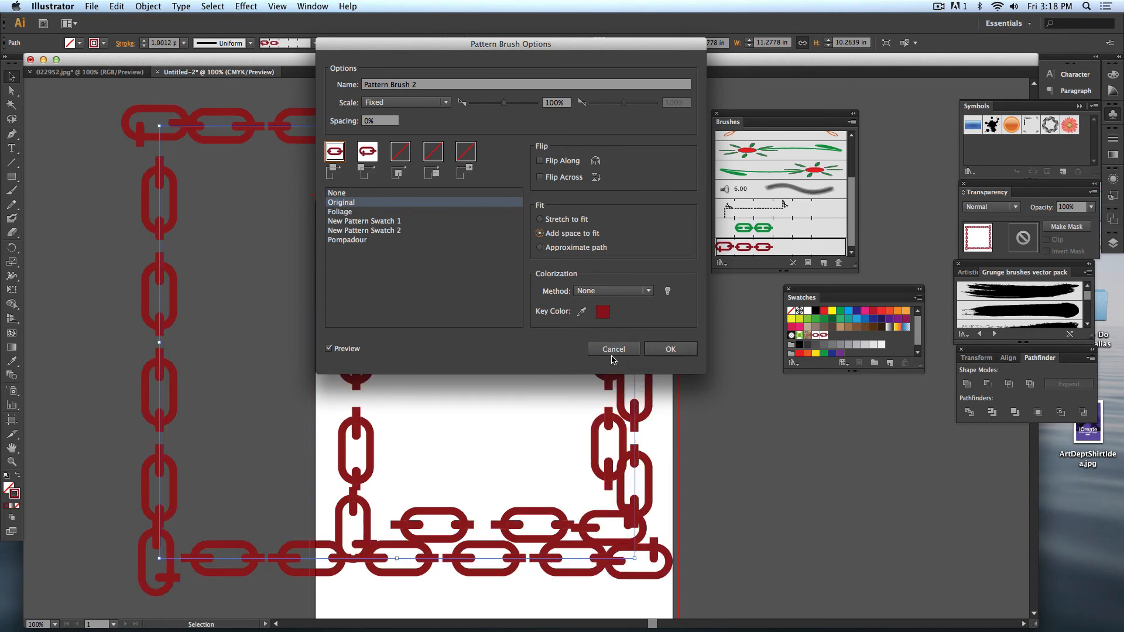
left_click(609, 349)
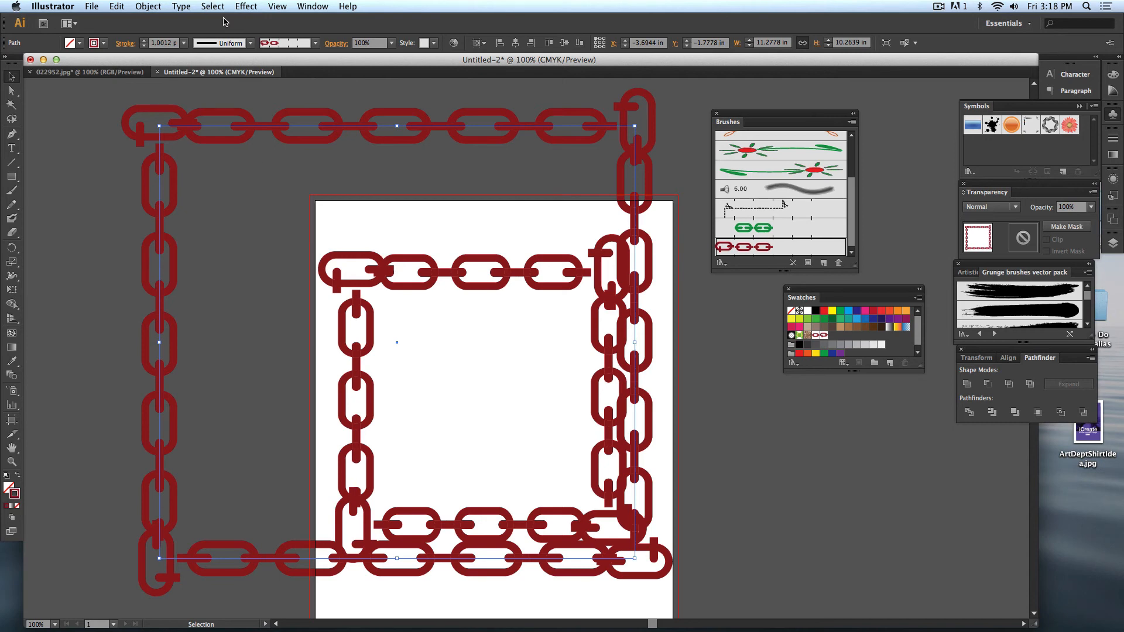
left_click(941, 6)
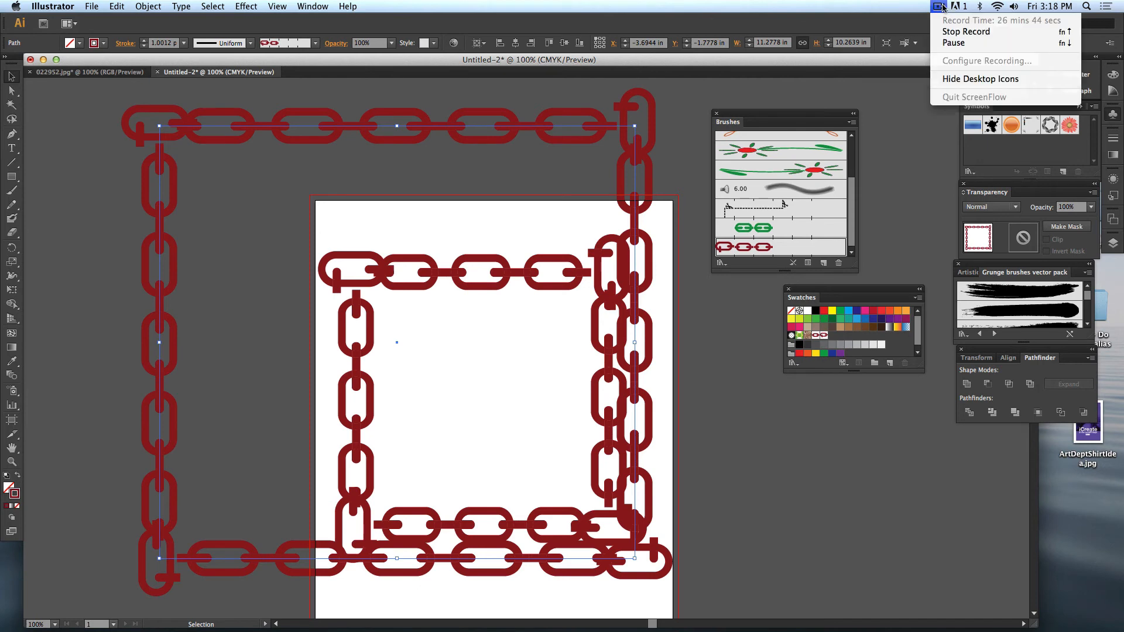
left_click(953, 42)
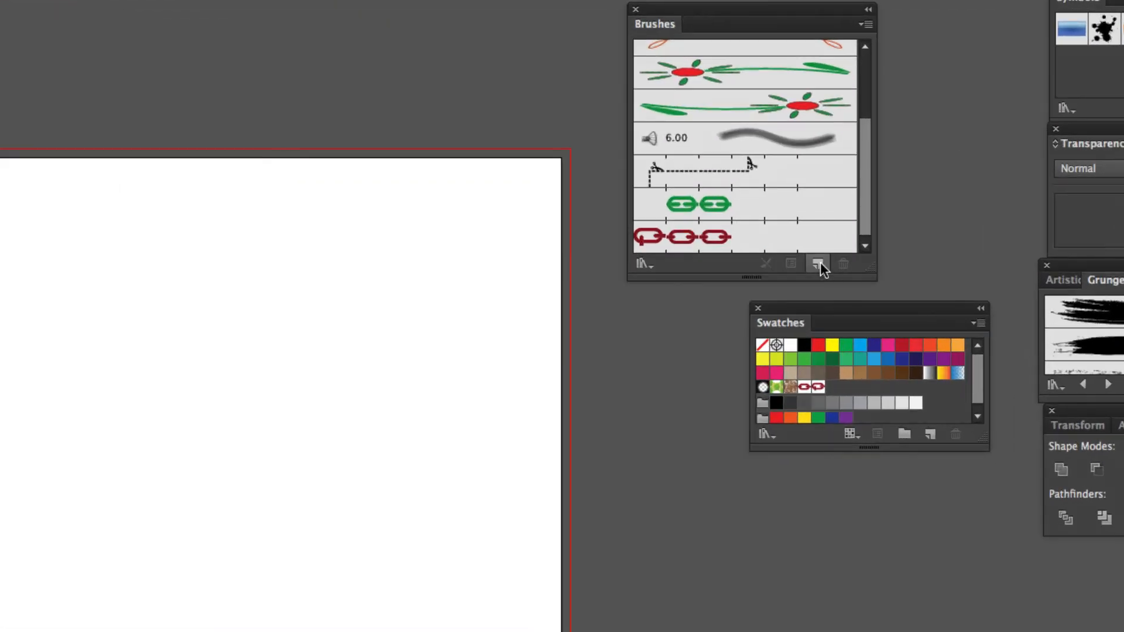
- Start a new calligraphic brush and set its angle to 32°, roundness to 29% and size to 25 pt
left_click(818, 265)
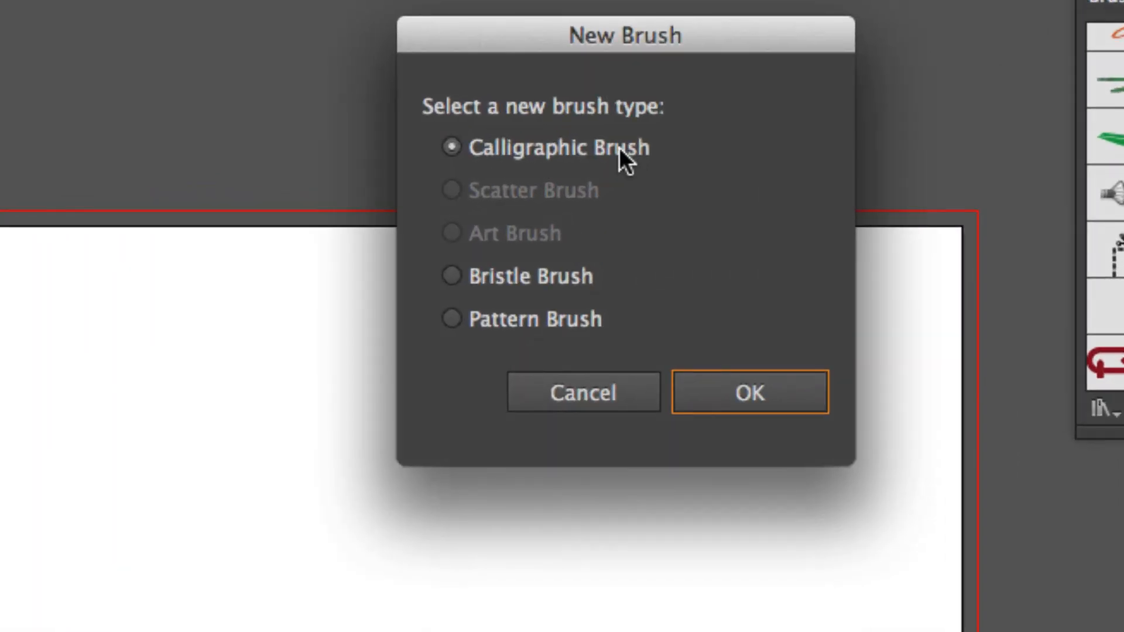
left_click(737, 394)
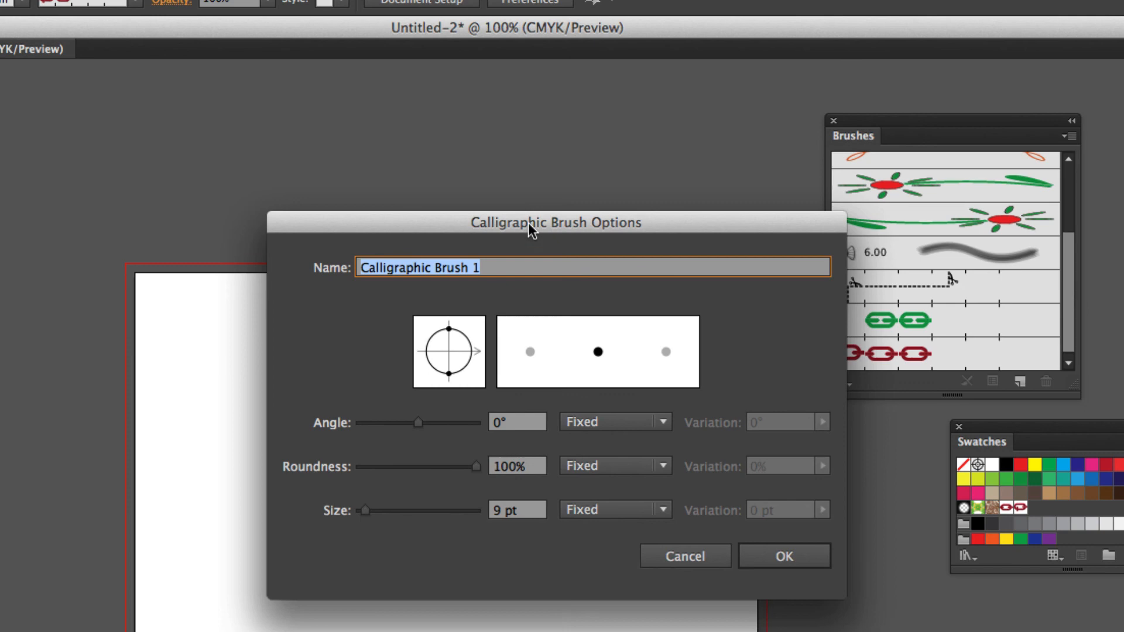
left_click_drag(532, 229, 503, 130)
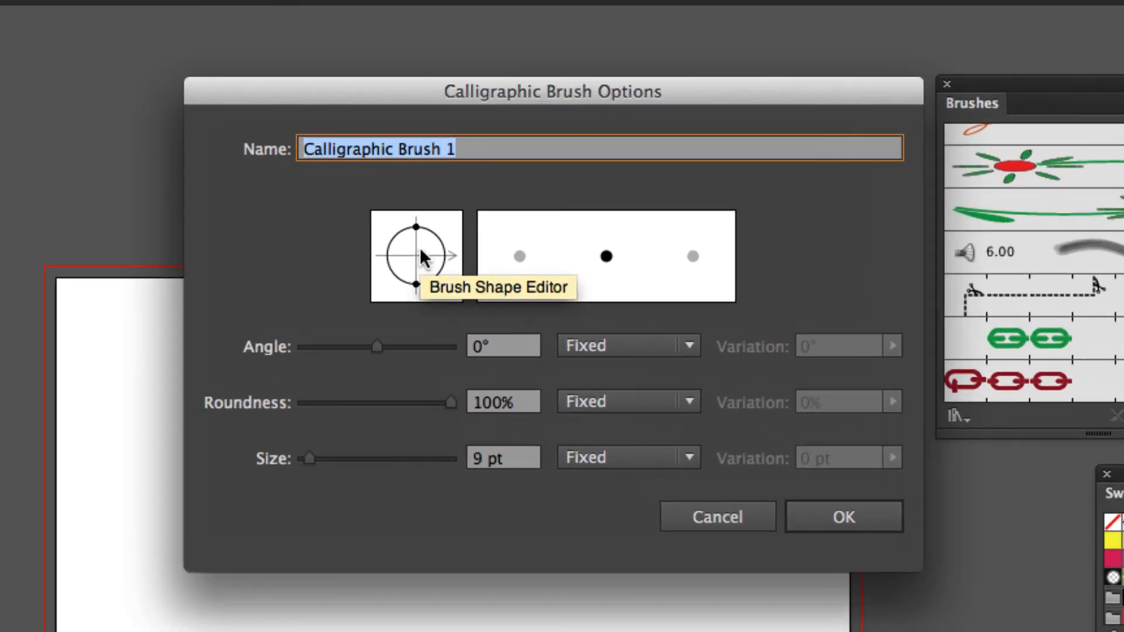
mouse_move(420, 229)
left_mouse_down()
mouse_move(410, 251)
mouse_move(452, 245)
mouse_move(443, 230)
left_mouse_up()
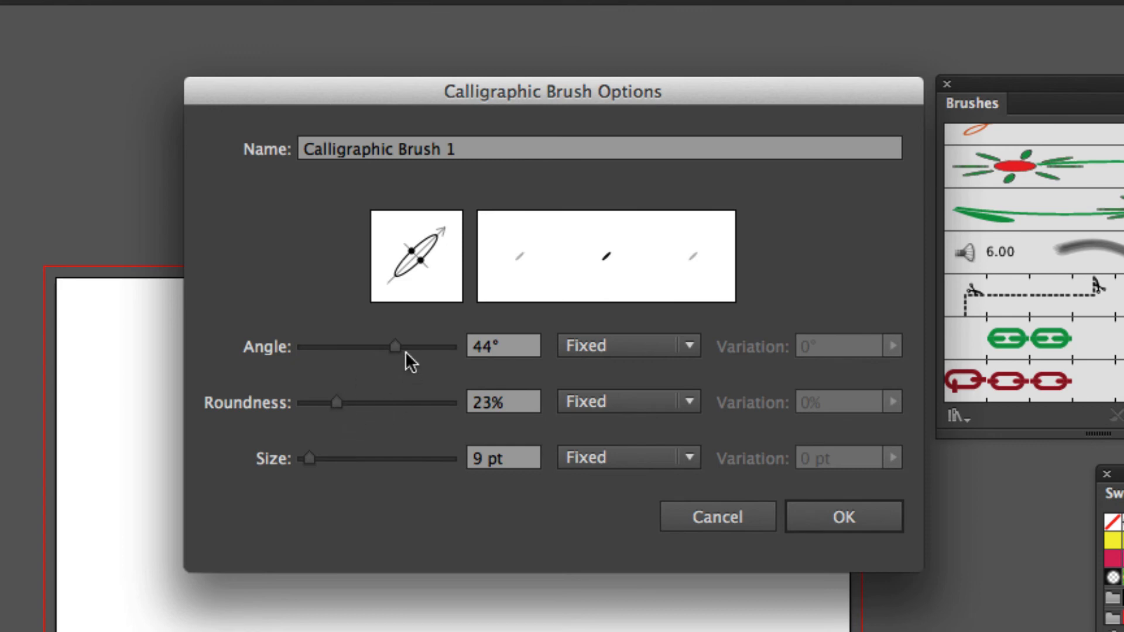
left_click_drag(406, 352, 396, 344)
mouse_move(337, 403)
left_mouse_down()
mouse_move(368, 402)
mouse_move(345, 403)
left_mouse_up()
left_click_drag(308, 458, 321, 462)
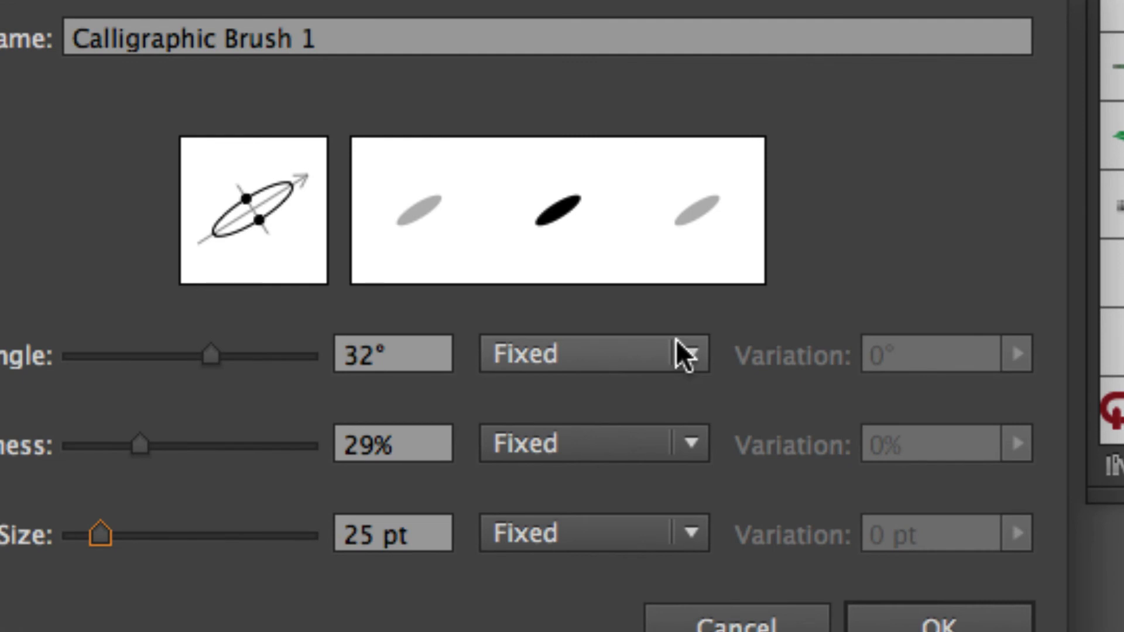
- Make the calligraphic brush's angle vary by Bearing with a variation of 66°
left_click(685, 343)
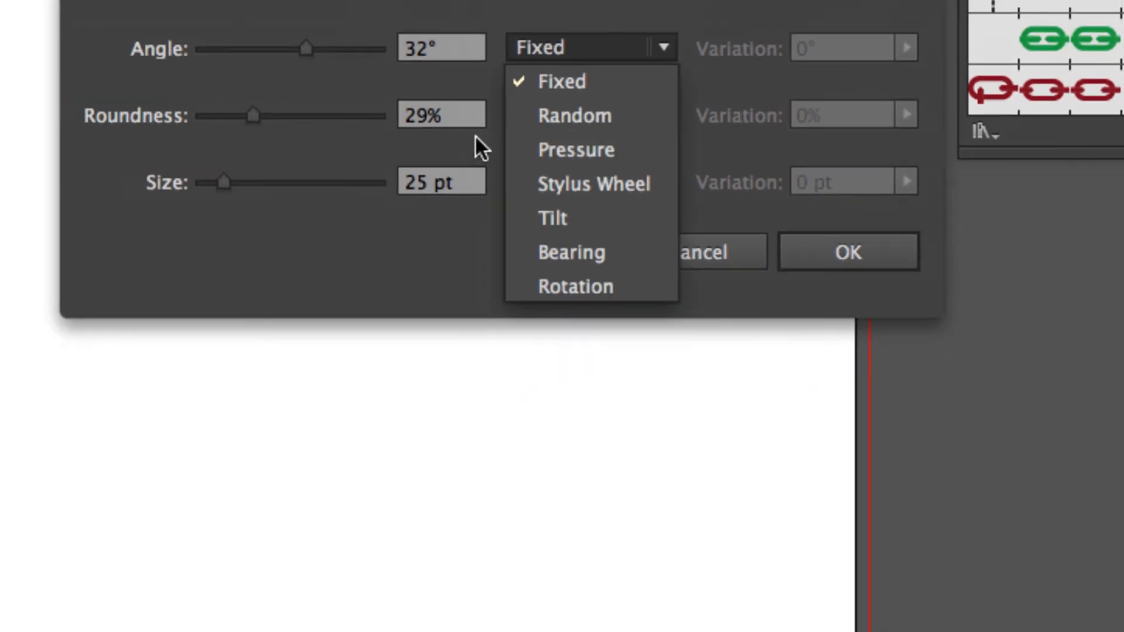
left_click(263, 64)
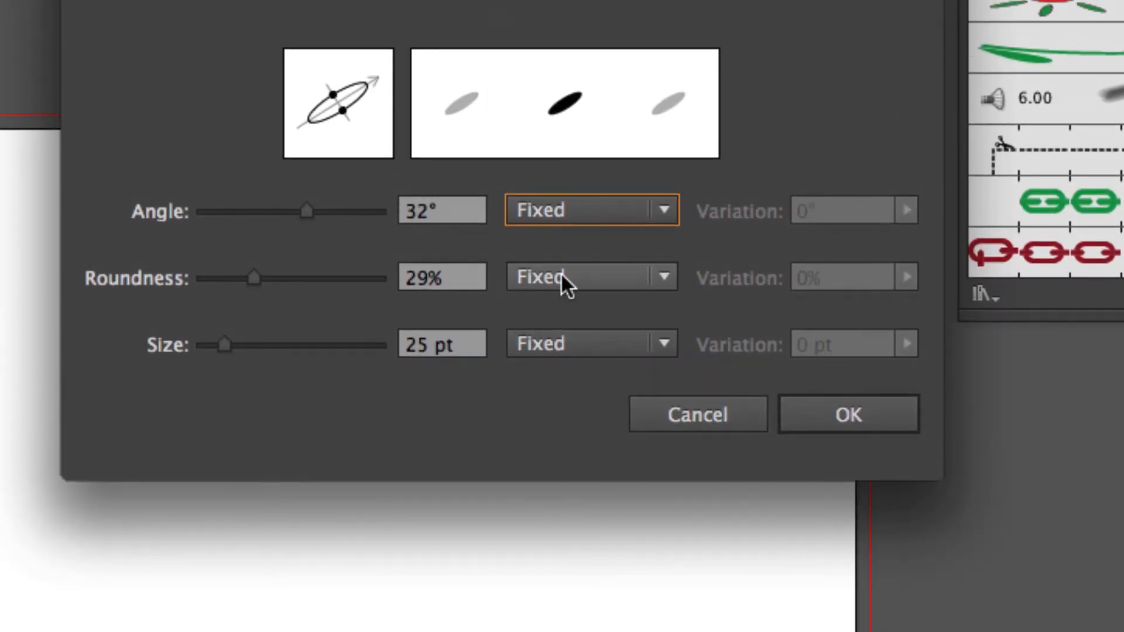
left_click(571, 214)
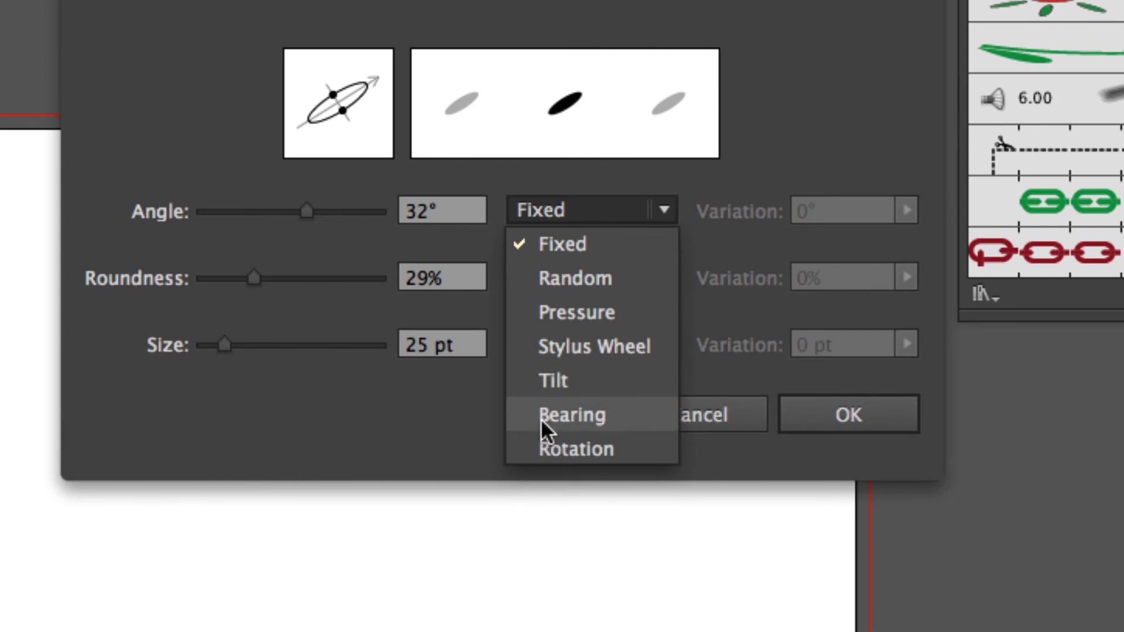
left_click(586, 417)
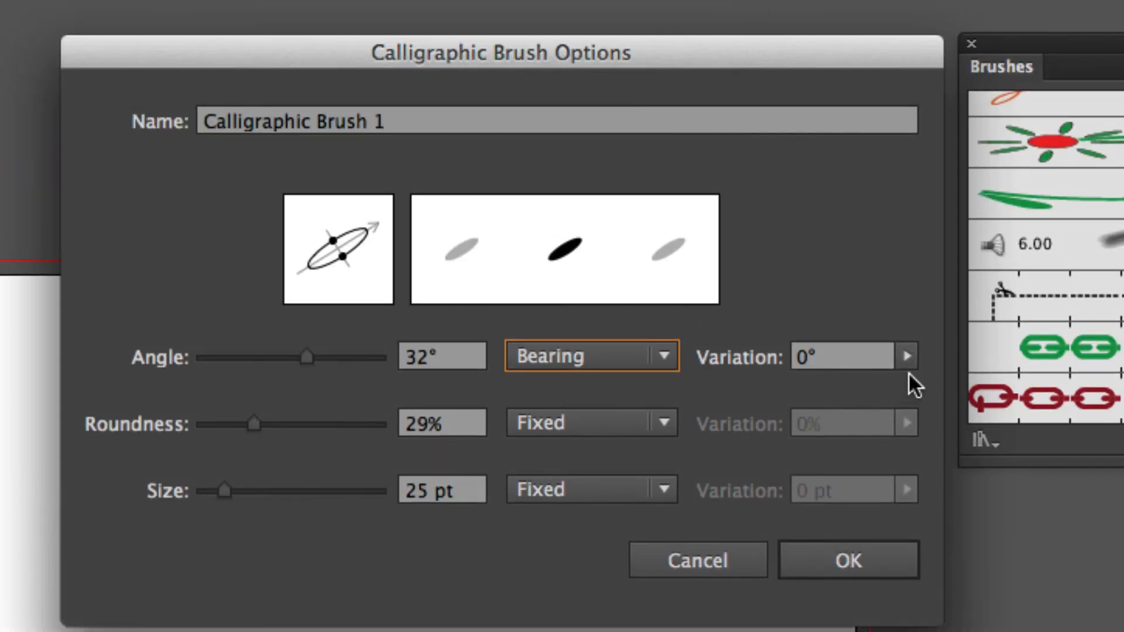
left_click(915, 362)
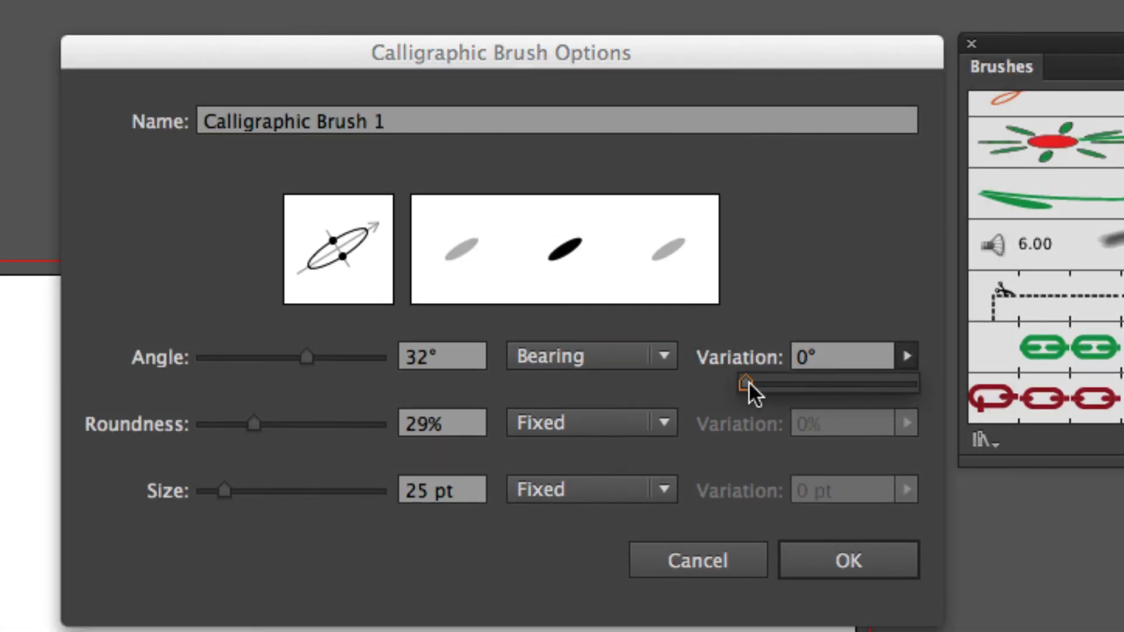
left_click_drag(748, 381, 810, 393)
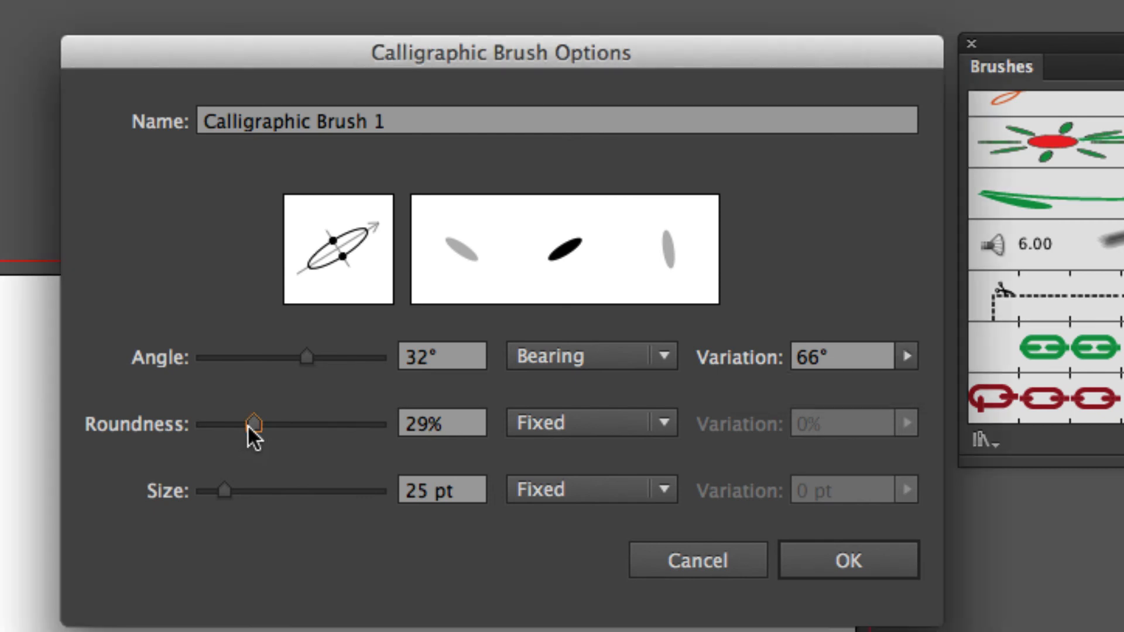
- Set the brush's roundness to 20% with Random variation of 10%
left_click_drag(252, 424, 238, 425)
left_click(536, 424)
left_click(638, 495)
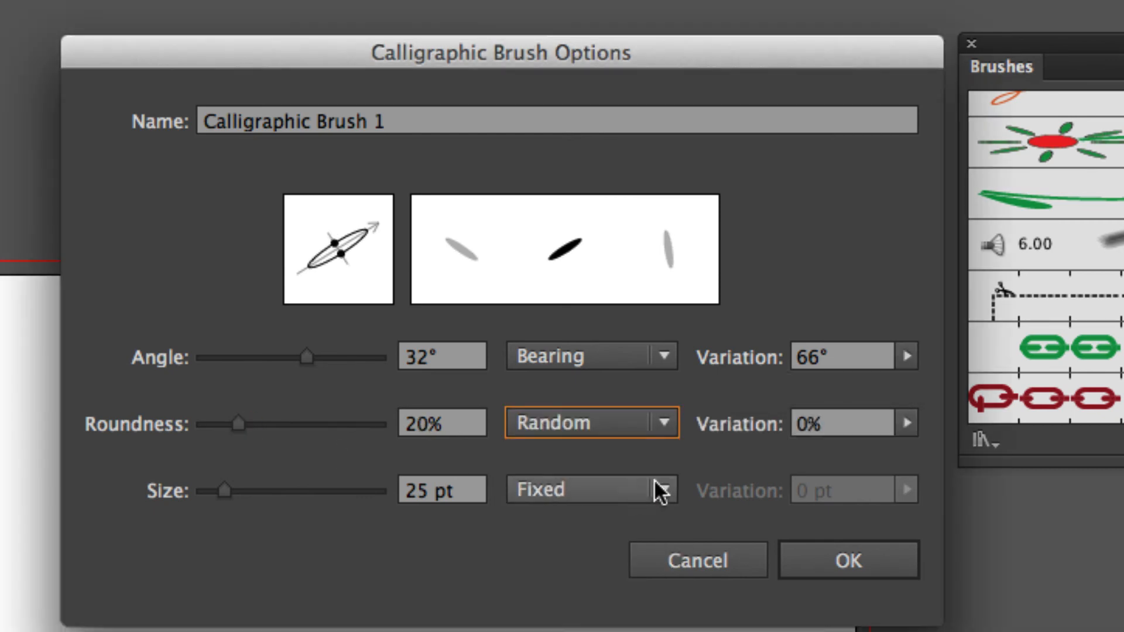
left_click(907, 423)
left_click(796, 451)
mouse_move(798, 457)
left_mouse_down()
mouse_move(876, 449)
mouse_move(839, 448)
left_mouse_up()
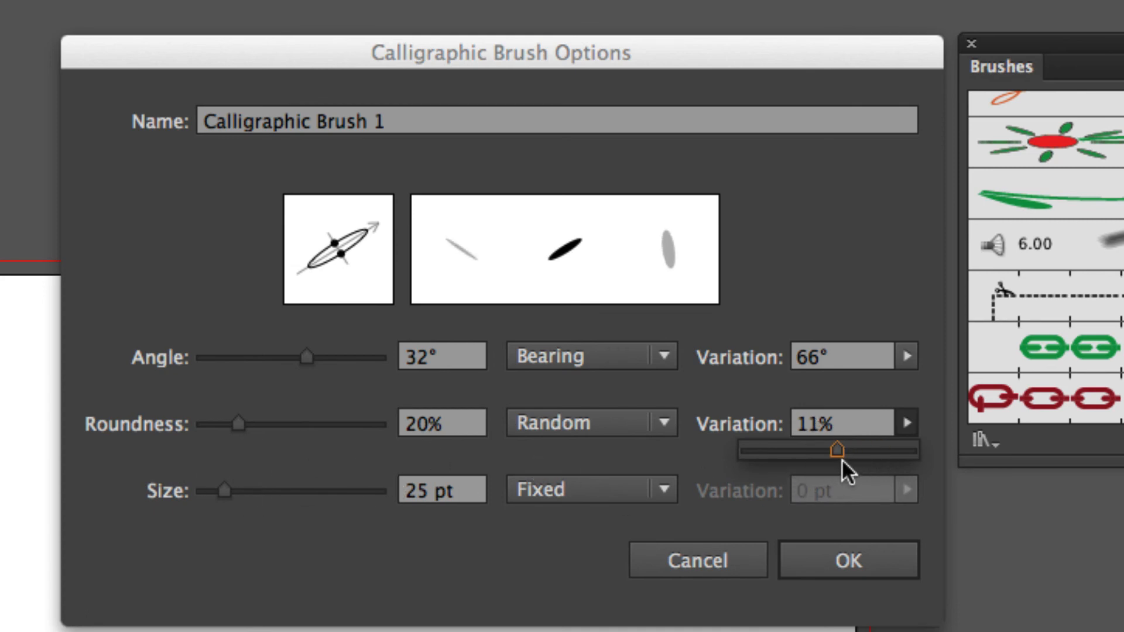
left_click_drag(840, 452, 830, 452)
- Set the brush's size to 81 pt with Random behaviour and create the calligraphic brush
left_click_drag(223, 495, 273, 493)
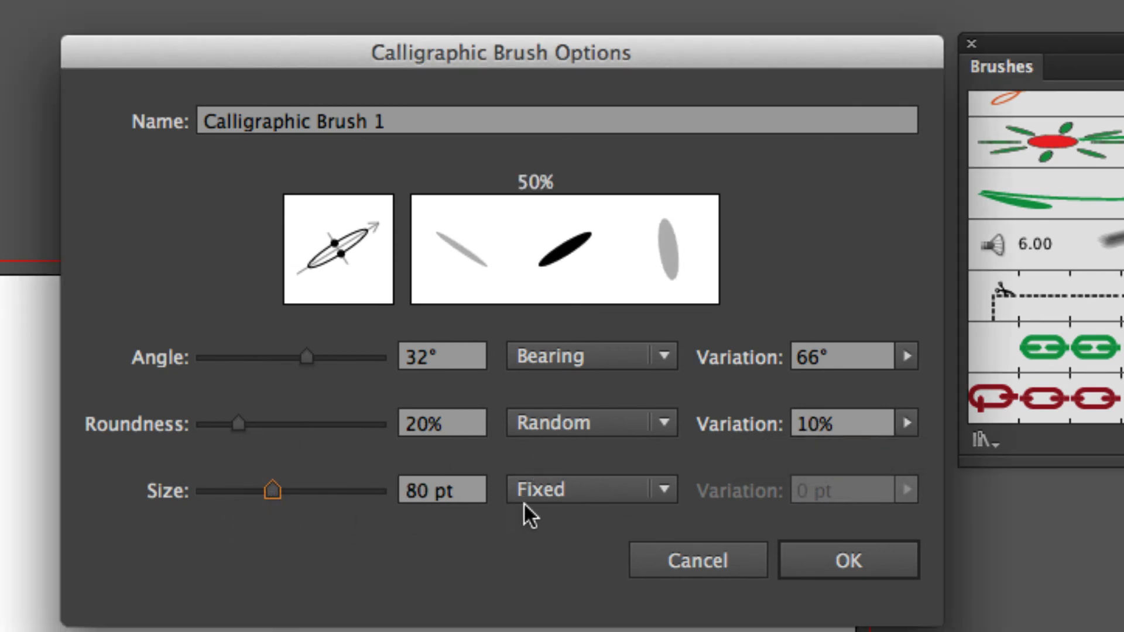
left_click(550, 491)
left_click(575, 561)
left_click(584, 486)
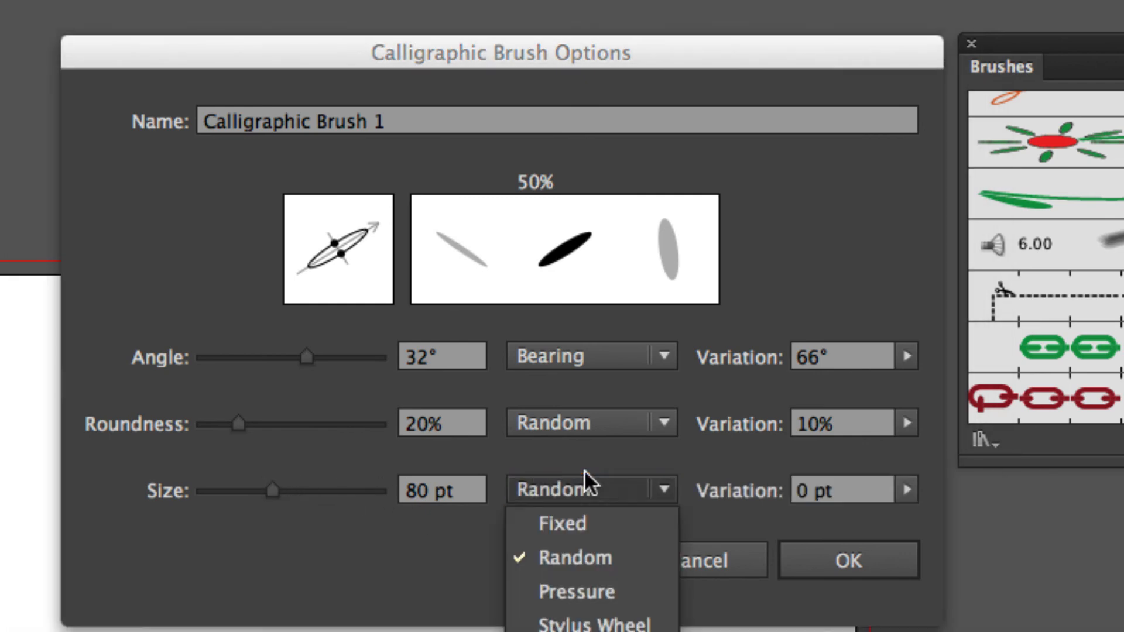
left_click(592, 589)
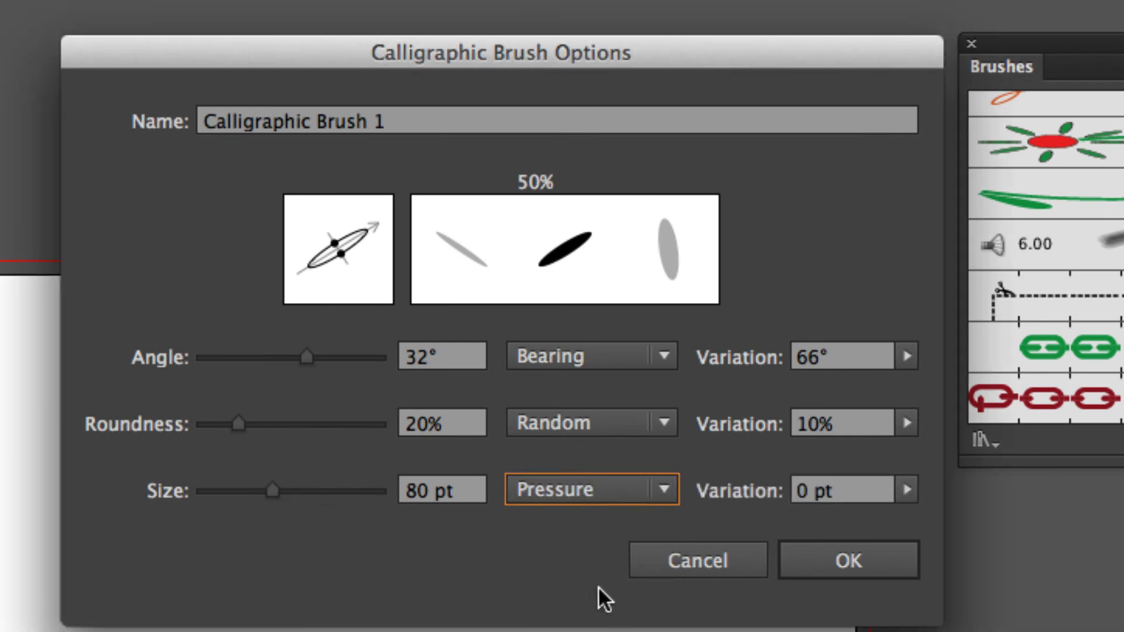
mouse_move(254, 496)
left_mouse_down()
mouse_move(283, 487)
mouse_move(256, 490)
mouse_move(274, 491)
left_mouse_up()
left_click(574, 492)
left_click(606, 559)
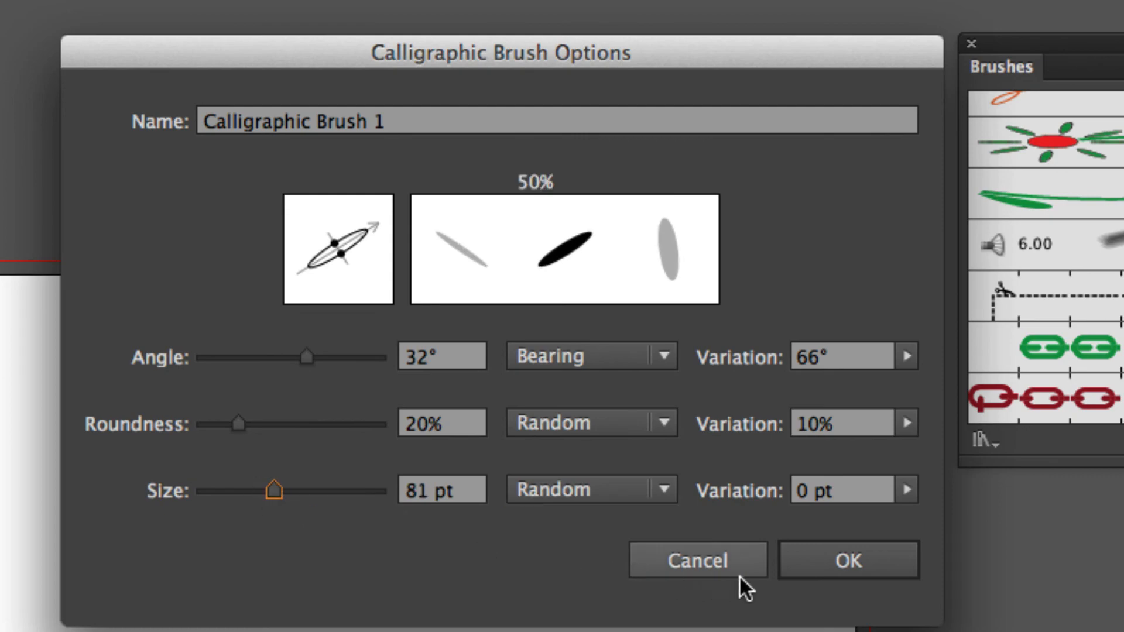
left_click(826, 565)
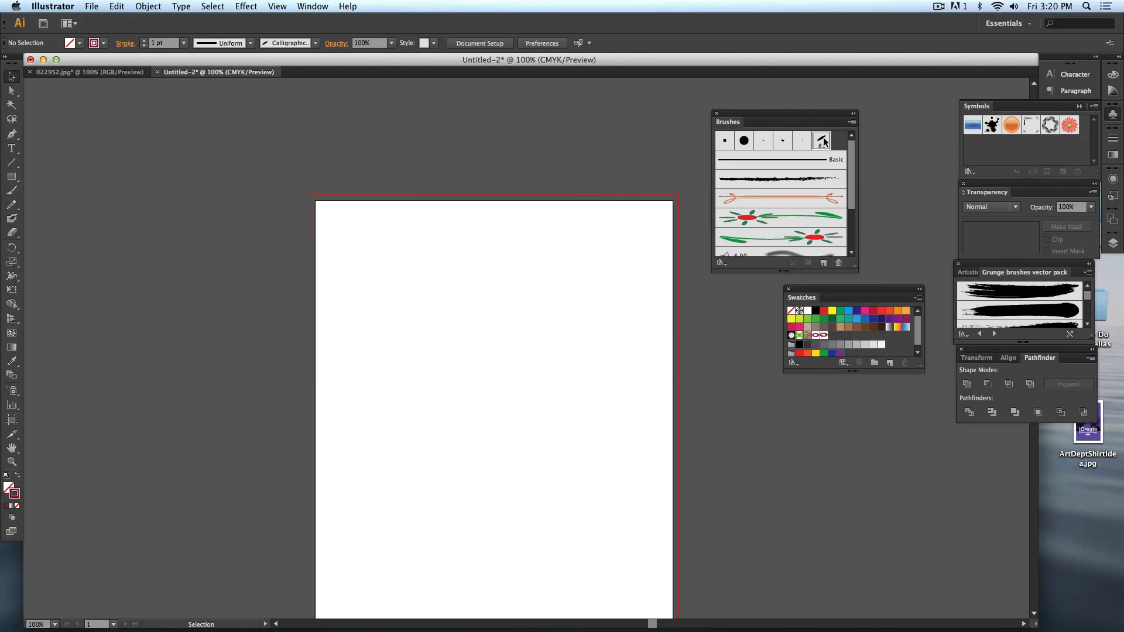
- Paint several curved test strokes across and around the page with the new 81 pt calligraphic brush
mouse_move(361, 243)
left_mouse_down()
mouse_move(512, 305)
mouse_move(389, 445)
mouse_move(491, 365)
mouse_move(350, 404)
left_mouse_up()
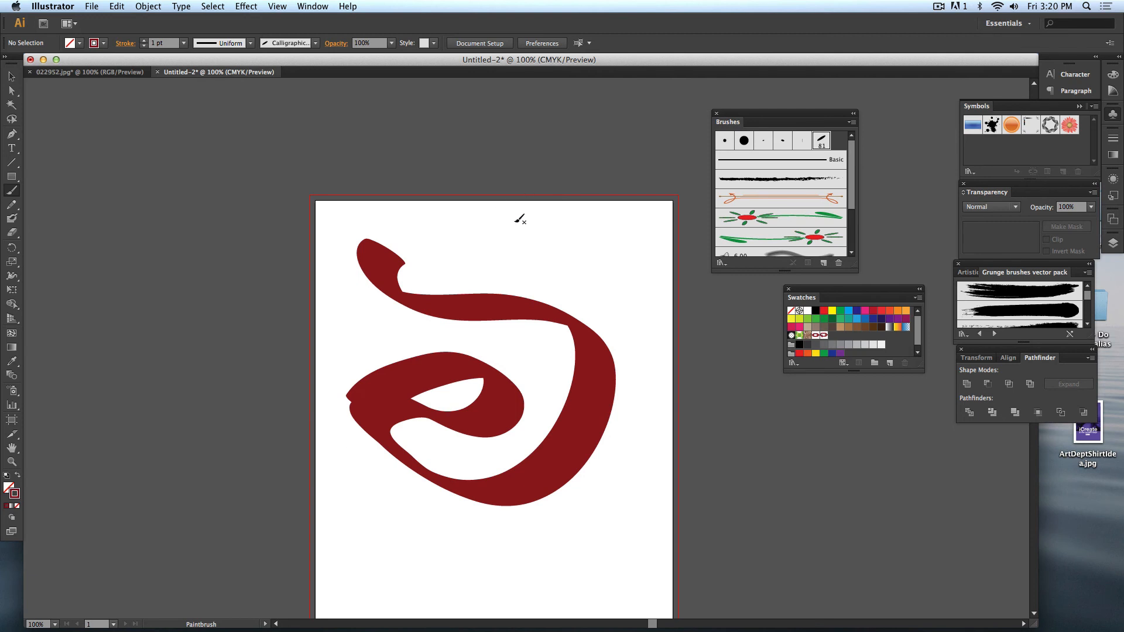
mouse_move(516, 222)
left_mouse_down()
mouse_move(620, 226)
mouse_move(660, 311)
mouse_move(644, 530)
left_mouse_up()
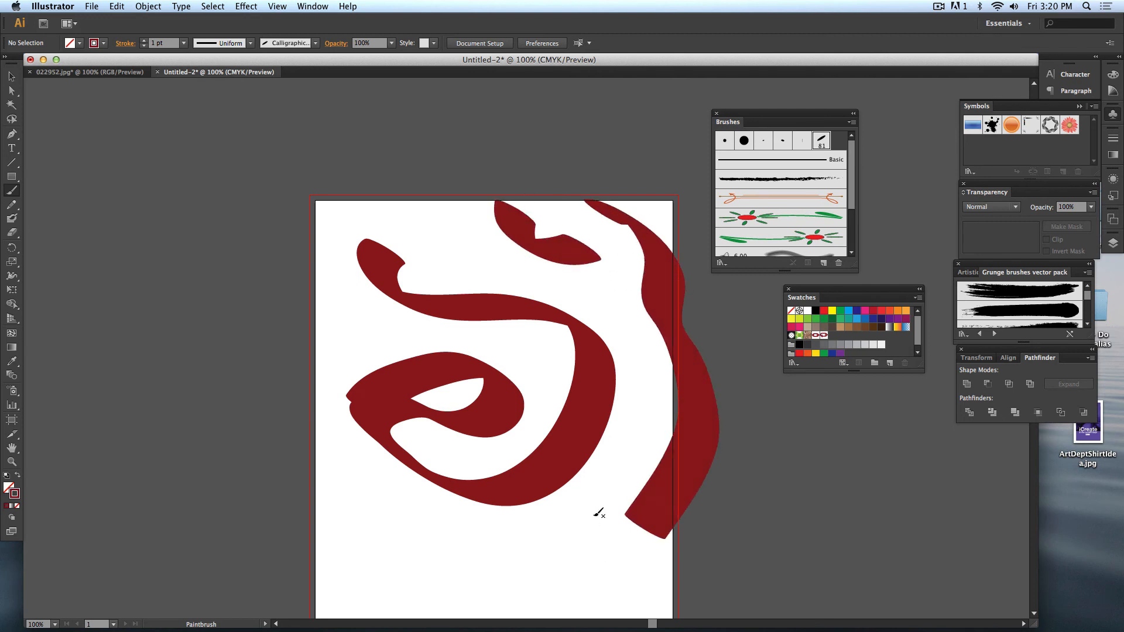
left_click_drag(574, 560, 588, 591)
mouse_move(622, 554)
left_mouse_down()
mouse_move(649, 579)
mouse_move(633, 595)
left_mouse_up()
mouse_move(440, 545)
left_mouse_down()
mouse_move(206, 467)
mouse_move(188, 425)
left_mouse_up()
mouse_move(155, 233)
left_mouse_down()
mouse_move(258, 319)
mouse_move(124, 102)
left_mouse_up()
mouse_move(374, 110)
left_mouse_down()
mouse_move(370, 156)
mouse_move(588, 170)
left_mouse_up()
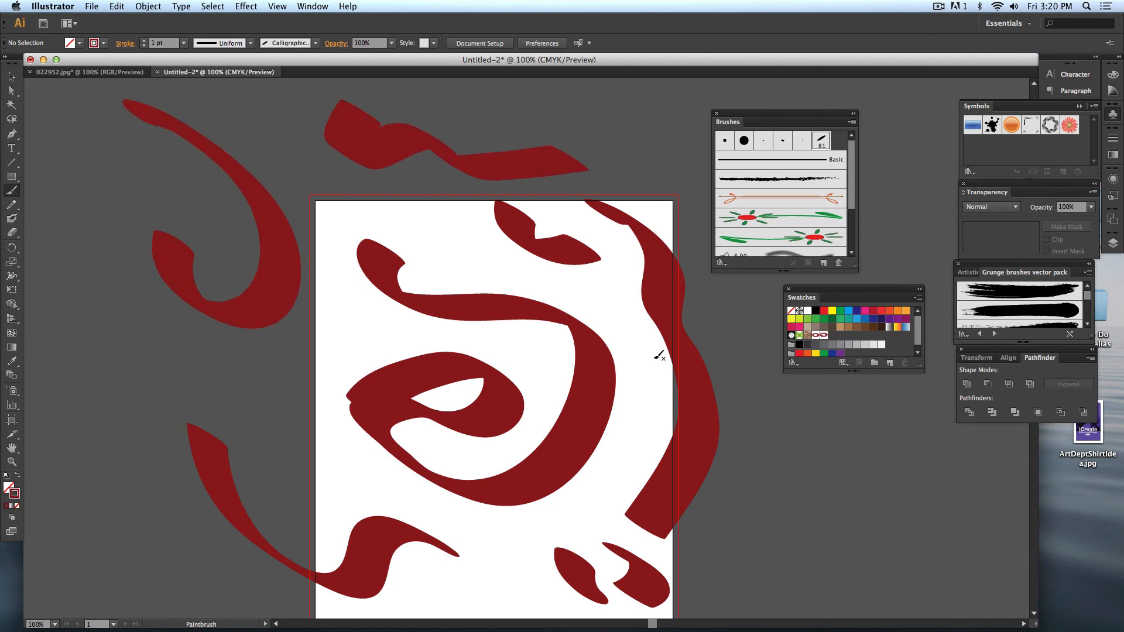
- Delete all the strokes and paint four new curved test strokes with the calligraphic brush
key("super+0")
key("super+a")
key("Delete")
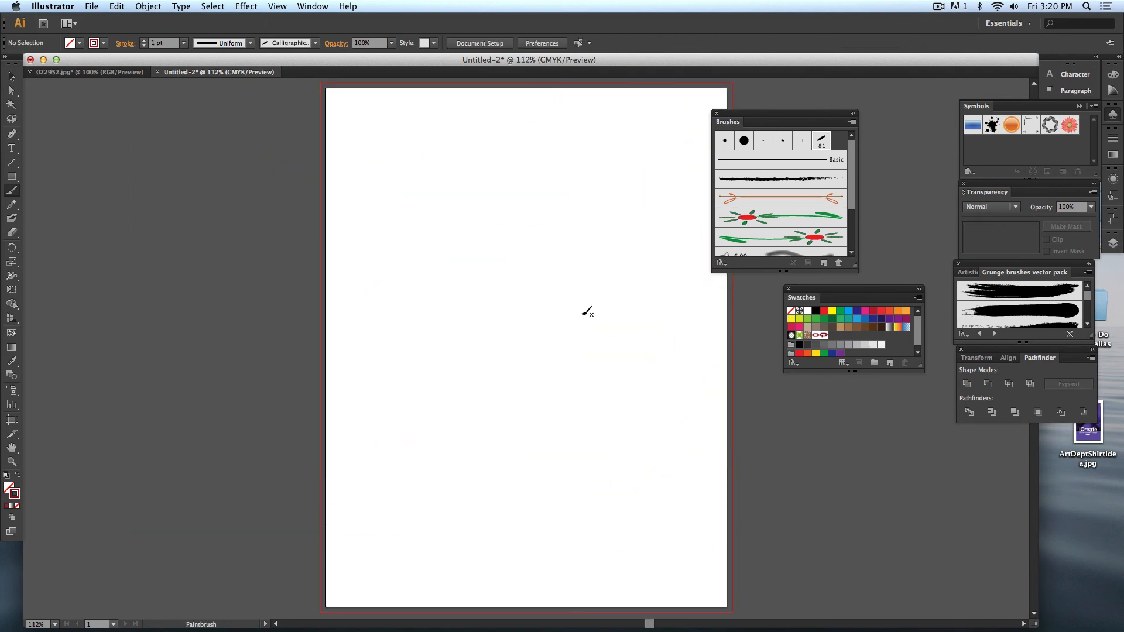
mouse_move(374, 196)
left_mouse_down()
mouse_move(494, 230)
mouse_move(477, 406)
mouse_move(635, 422)
mouse_move(673, 350)
left_mouse_up()
mouse_move(544, 136)
left_mouse_down()
mouse_move(610, 181)
mouse_move(632, 239)
left_mouse_up()
left_click_drag(589, 275, 615, 356)
mouse_move(459, 337)
left_mouse_down()
mouse_move(347, 276)
mouse_move(281, 384)
left_mouse_up()
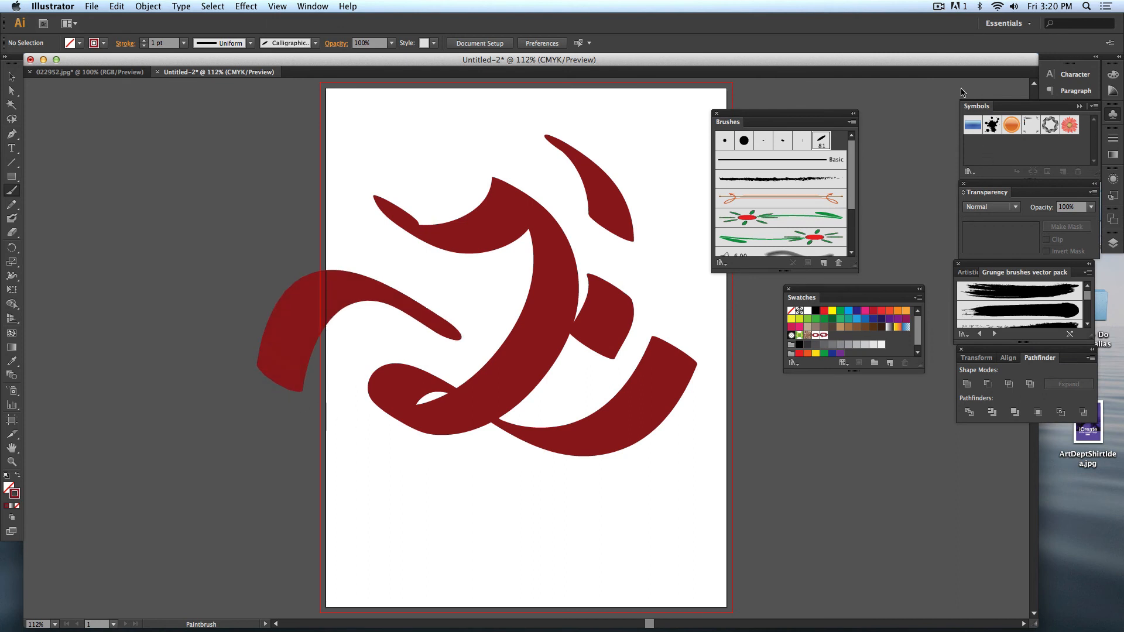
left_click(943, 5)
left_click(943, 5)
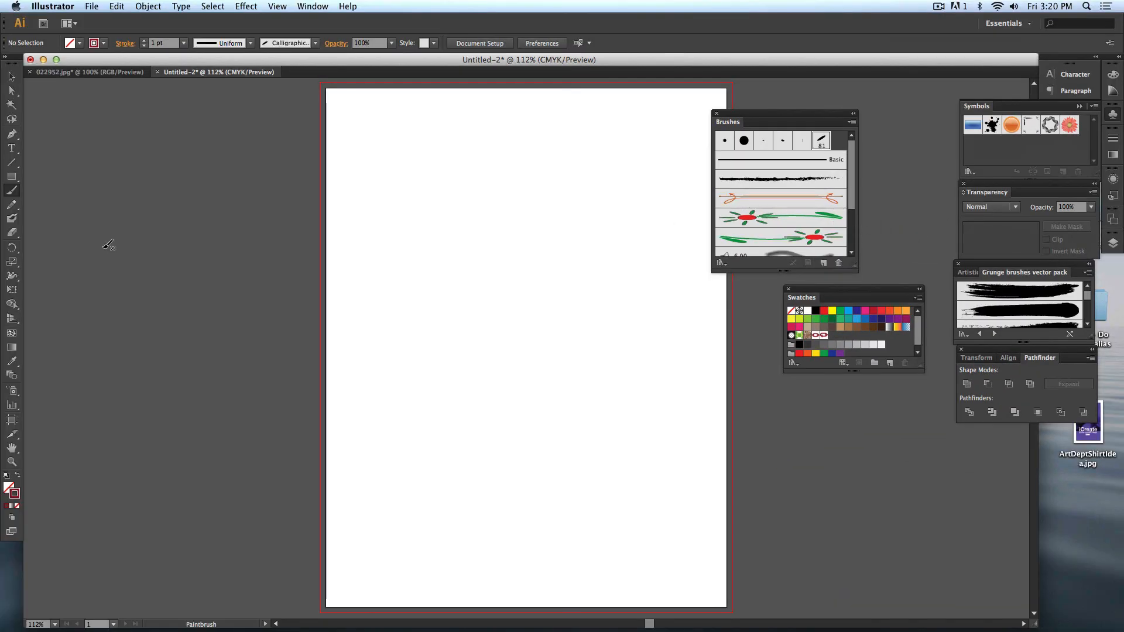
- Draw a star about 1.67 in wide near the page's upper edge, with dark red fill and no stroke
left_click(13, 180)
left_click_drag(12, 179, 58, 233)
mouse_move(396, 218)
left_mouse_down()
mouse_move(439, 276)
mouse_move(446, 221)
left_mouse_up()
key("shift+x")
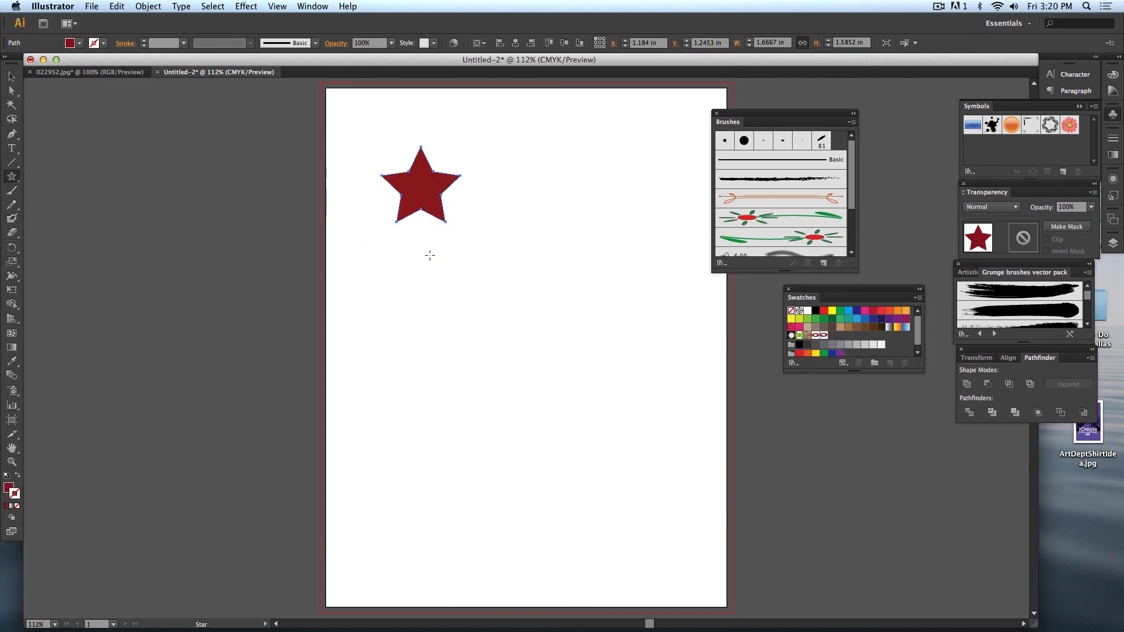
- Create a new scatter brush from the selected star, keeping the default options
key("v")
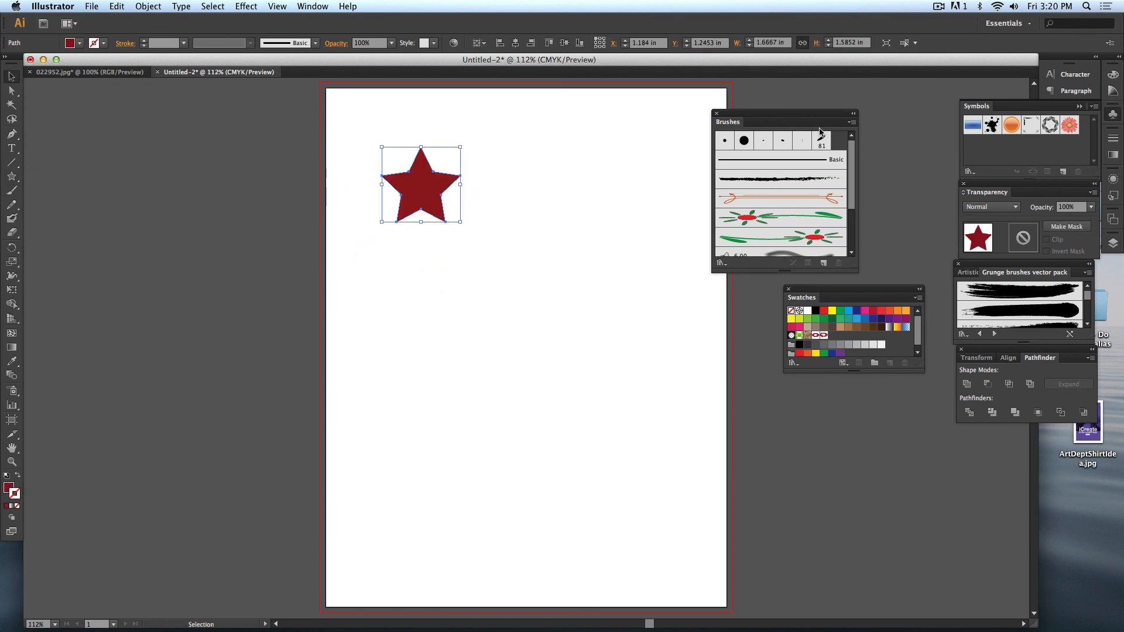
left_click_drag(800, 114, 637, 104)
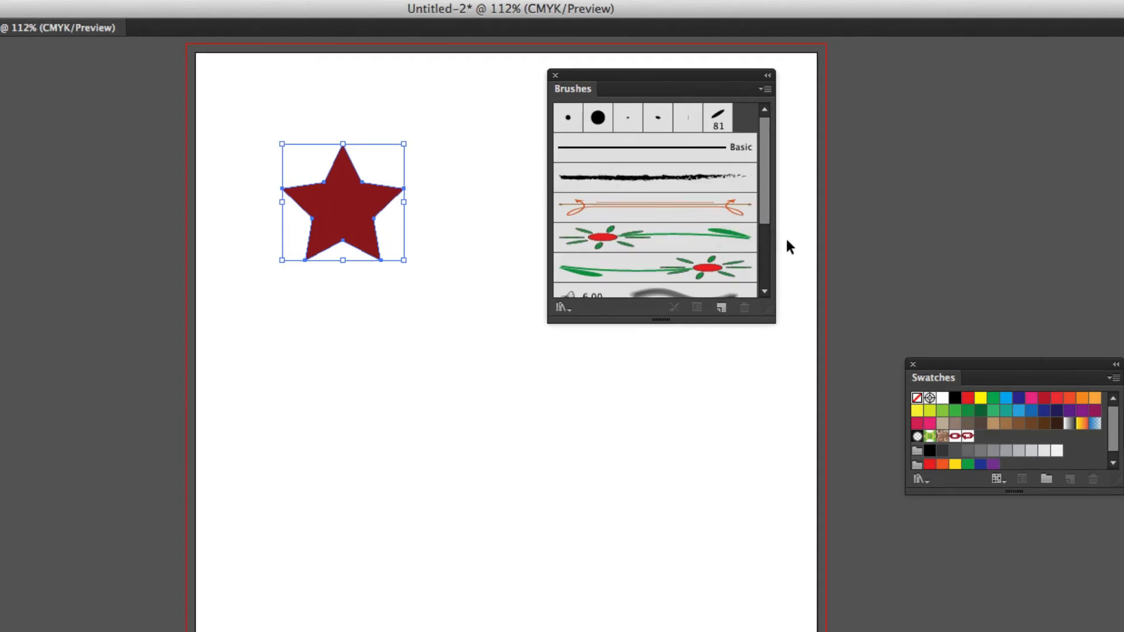
left_click(722, 307)
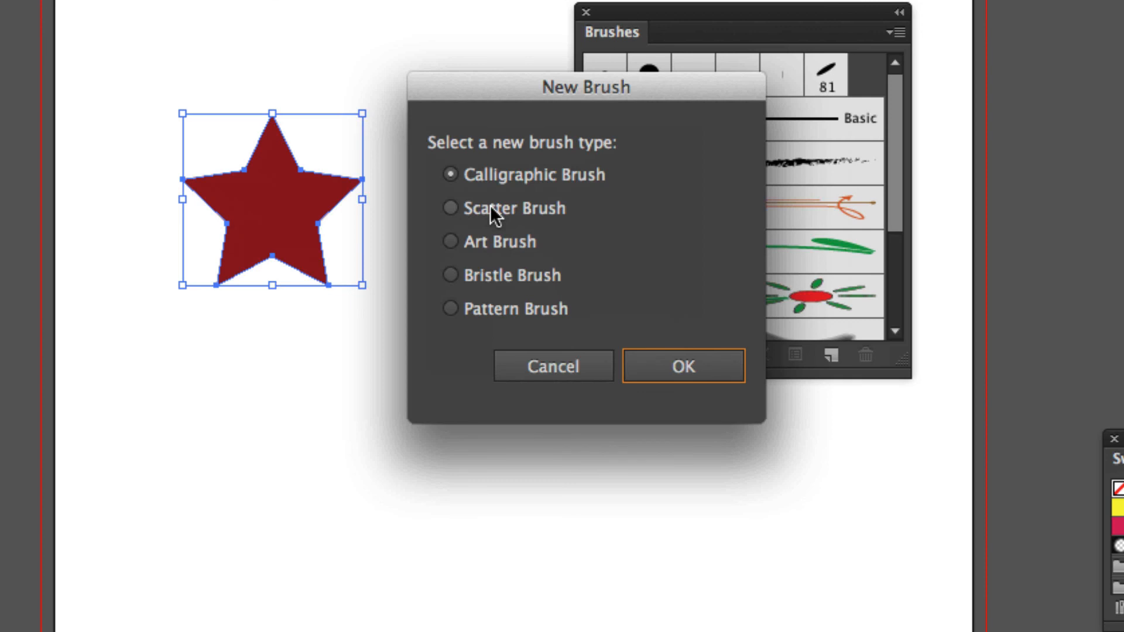
left_click(490, 208)
left_click(661, 363)
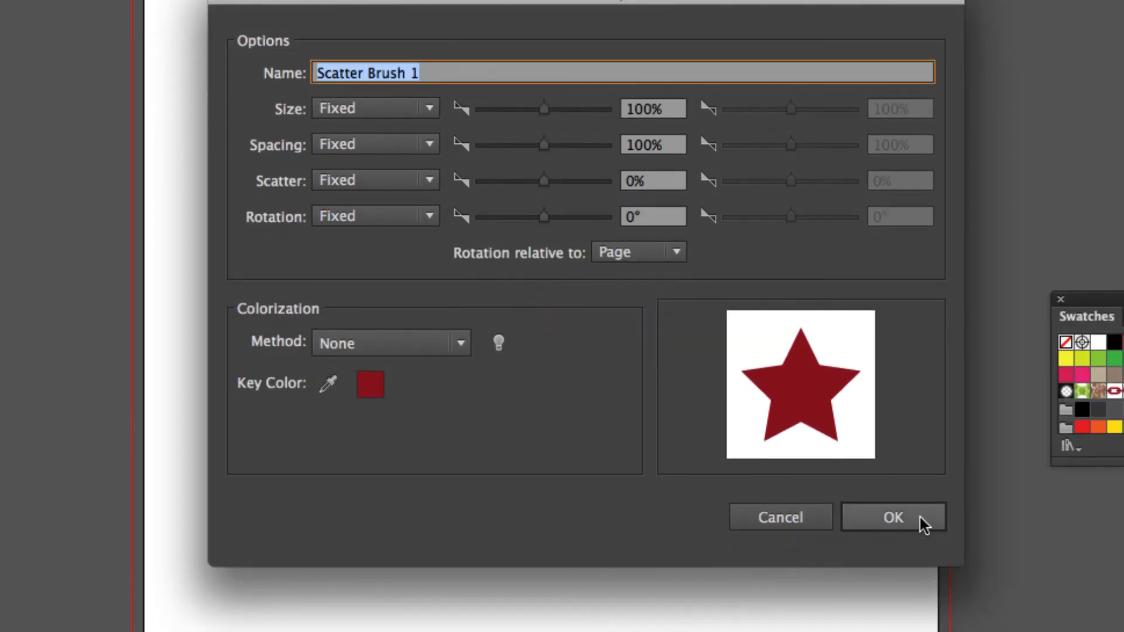
left_click(923, 522)
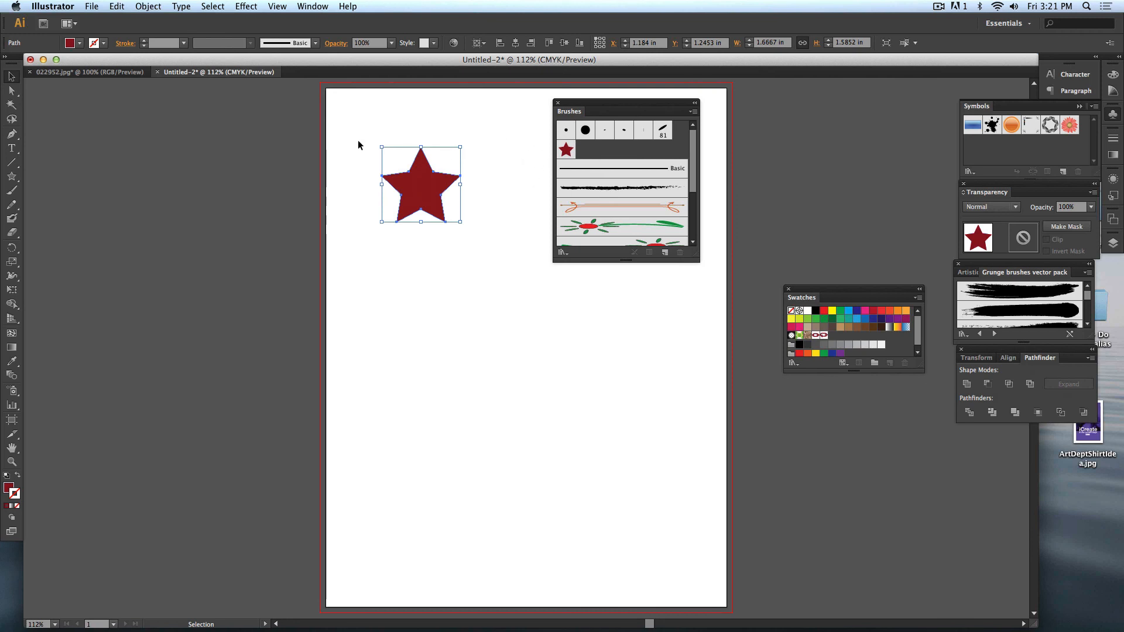
- Move the star off the page and paint a wavy stroke across the page with the star scatter brush
mouse_move(386, 177)
left_mouse_down()
mouse_move(226, 171)
mouse_move(138, 149)
left_mouse_up()
left_click(95, 239)
key("b")
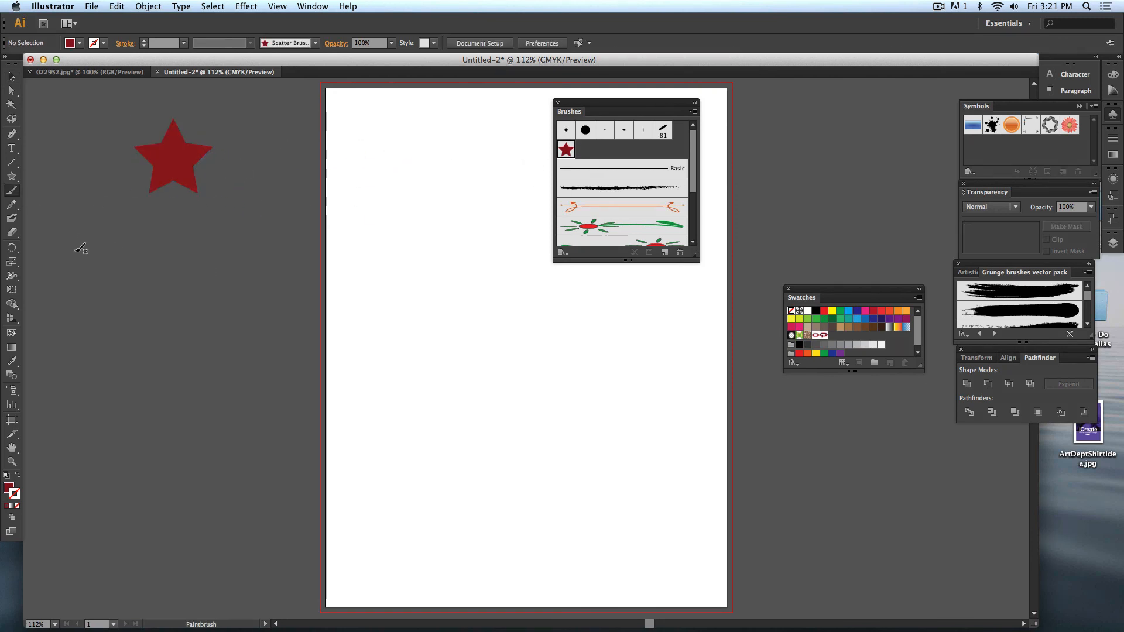
left_click_drag(608, 378, 775, 433)
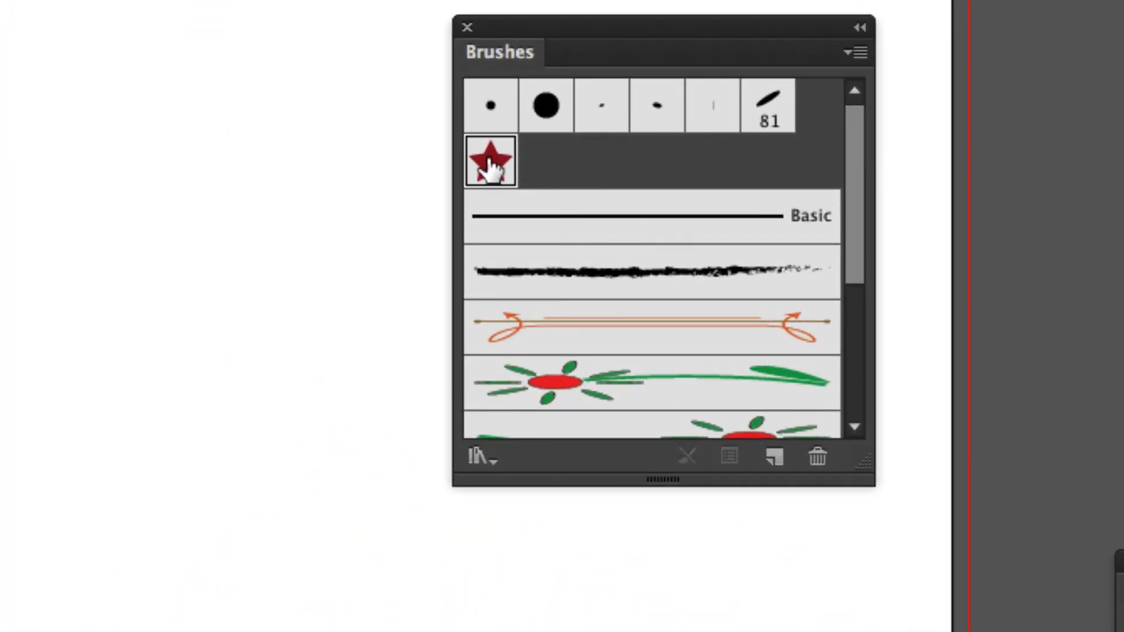
- Edit the star scatter brush with Preview on, setting its size to Random between 17% and 150%
double_click(490, 162)
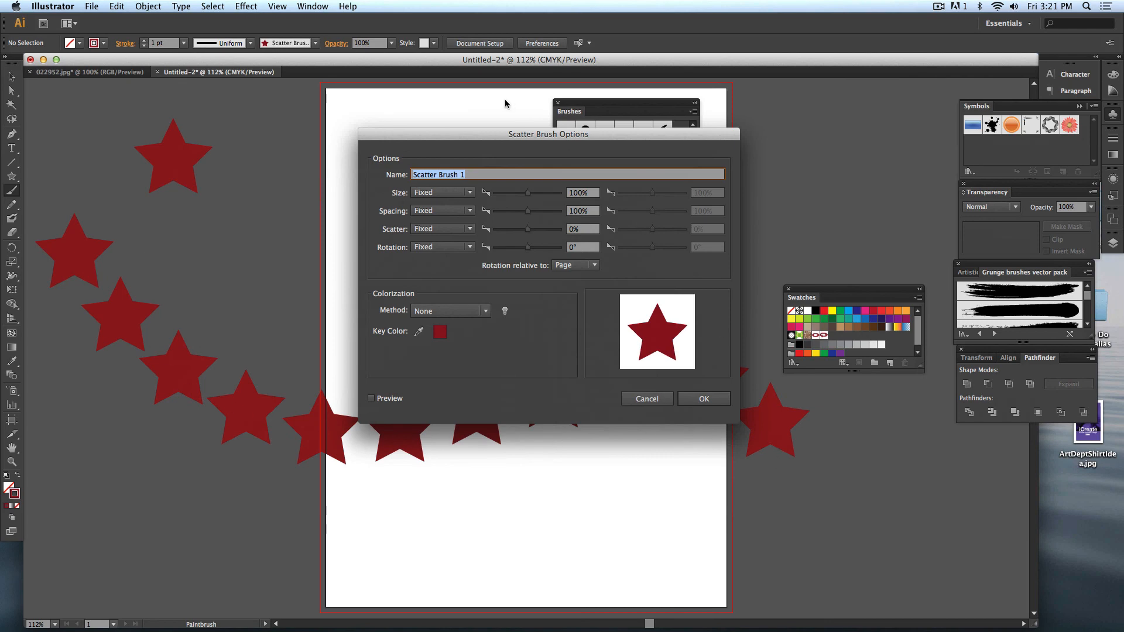
left_click_drag(514, 134, 501, 44)
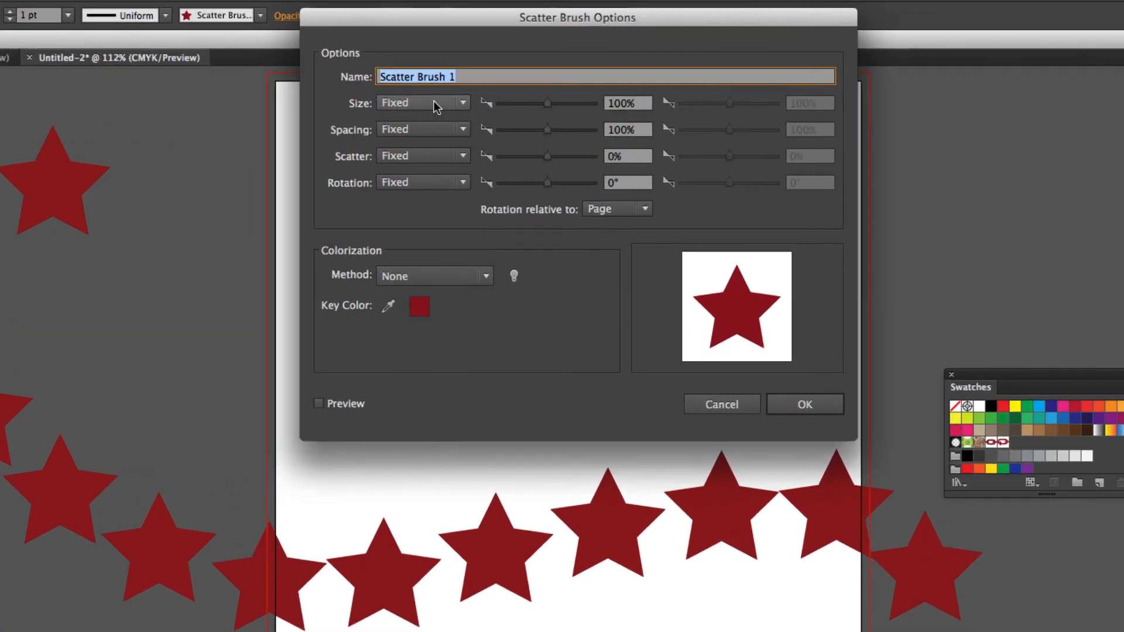
left_click(432, 103)
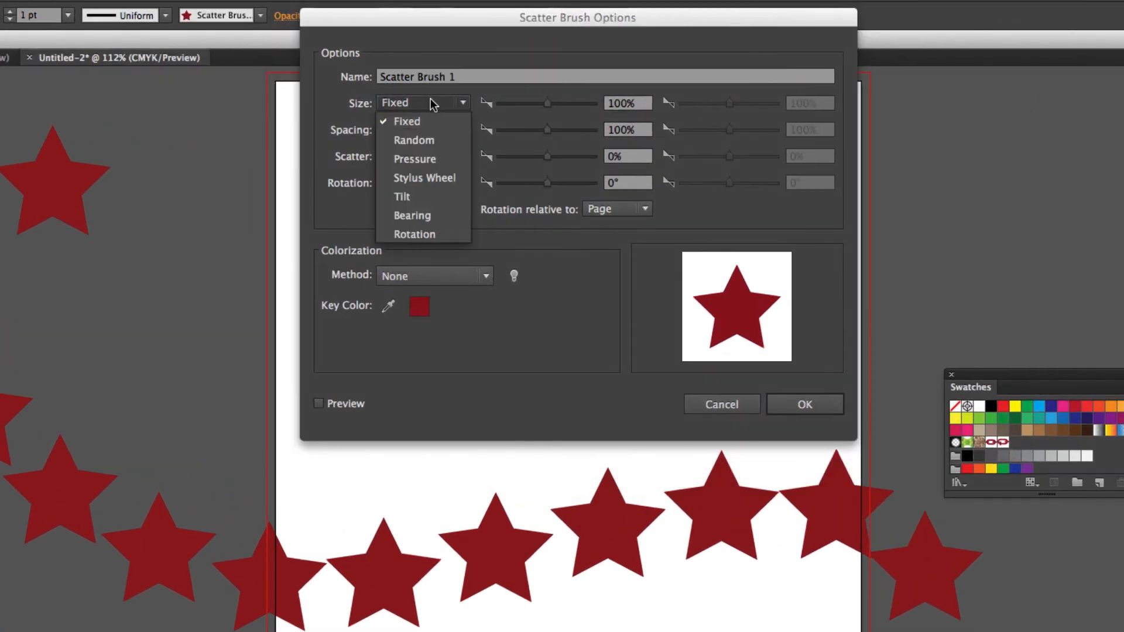
left_click(436, 140)
left_click_drag(546, 103, 579, 107)
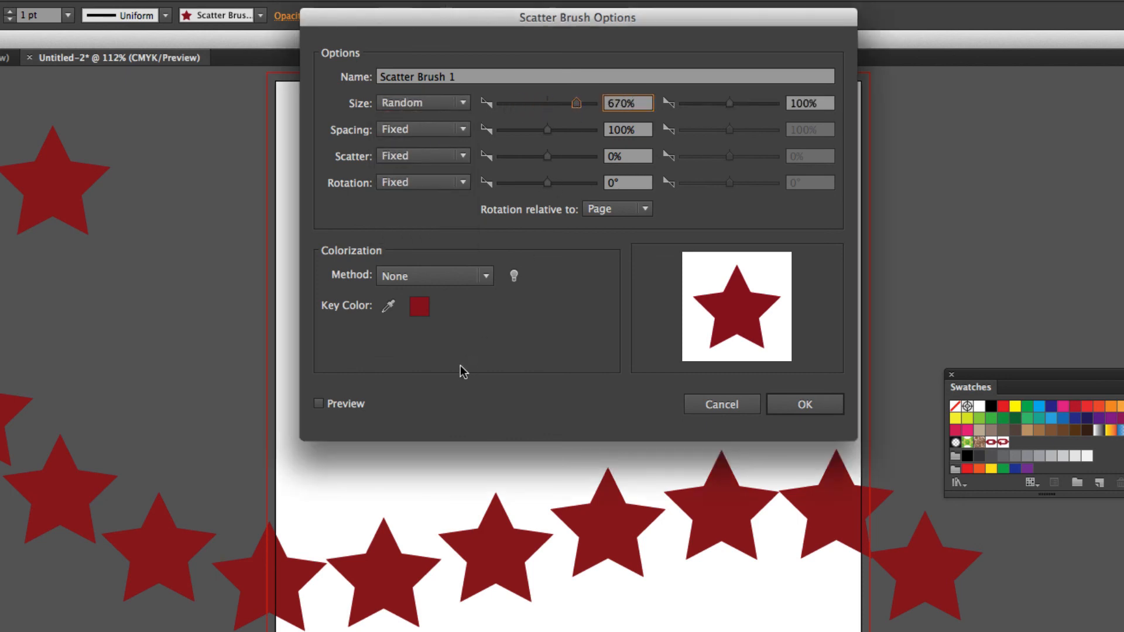
left_click(319, 404)
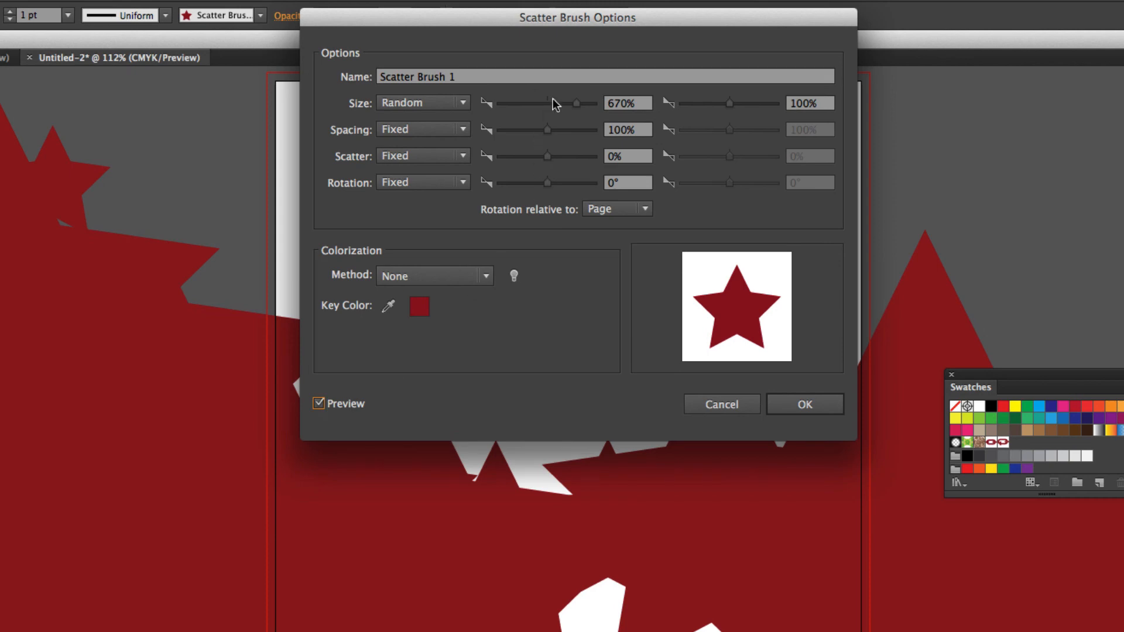
left_click_drag(574, 106, 502, 107)
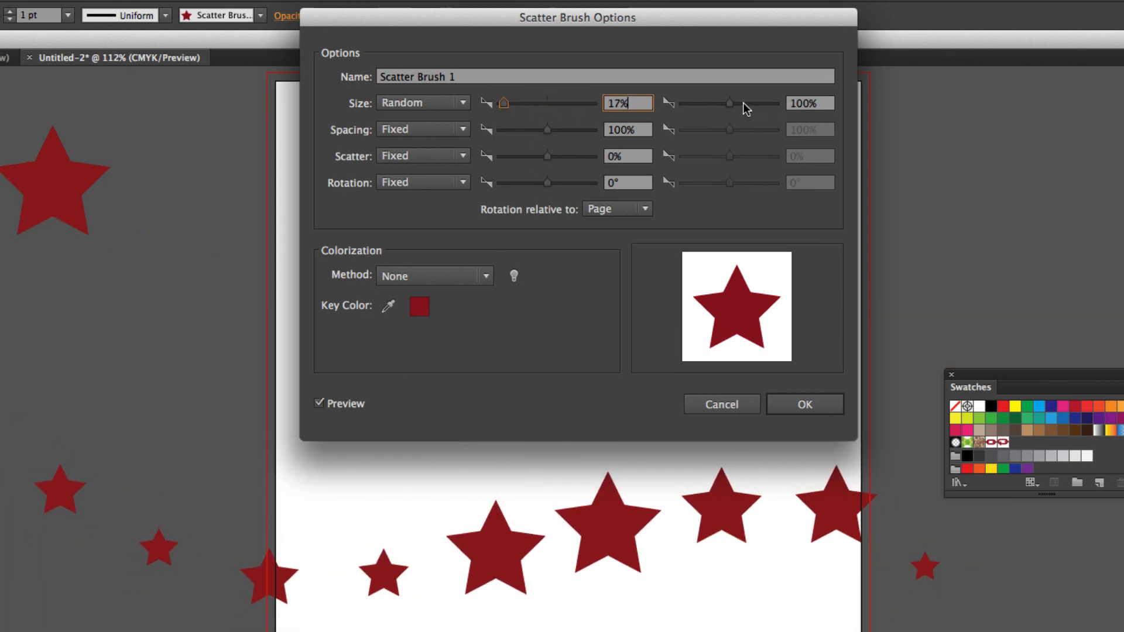
left_click_drag(731, 106, 735, 111)
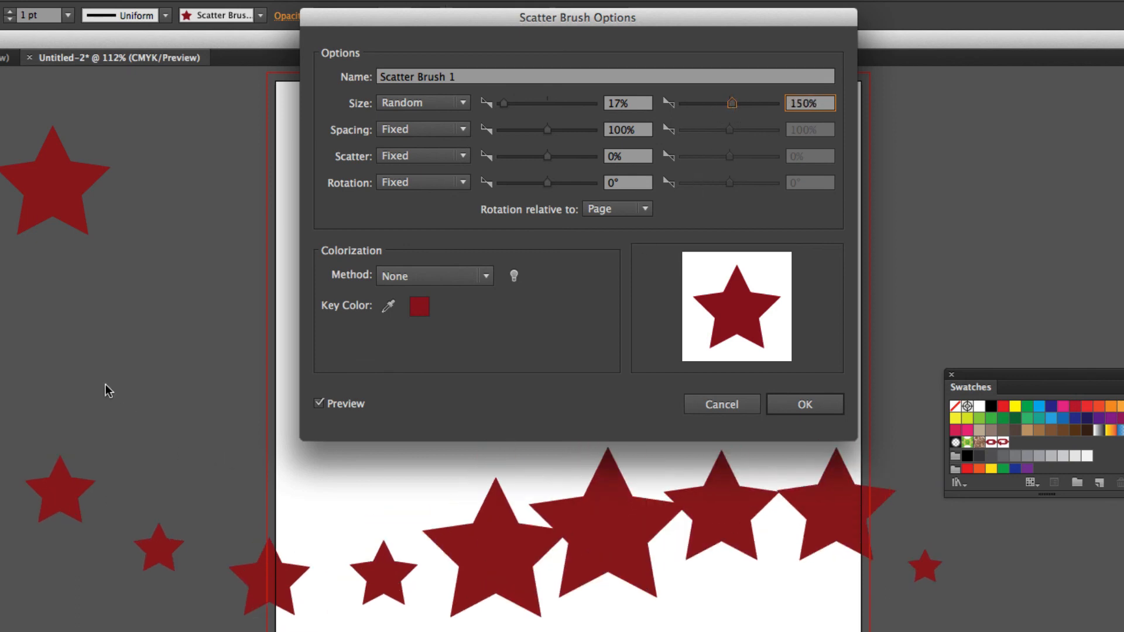
- Keep the star scatter brush's spacing Fixed and reduce it to 94%
left_click(423, 129)
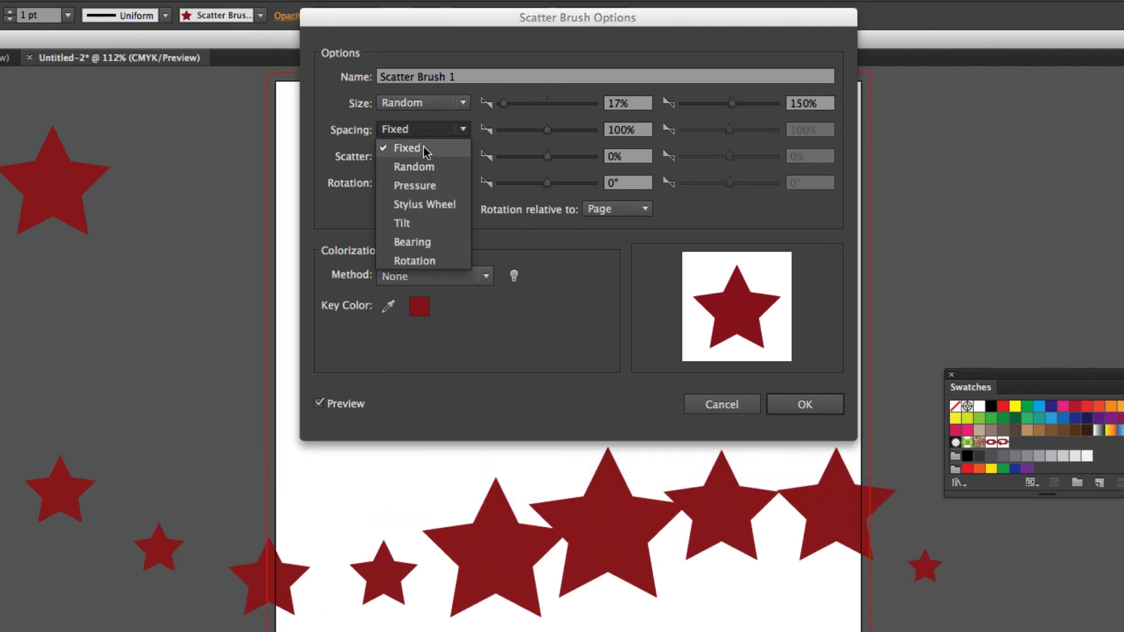
left_click(547, 130)
left_click_drag(547, 130, 544, 134)
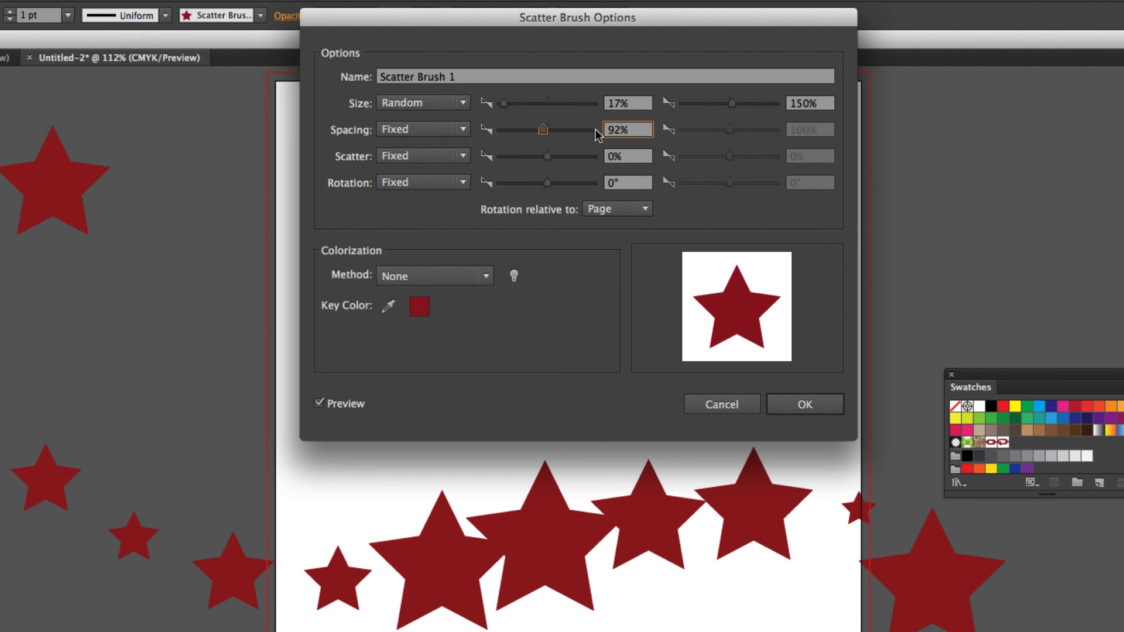
left_click_drag(543, 130, 544, 132)
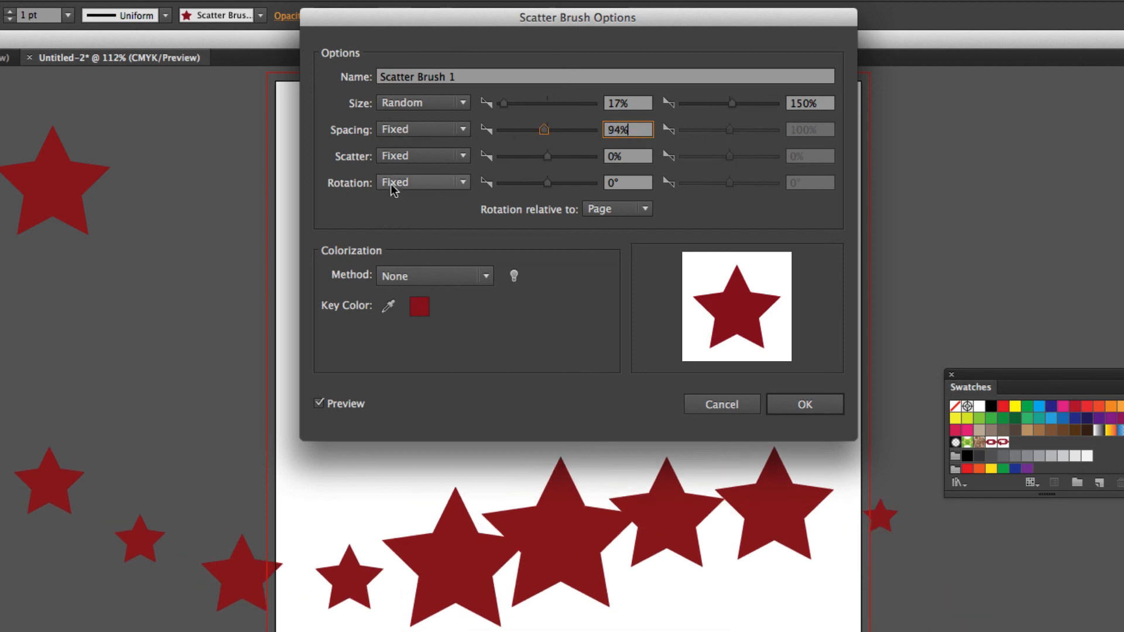
- Set the star brush's scatter to Random between -219% and 112% and its fixed rotation to -71°
left_click(402, 155)
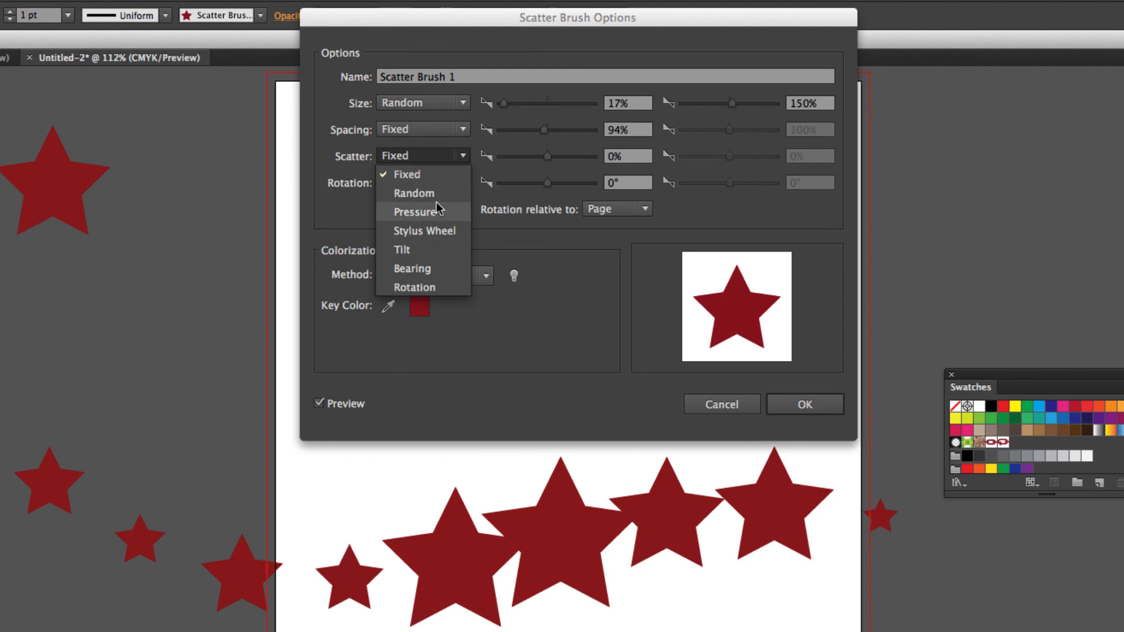
left_click(464, 193)
left_click_drag(549, 184, 534, 188)
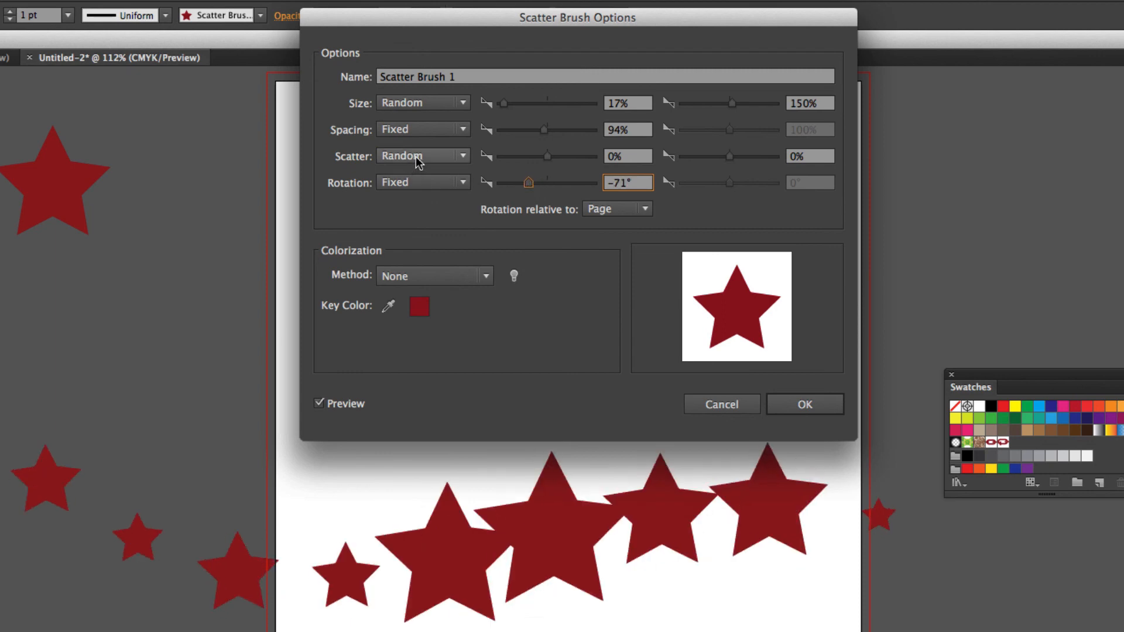
left_click(416, 157)
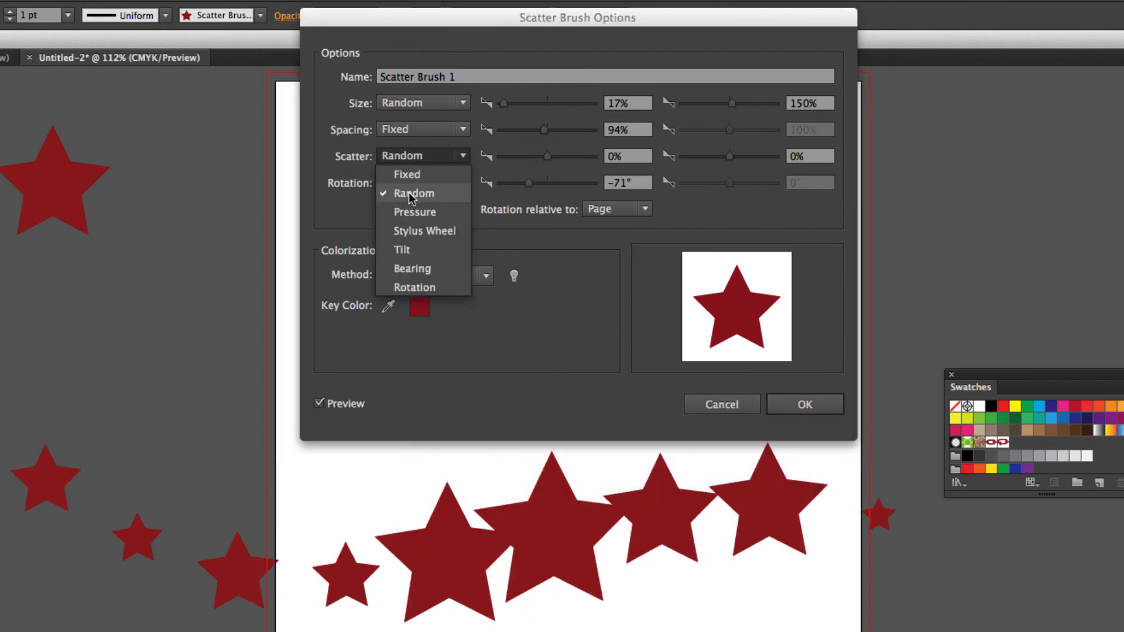
left_click(410, 193)
left_click_drag(548, 157, 536, 157)
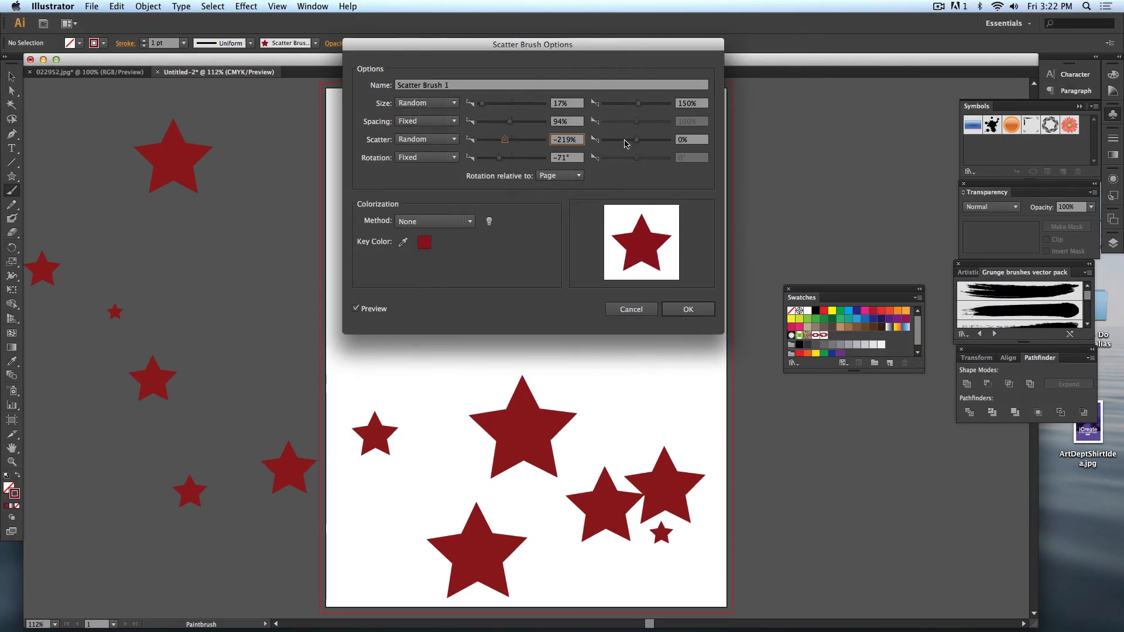
left_click_drag(731, 157, 746, 160)
left_click_drag(649, 145, 601, 144)
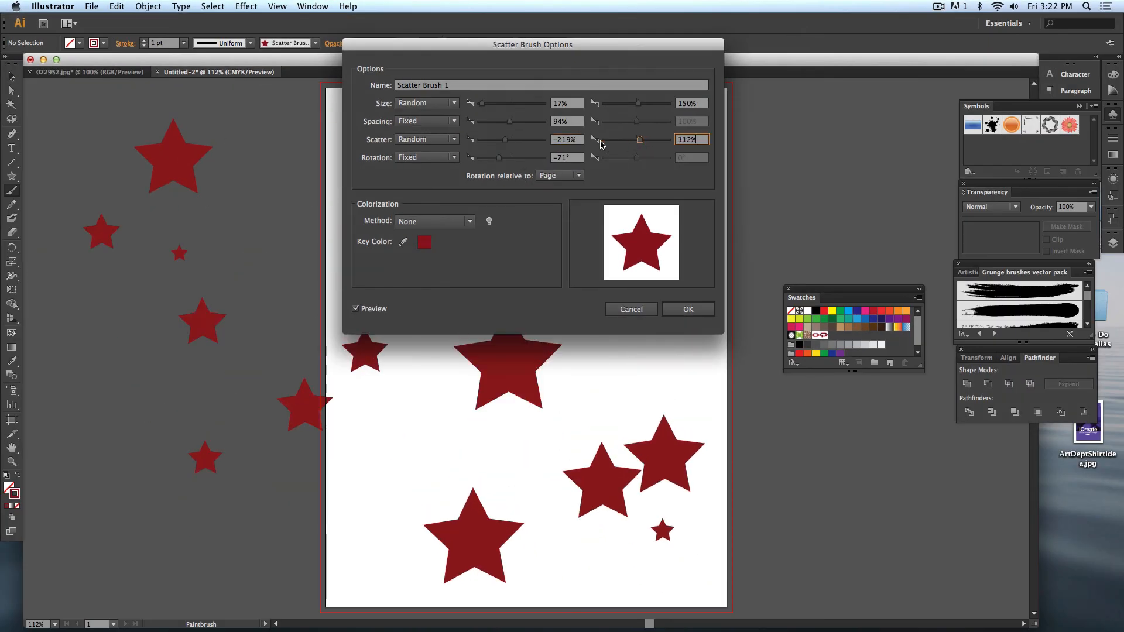
left_click(505, 142)
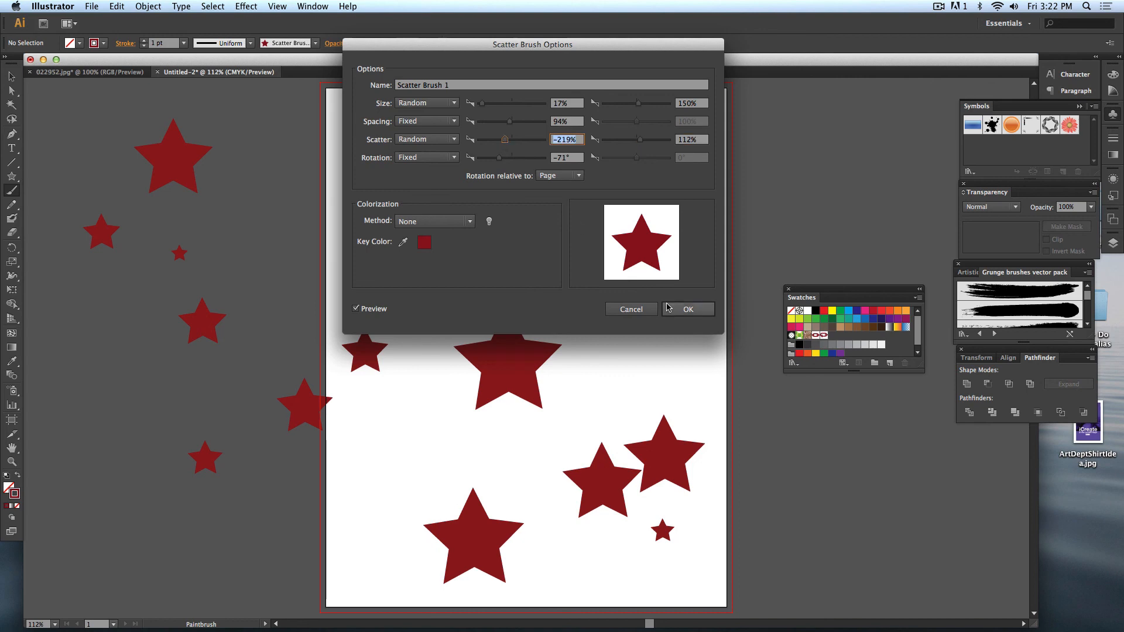
- Set the star brush's colorization method to Tints and apply the edited options to the existing stroke
left_click(437, 221)
left_click(441, 250)
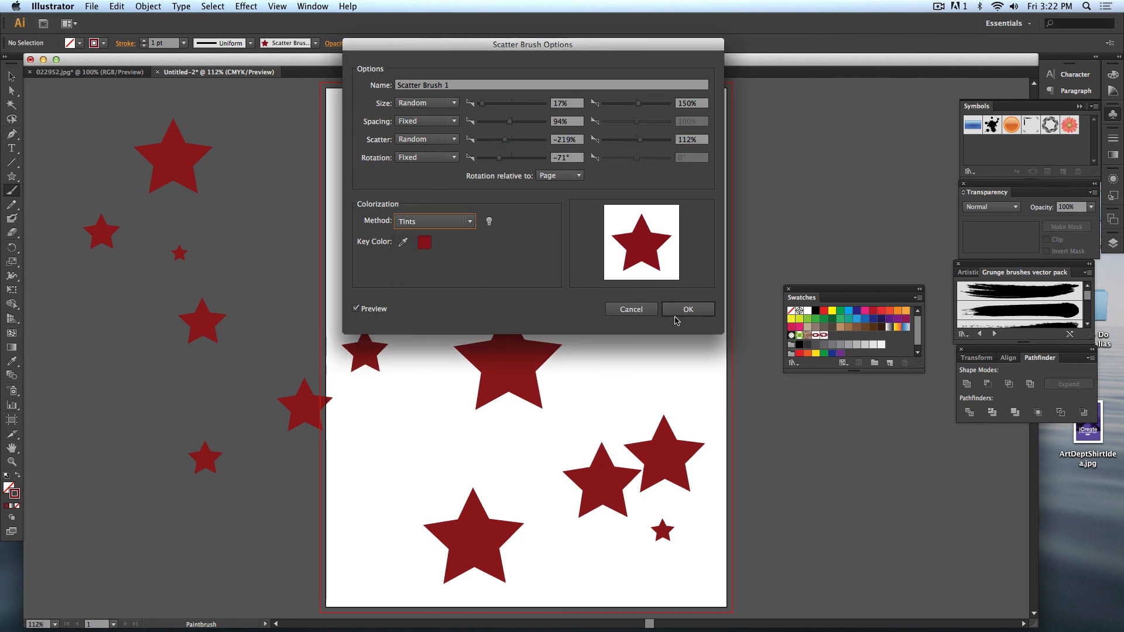
left_click(688, 310)
left_click(569, 349)
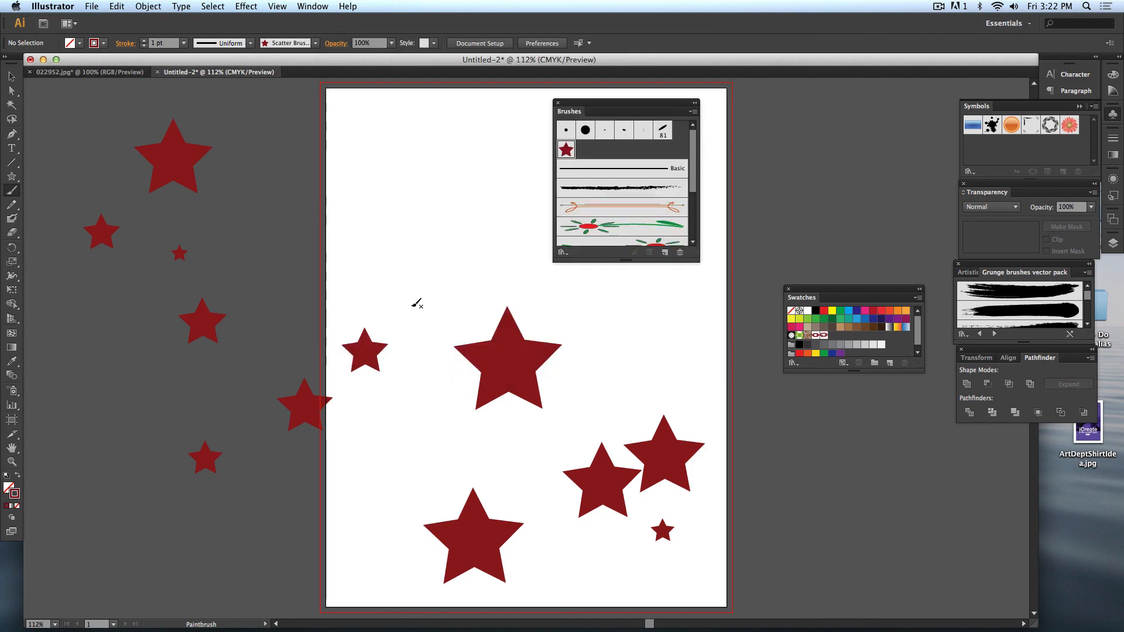
- Delete all artwork and paint four long curved strokes across the page with the star scatter brush
key("super+a")
key("Delete")
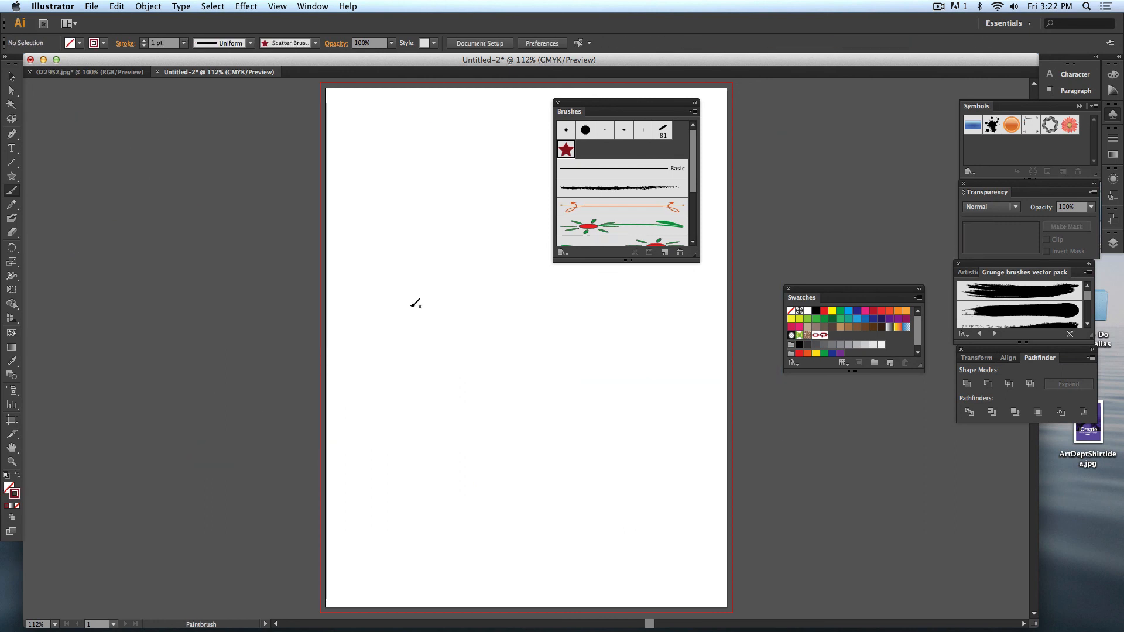
left_click_drag(227, 195, 577, 454)
left_click_drag(322, 183, 437, 363)
mouse_move(412, 167)
left_mouse_down()
mouse_move(458, 286)
mouse_move(36, 444)
left_mouse_up()
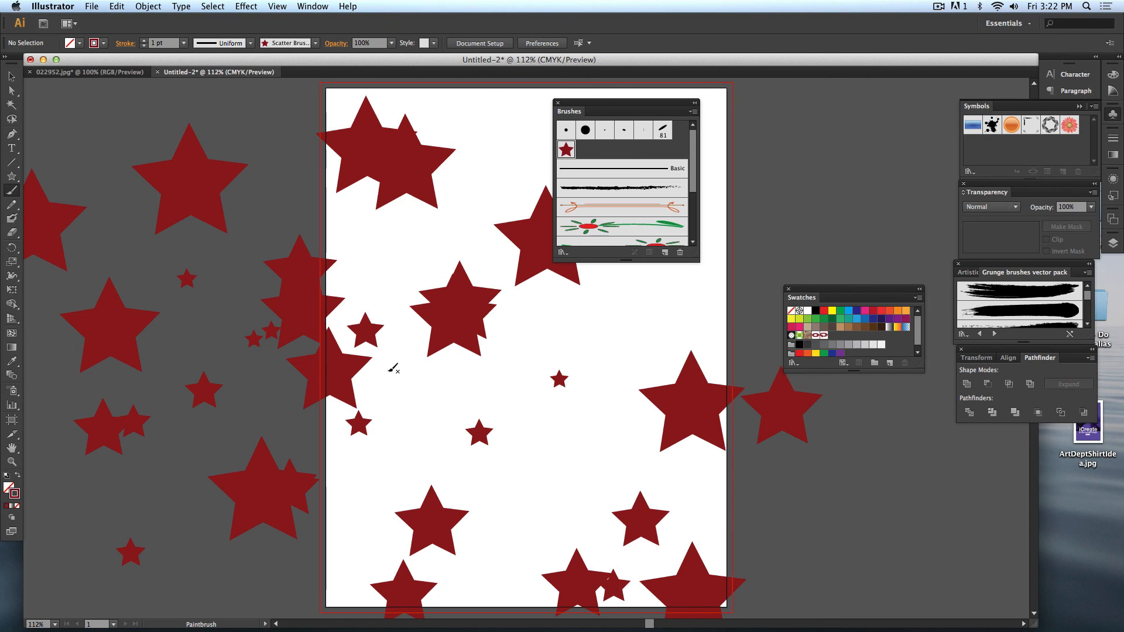
- Change the stroke color of all the star strokes to yellow and delete them from the page
key("super+a")
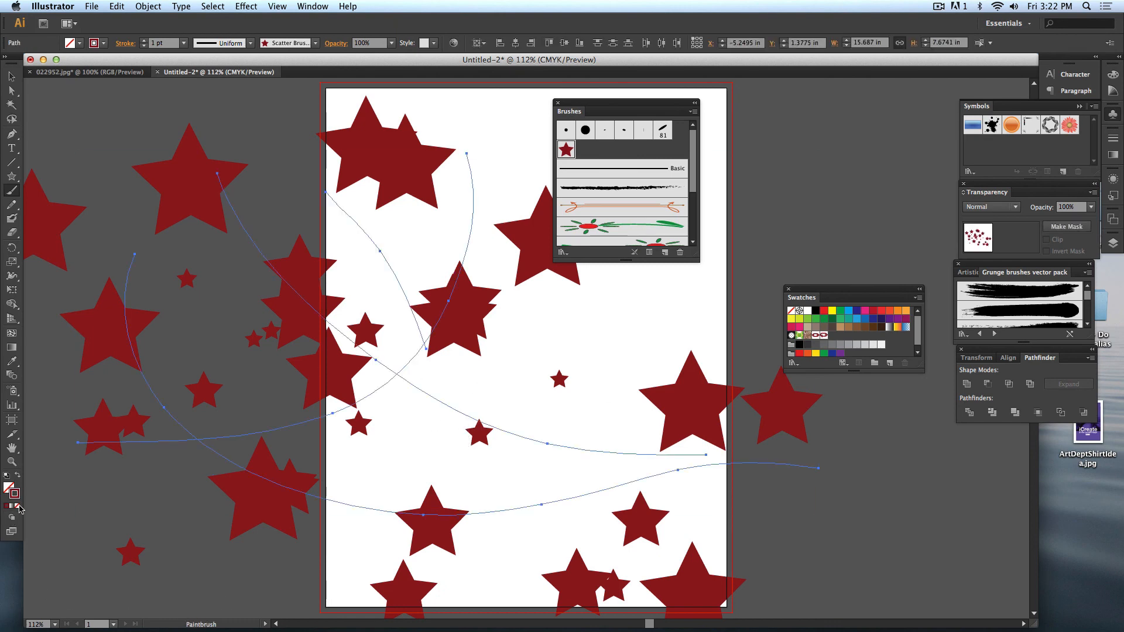
double_click(15, 495)
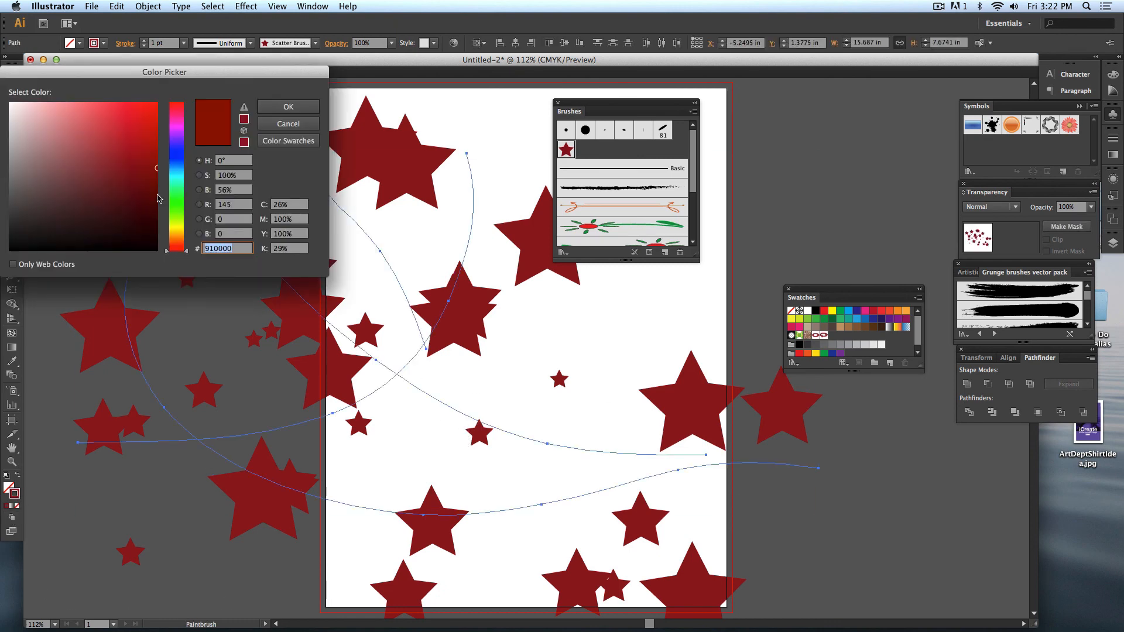
left_click(180, 228)
left_click(288, 107)
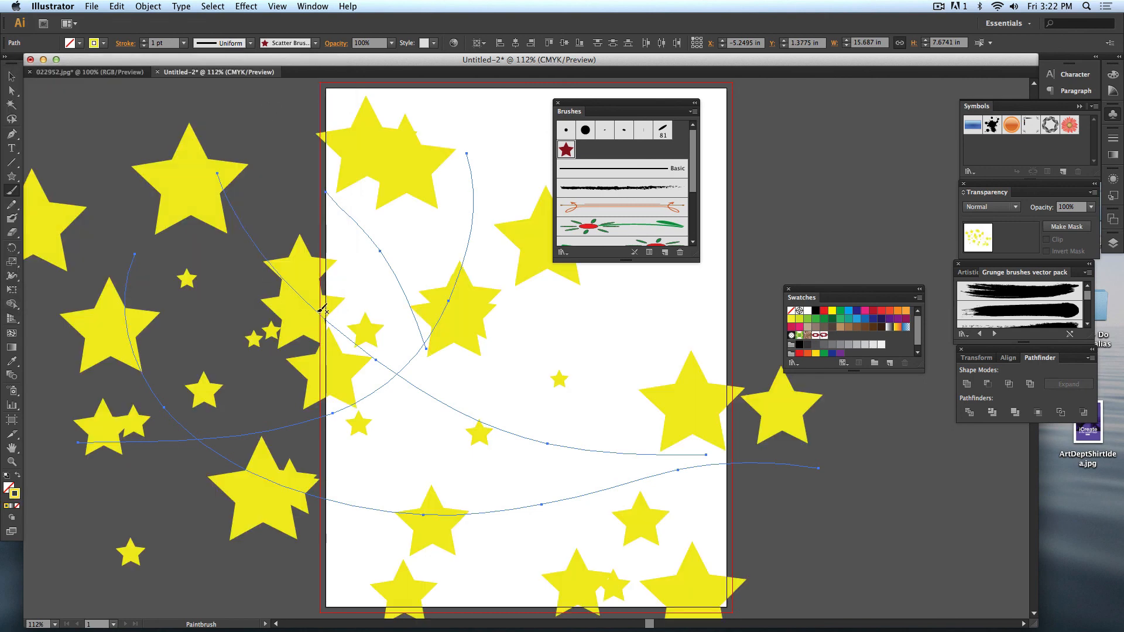
key("Delete")
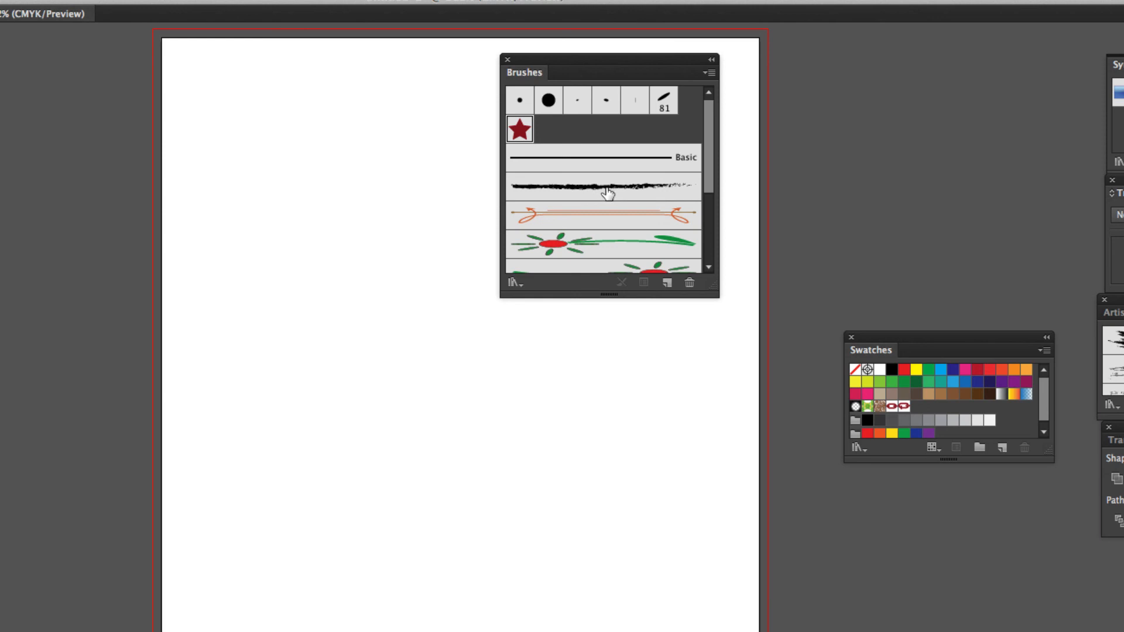
- Start a new bristle brush with the Round Fan shape
left_click(667, 282)
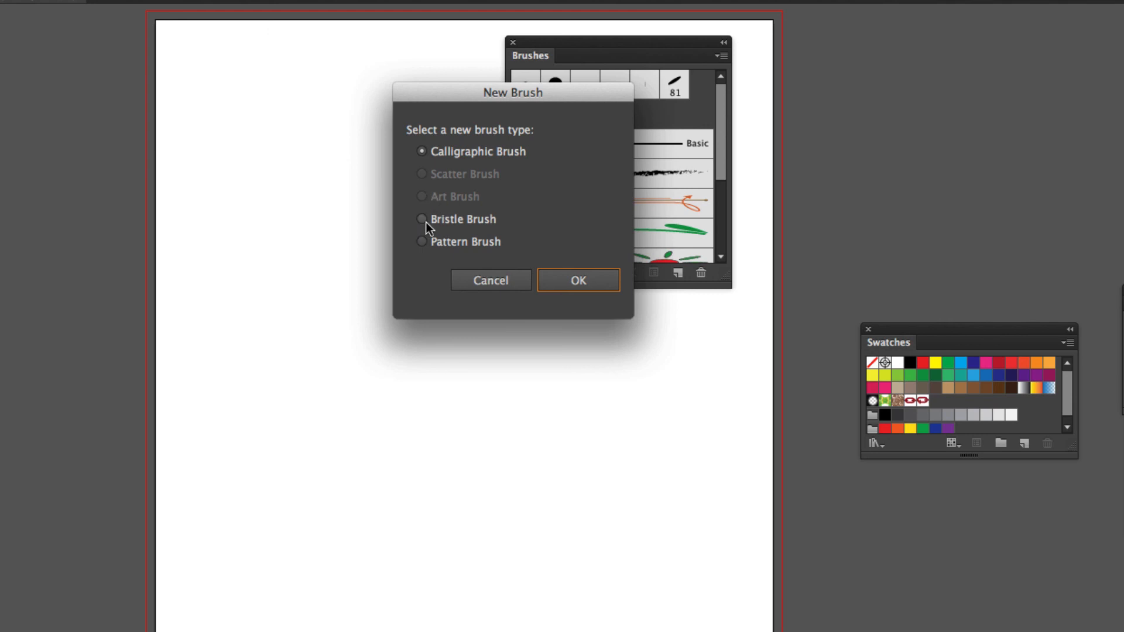
left_click(422, 219)
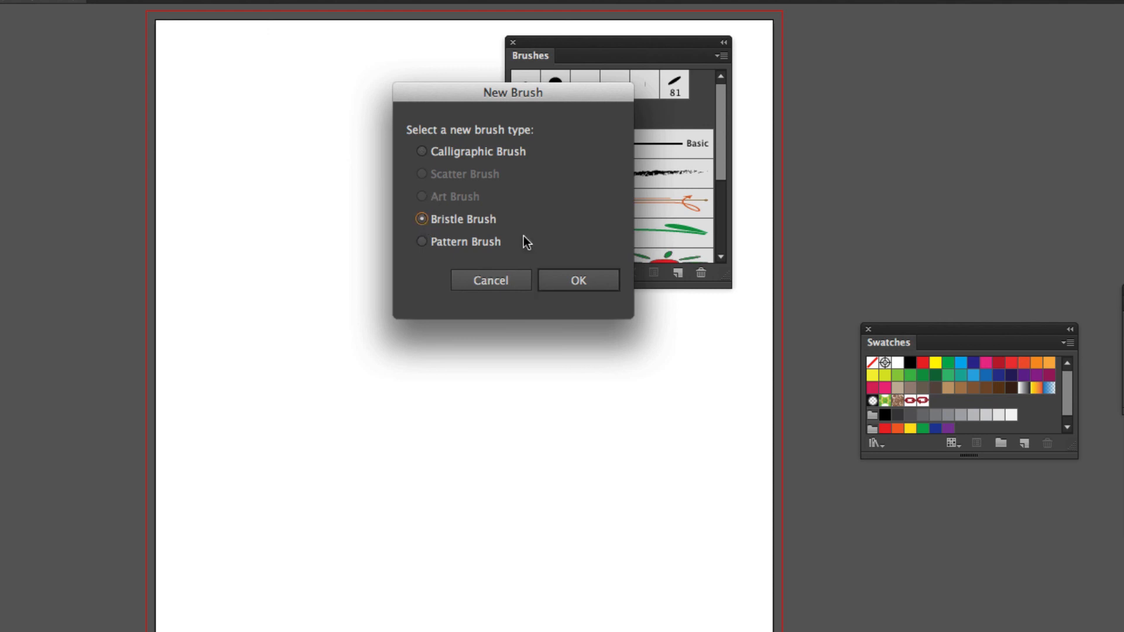
left_click(574, 281)
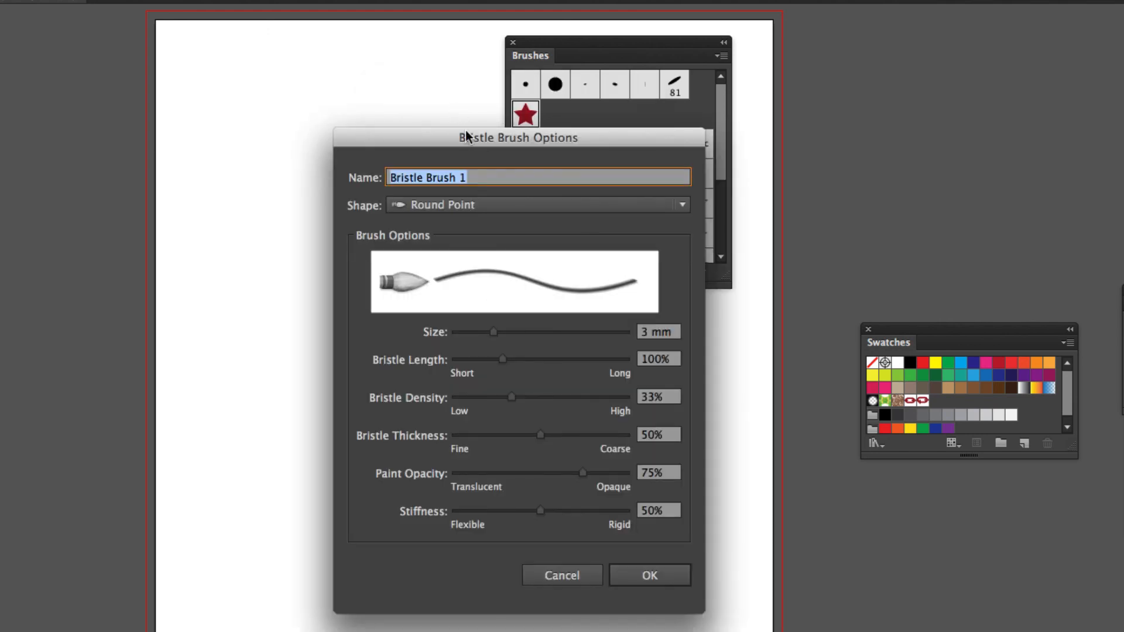
left_click_drag(467, 138, 296, 54)
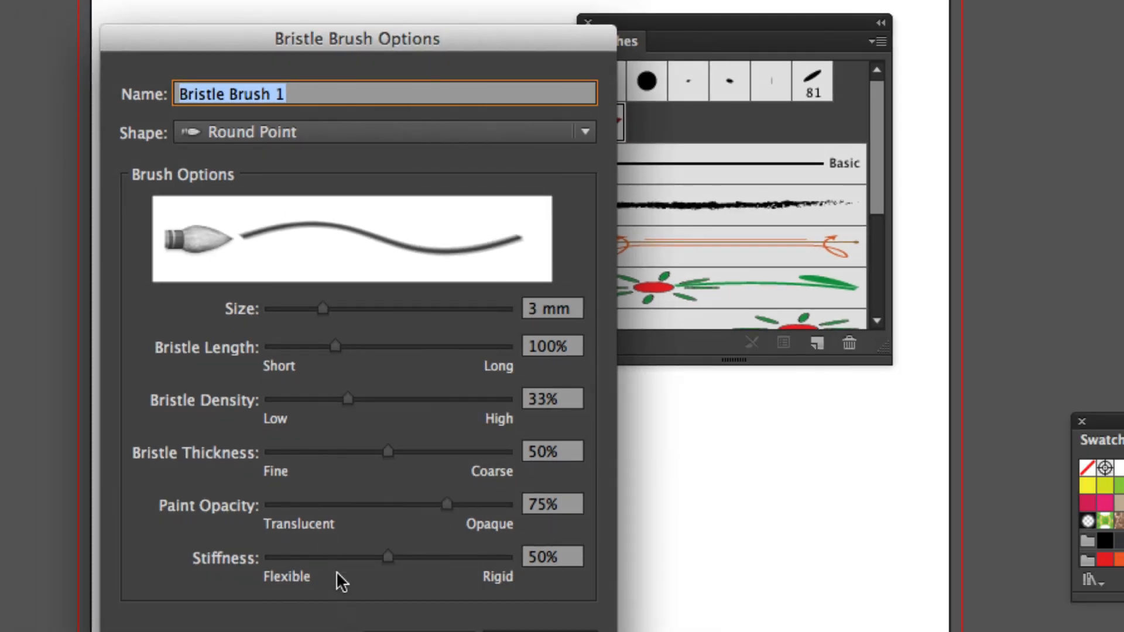
left_click(222, 131)
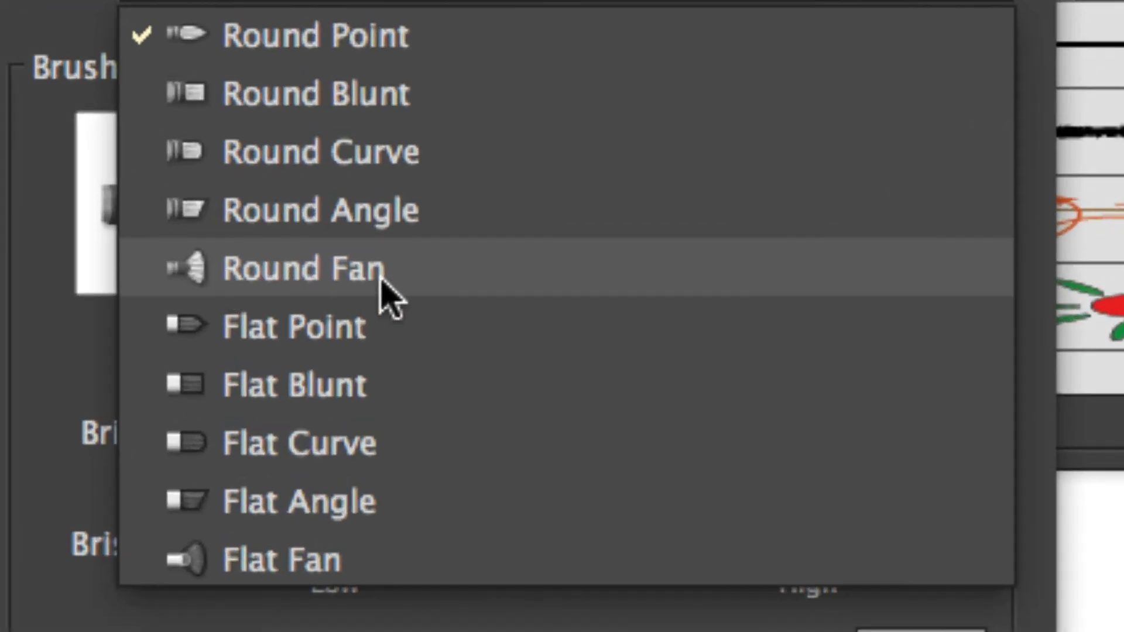
left_click(294, 275)
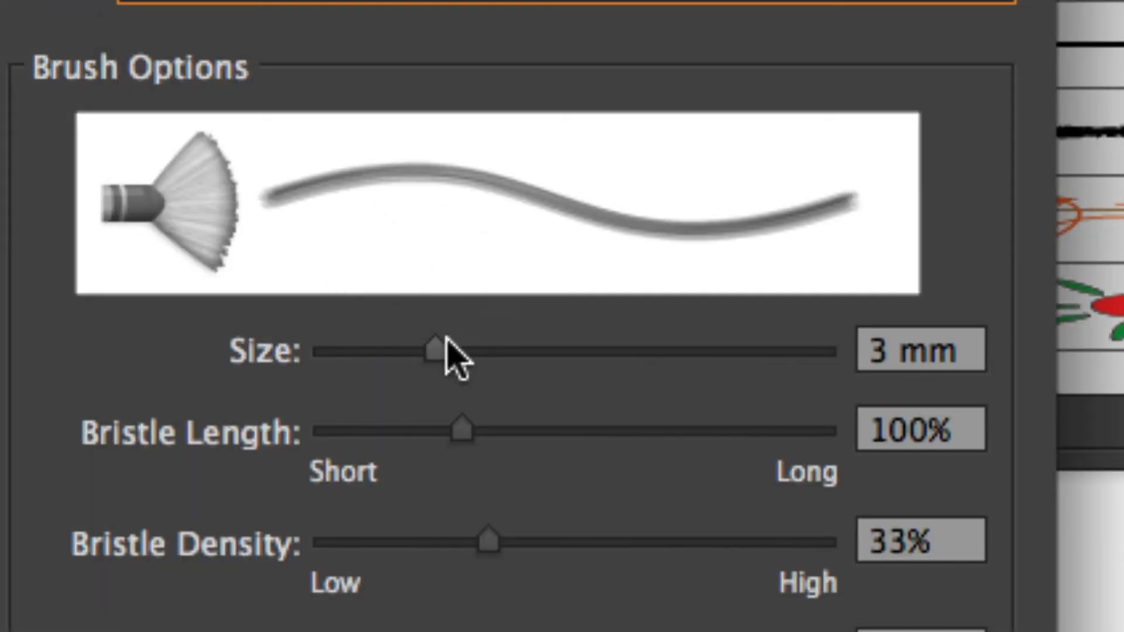
- Set the bristle brush's size to 6.62 mm, length 144%, density 42%, thickness 8% and paint opacity 88%, and create it
left_click_drag(448, 349, 637, 350)
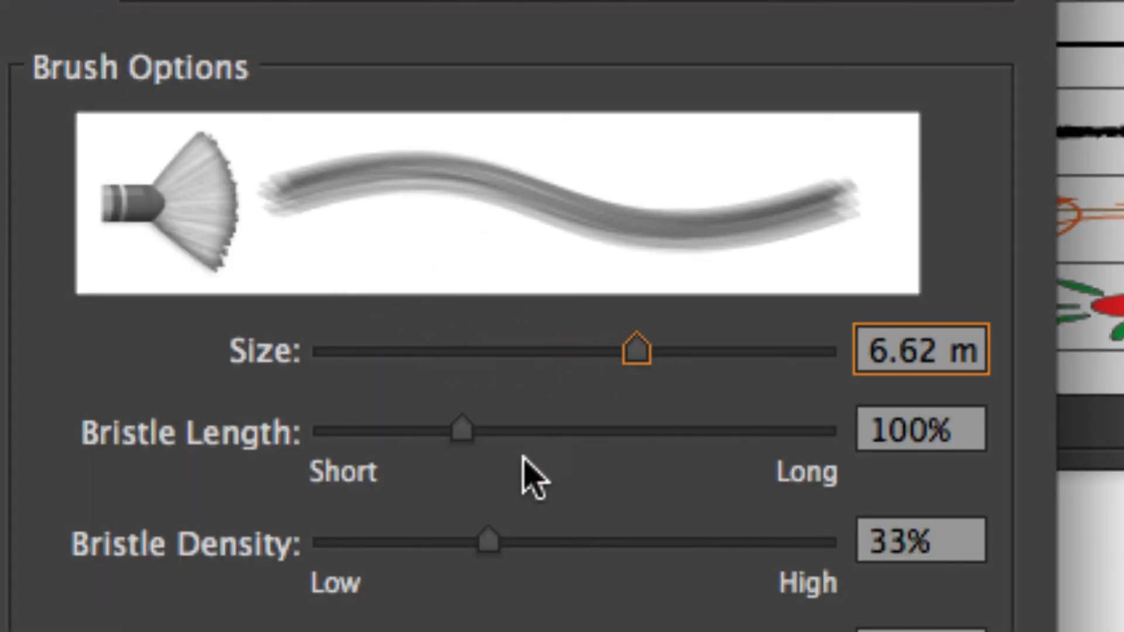
mouse_move(462, 430)
left_mouse_down()
mouse_move(628, 433)
mouse_move(539, 432)
left_mouse_up()
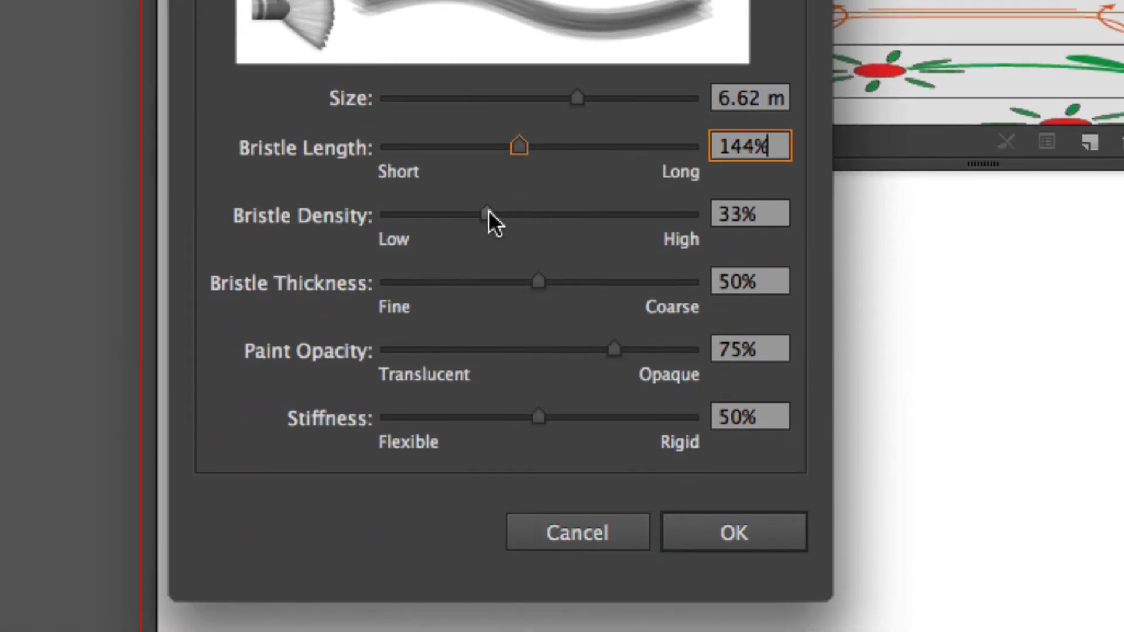
left_click_drag(488, 212, 514, 215)
left_click_drag(540, 283, 408, 282)
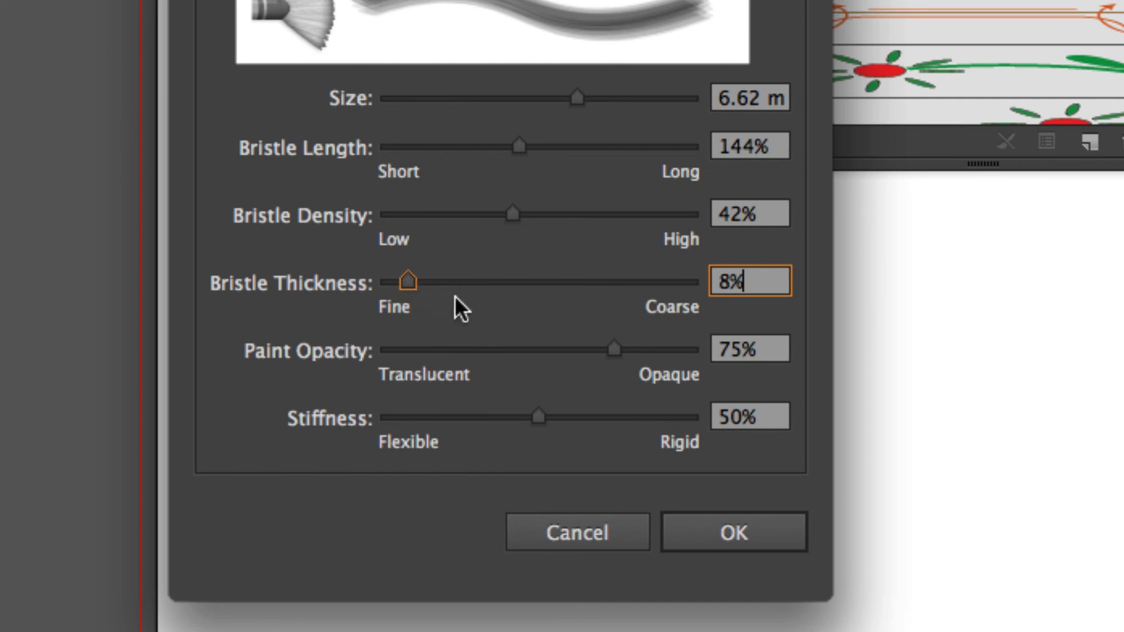
mouse_move(614, 346)
left_mouse_down()
mouse_move(535, 347)
mouse_move(665, 360)
left_mouse_up()
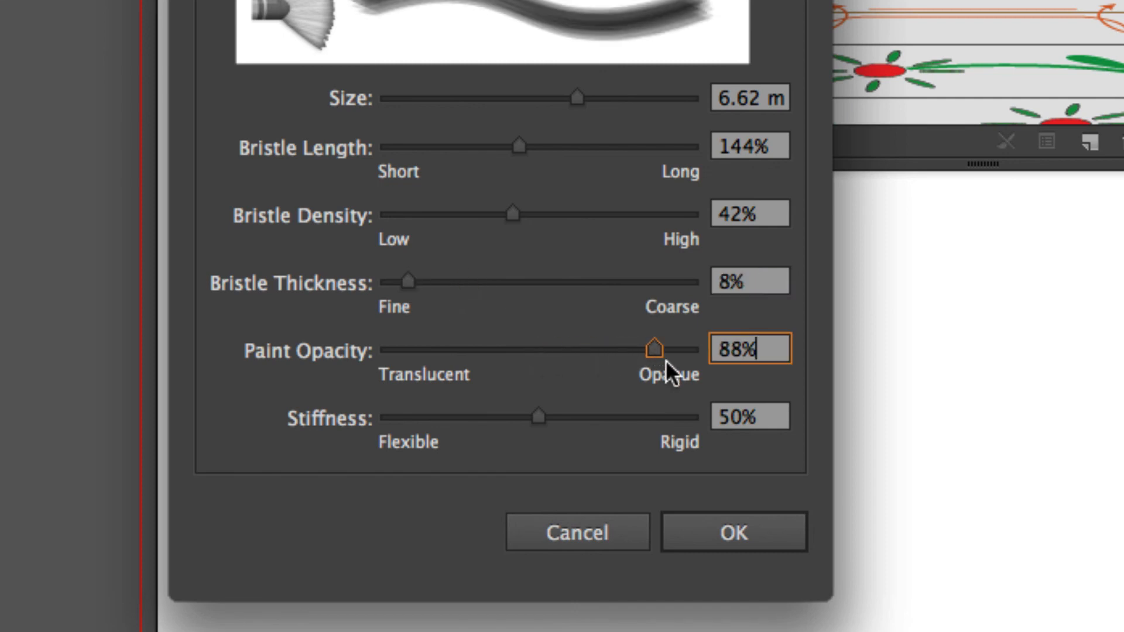
left_click(732, 530)
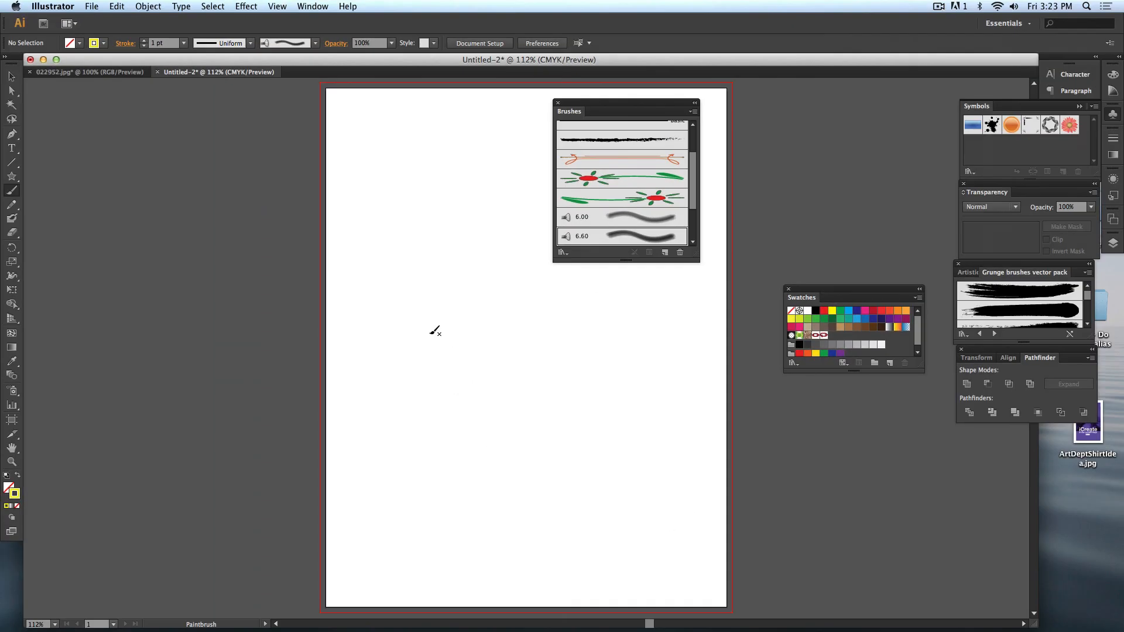
- Paint one long and two short curved yellow strokes on the page with the new bristle brush
mouse_move(399, 283)
left_mouse_down()
mouse_move(439, 327)
mouse_move(624, 355)
left_mouse_up()
left_click_drag(460, 287, 544, 321)
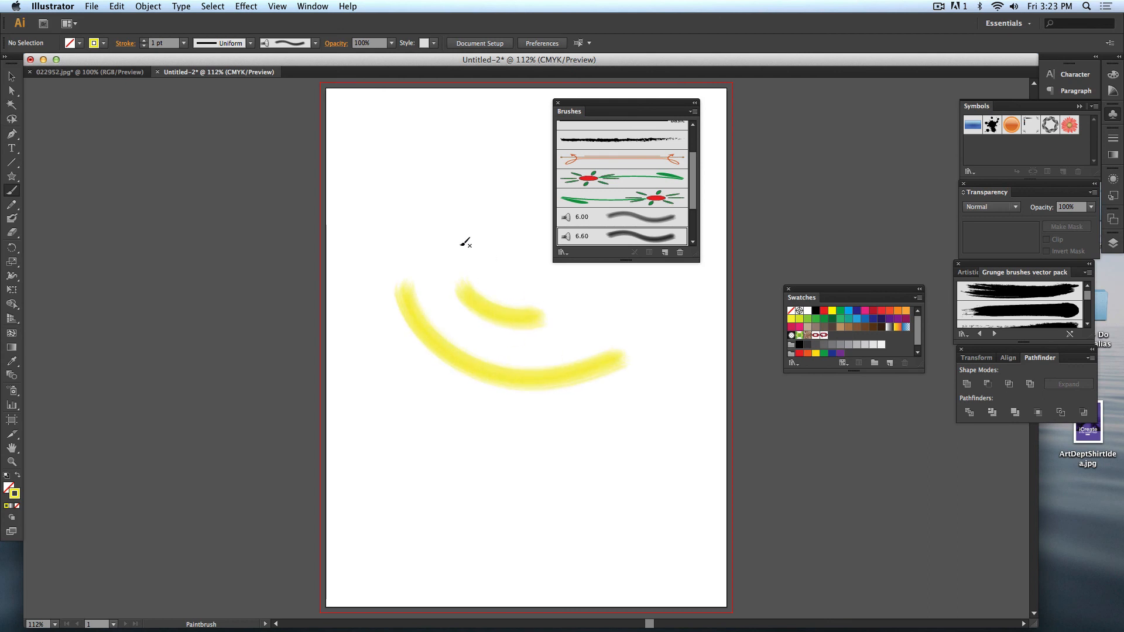
left_click_drag(464, 260, 544, 293)
- Change the stroke color to crimson red and paint overlapping wavy and looping bristle strokes across the yellow ones
left_click(874, 311)
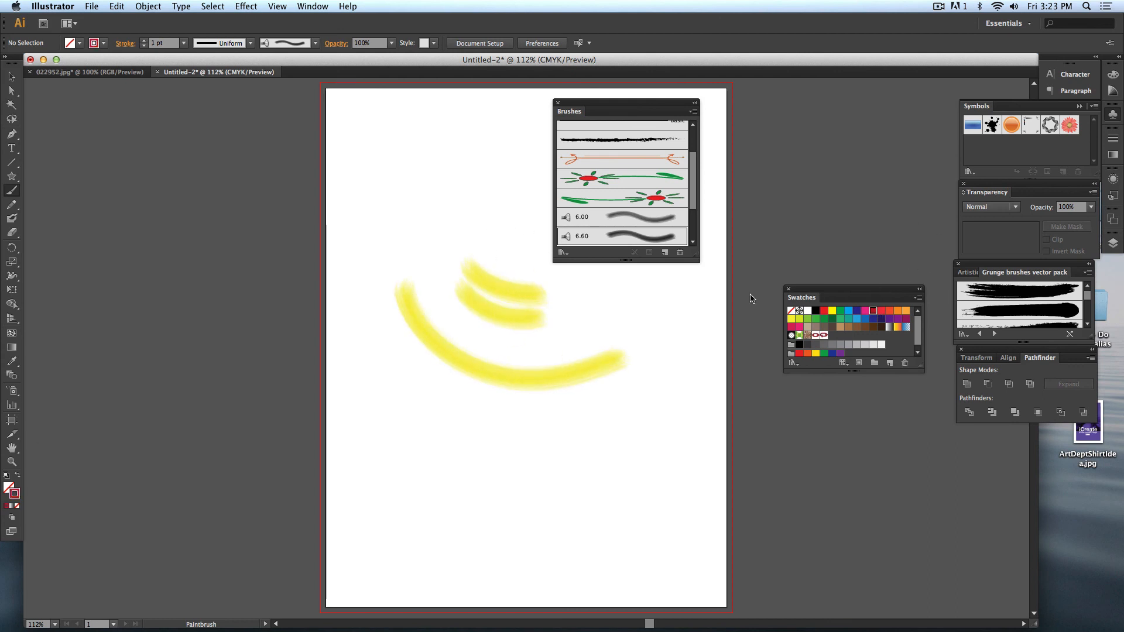
mouse_move(436, 211)
left_mouse_down()
mouse_move(493, 290)
mouse_move(417, 339)
left_mouse_up()
mouse_move(486, 185)
left_mouse_down()
mouse_move(504, 253)
mouse_move(561, 370)
mouse_move(524, 392)
left_mouse_up()
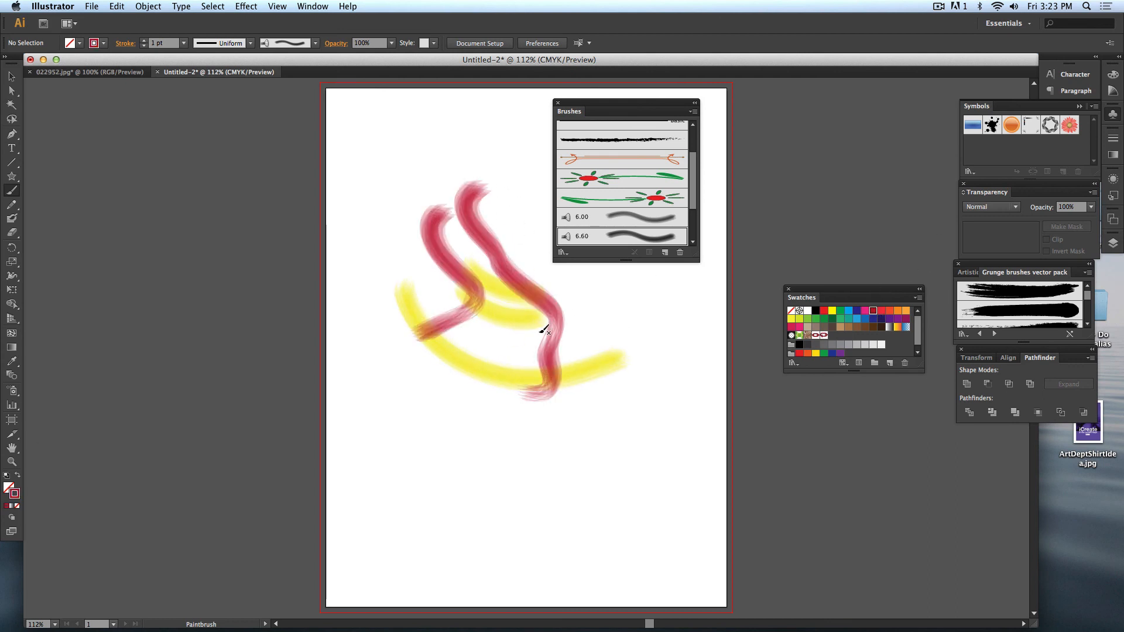
key("ctrl+plus")
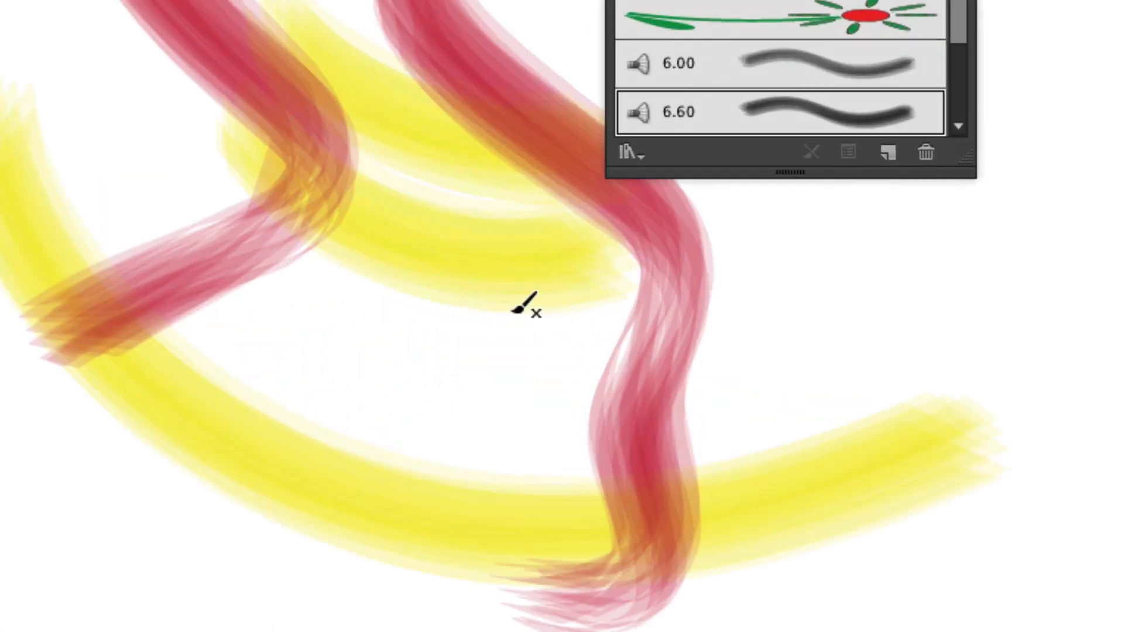
mouse_move(875, 260)
left_mouse_down()
mouse_move(839, 295)
mouse_move(884, 316)
mouse_move(943, 319)
mouse_move(971, 382)
mouse_move(799, 363)
mouse_move(701, 371)
mouse_move(633, 422)
mouse_move(524, 327)
mouse_move(428, 399)
mouse_move(377, 318)
mouse_move(371, 514)
mouse_move(630, 482)
mouse_move(432, 381)
mouse_move(360, 56)
left_mouse_up()
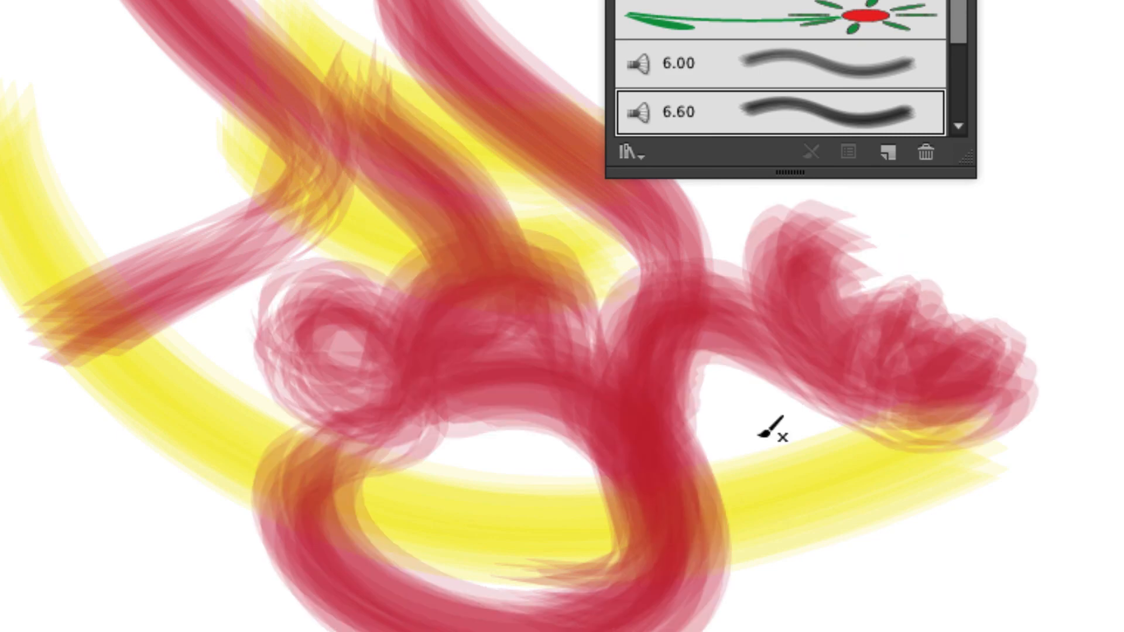
key("ctrl+minus")
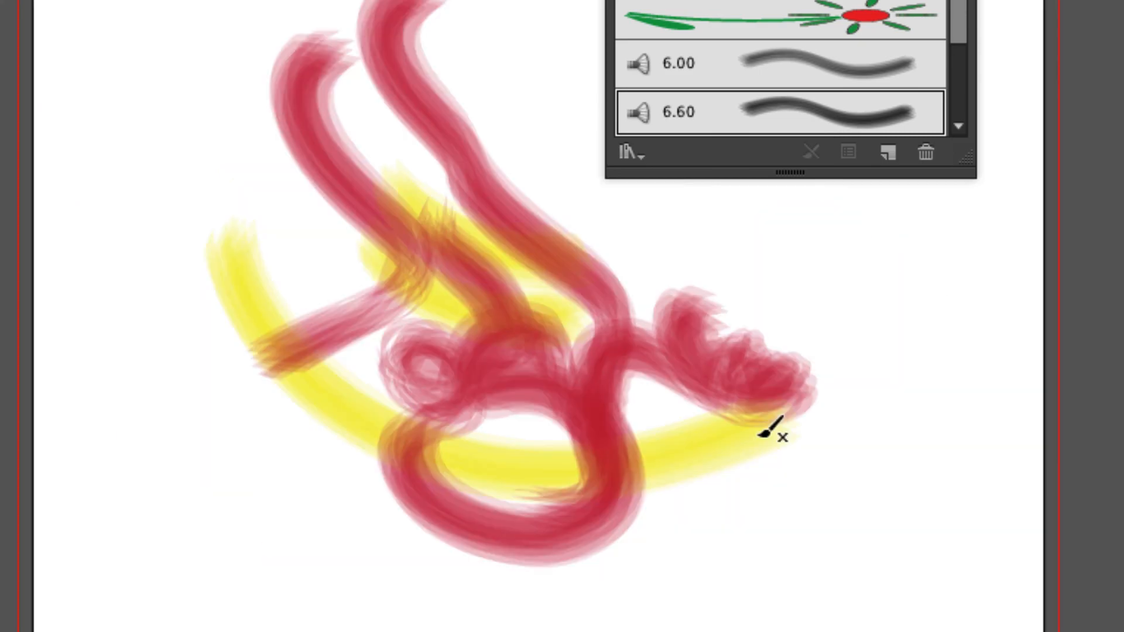
key("ctrl+minus")
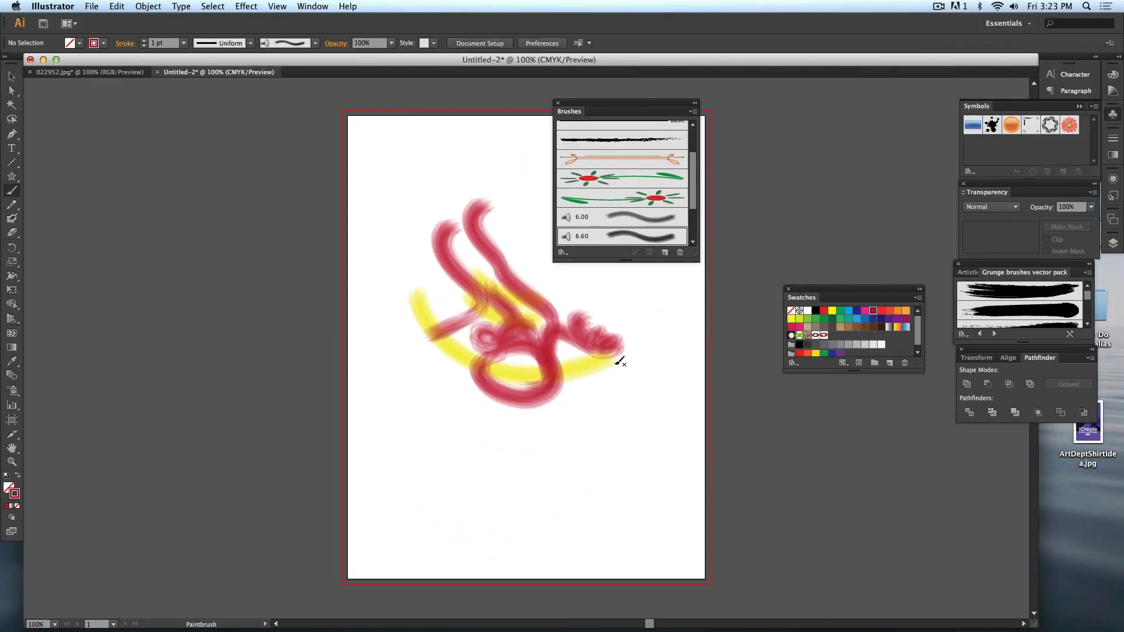
- Delete all the artwork and paint five overlapping crimson bristle strokes, curved, looping and straight, across the upper part of the page
key("super+a")
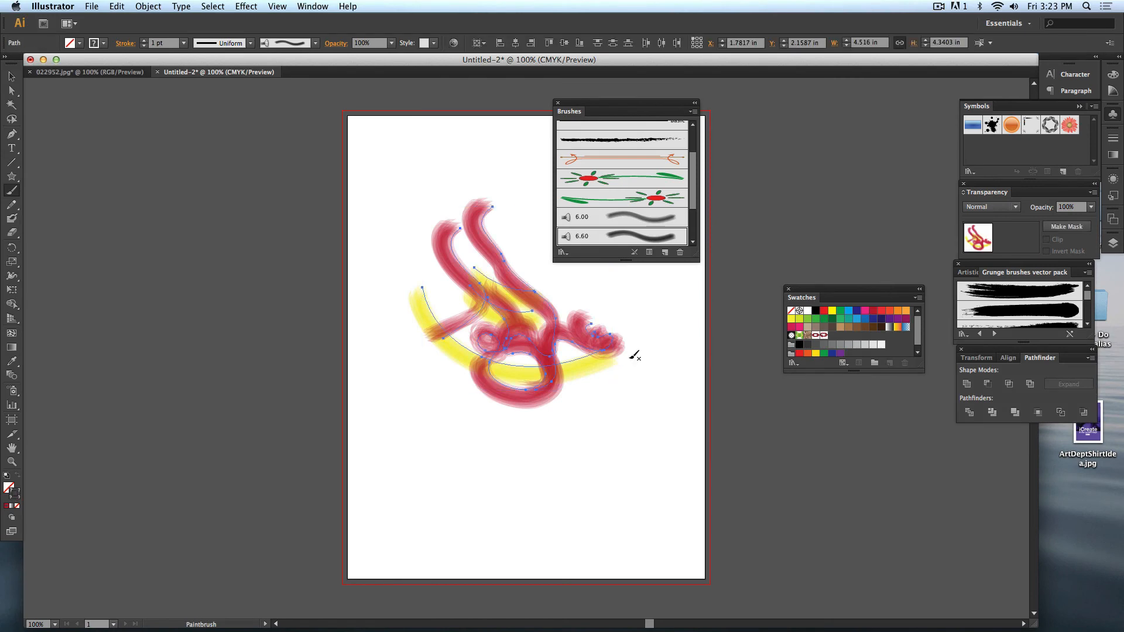
key("Delete")
left_click_drag(384, 200, 527, 377)
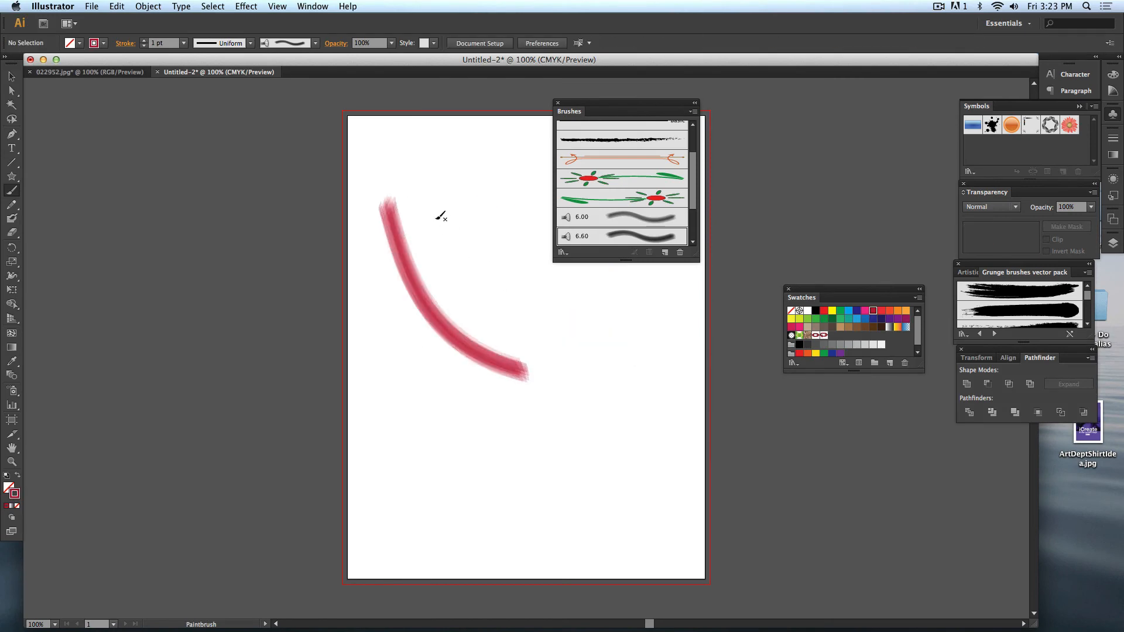
mouse_move(422, 224)
left_mouse_down()
mouse_move(436, 412)
mouse_move(530, 330)
mouse_move(559, 255)
left_mouse_up()
left_click_drag(448, 262, 500, 393)
left_click_drag(498, 260, 513, 372)
left_click_drag(487, 301, 482, 465)
- Paint large overlapping crimson bristle strokes across and beyond the page at a 10 pt stroke weight, and delete all the artwork
left_click(183, 43)
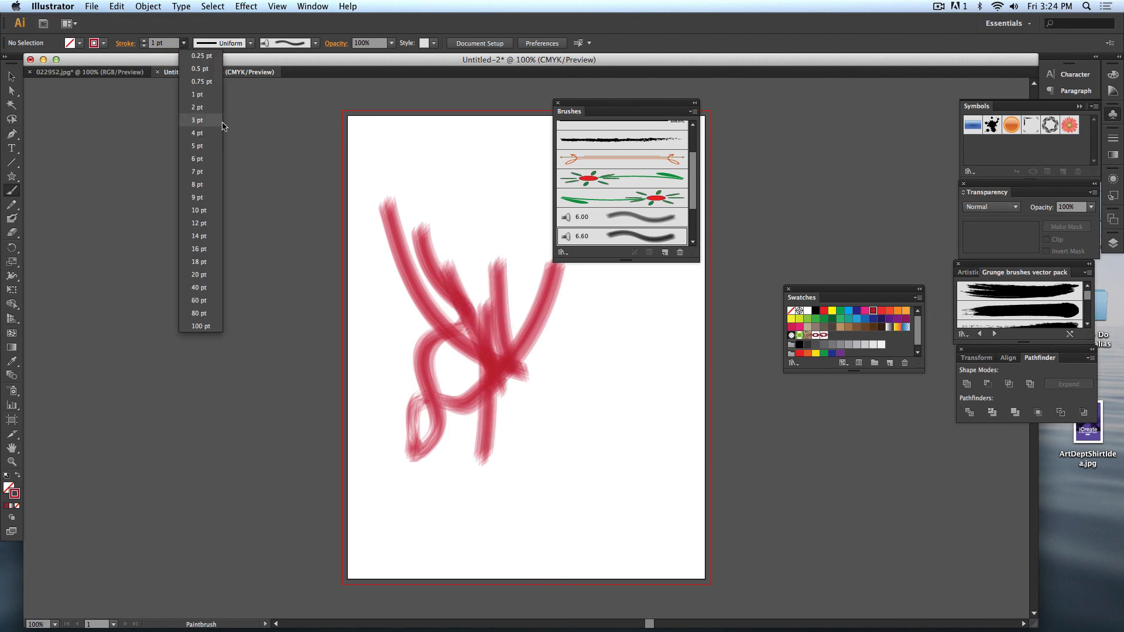
left_click(199, 214)
mouse_move(341, 180)
left_mouse_down()
mouse_move(484, 287)
mouse_move(160, 249)
left_mouse_up()
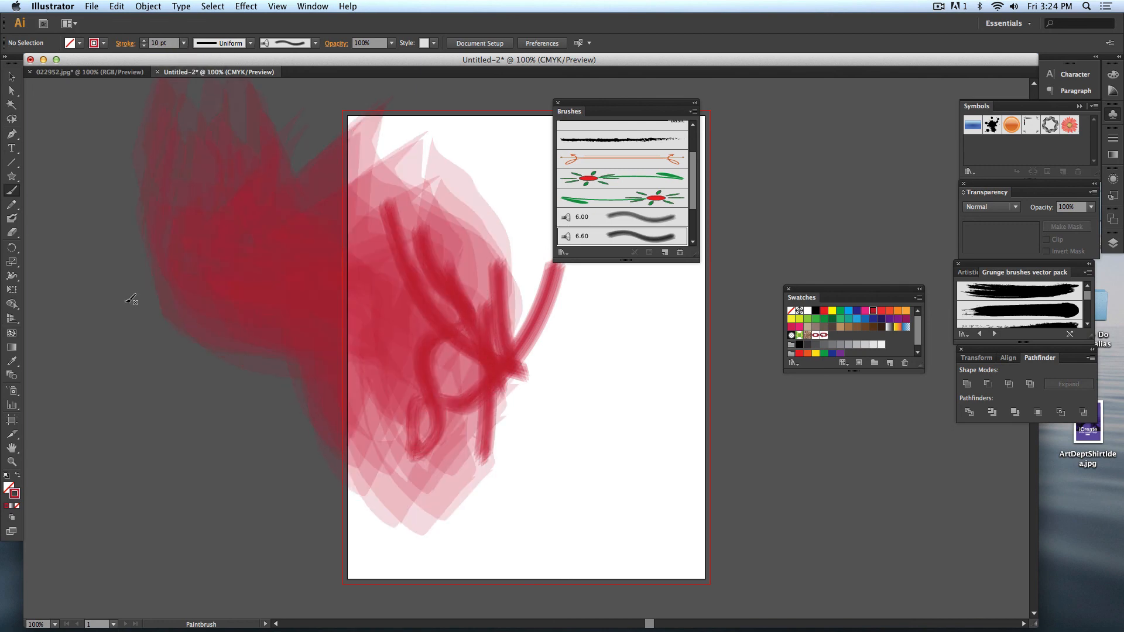
mouse_move(581, 492)
left_mouse_down()
mouse_move(701, 414)
mouse_move(497, 328)
mouse_move(448, 234)
left_mouse_up()
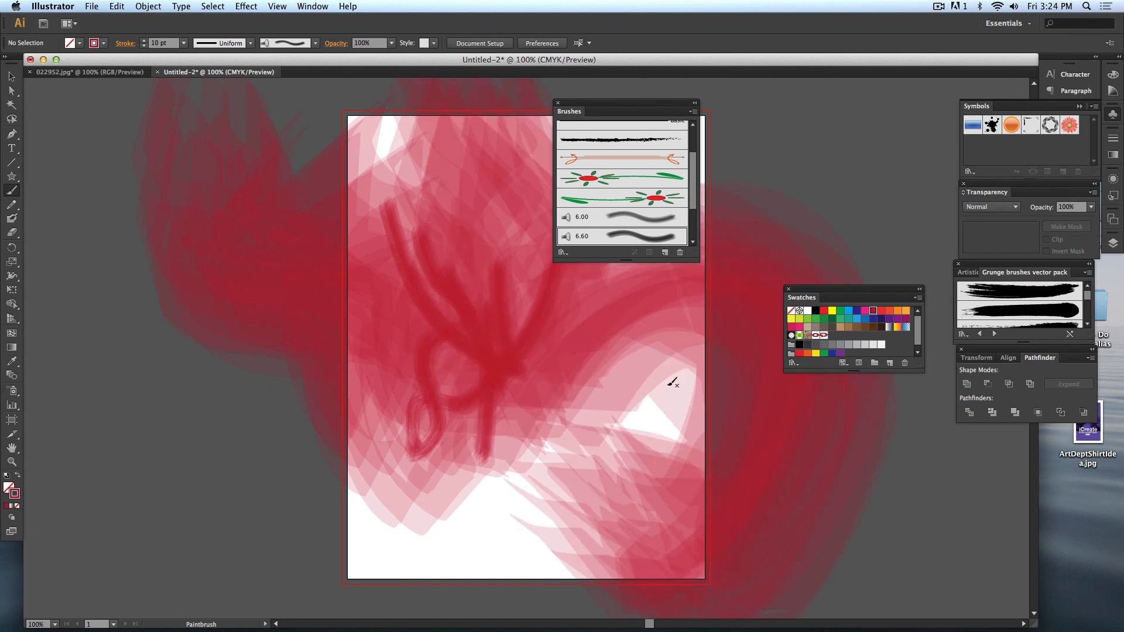
key("Delete")
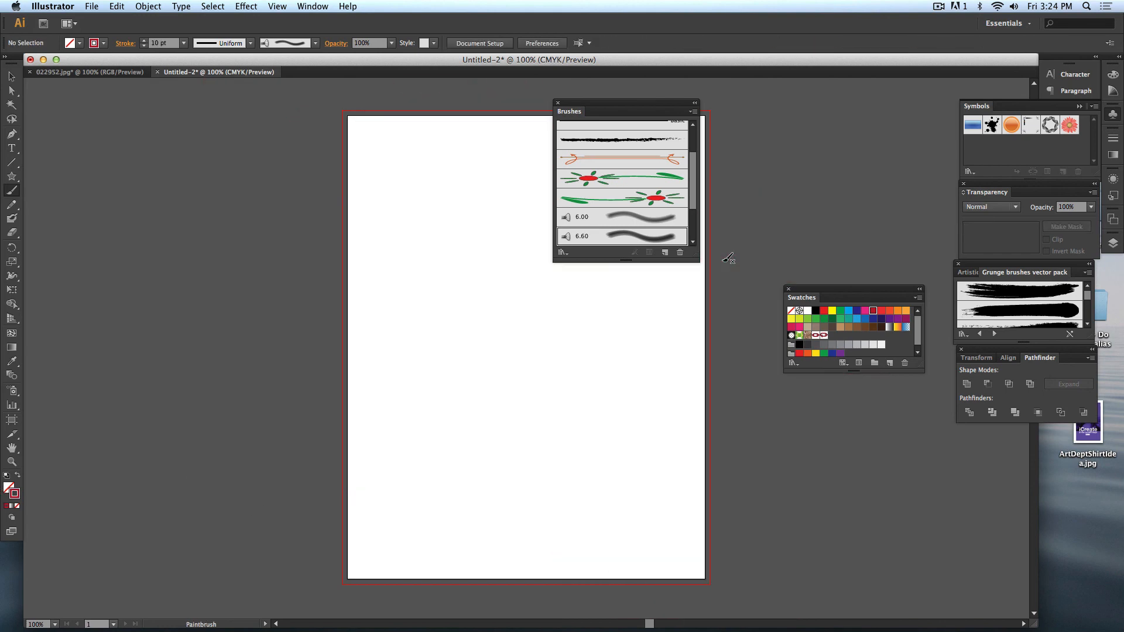